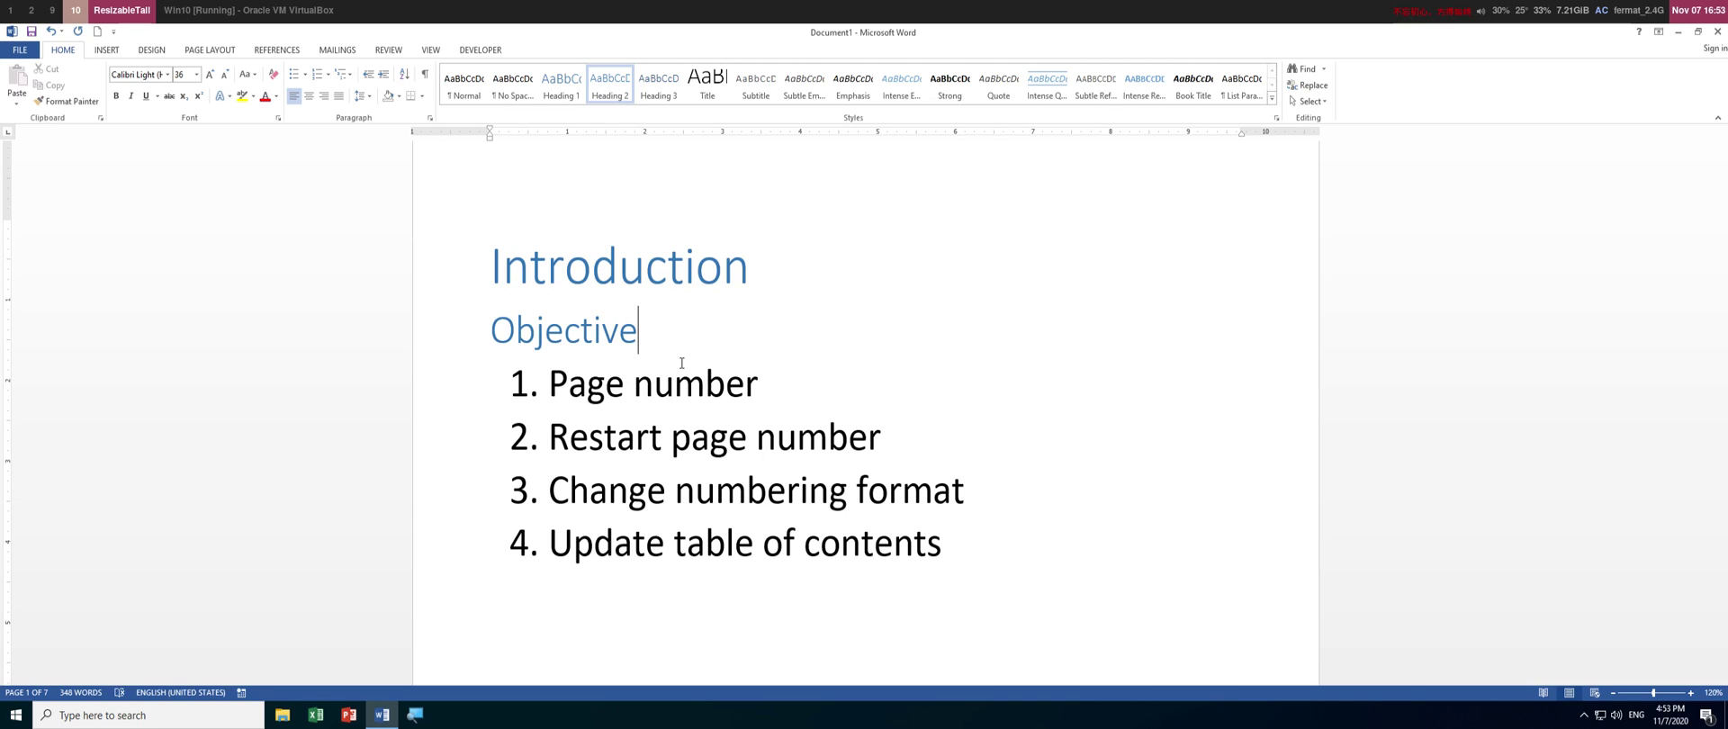
# Examine the heading styles used for Introduction, Objective, Steps and English Text on the first two pages.
pyautogui.scroll(-1, 925, 594)
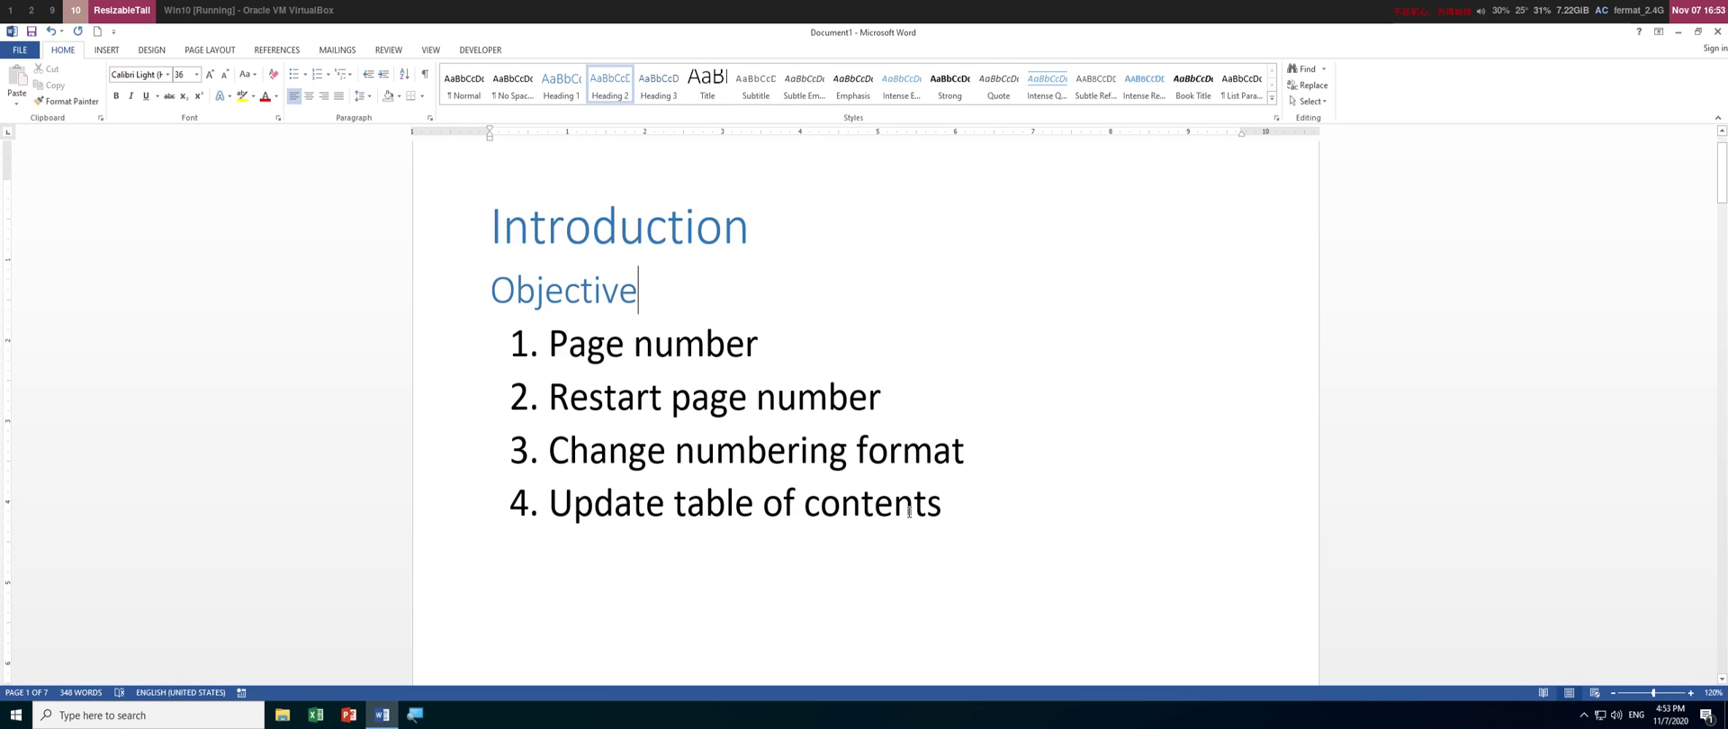
pyautogui.scroll(1, 998, 548)
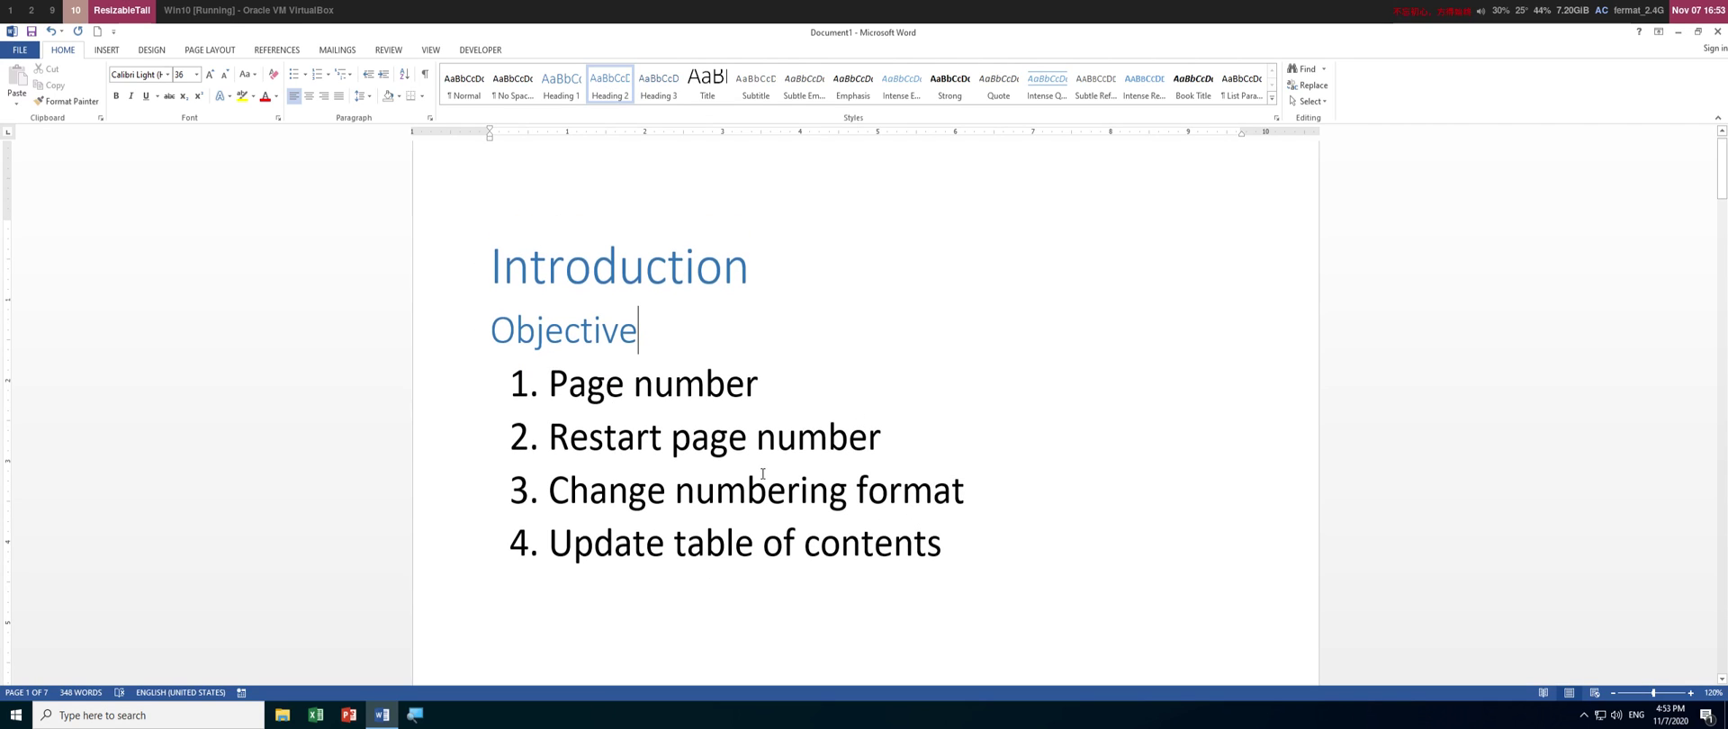
pyautogui.click(601, 256)
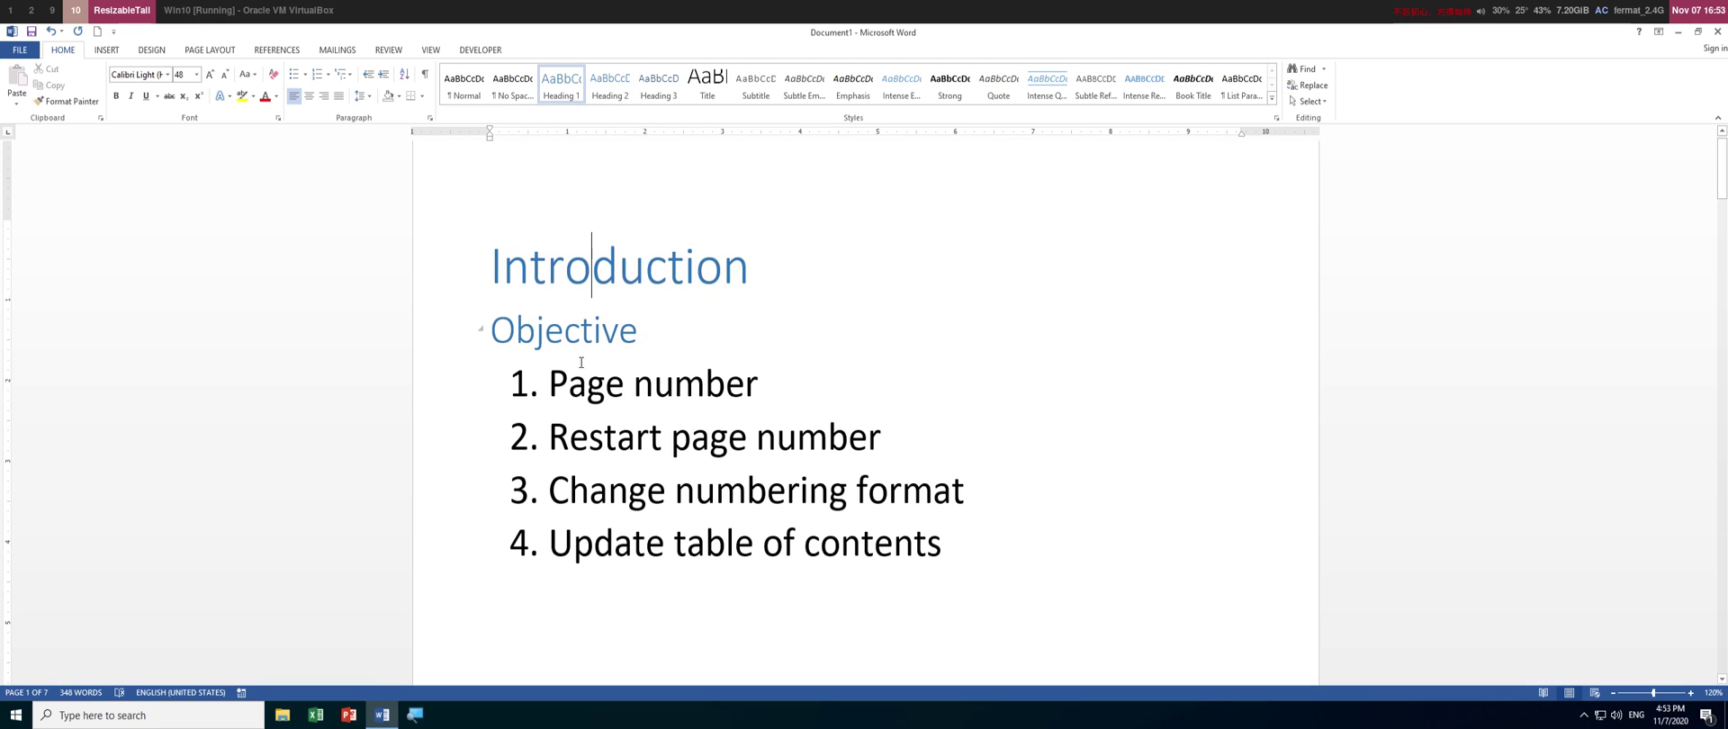
pyautogui.click(613, 330)
pyautogui.scroll(-6, 766, 448)
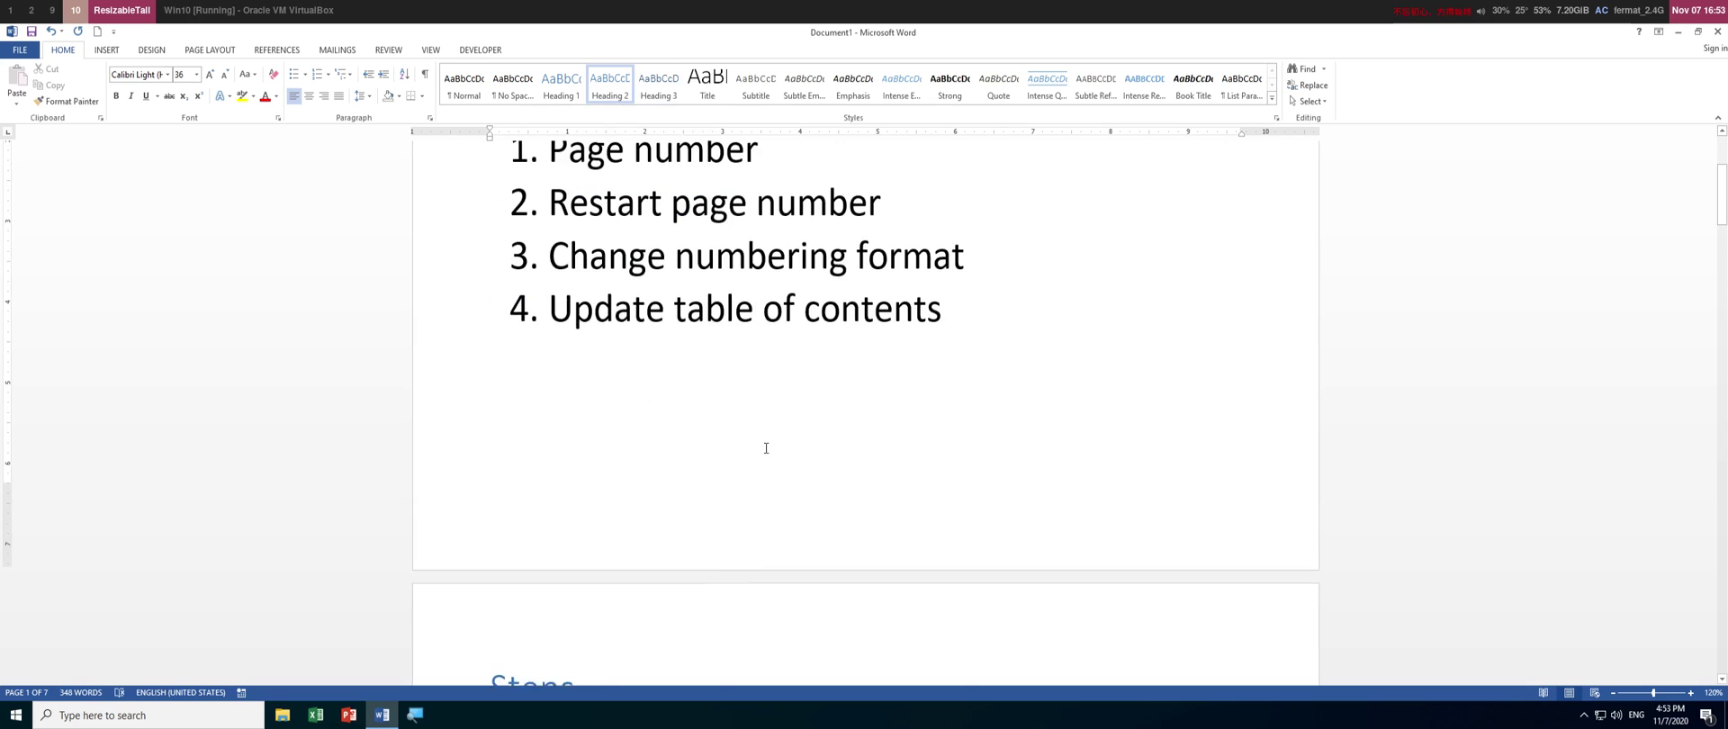
pyautogui.scroll(-4, 729, 478)
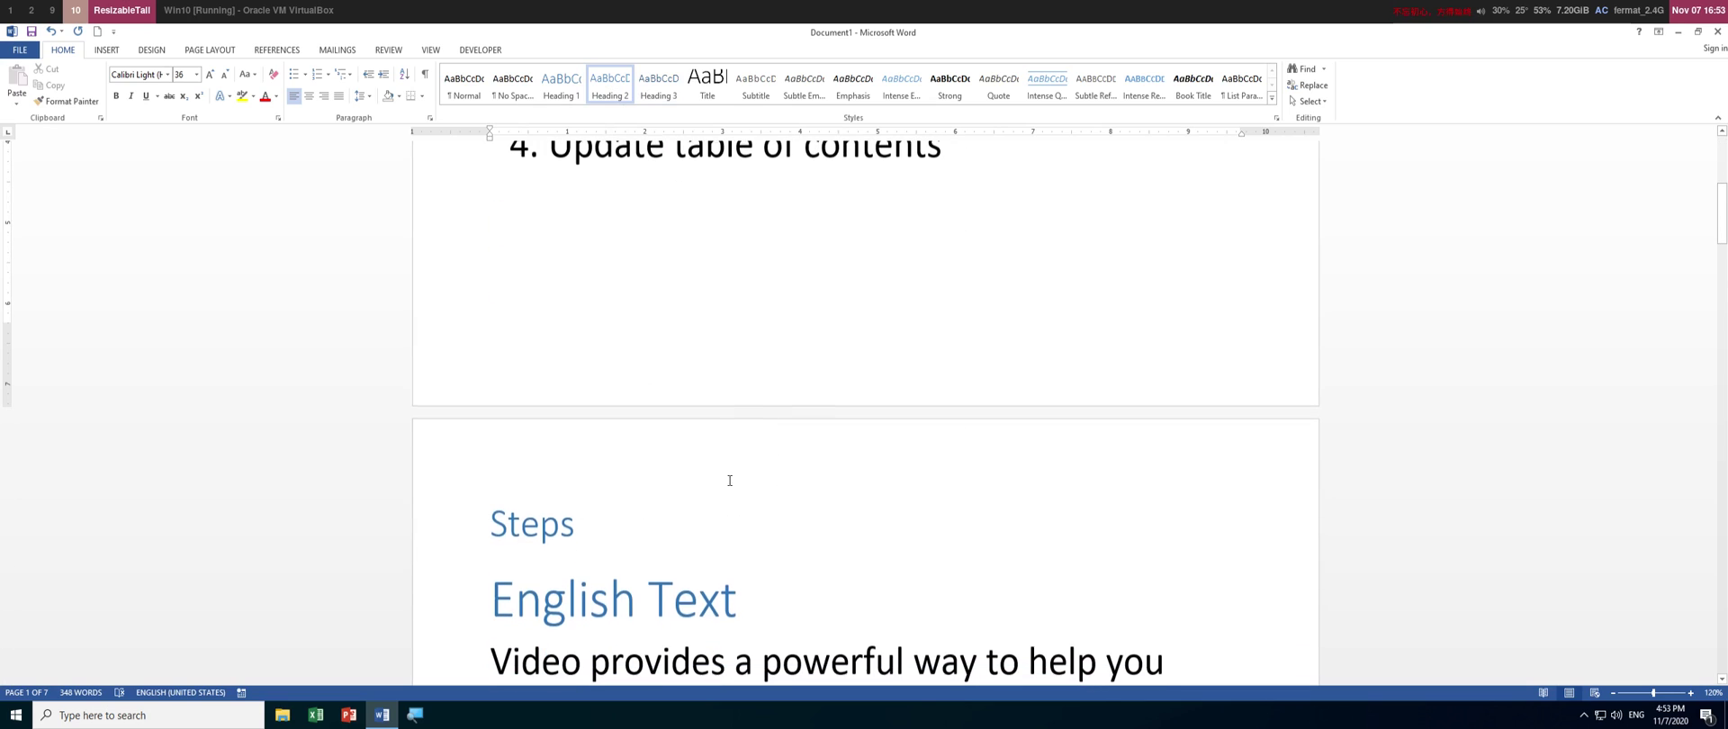
pyautogui.click(540, 526)
pyautogui.click(578, 600)
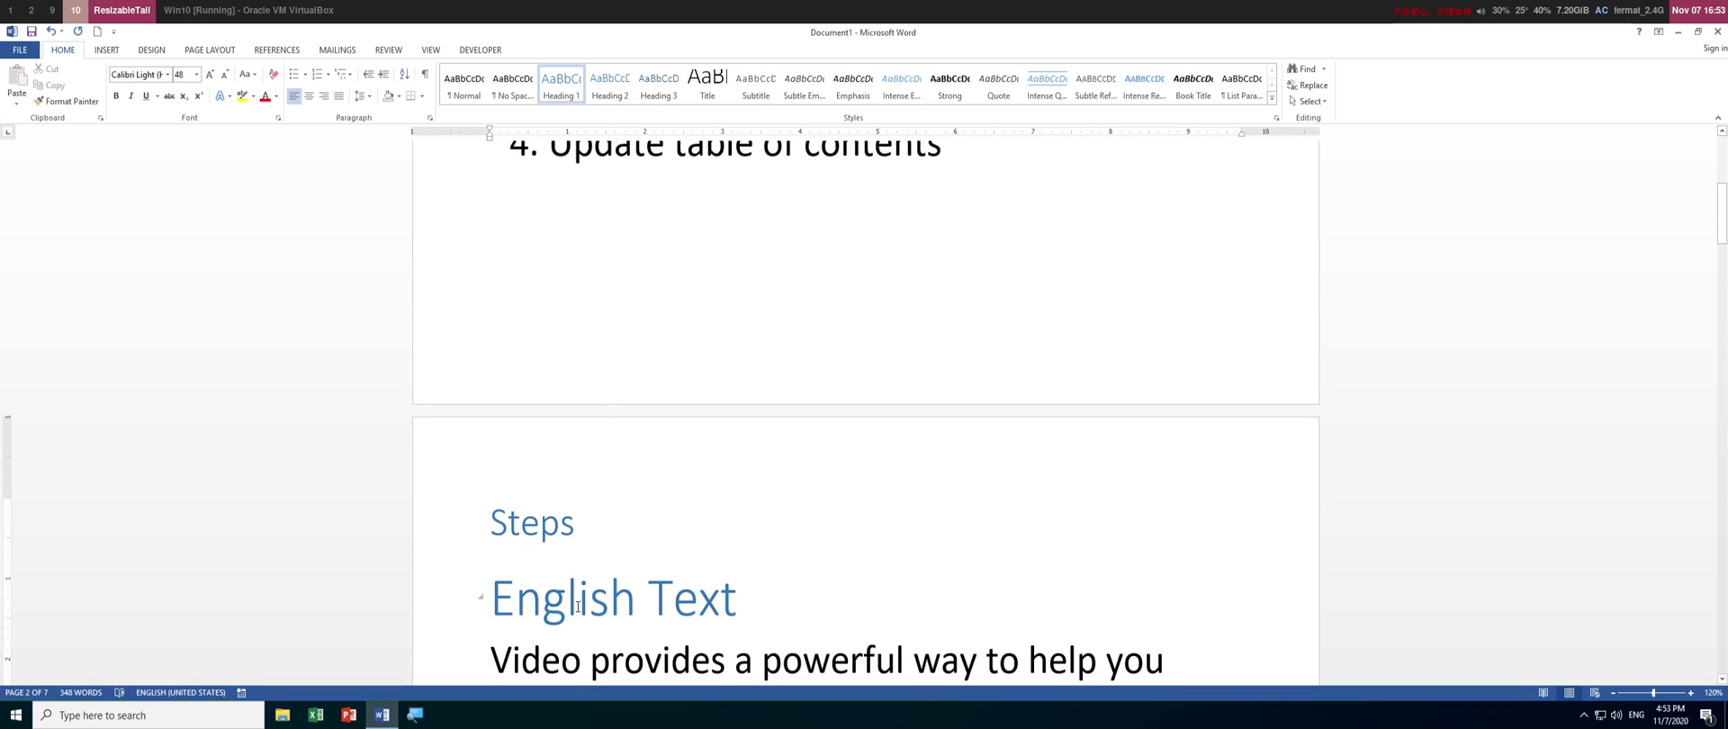
pyautogui.scroll(-1, 511, 586)
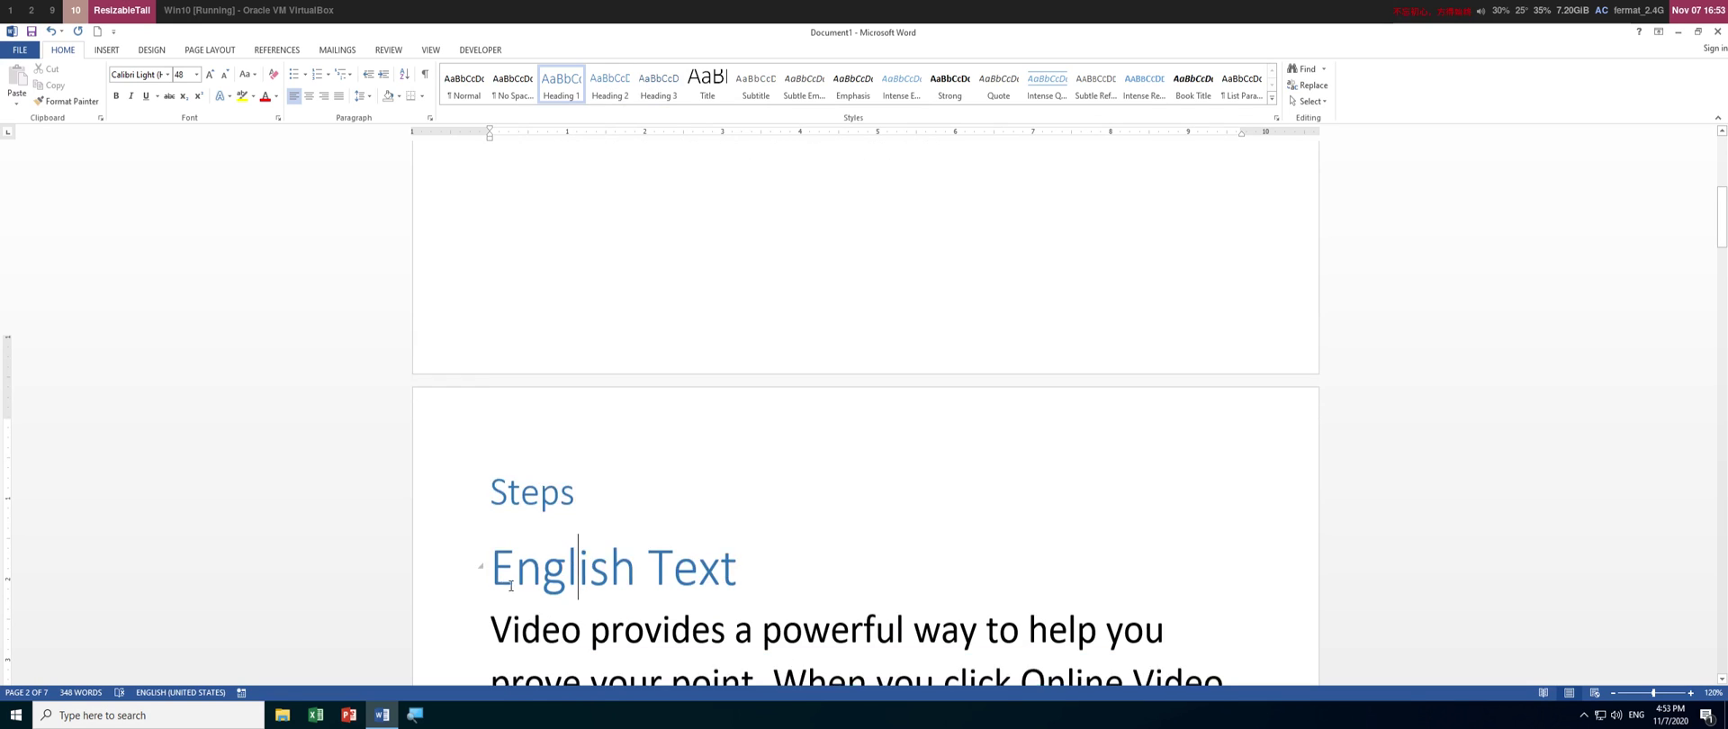
# Insert a Next Page section break directly before the English Text heading.
pyautogui.scroll(-1, 510, 585)
pyautogui.click(494, 526)
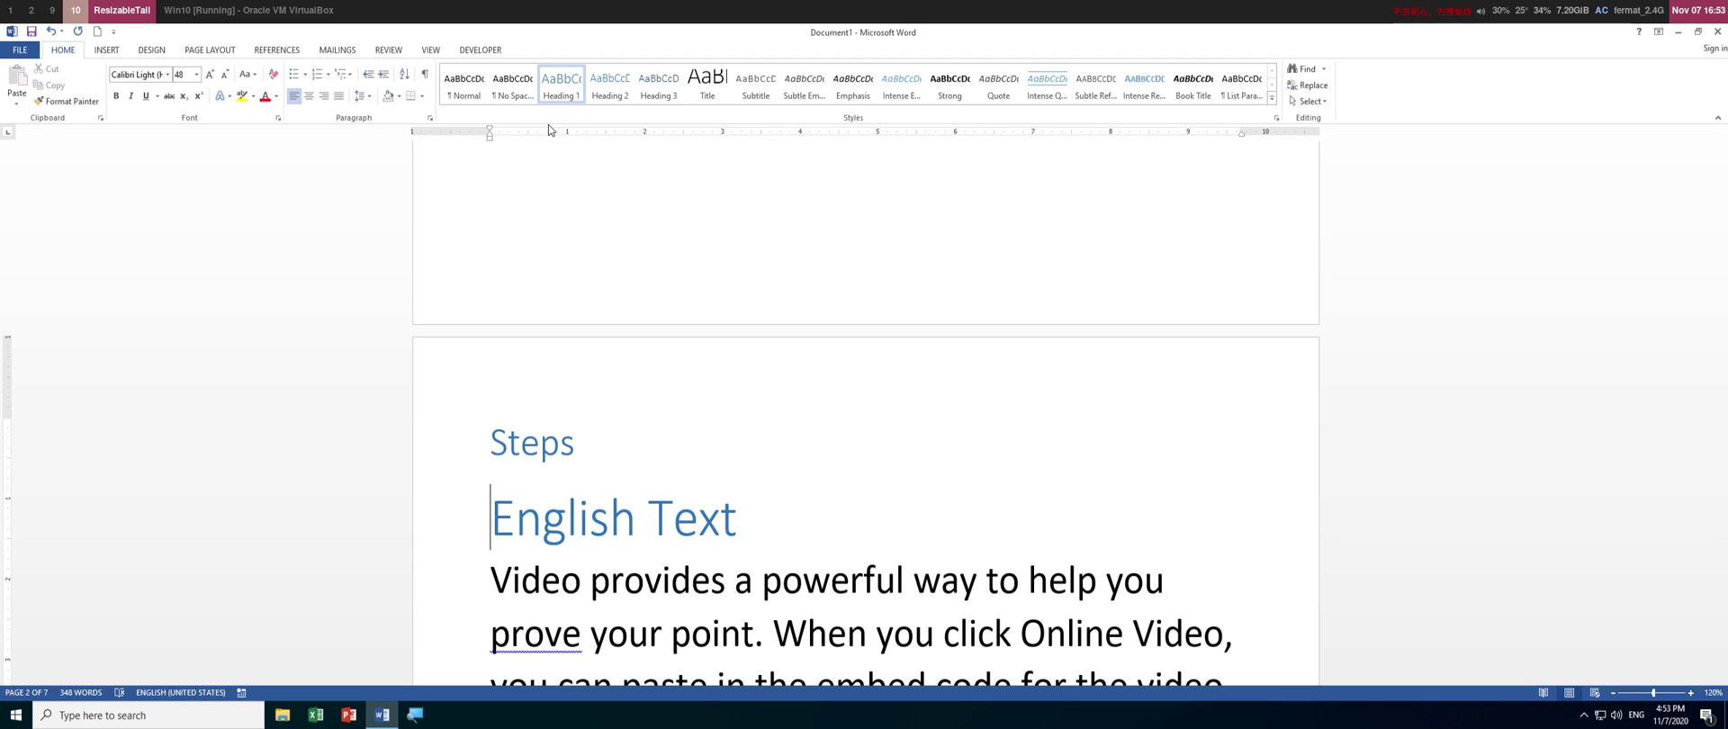
pyautogui.click(110, 50)
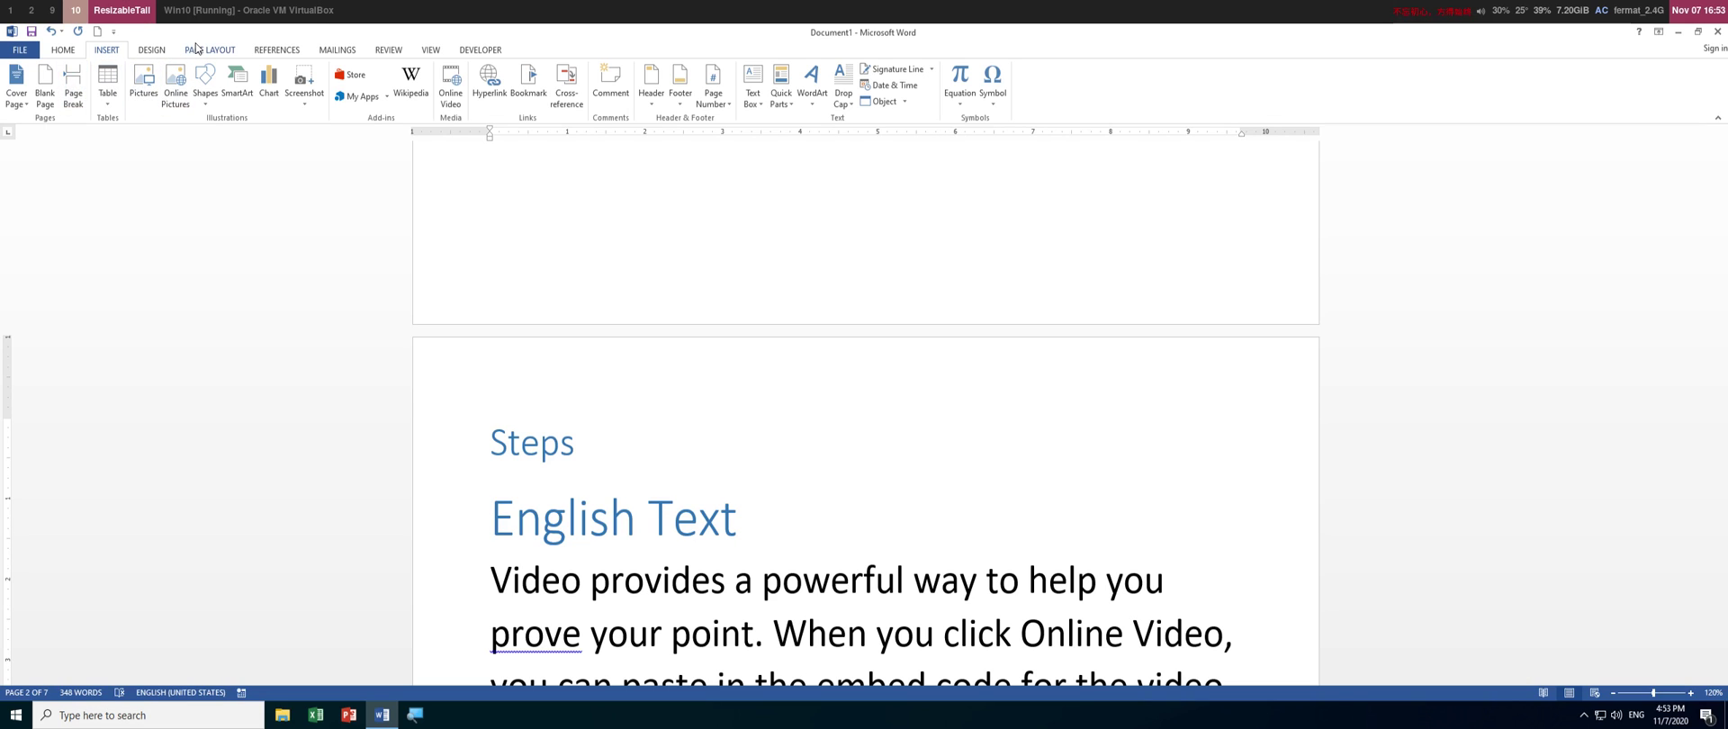
pyautogui.click(196, 48)
pyautogui.click(177, 69)
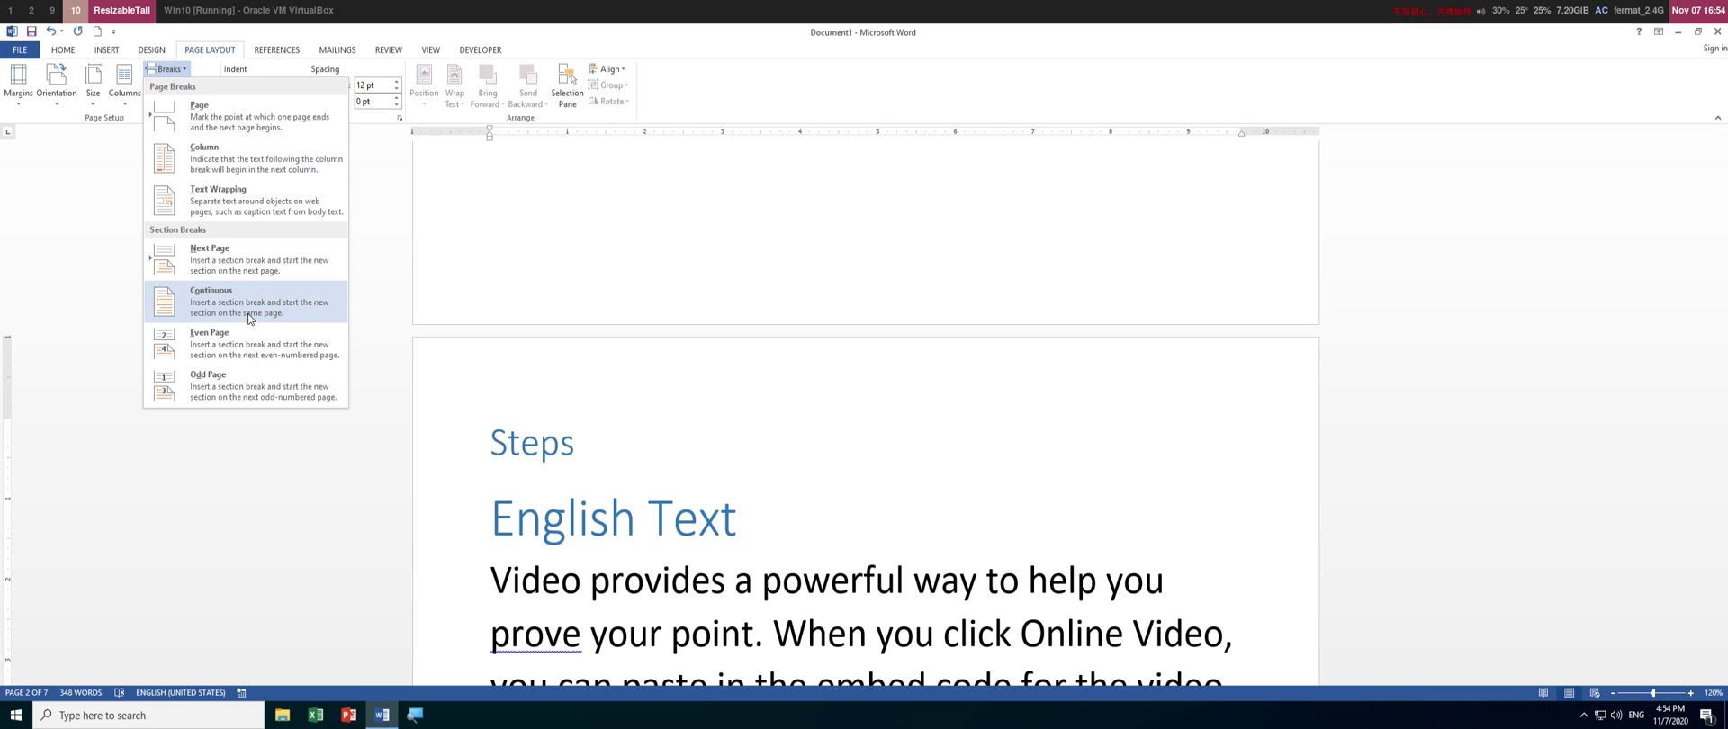
pyautogui.click(243, 268)
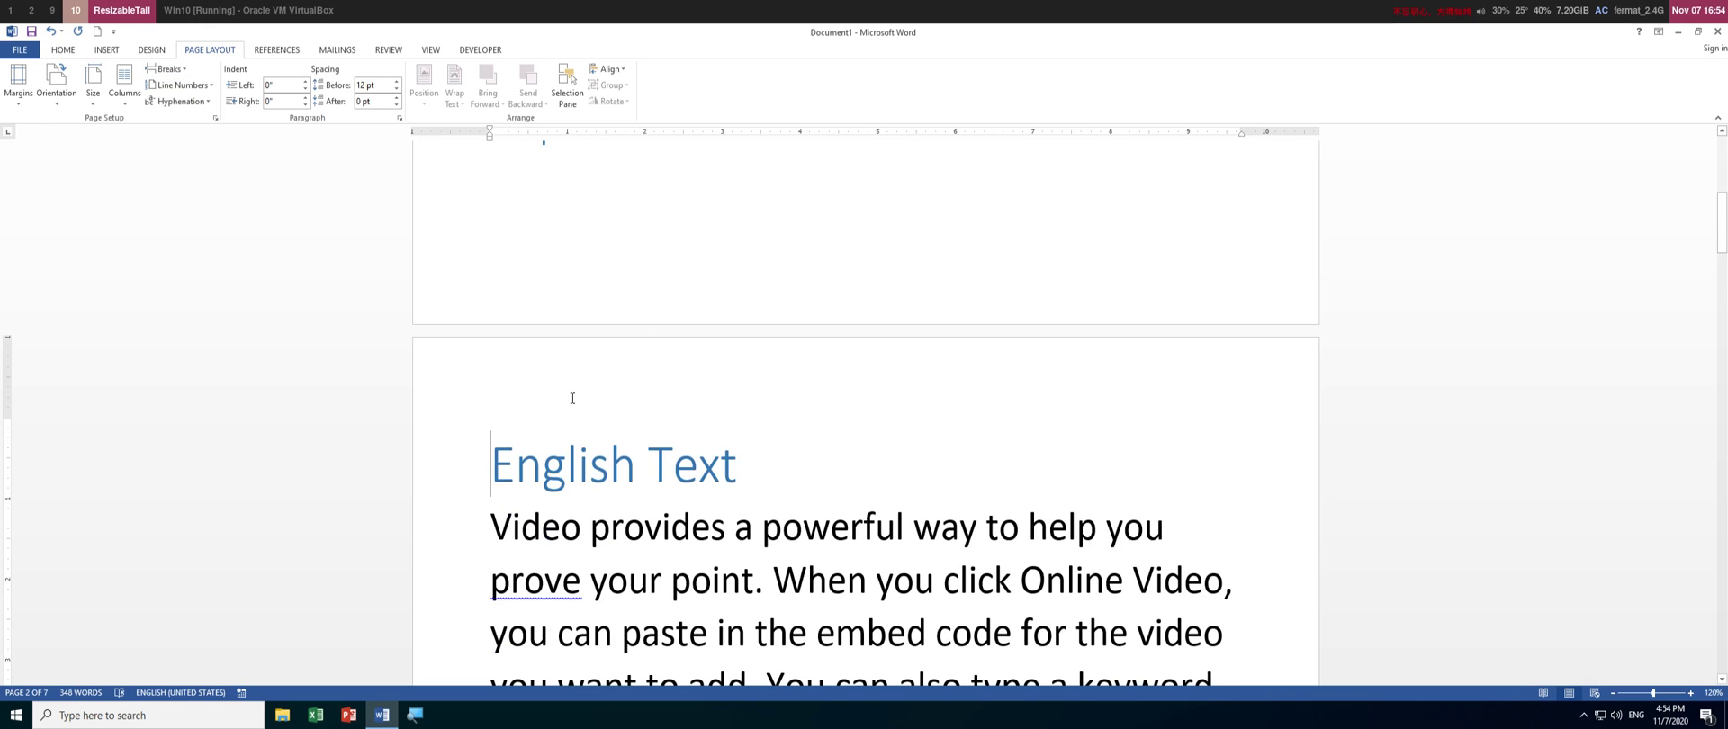
# Add a new line containing "1." below the Steps heading on the first page.
pyautogui.scroll(3, 572, 398)
pyautogui.scroll(-2, 630, 531)
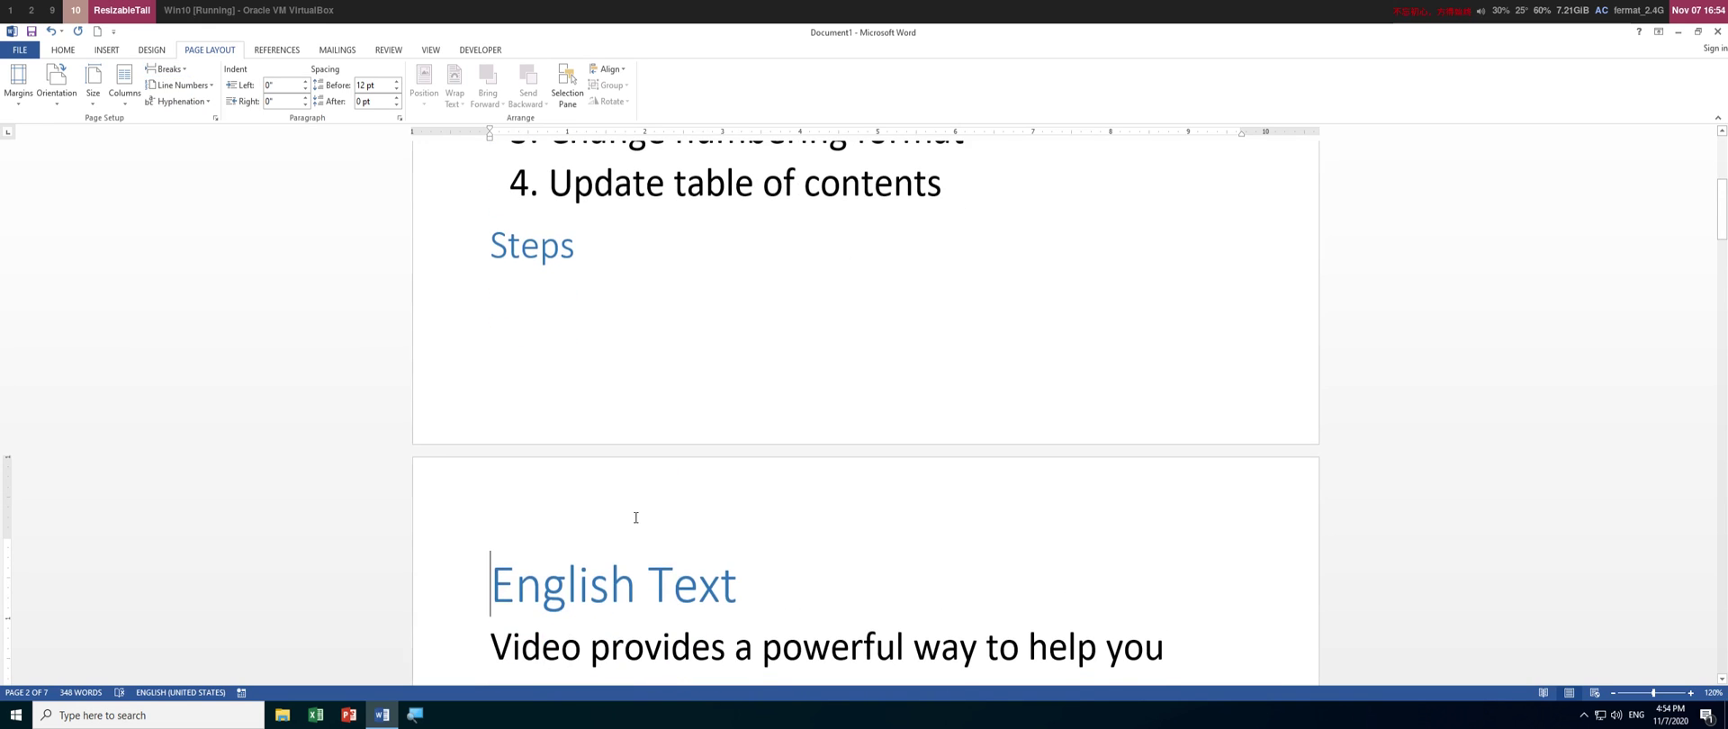
pyautogui.scroll(3, 621, 367)
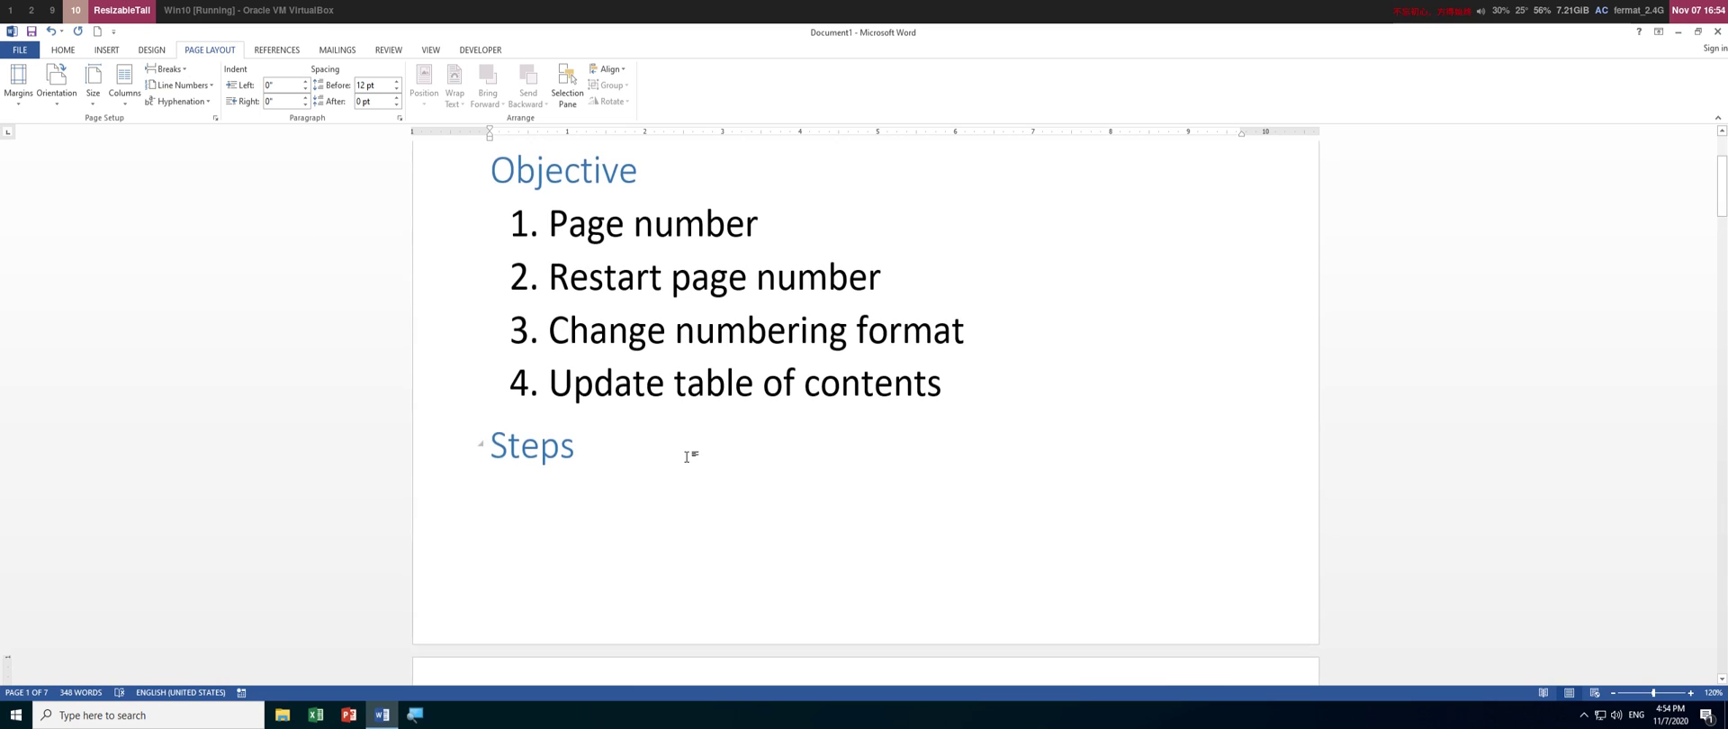
pyautogui.scroll(2, 687, 457)
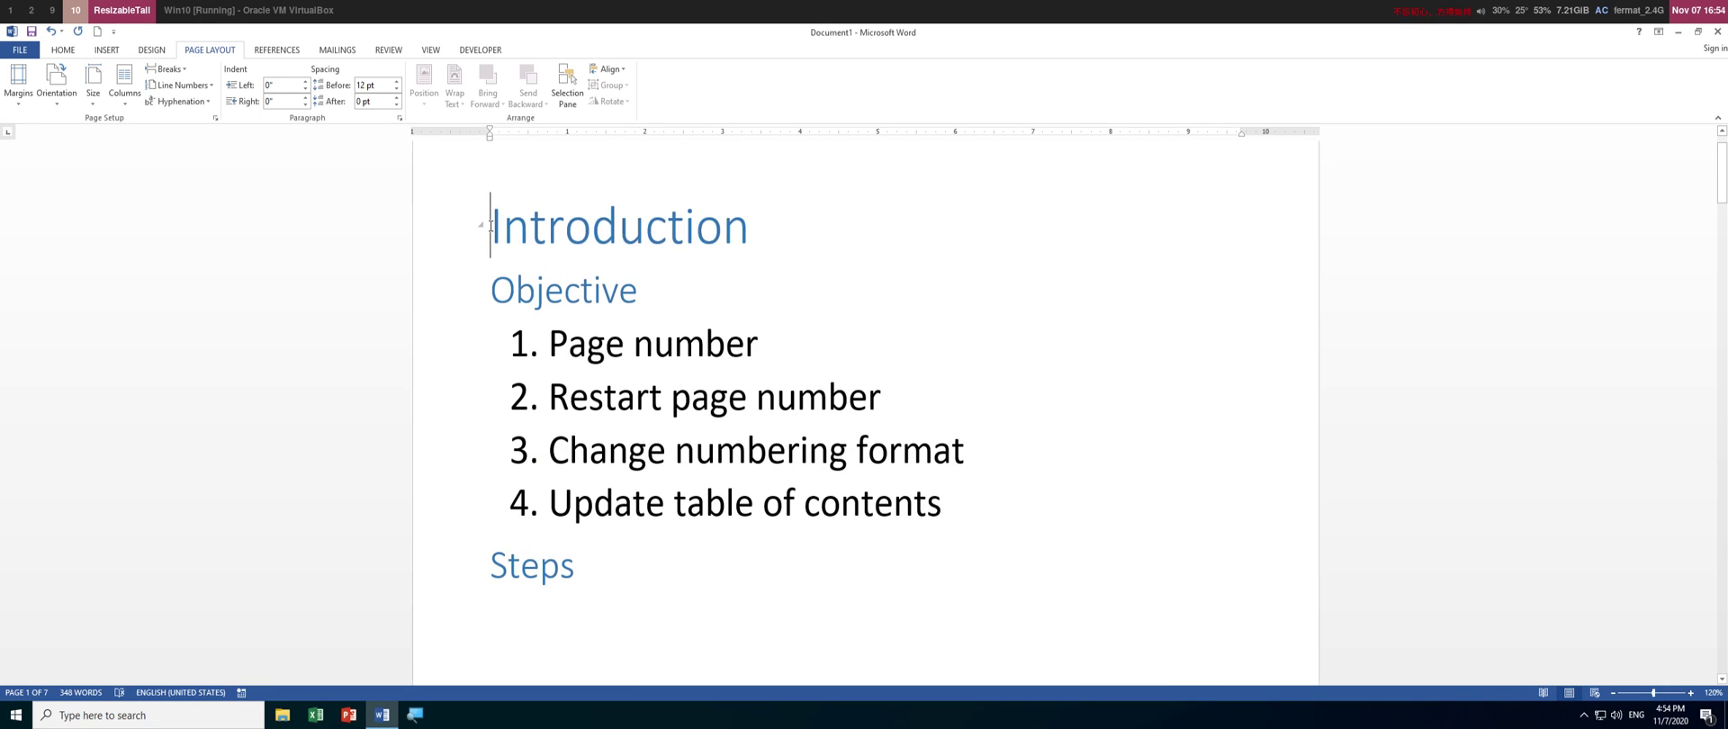
pyautogui.click(606, 584)
pyautogui.scroll(-2, 580, 612)
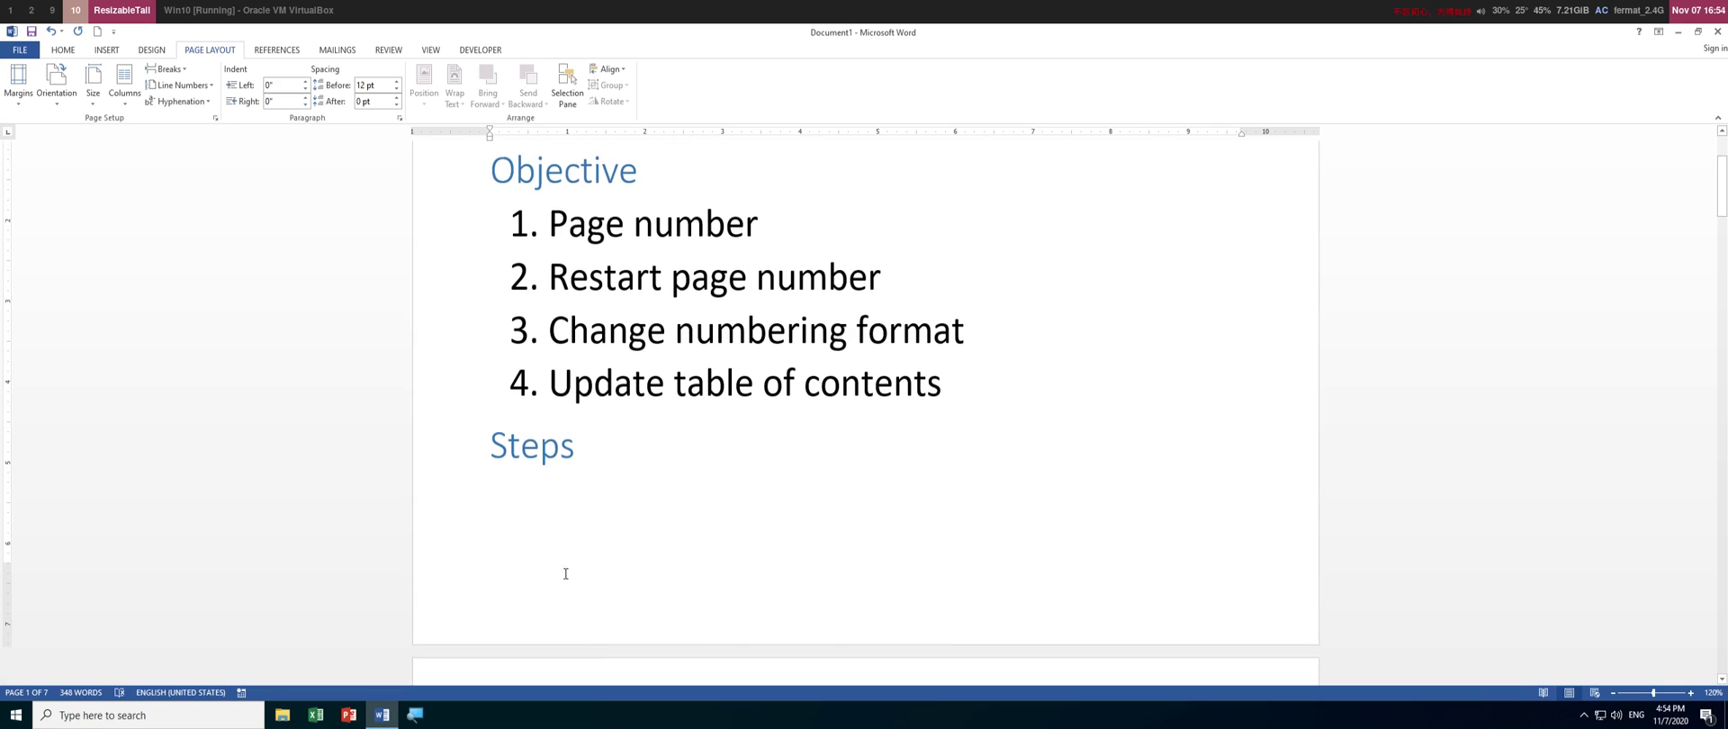
pyautogui.click(536, 496)
pyautogui.click(585, 480)
pyautogui.press('Return')
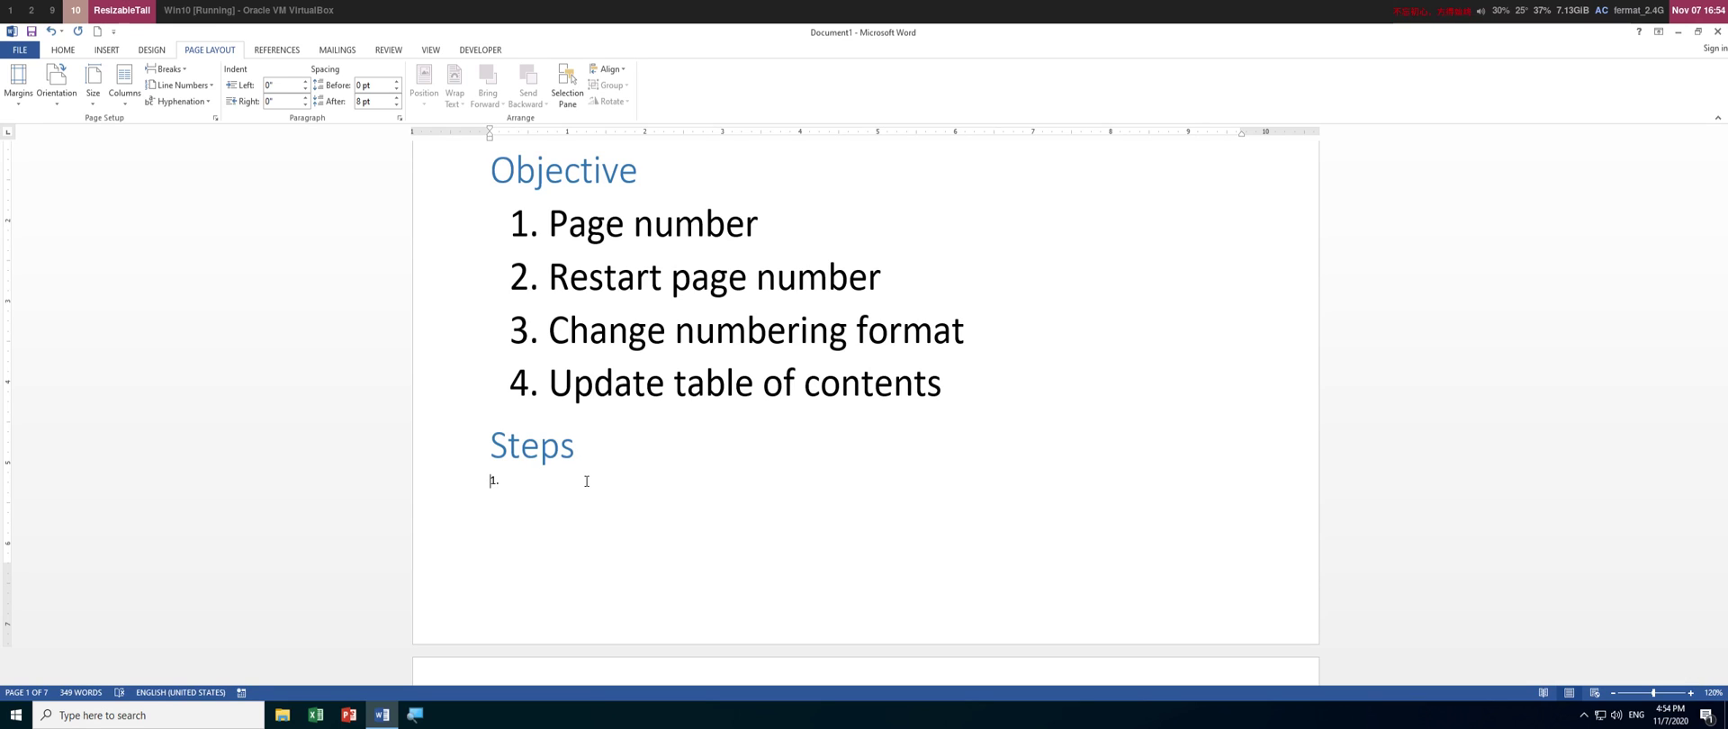
# Set the font size of the new line under Steps to 36.
pyautogui.hotkey('shift', 'Down')
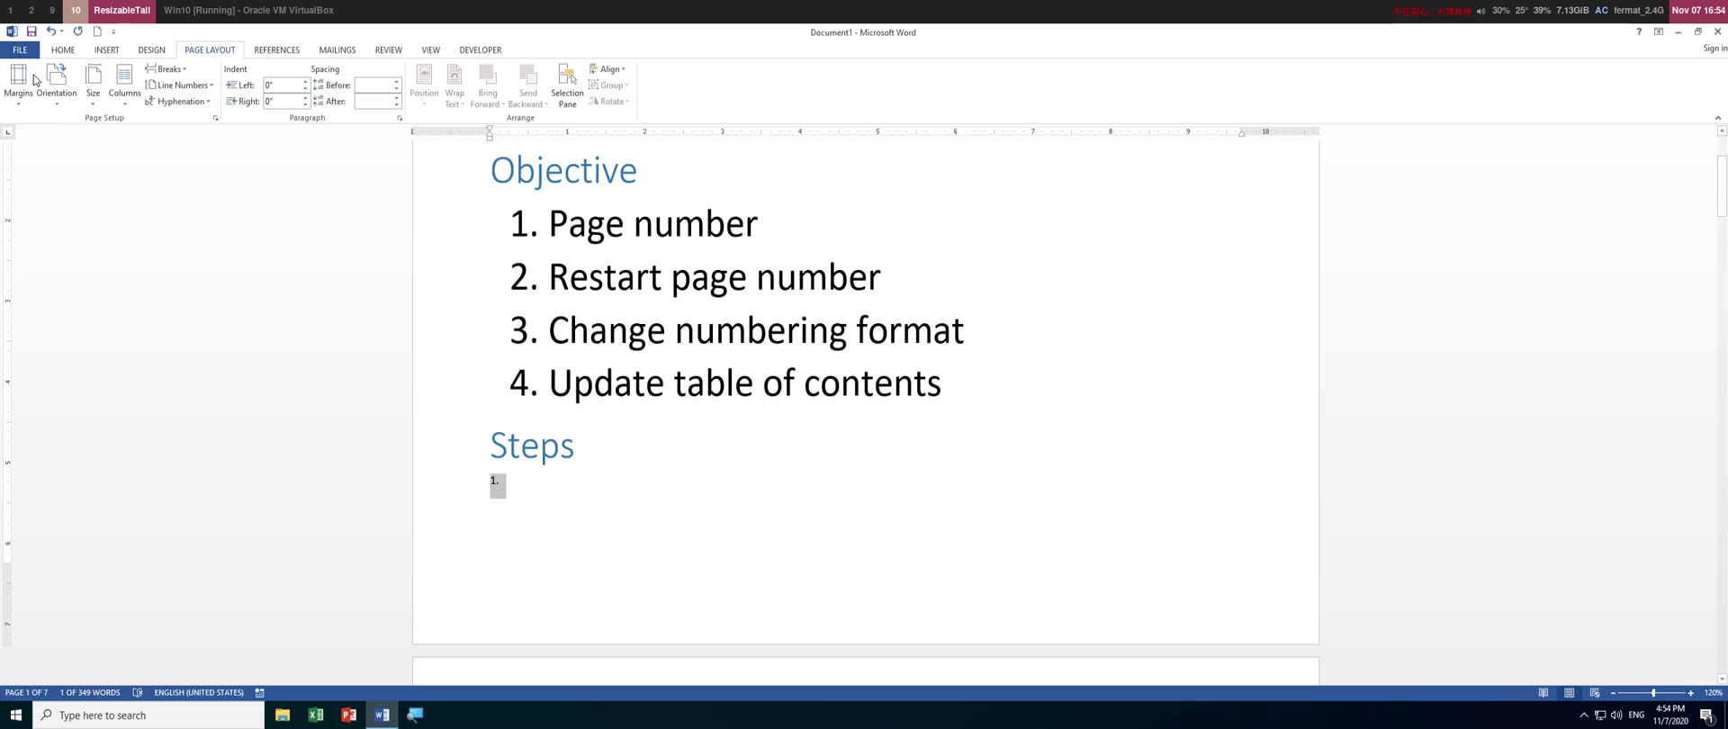
pyautogui.click(63, 49)
pyautogui.click(196, 77)
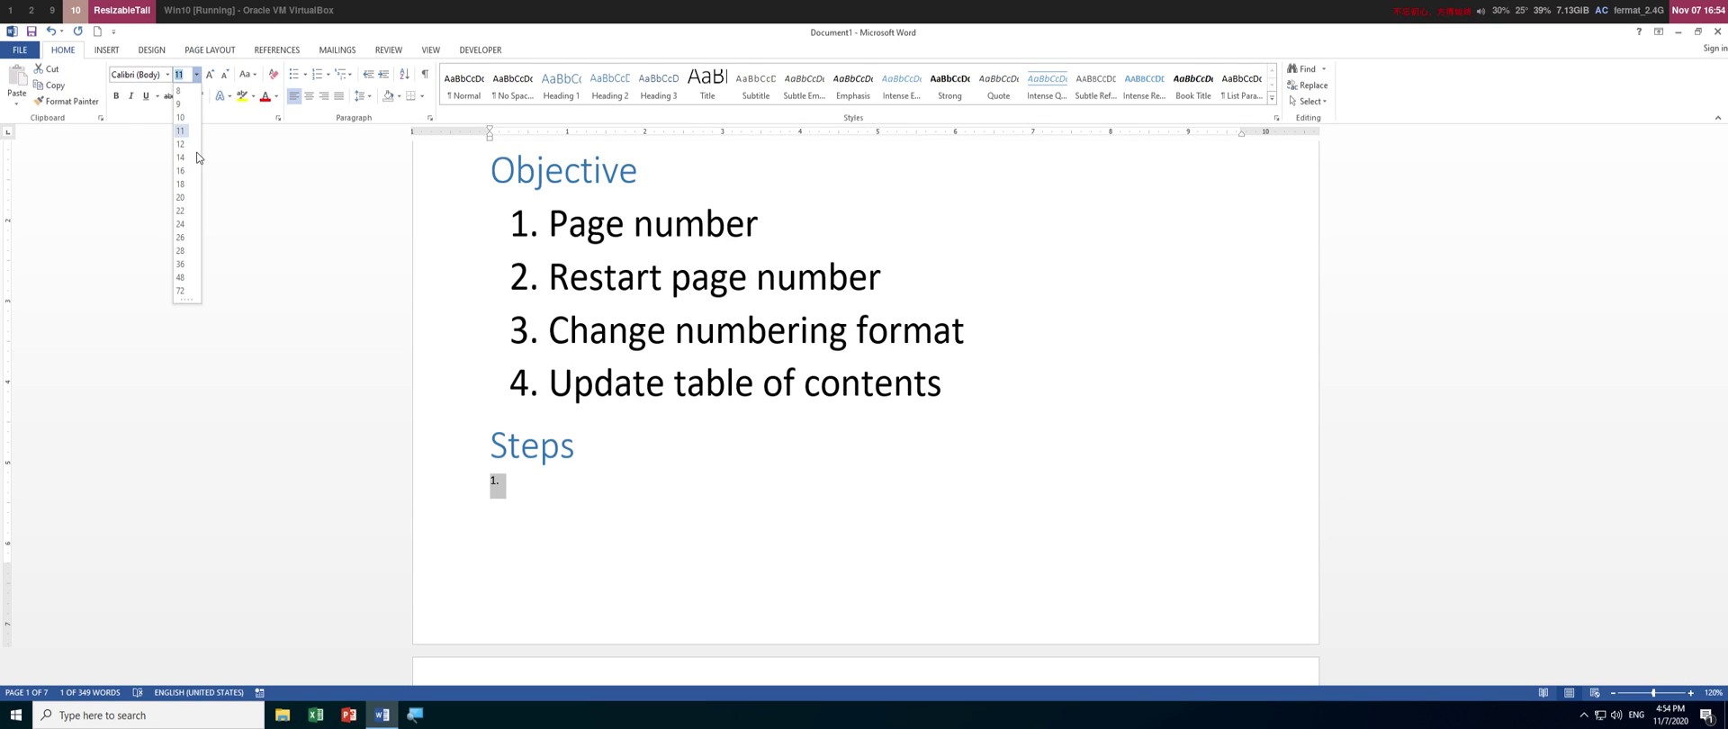
pyautogui.click(187, 266)
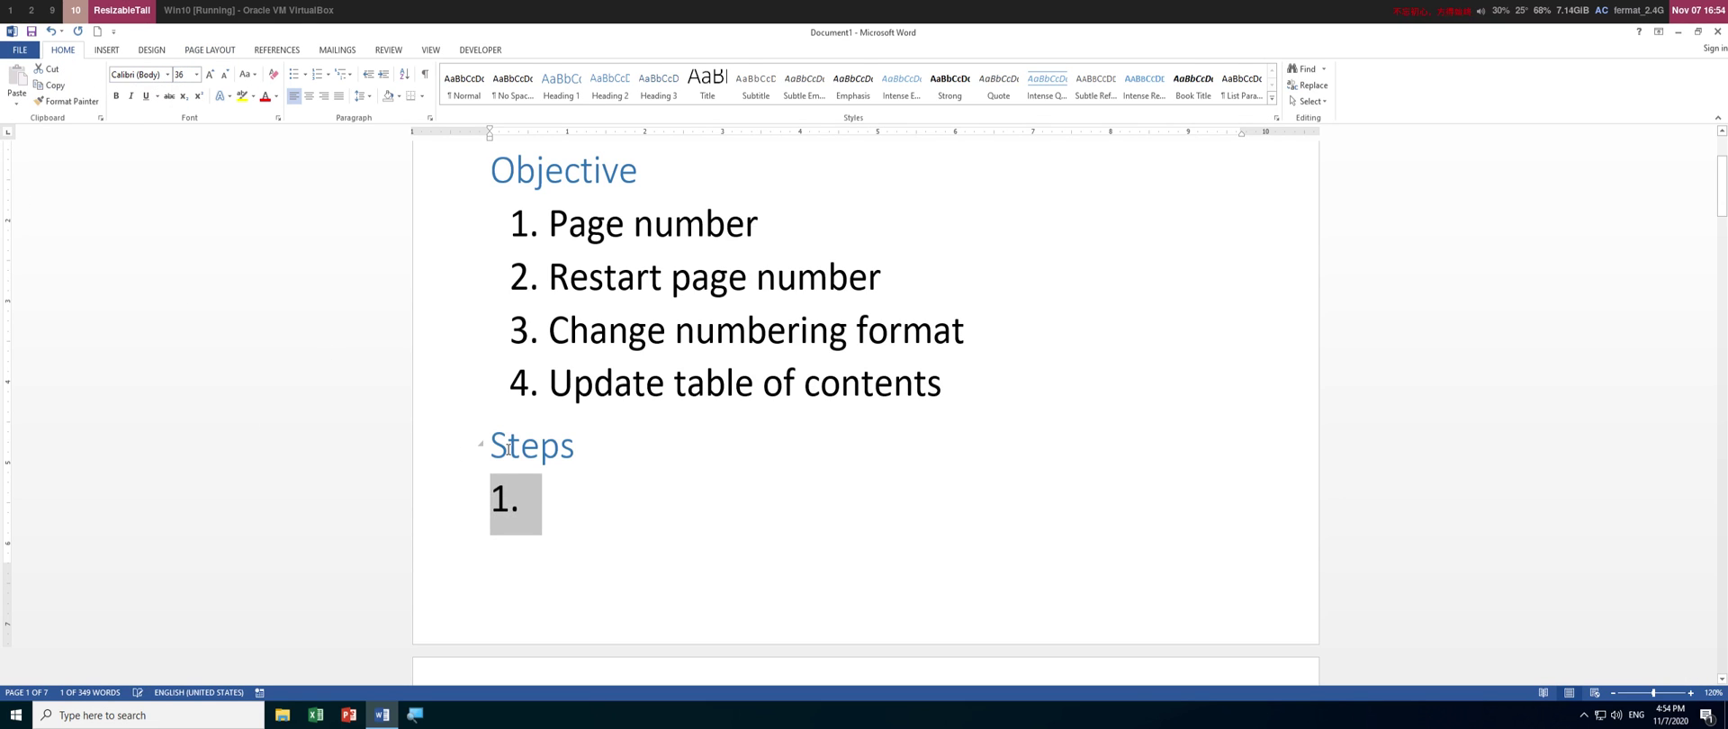
# Remove the "1." from the line under Steps, leaving the line empty.
pyautogui.click(543, 504)
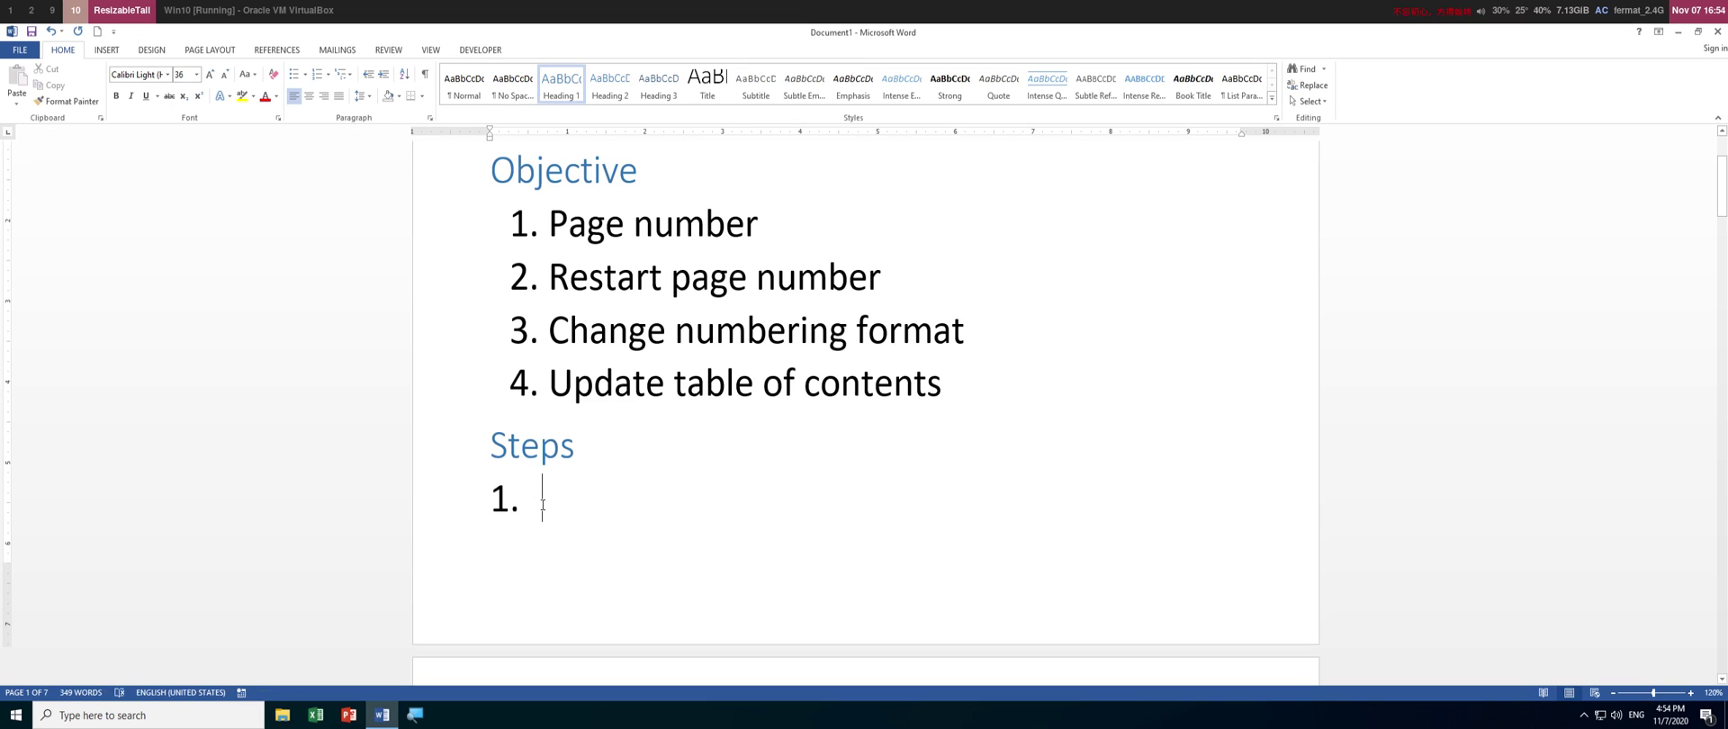
pyautogui.hotkey('ctrl', 'z')
pyautogui.hotkey('ctrl', 'y')
pyautogui.hotkey('ctrl', 'z')
pyautogui.press('BackSpace')
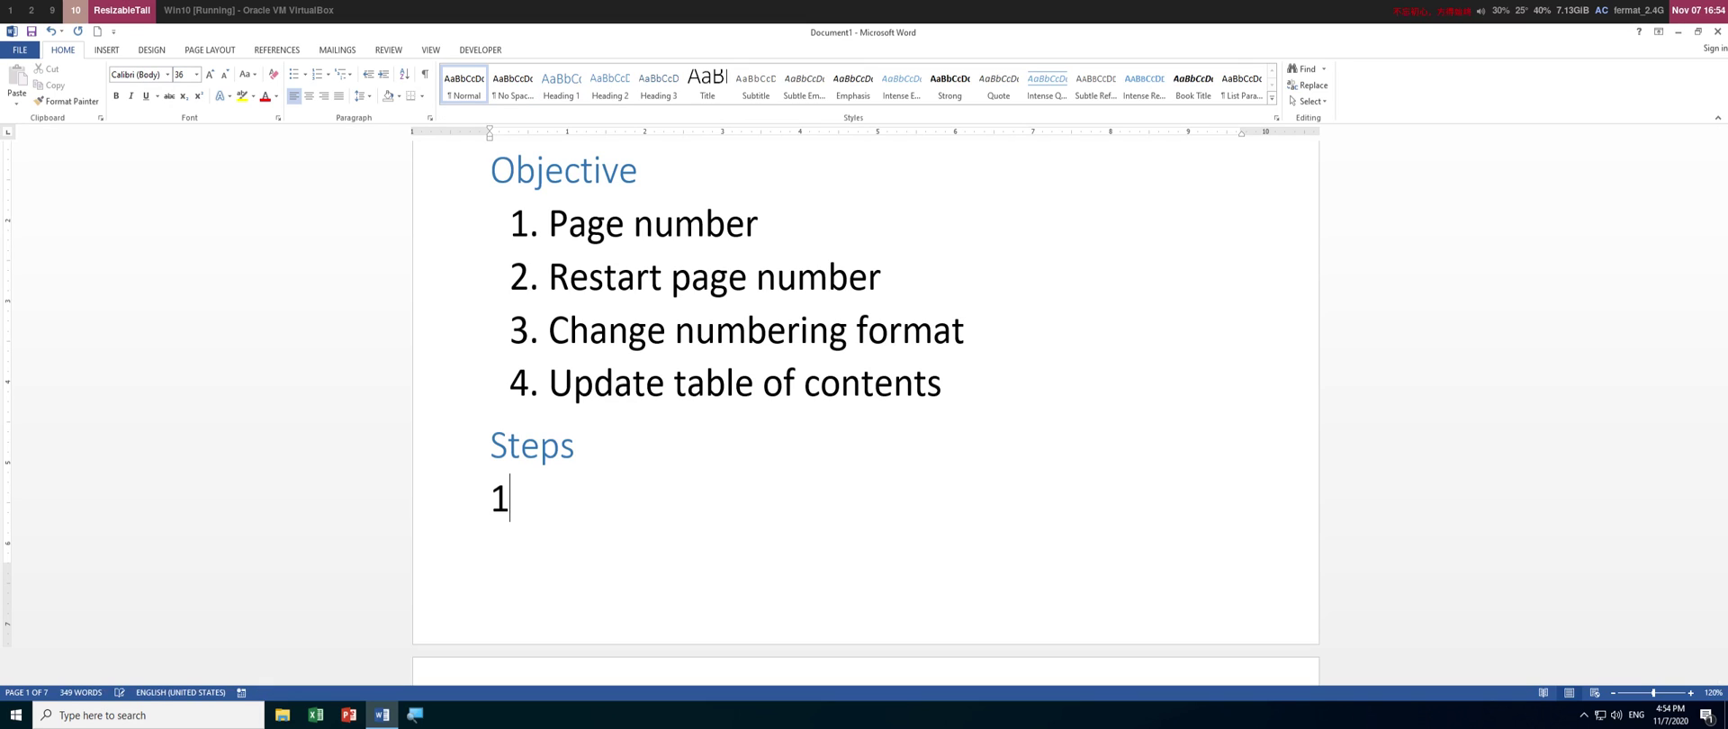
pyautogui.press('BackSpace')
# Write "Page Layouts -> Breaks -> Next Page" on the line under the Steps heading.
pyautogui.write('Paylo')
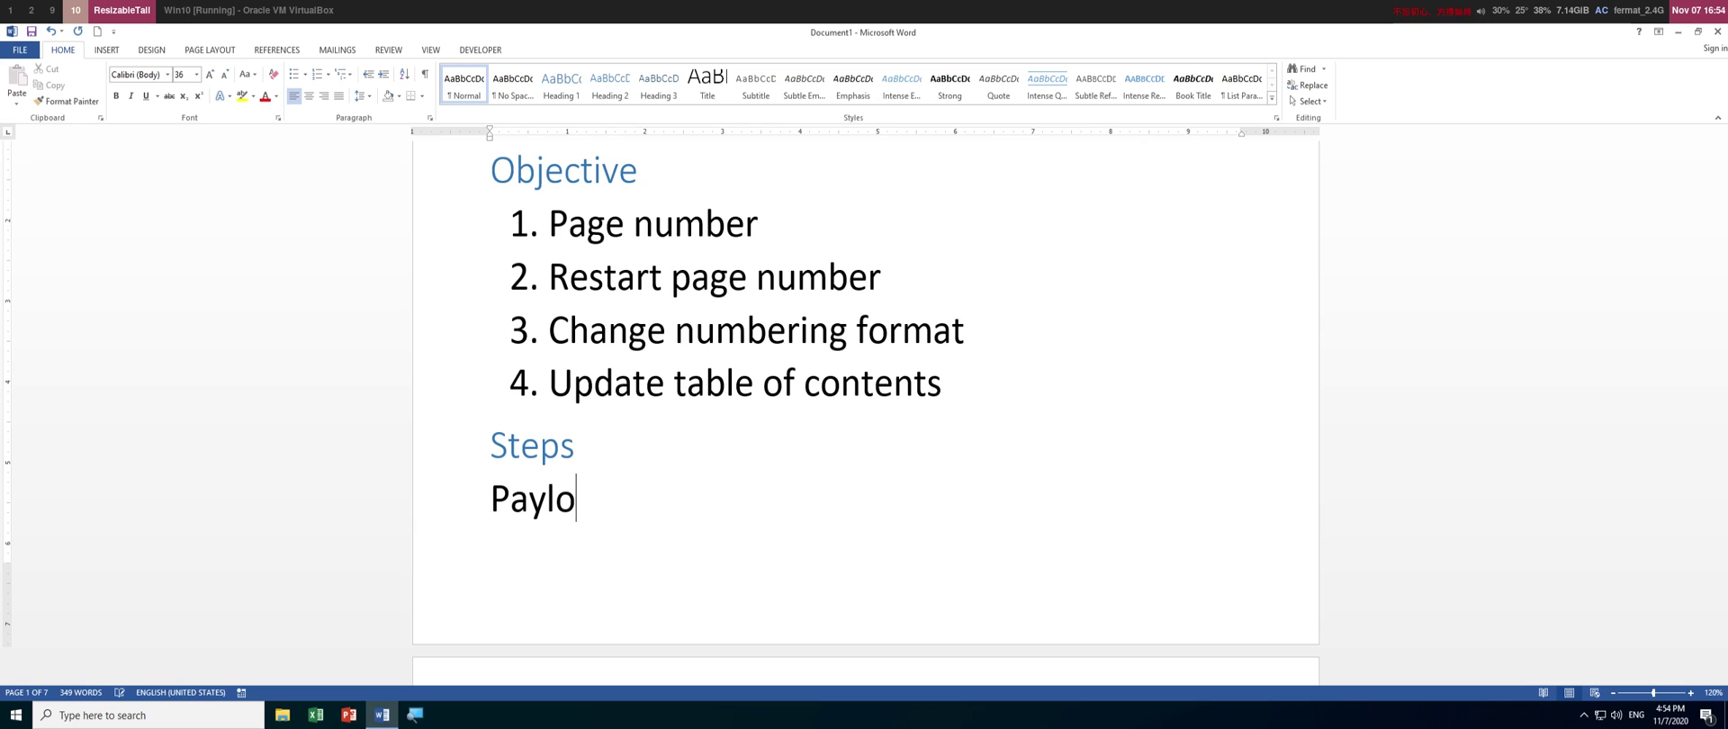
pyautogui.press('BackSpace')
pyautogui.press('BackSpace')
pyautogui.press('BackSpace')
pyautogui.press('BackSpace')
pyautogui.write('ge La')
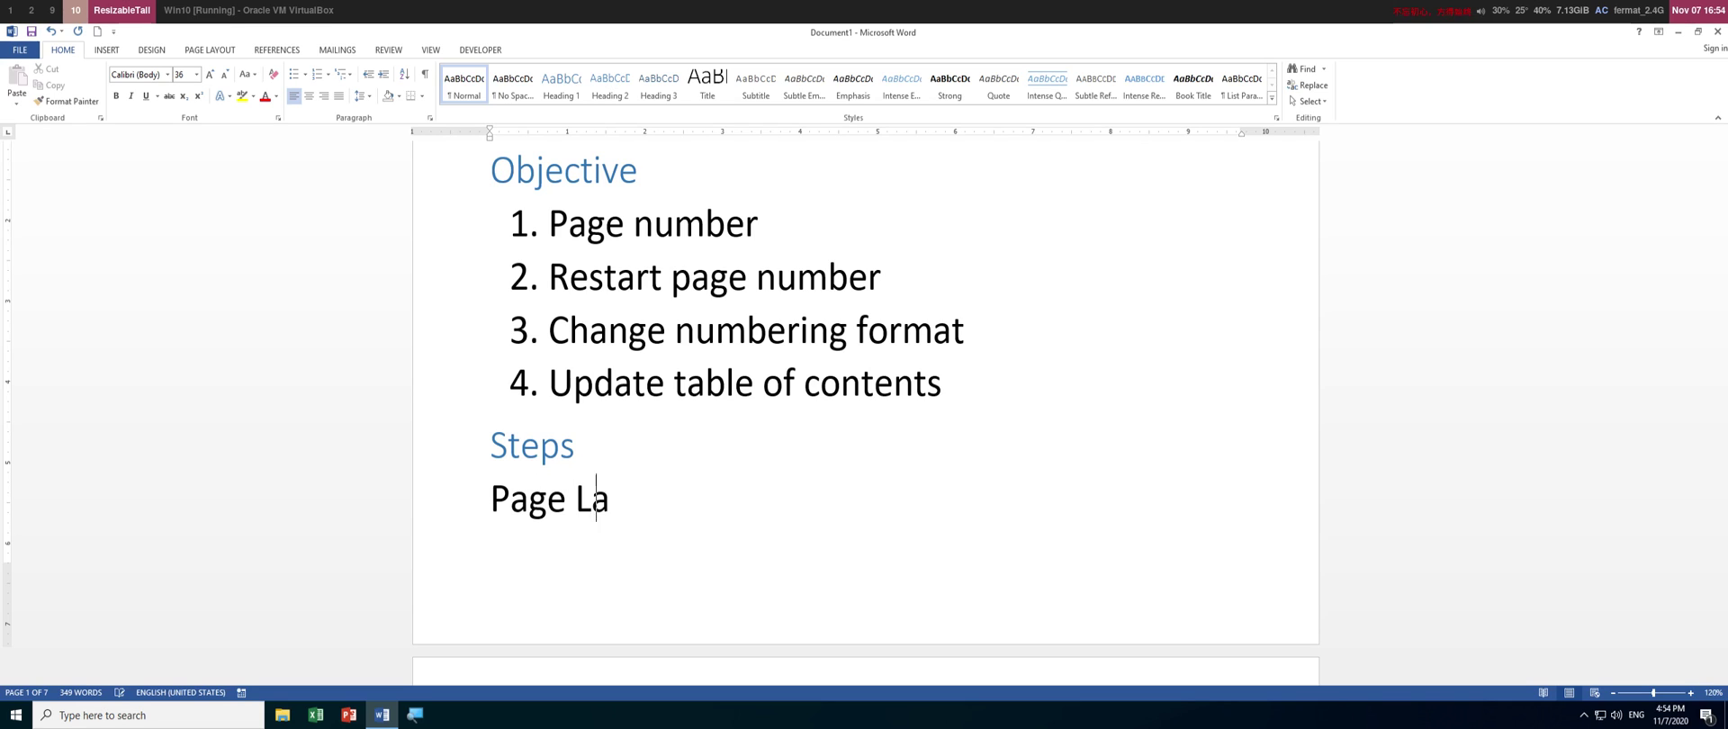
pyautogui.write('youts ->')
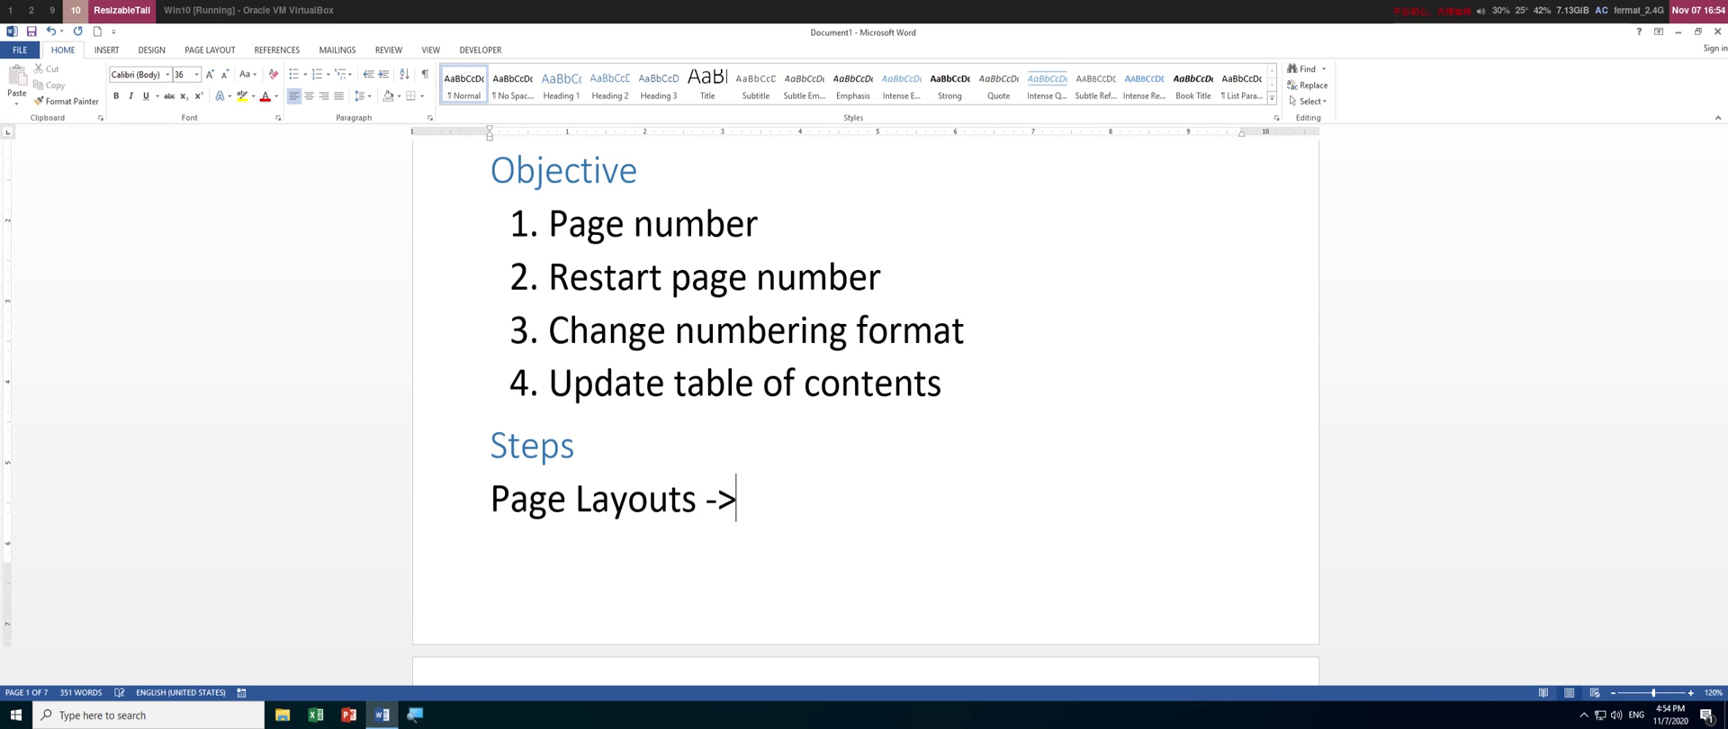
pyautogui.write(' Breaks')
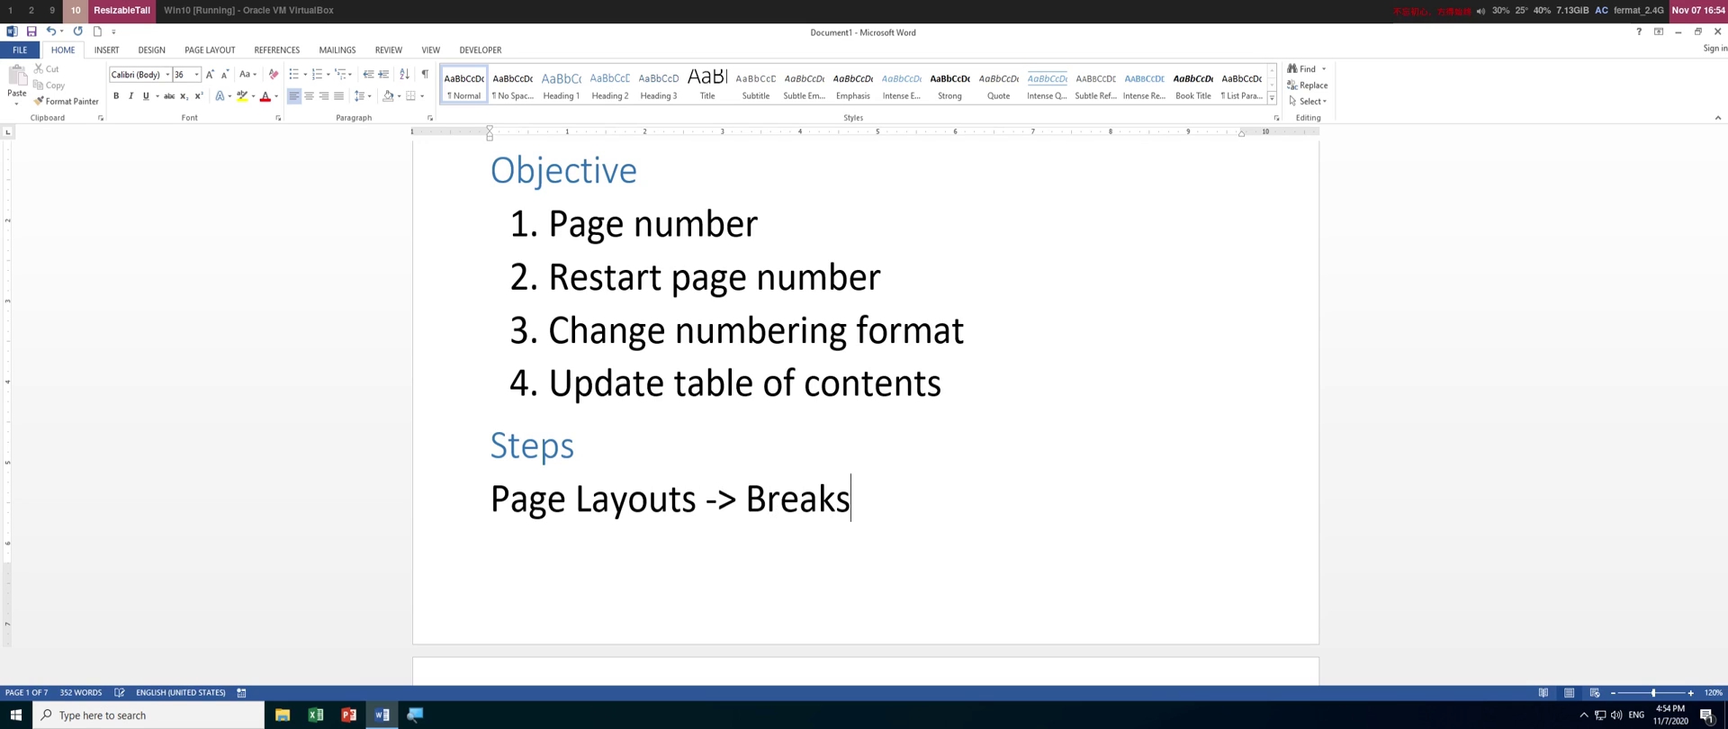
pyautogui.write(' -> Next Page')
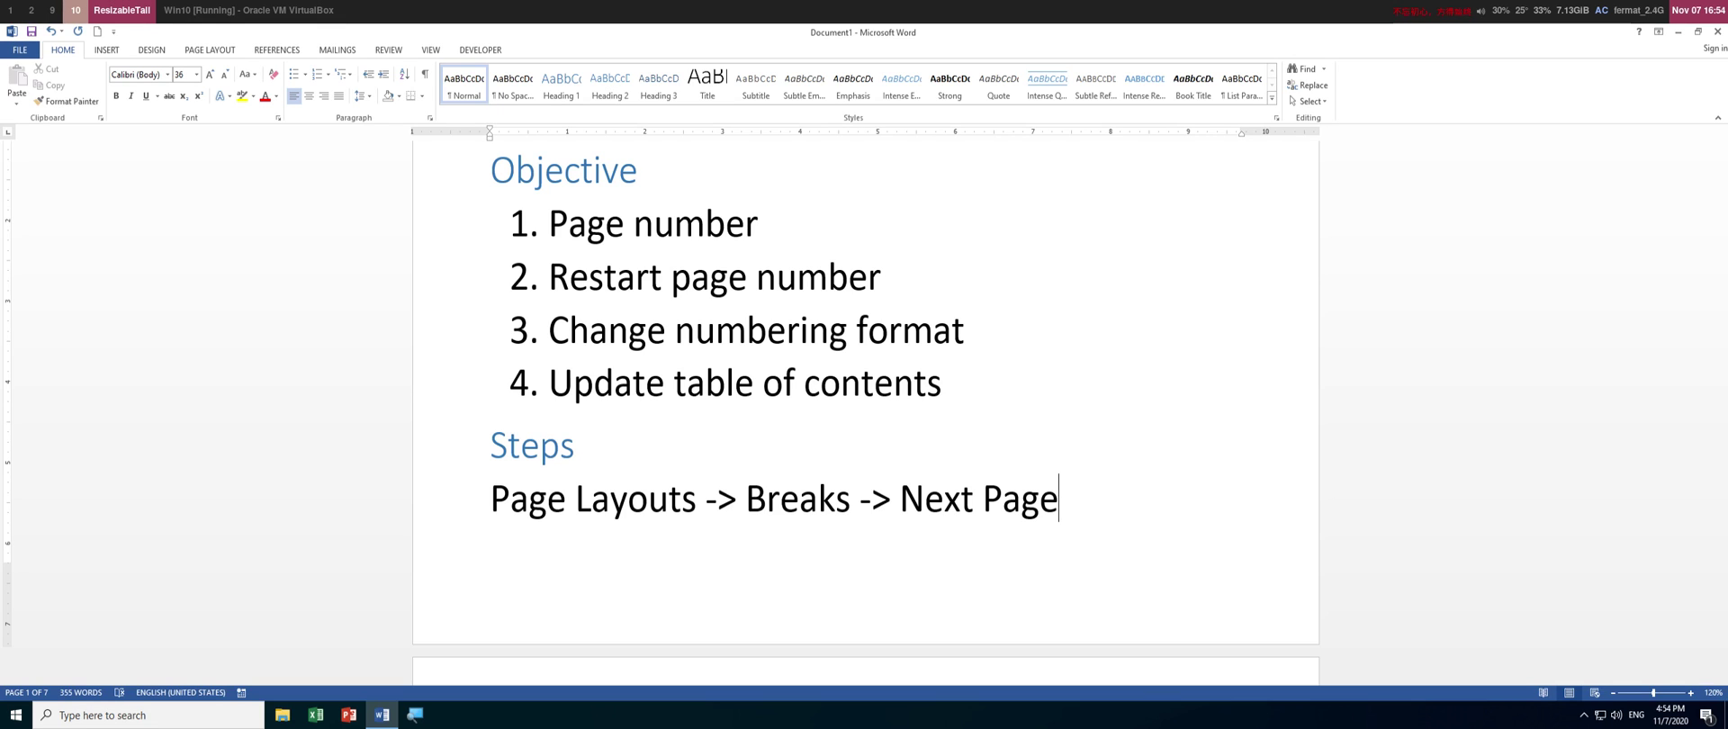
# Correct "Page Layouts" to "Page Layout" in the instruction line under the Steps heading.
pyautogui.click(491, 499)
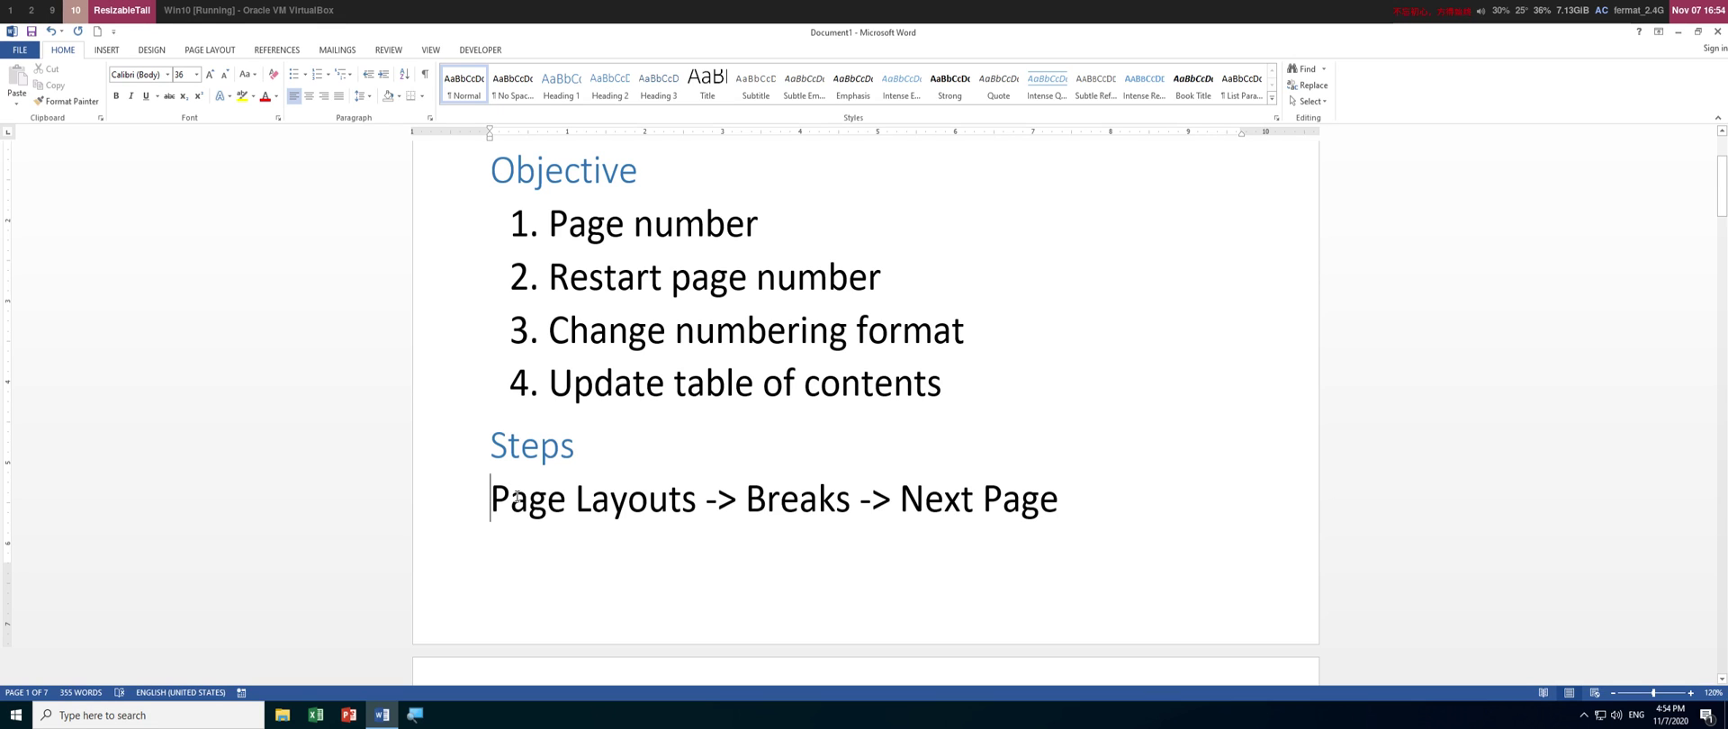
pyautogui.scroll(-3, 513, 495)
pyautogui.scroll(2, 513, 495)
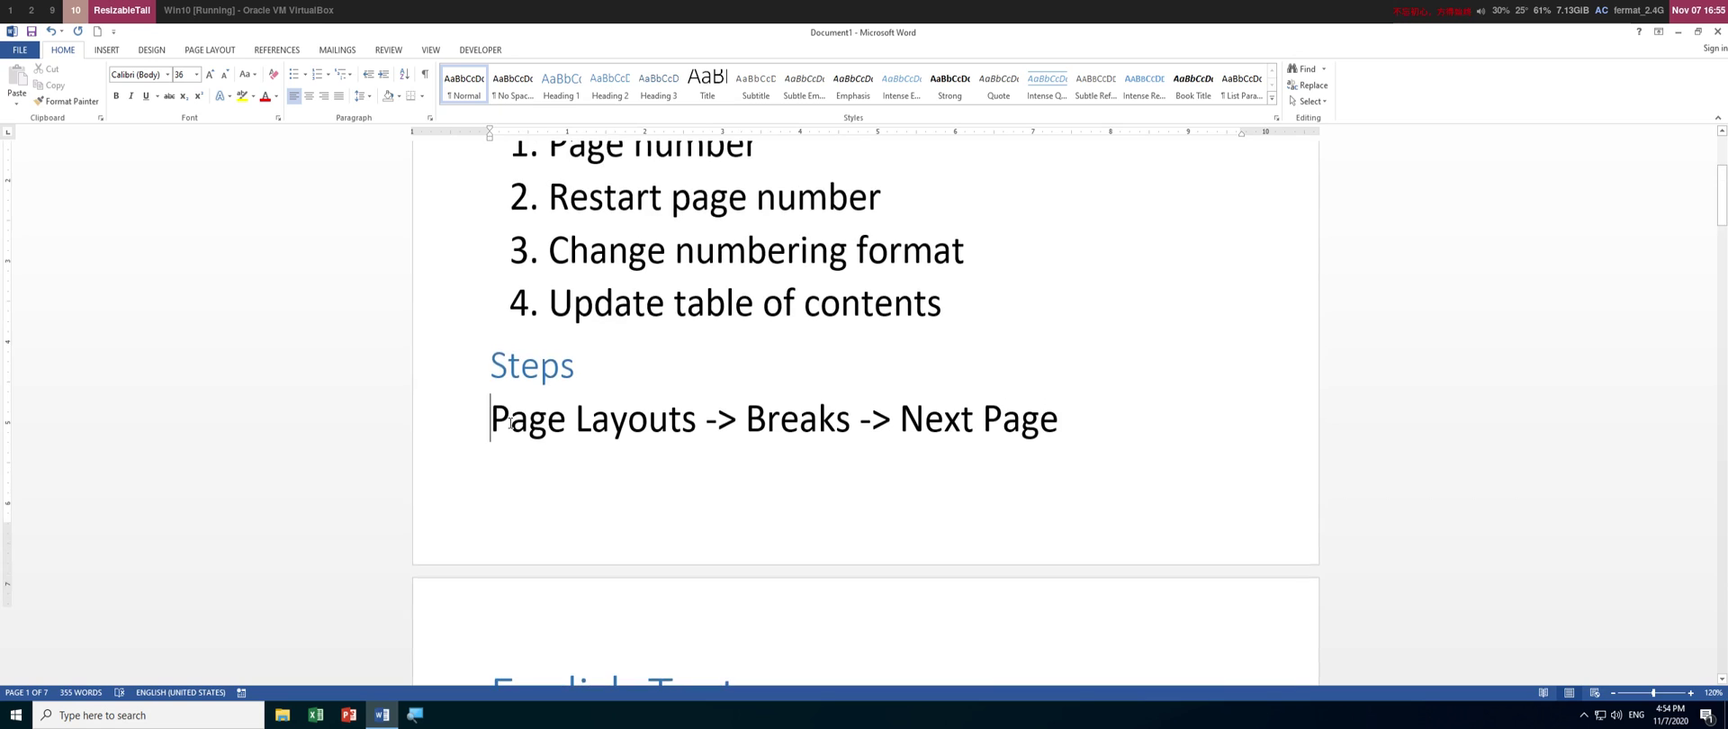
pyautogui.scroll(3, 490, 269)
pyautogui.click(491, 223)
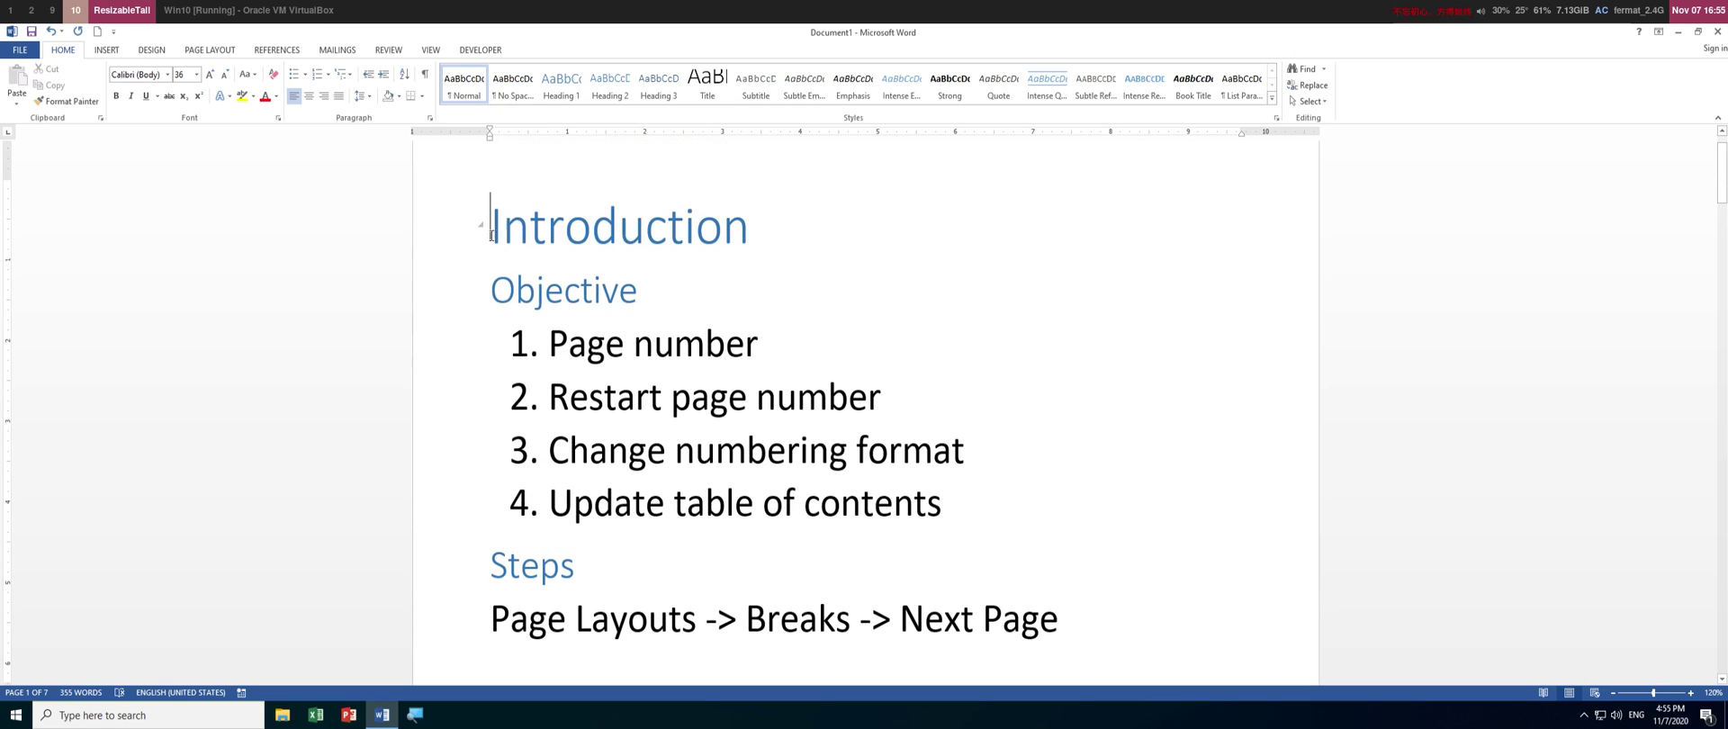
pyautogui.click(209, 50)
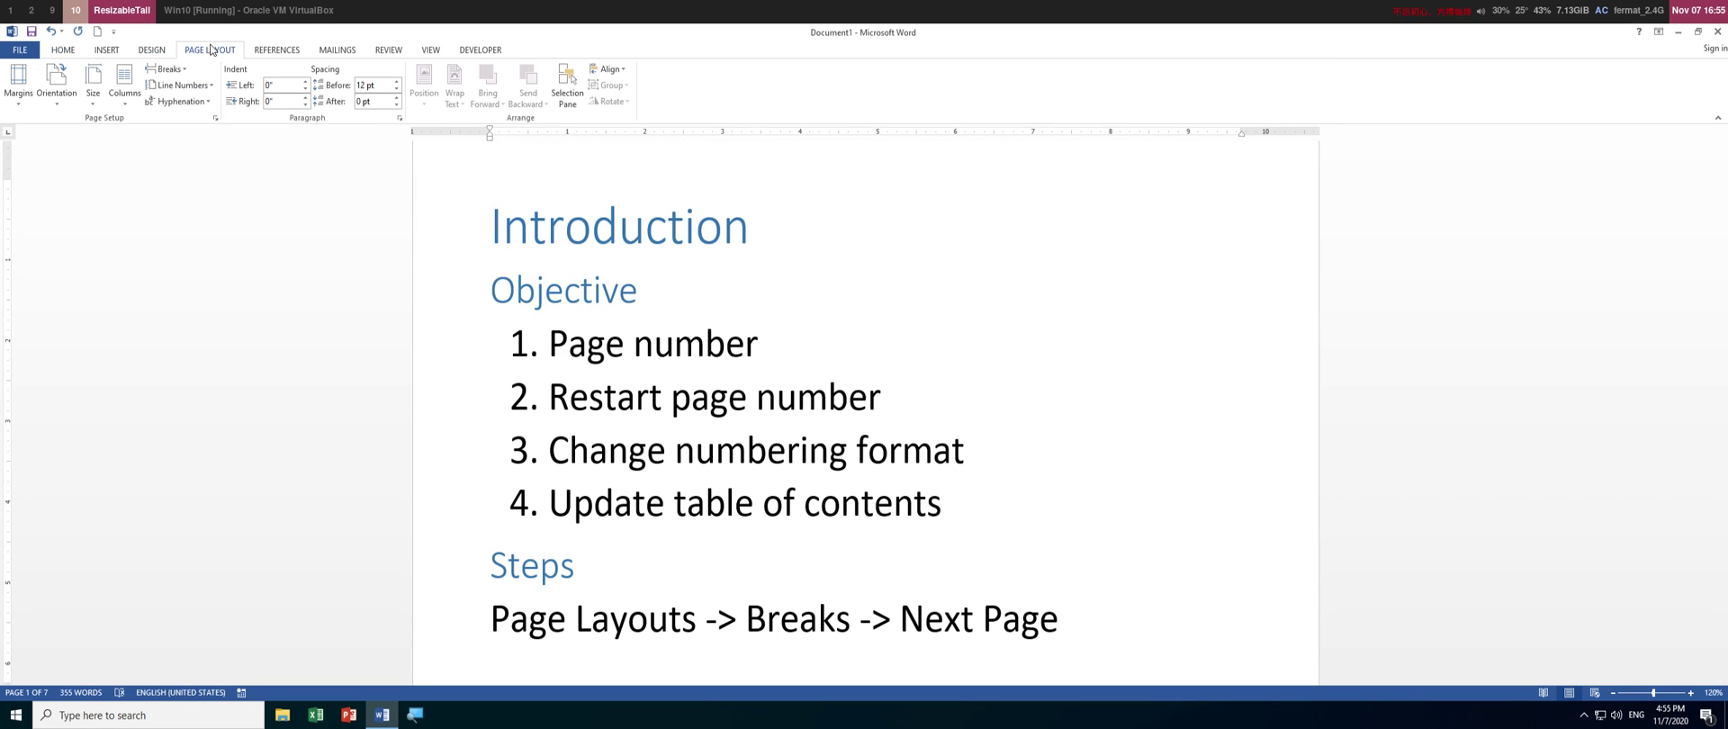
pyautogui.click(680, 618)
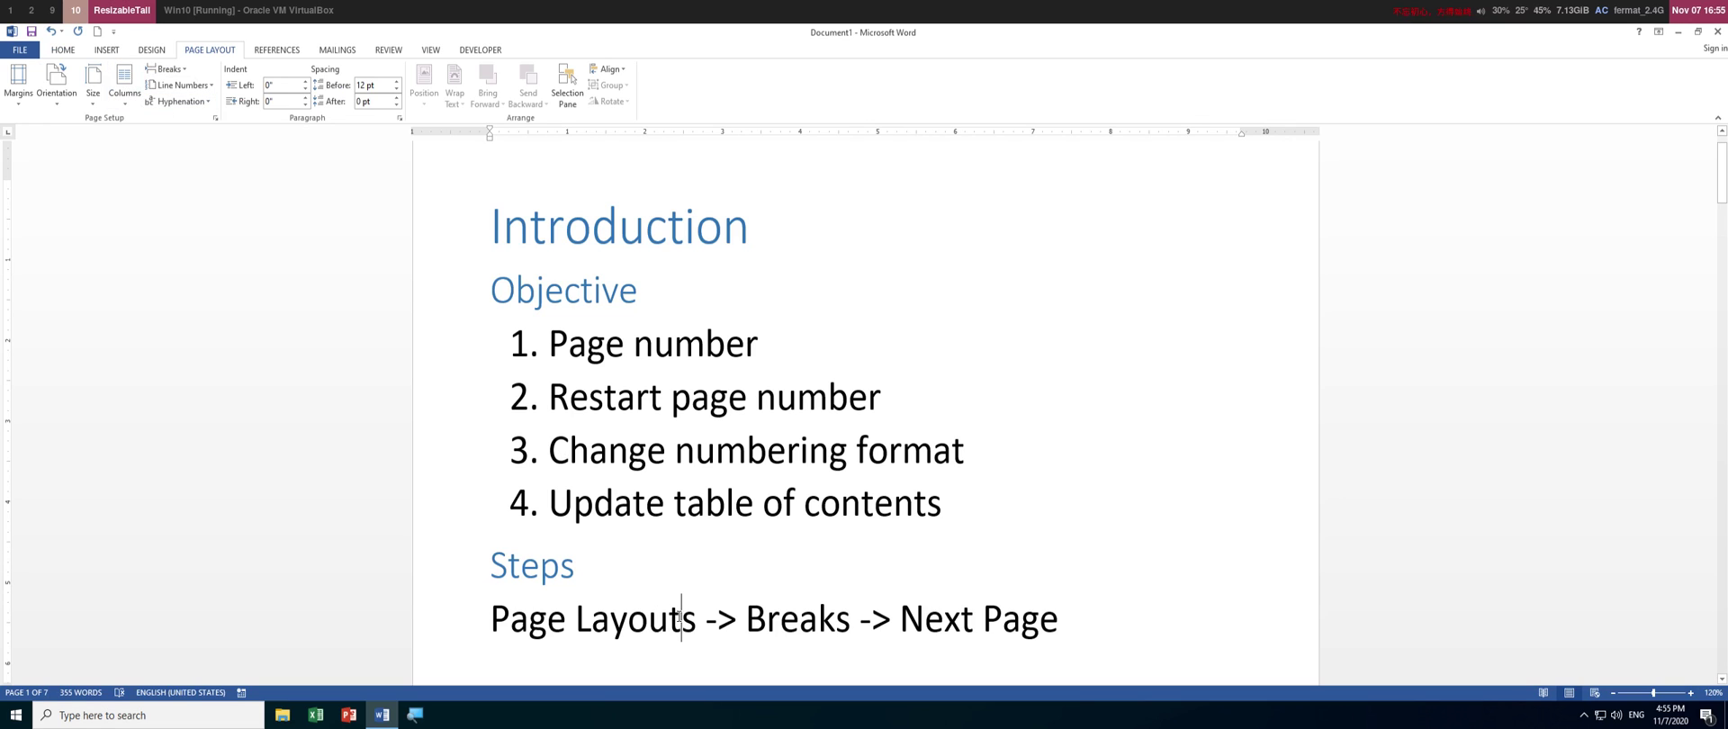
pyautogui.press('Delete')
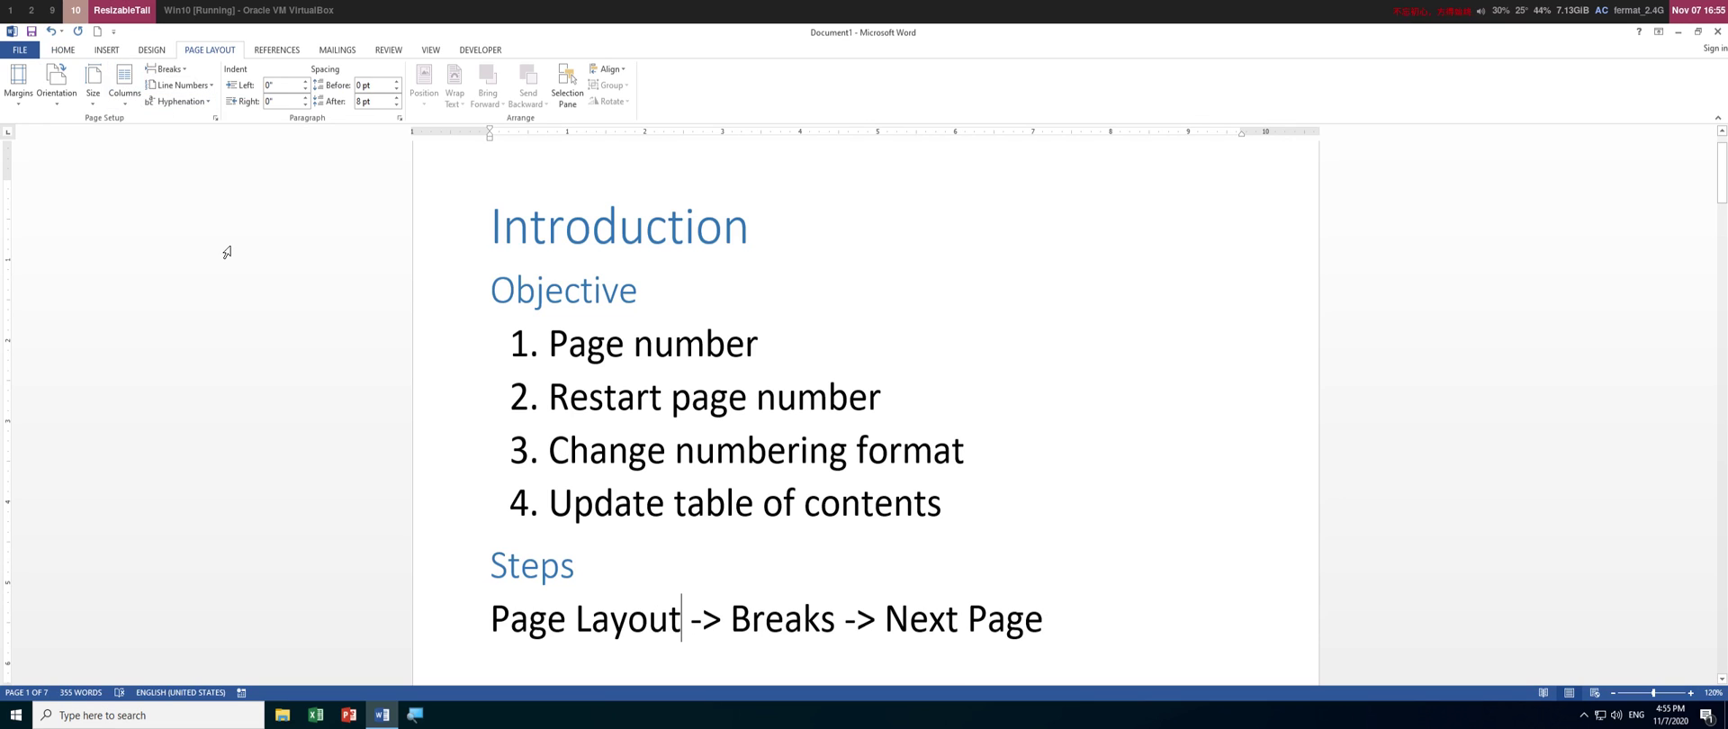
# Insert a Next Page section break directly before the Introduction heading.
pyautogui.click(180, 69)
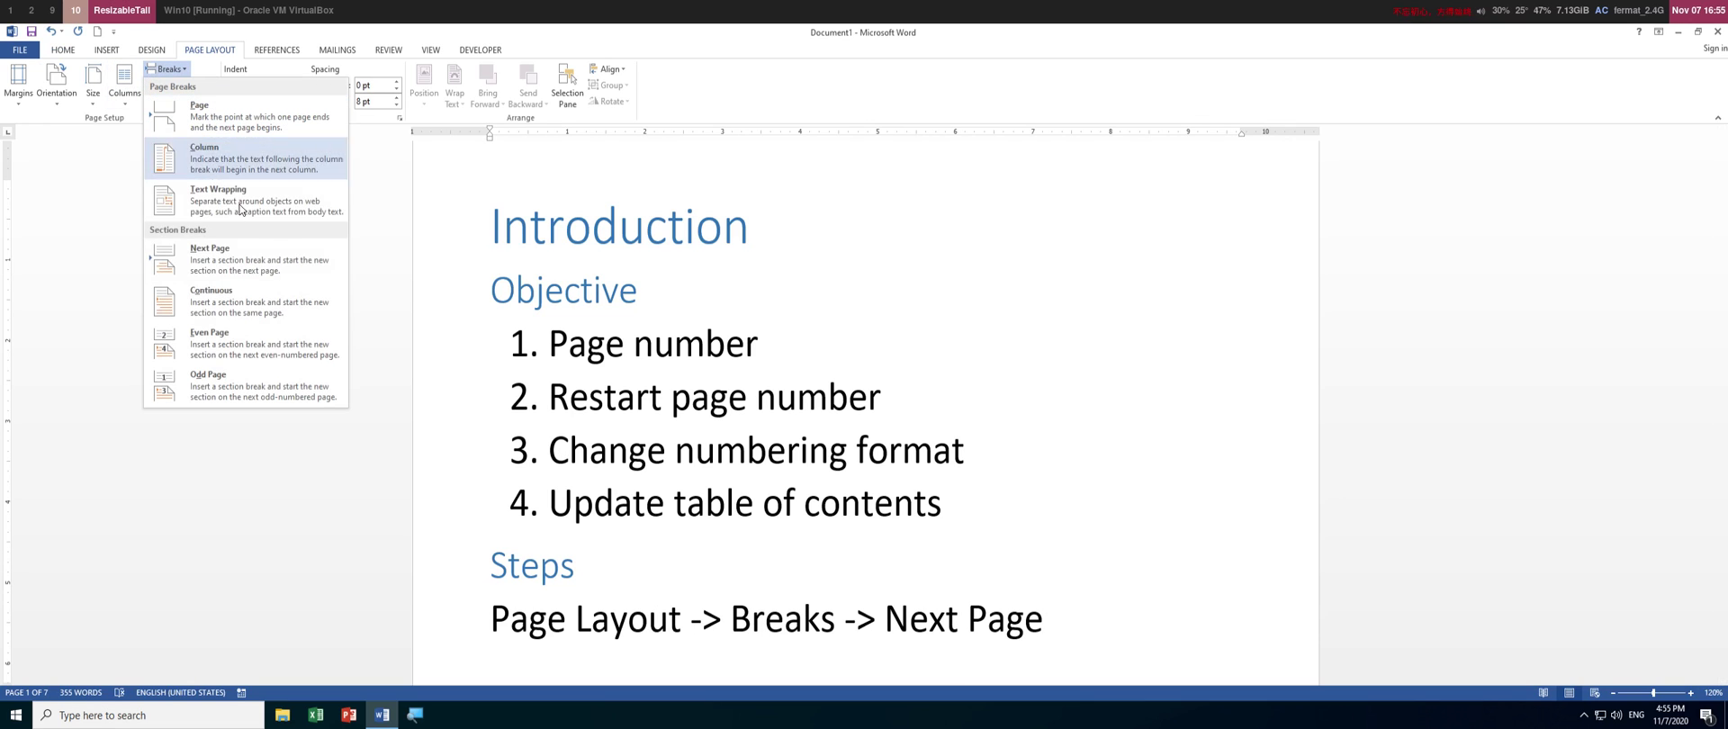
pyautogui.click(493, 225)
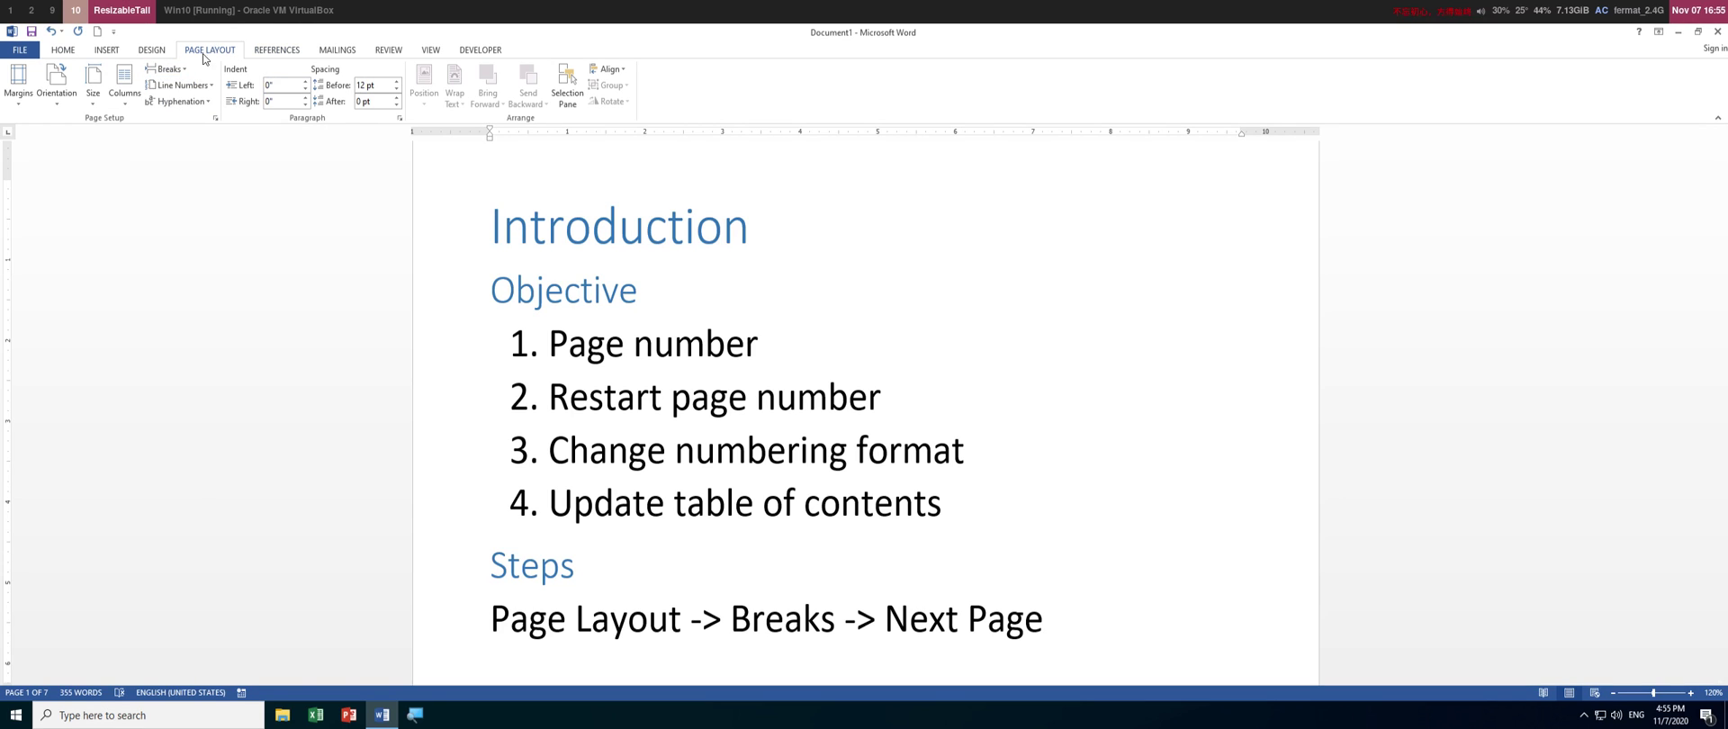
pyautogui.click(166, 69)
pyautogui.click(255, 262)
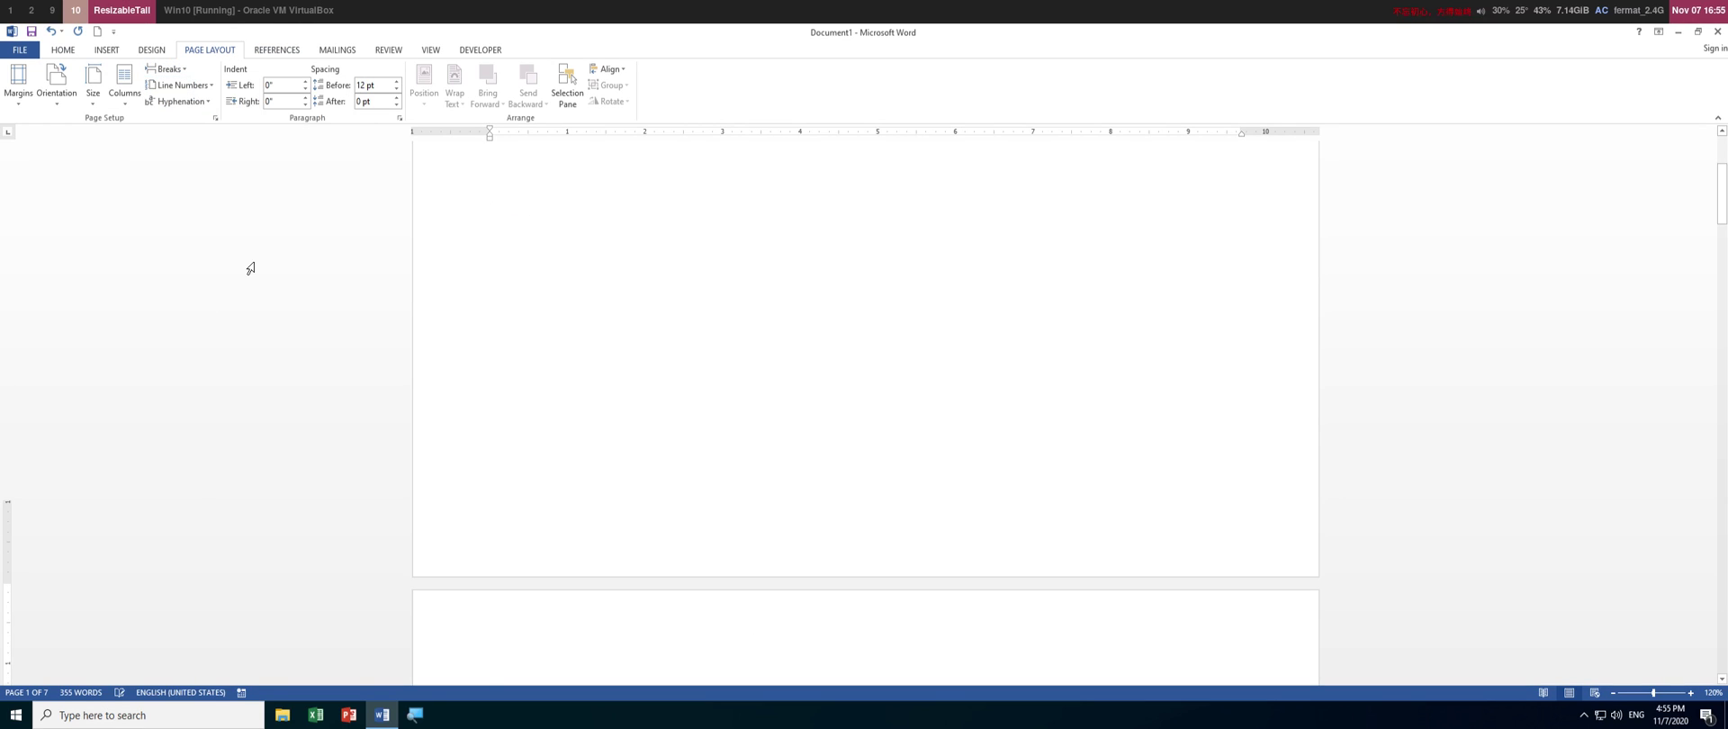
# Show the formatting marks and examine the section break on the blank first page.
pyautogui.scroll(8, 570, 369)
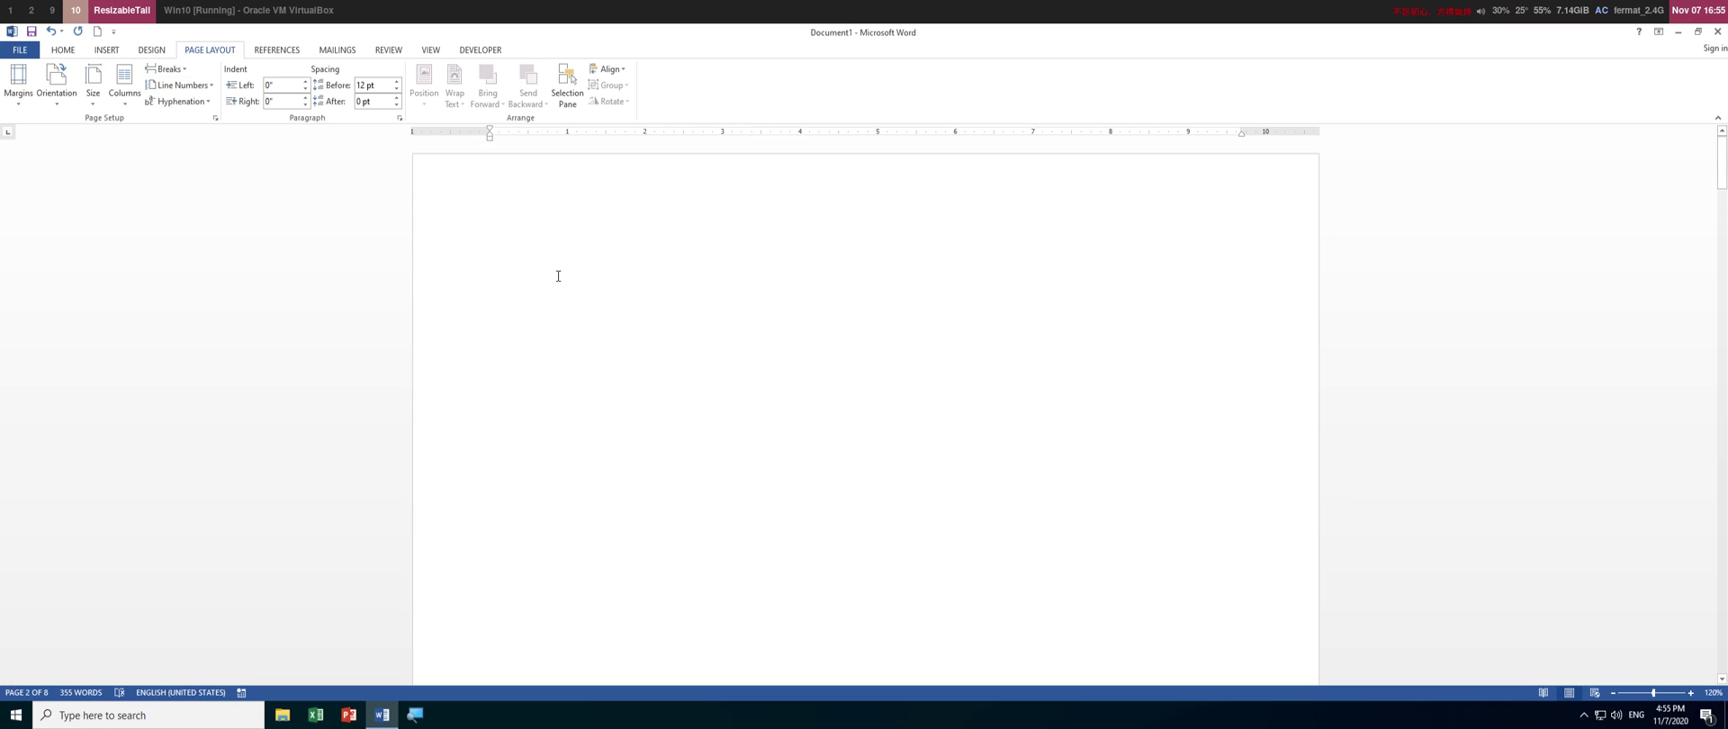
pyautogui.doubleClick(475, 232)
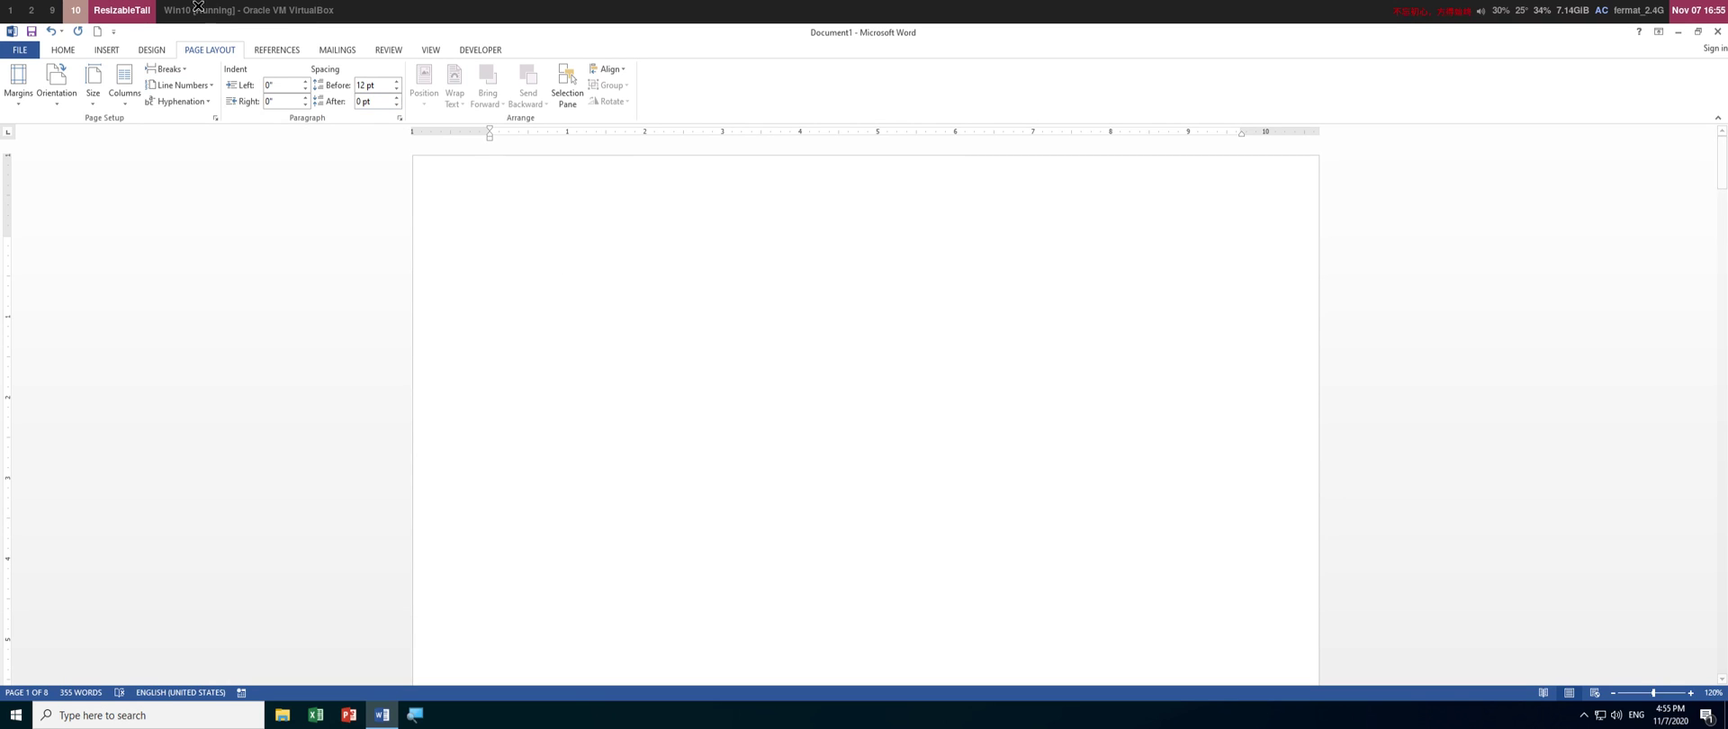
pyautogui.click(79, 53)
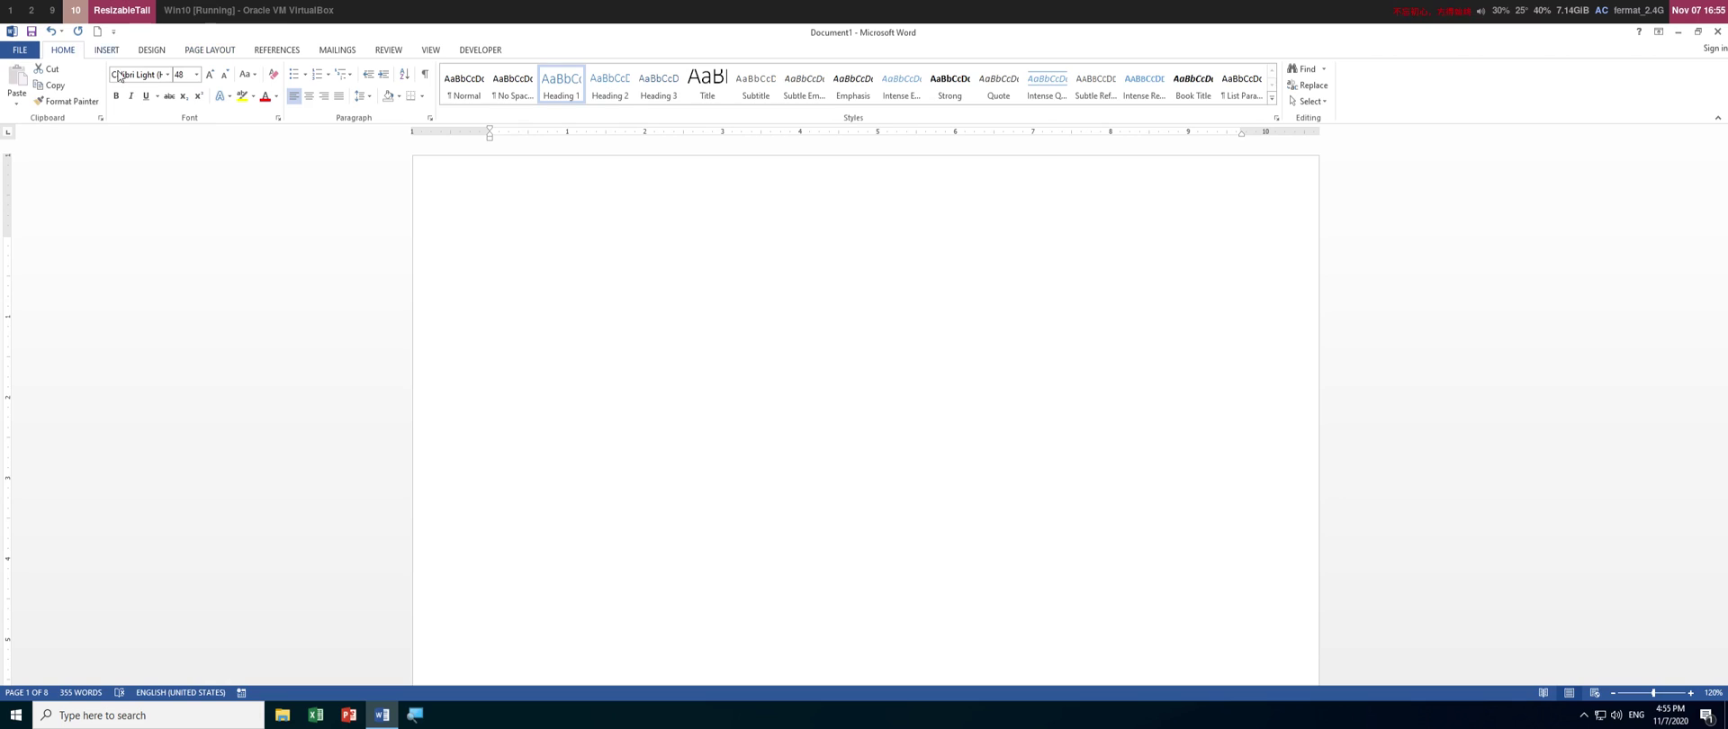
pyautogui.click(424, 74)
pyautogui.click(489, 265)
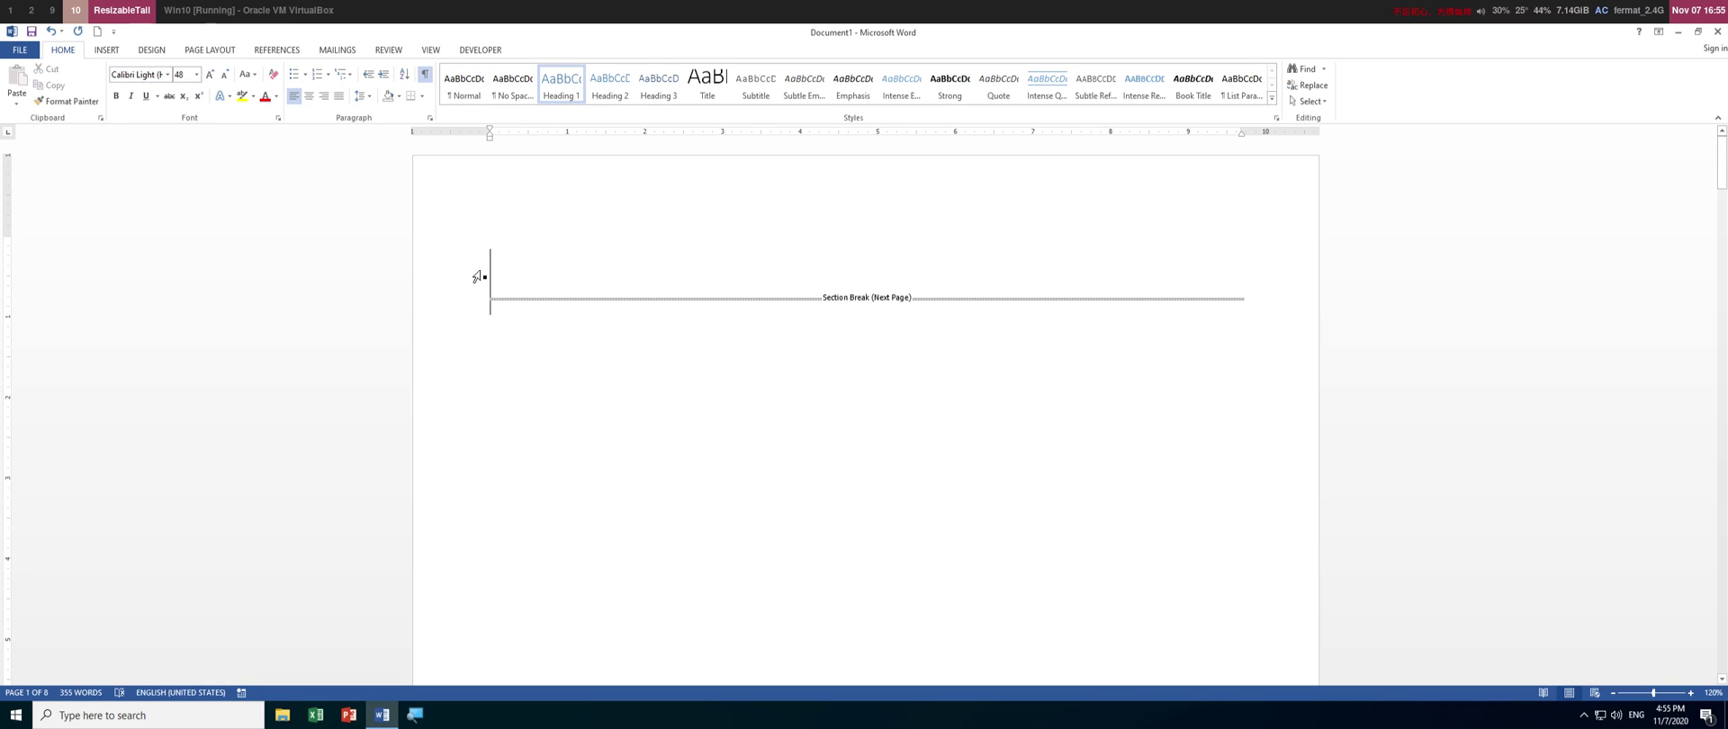
pyautogui.click(477, 278)
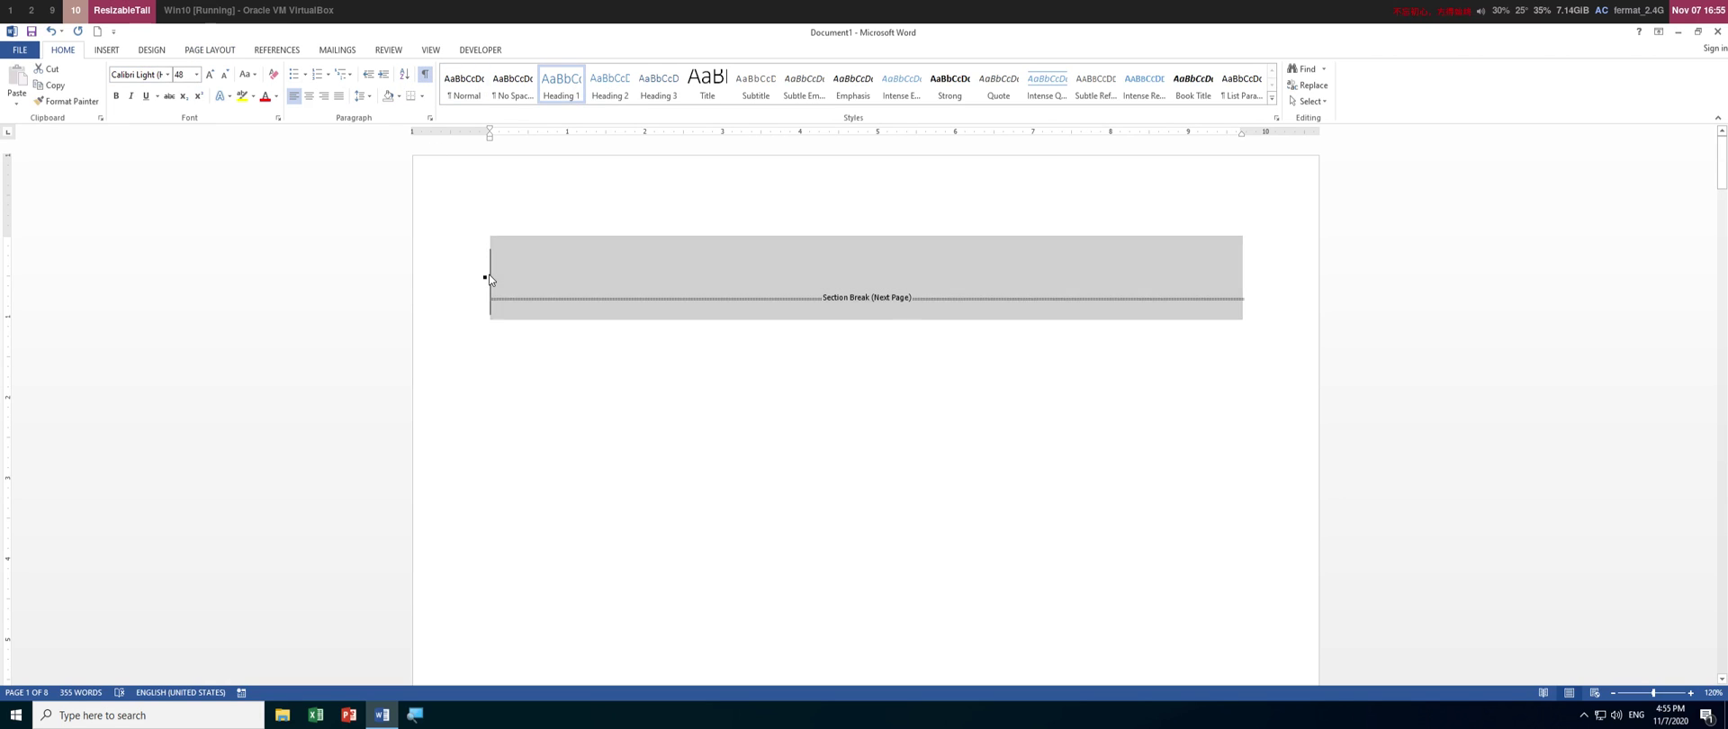
pyautogui.click(490, 279)
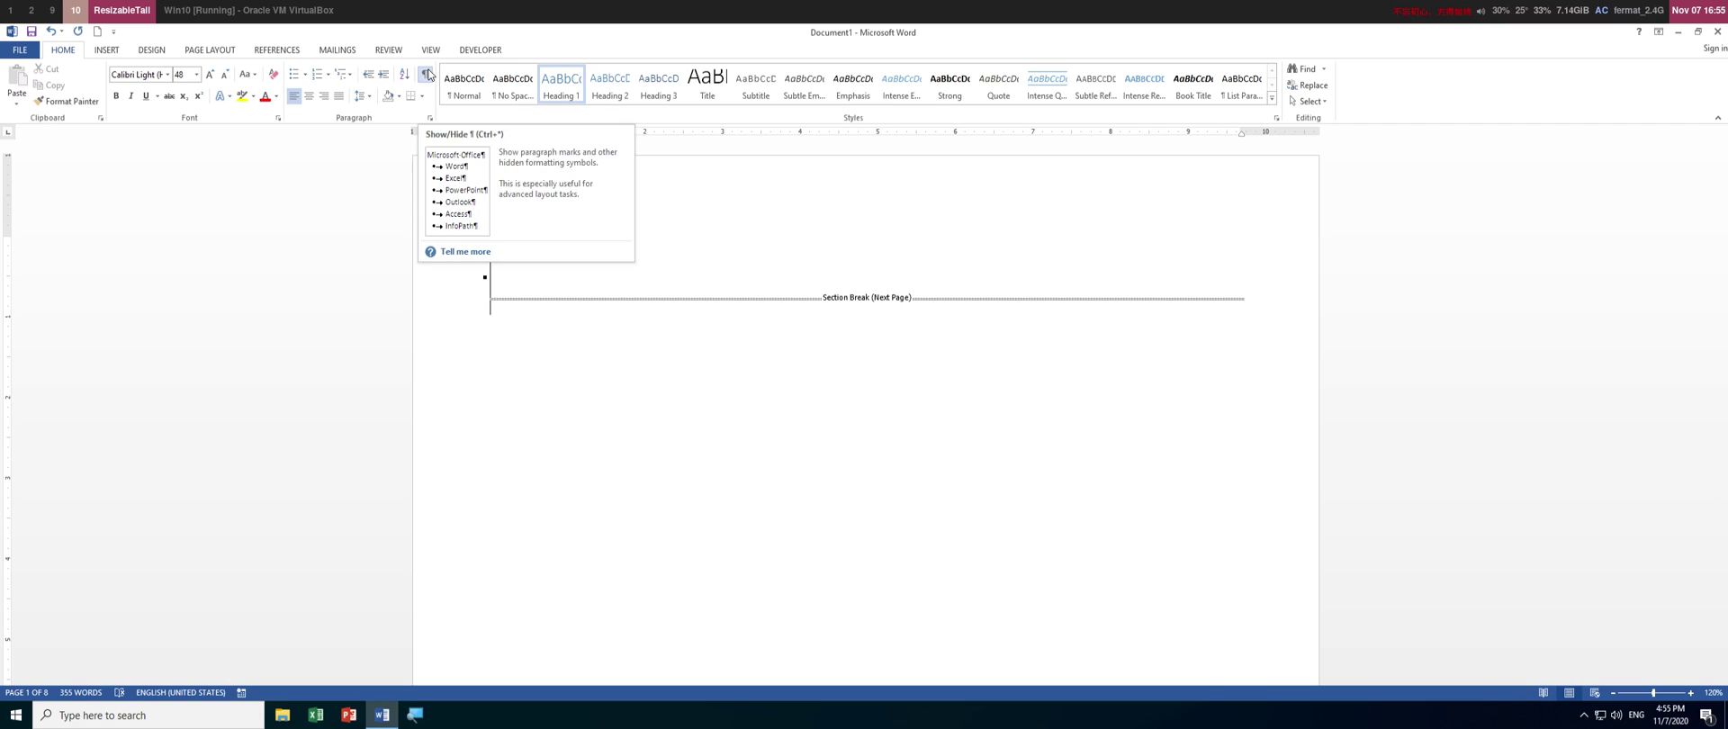
pyautogui.click(427, 74)
pyautogui.click(426, 73)
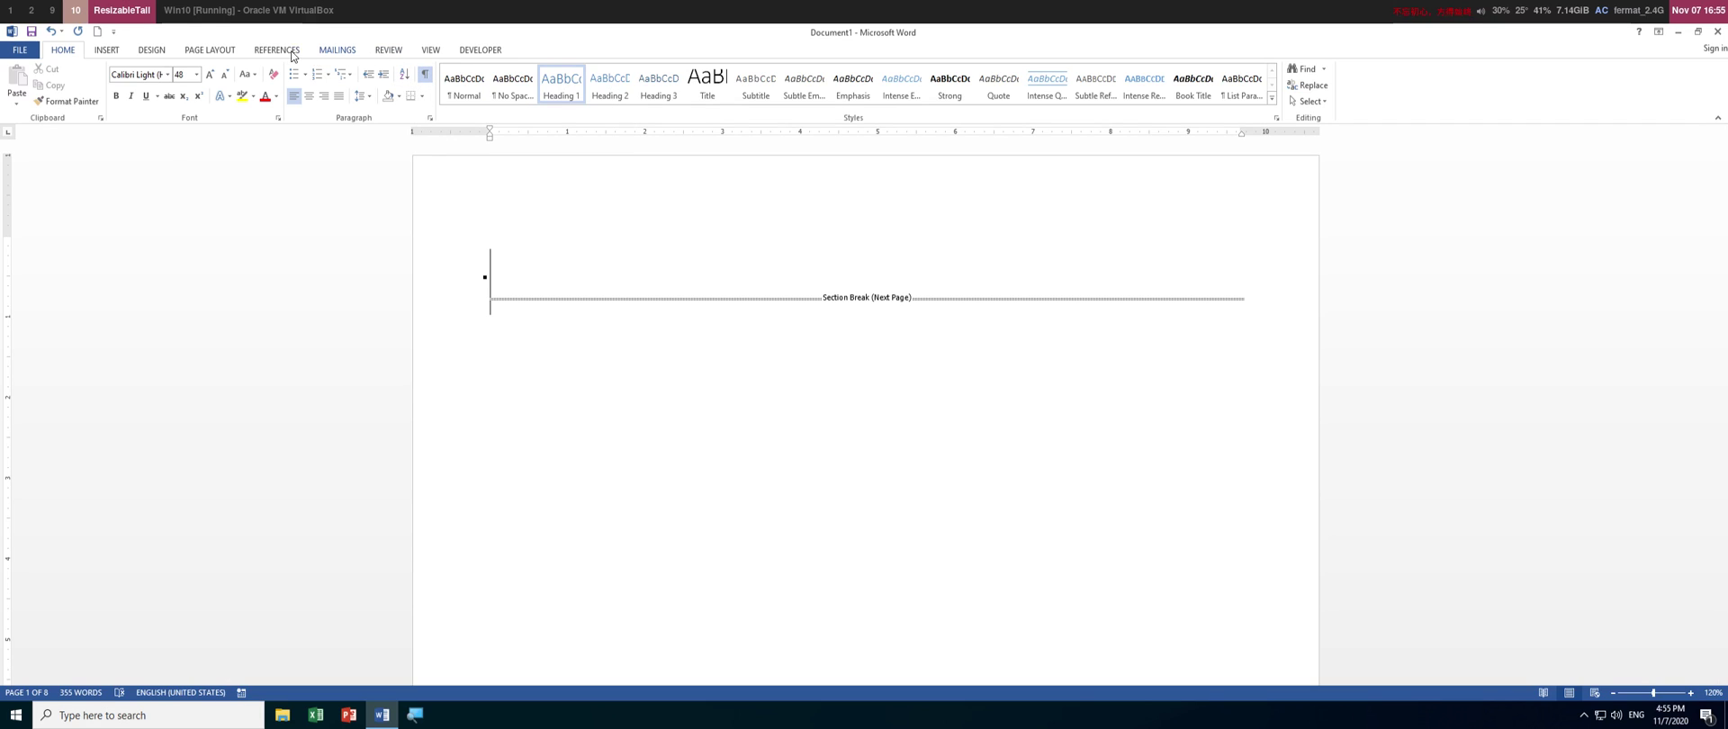
# Insert an Automatic Table 1 table of contents before the section break on the first page.
pyautogui.click(373, 52)
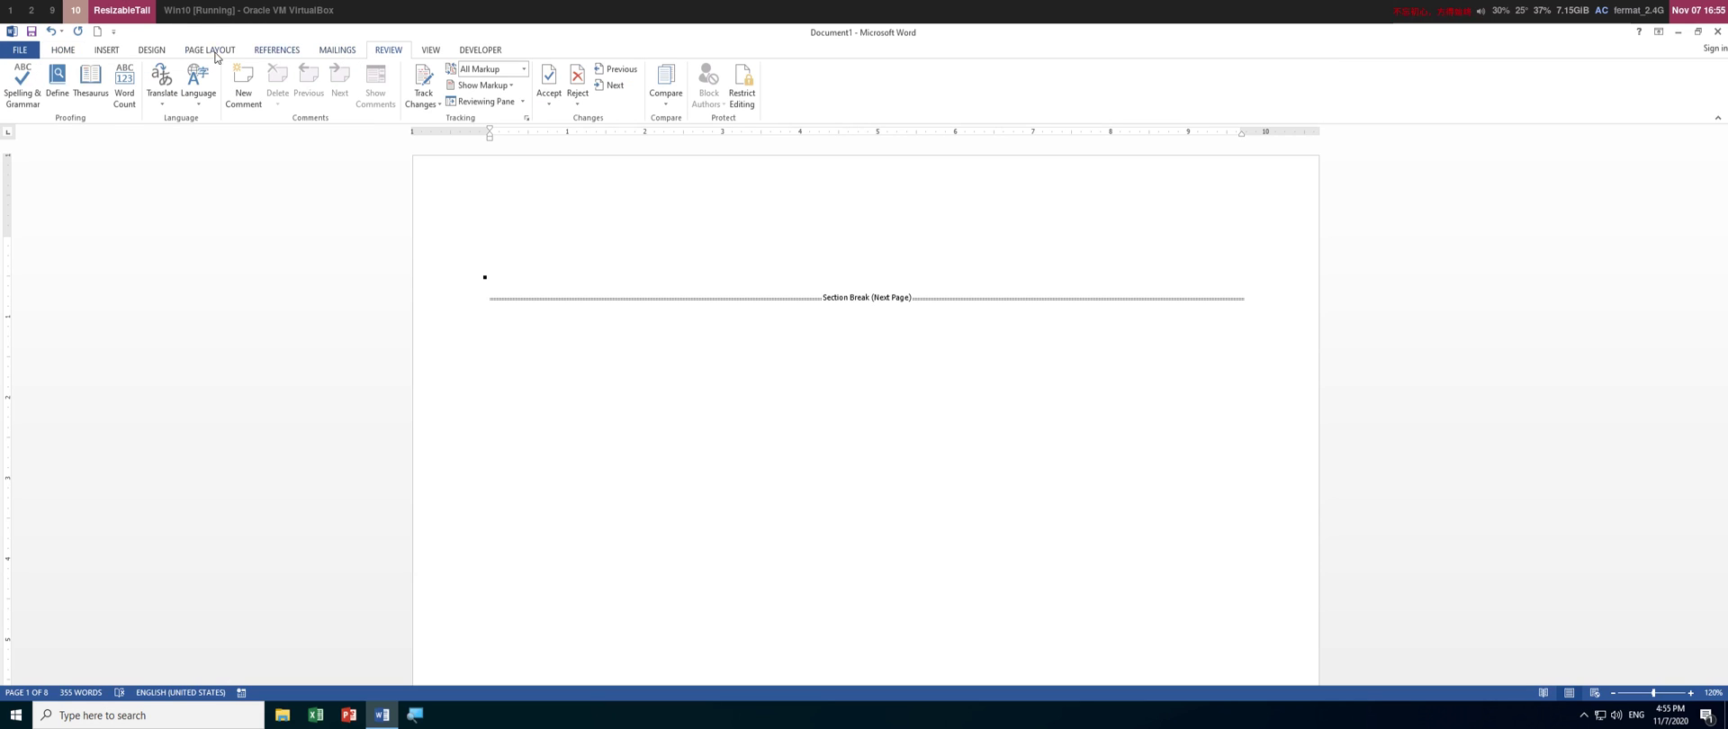
pyautogui.click(269, 51)
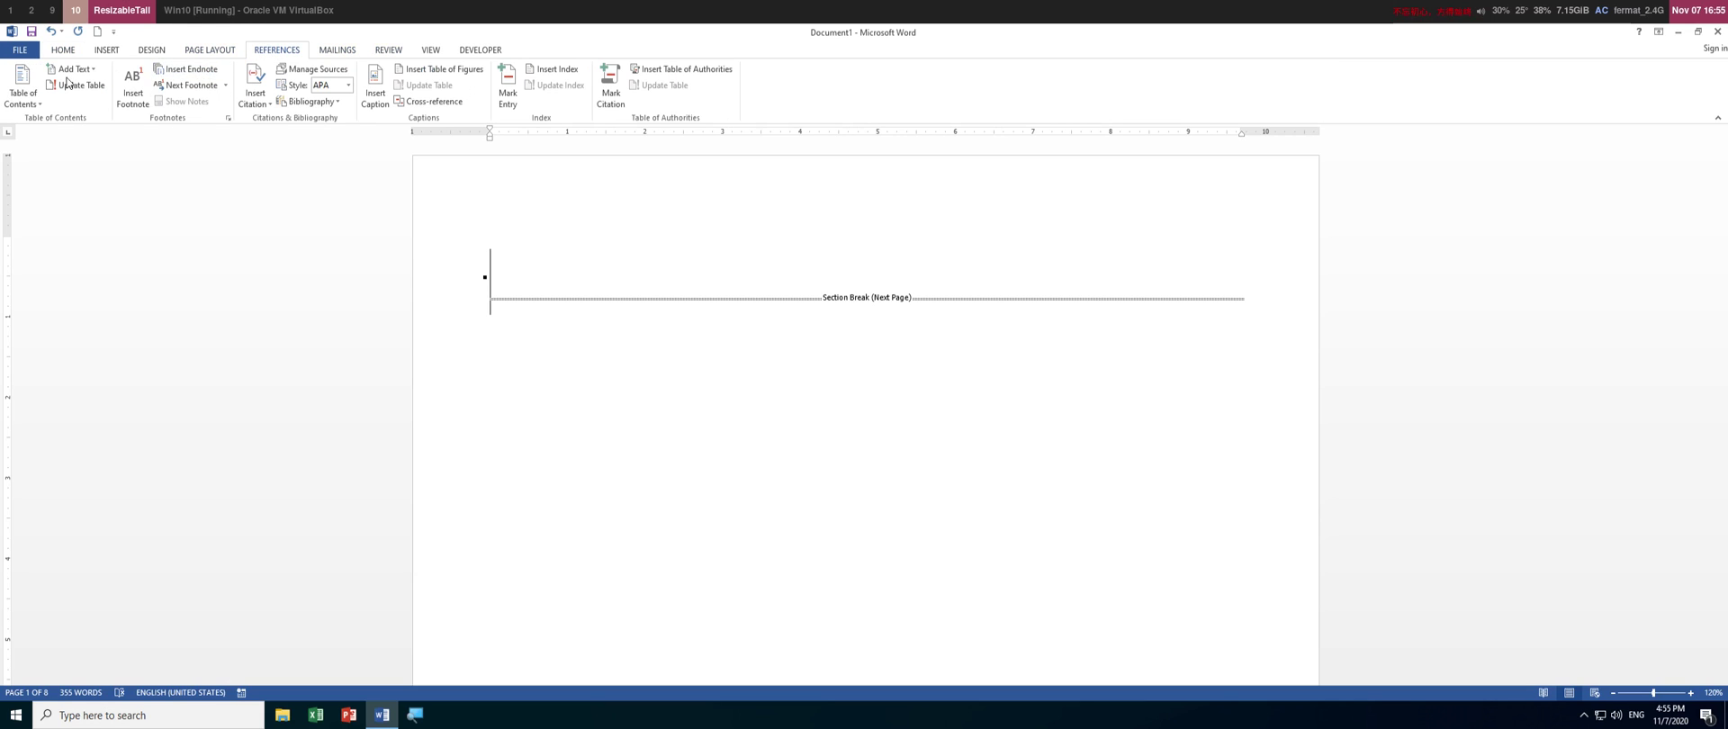
pyautogui.click(23, 84)
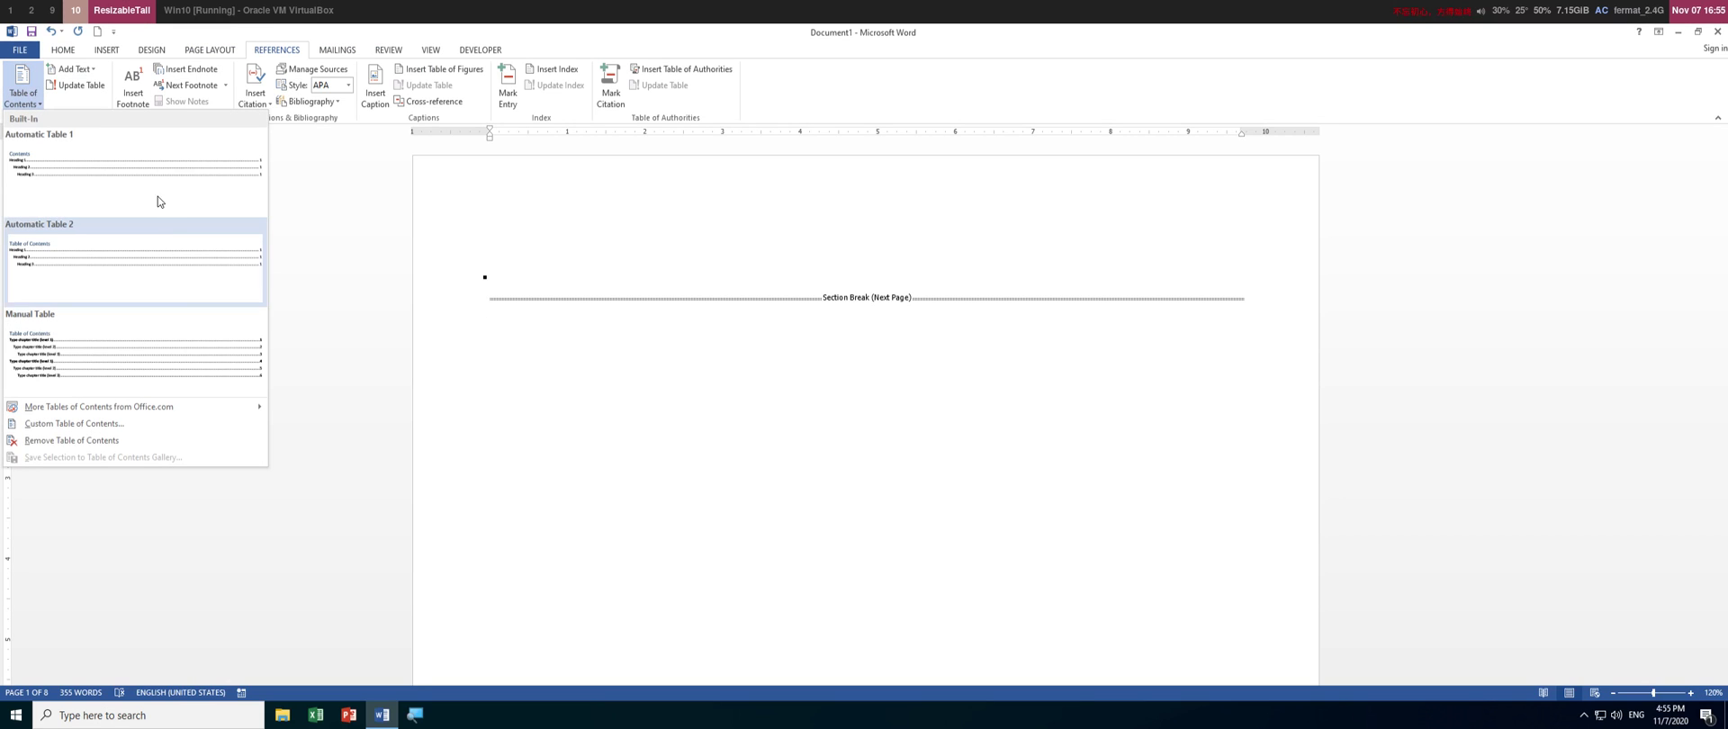
pyautogui.click(165, 186)
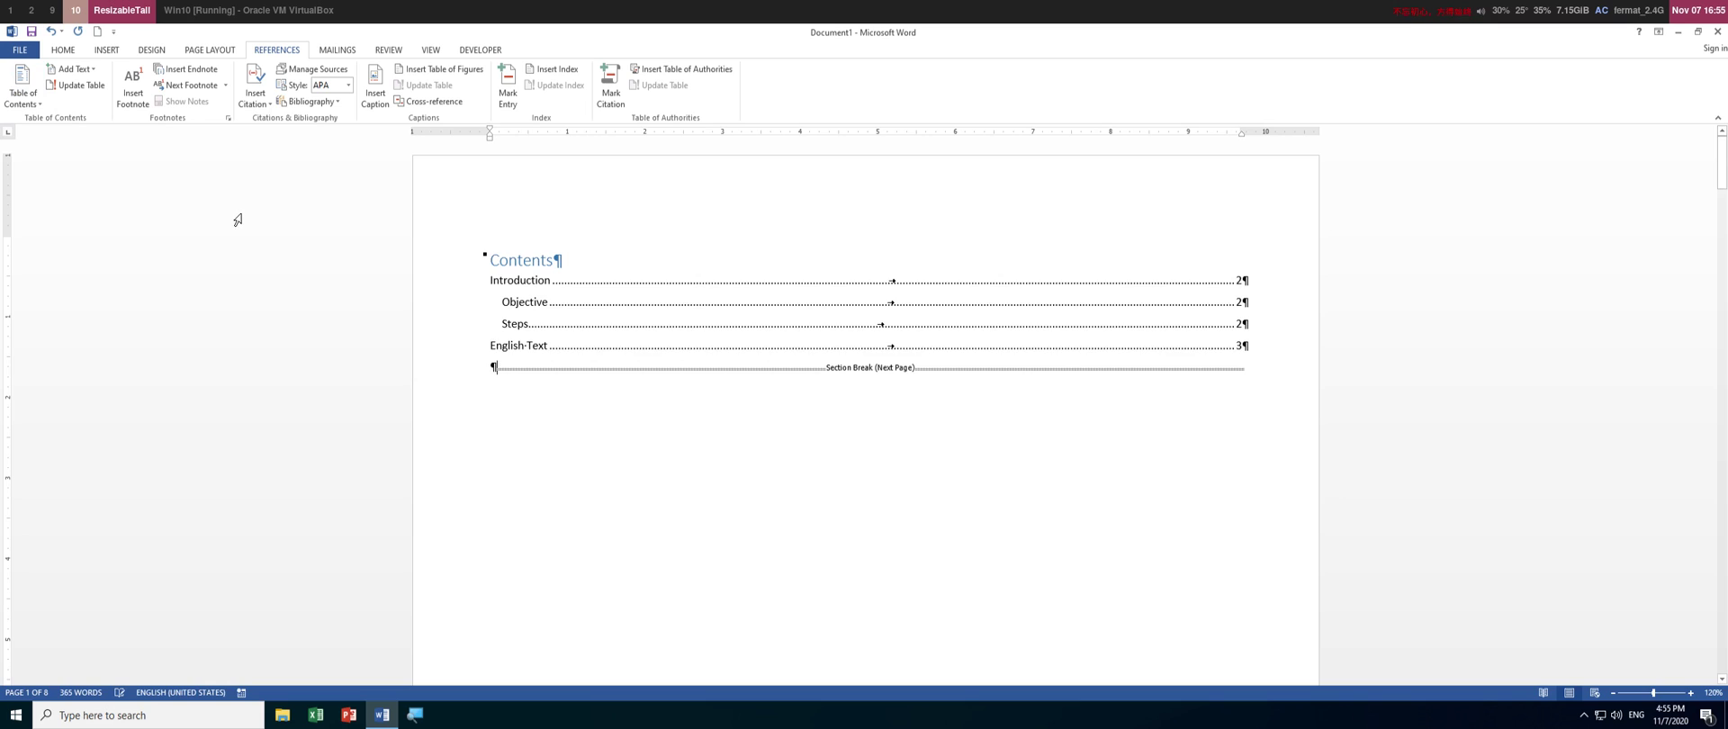
# Set the font size of the whole table of contents to 36 and hide the formatting marks.
pyautogui.click(564, 302)
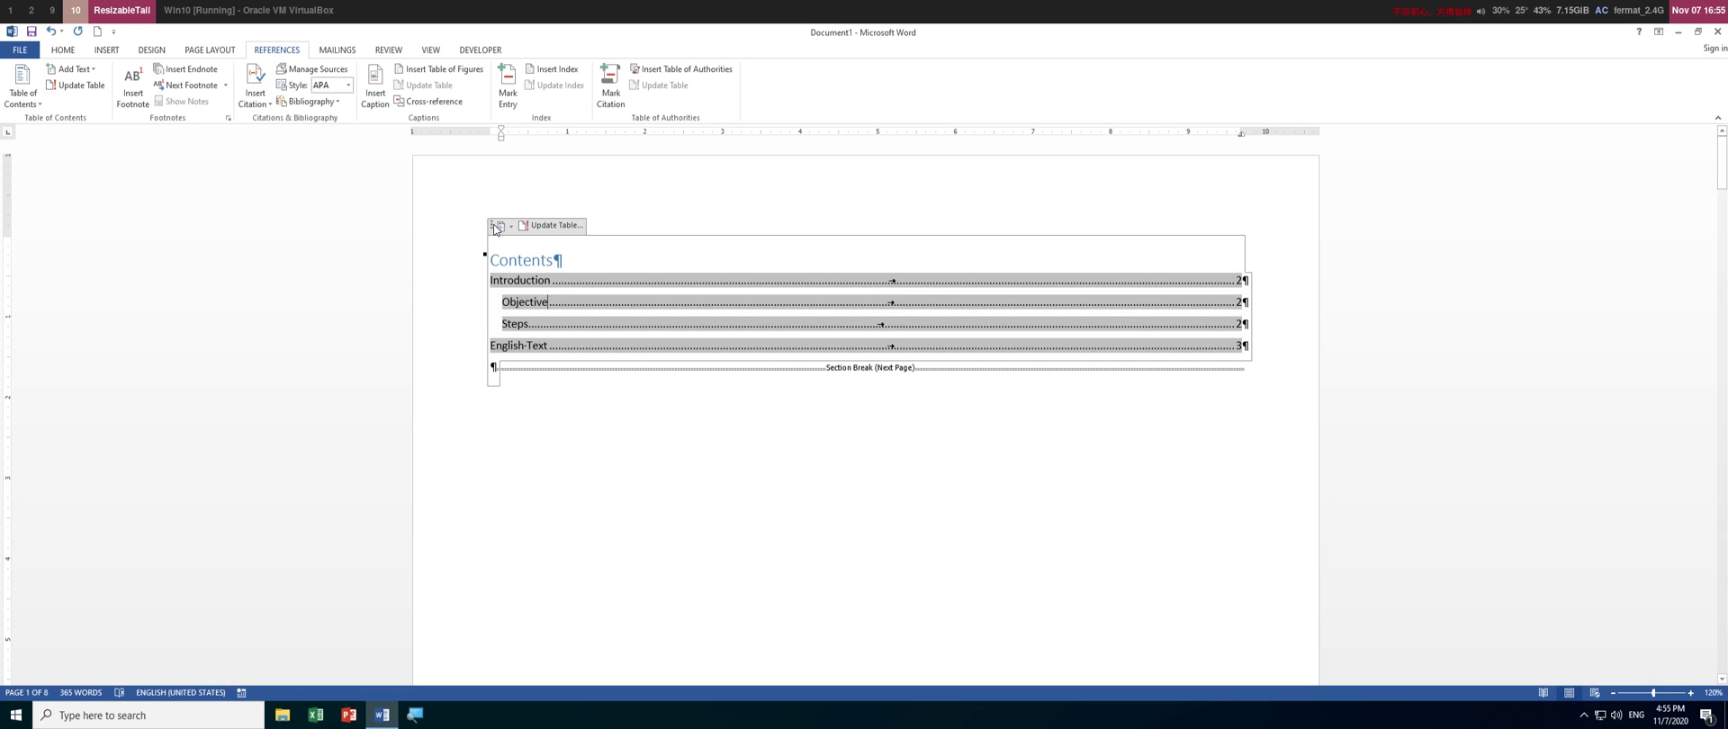
pyautogui.click(492, 224)
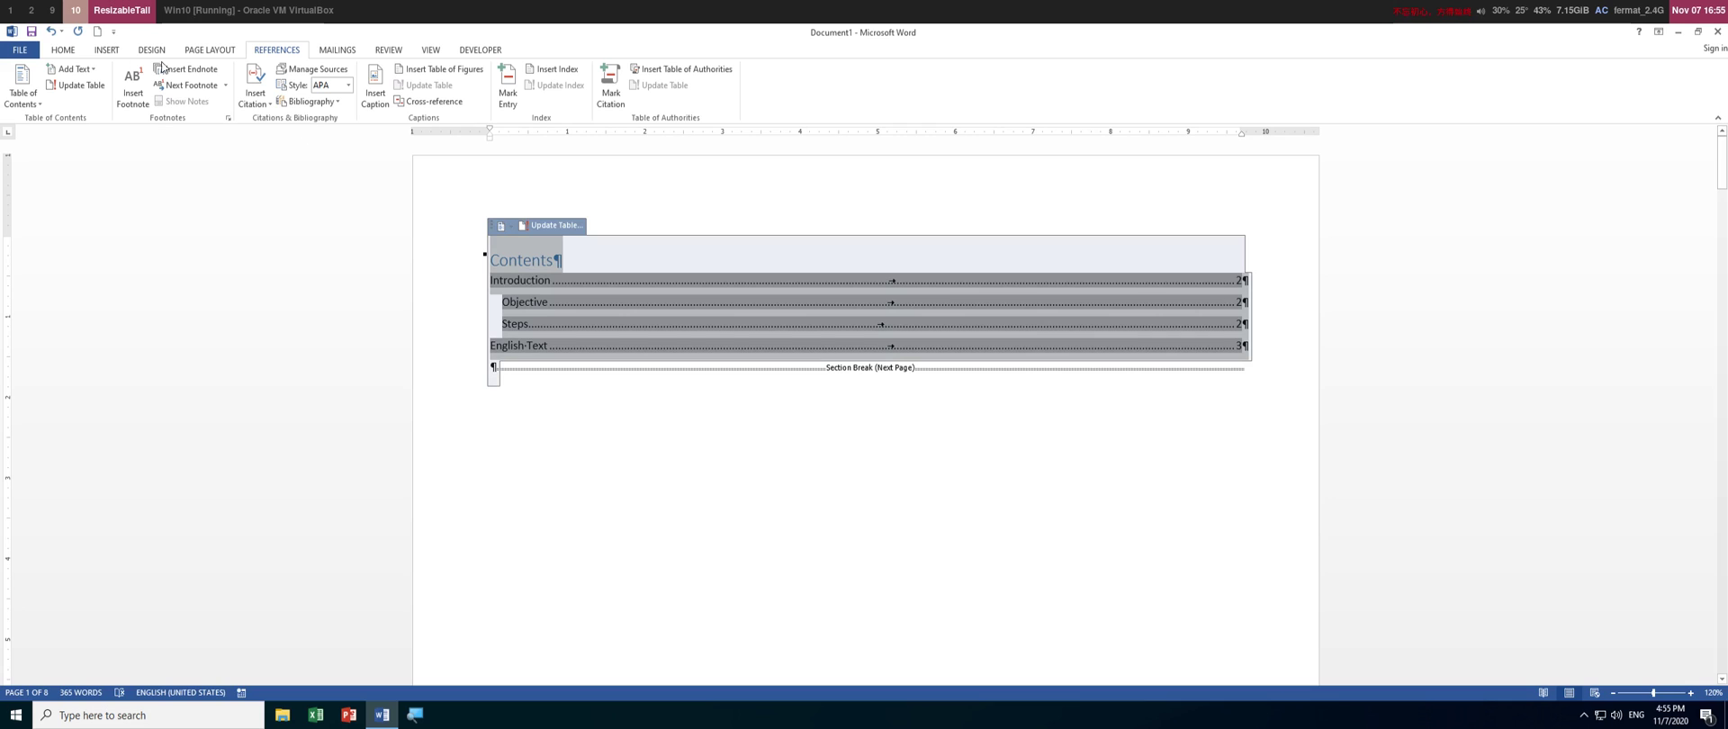
pyautogui.click(62, 52)
pyautogui.click(198, 76)
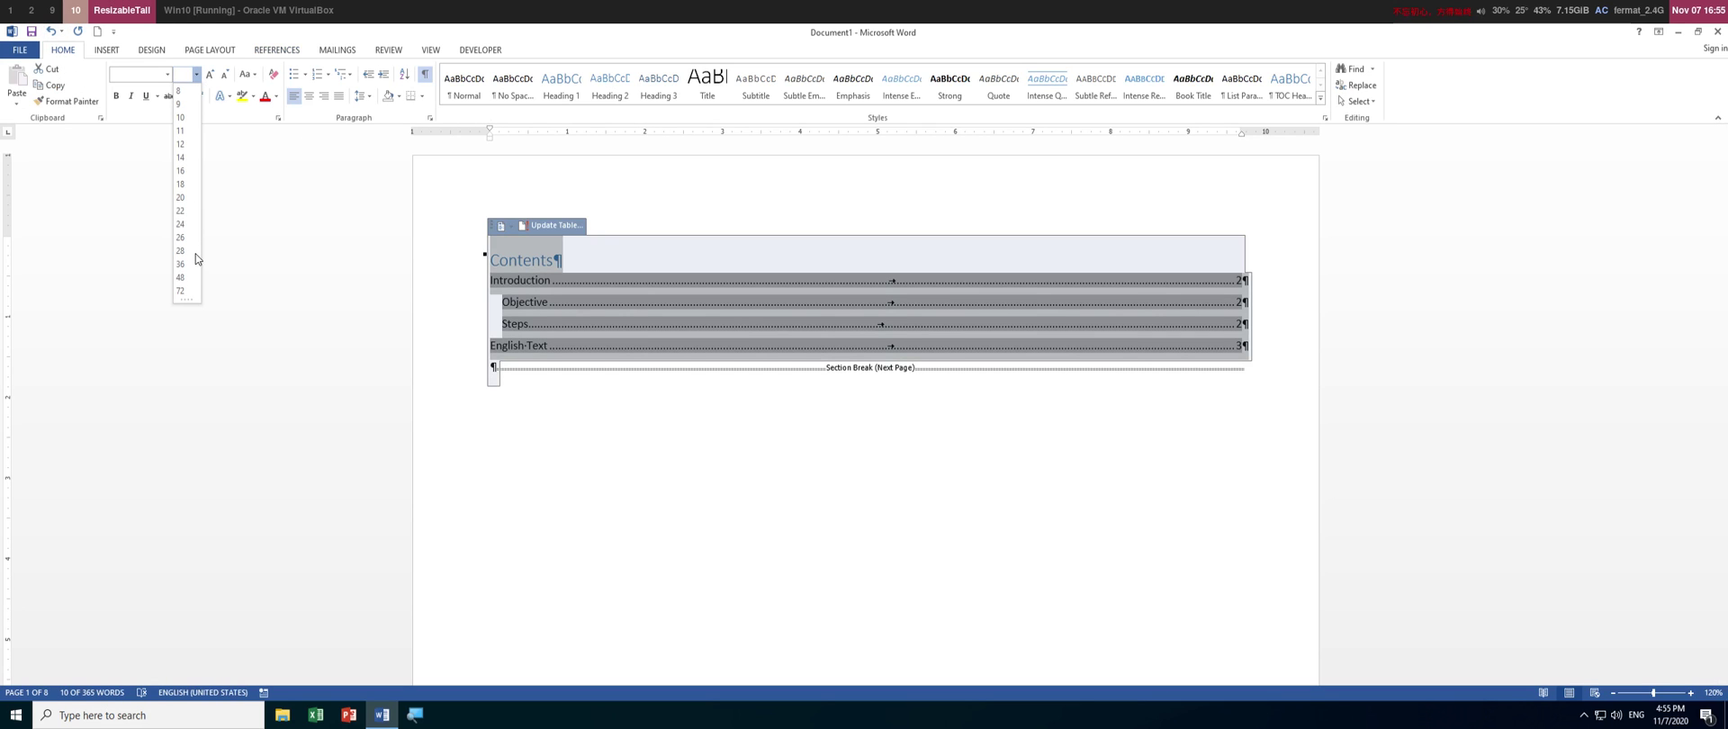
pyautogui.click(181, 277)
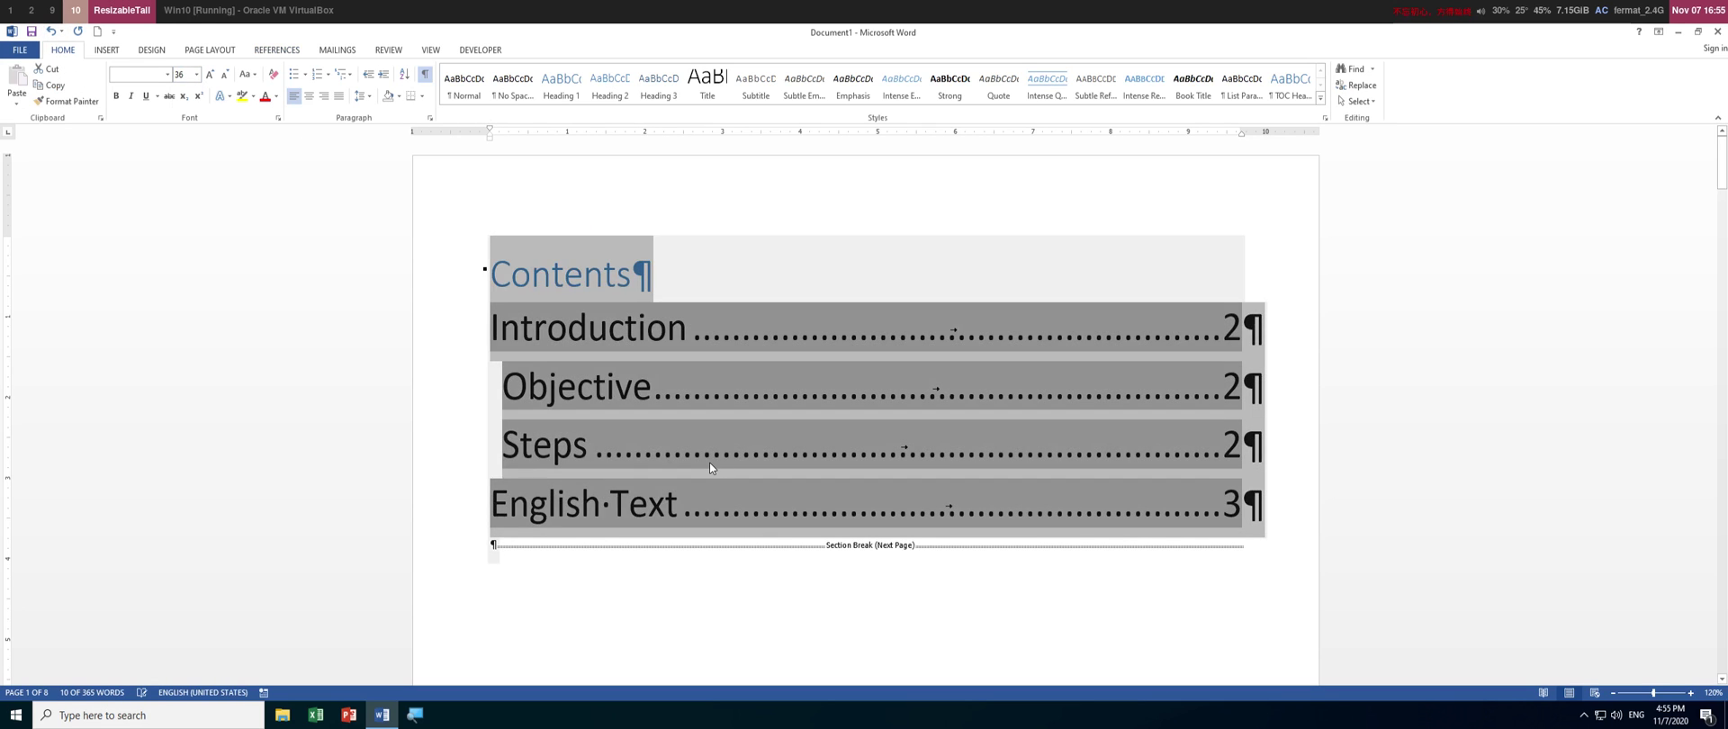
pyautogui.click(618, 652)
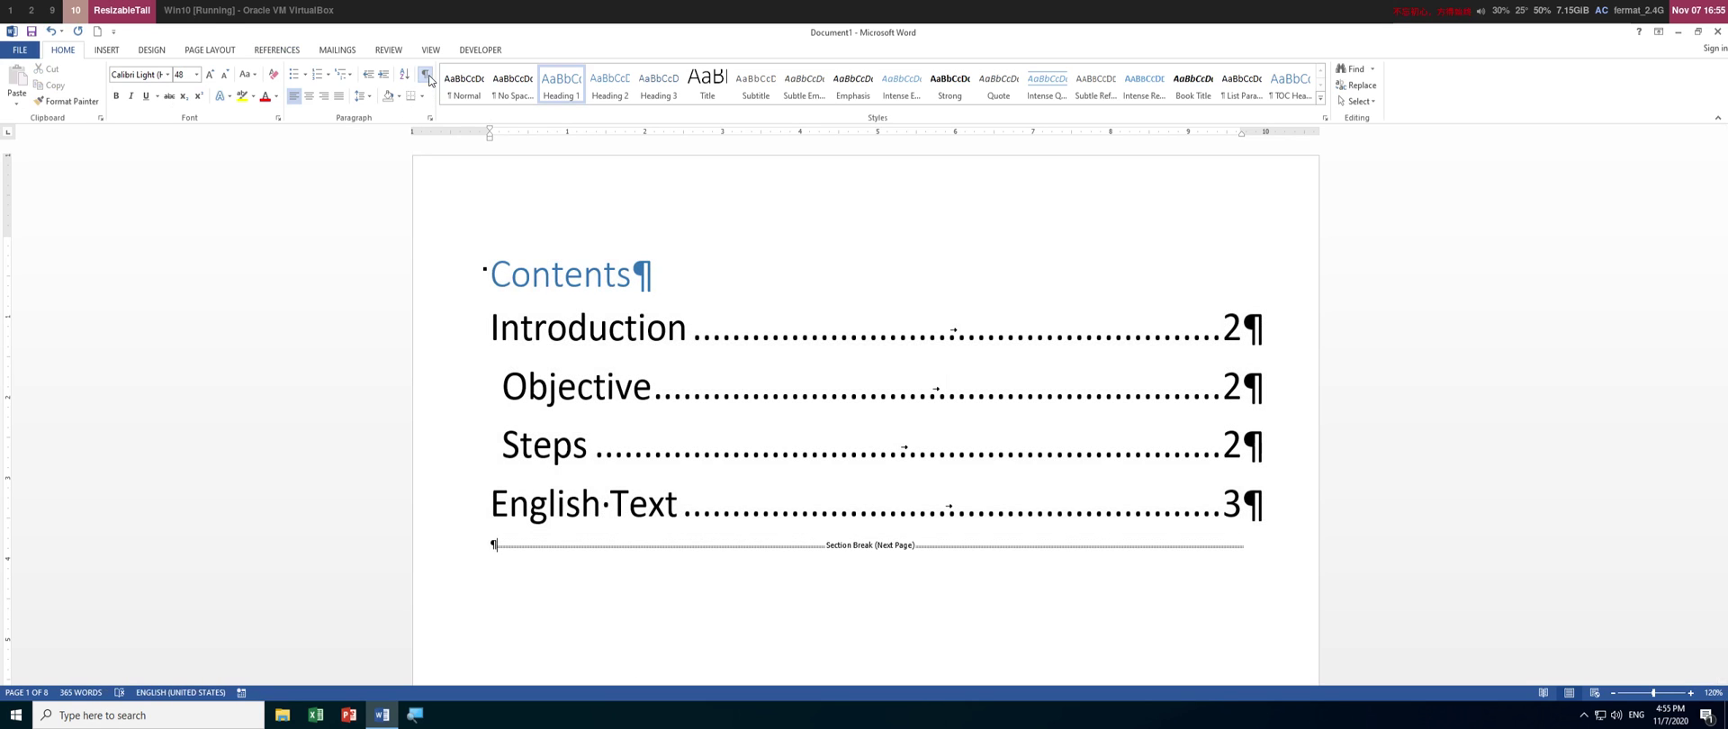
pyautogui.hotkey('ctrl', 'shift', '8')
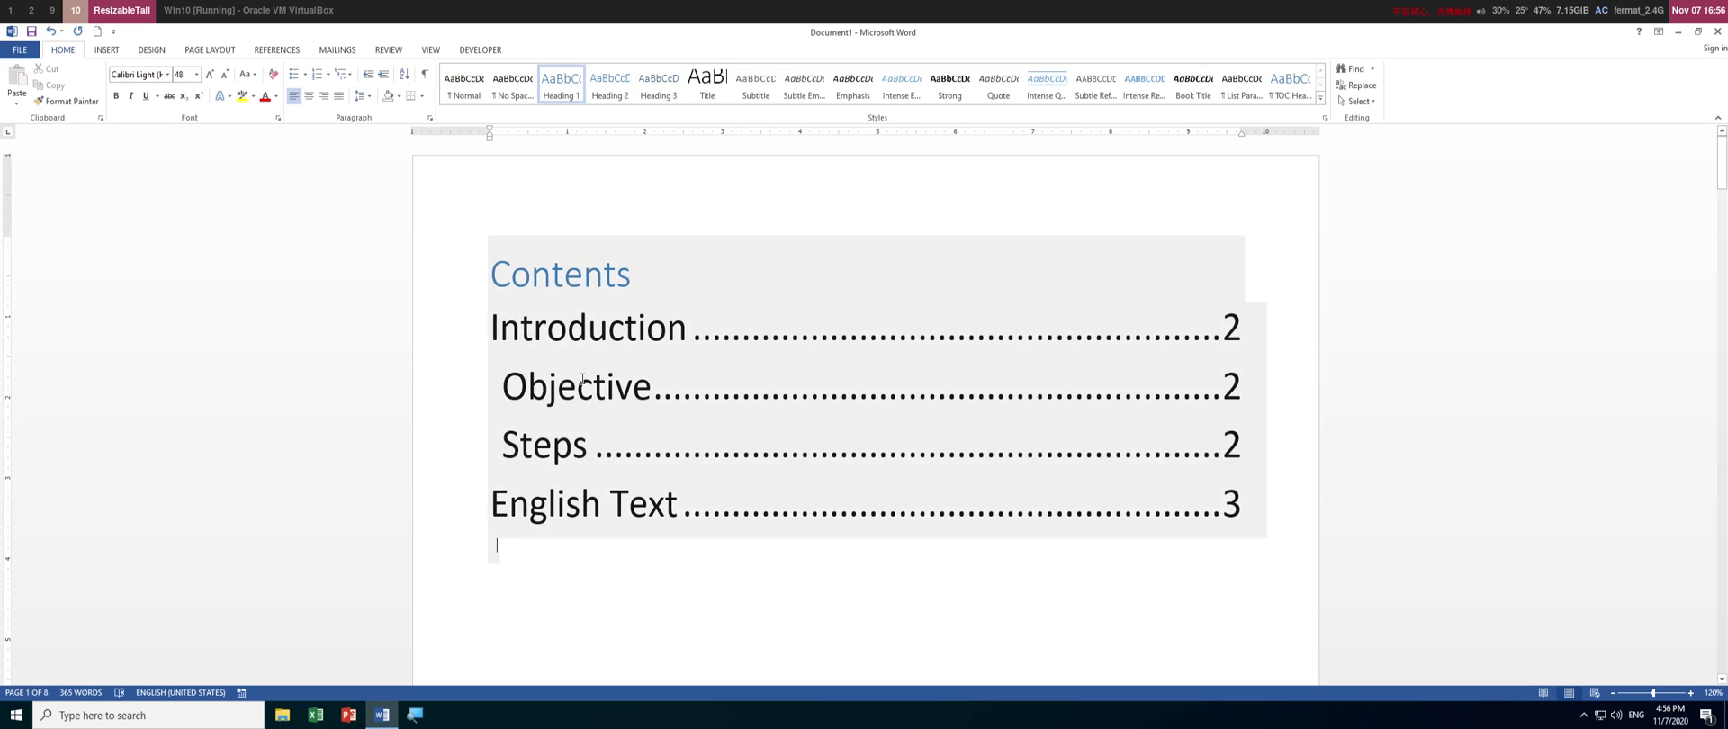
# Insert a Next Page section break directly before the "Latin Text" line.
pyautogui.scroll(-20, 628, 340)
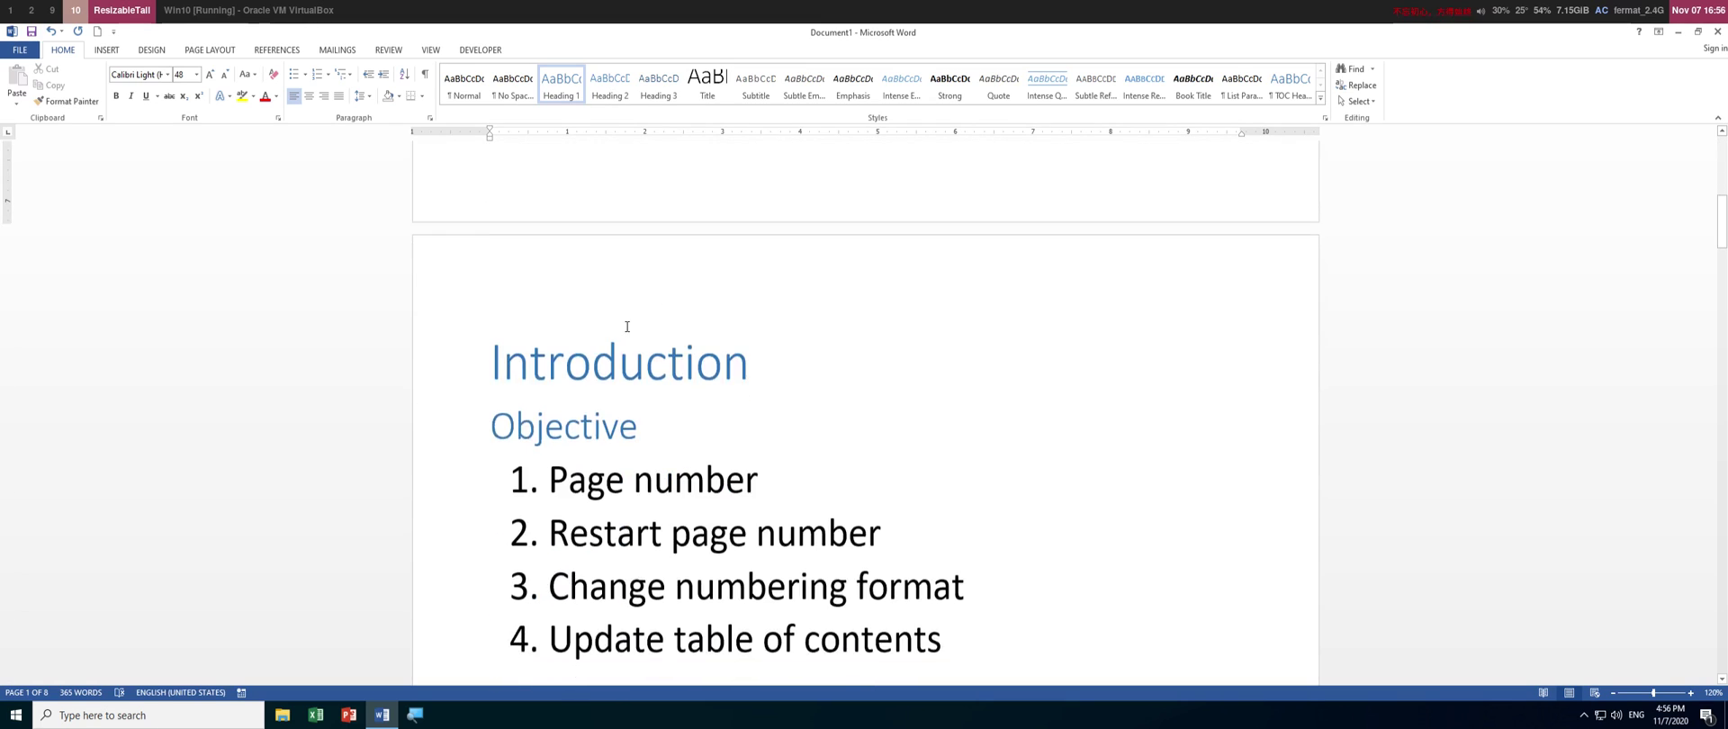
pyautogui.scroll(-10, 663, 331)
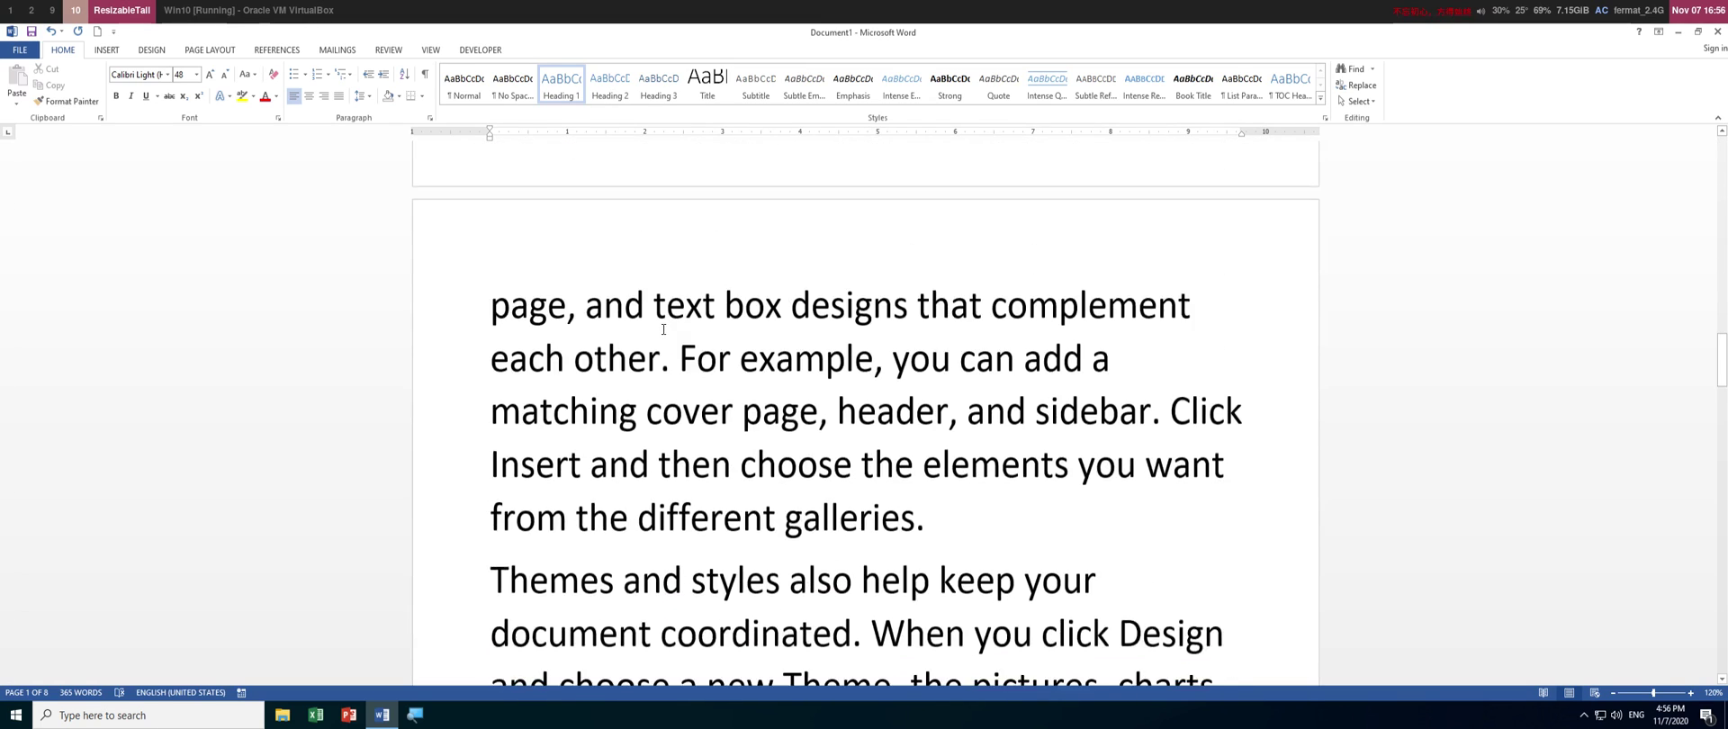
pyautogui.scroll(-10, 662, 328)
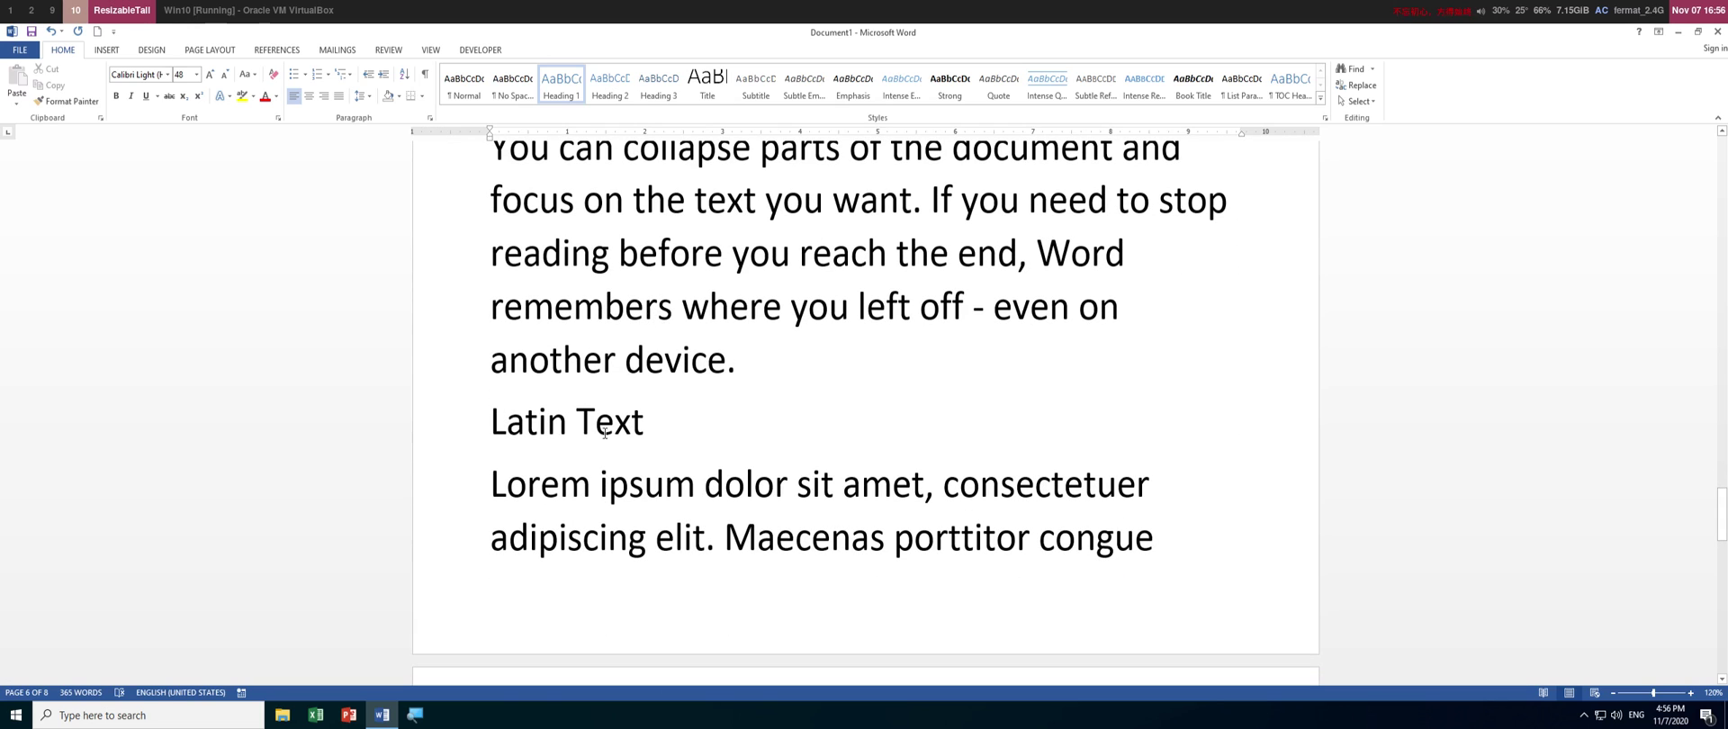
pyautogui.click(496, 421)
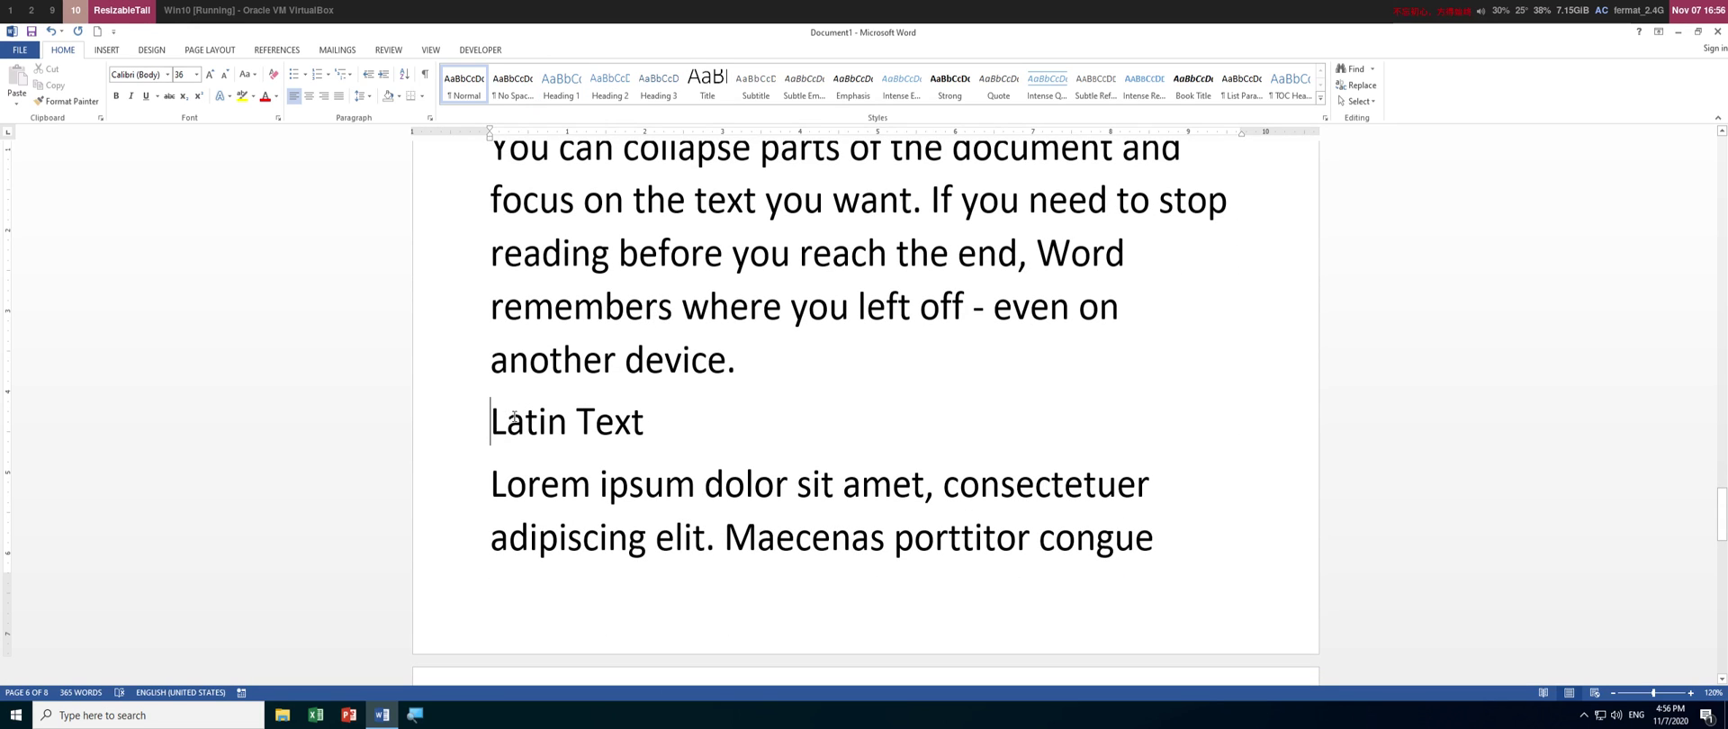
pyautogui.click(203, 50)
pyautogui.click(167, 68)
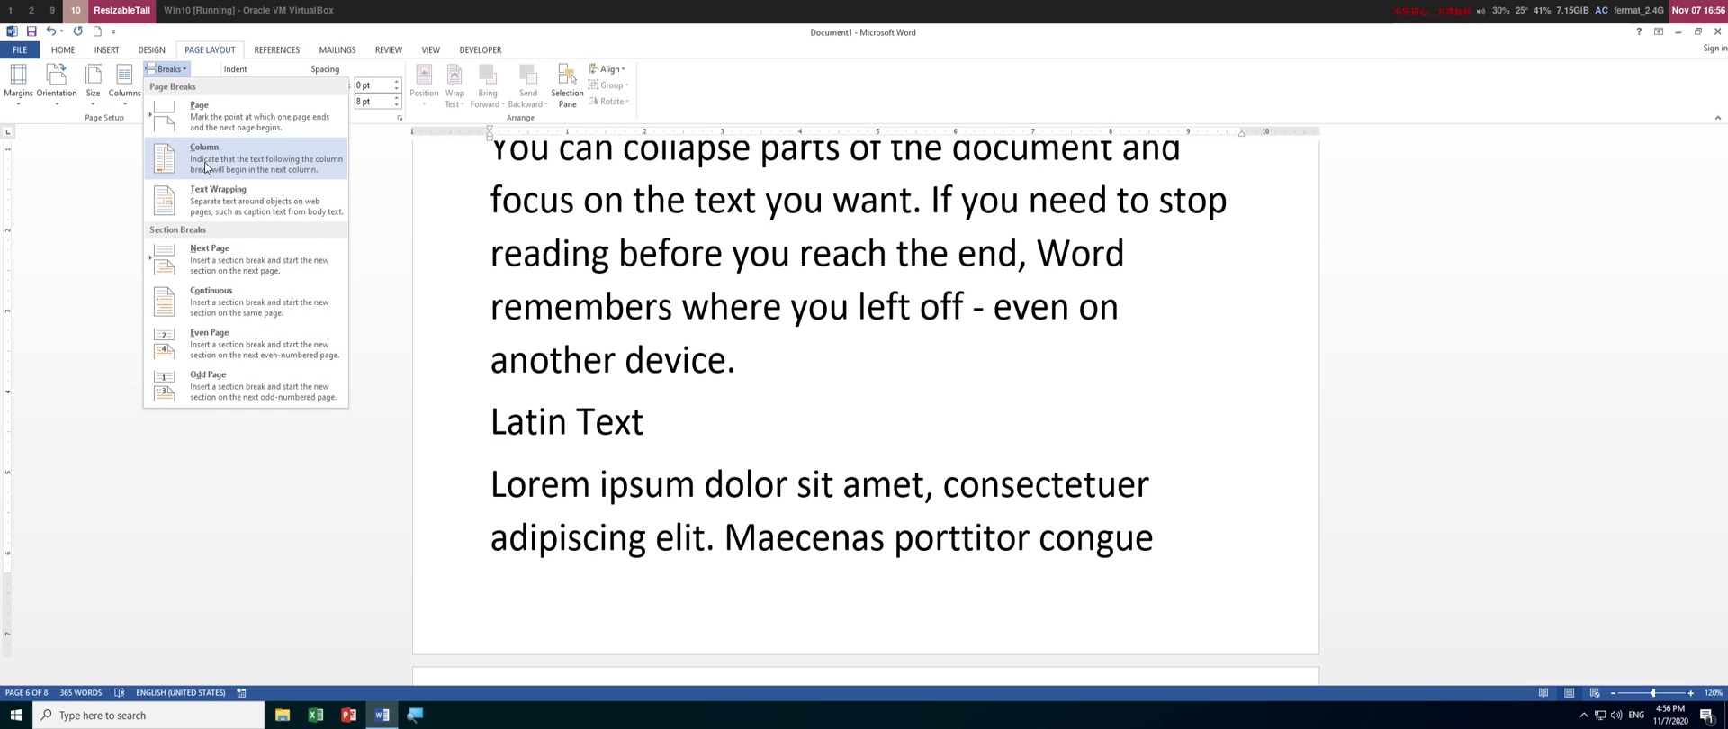
pyautogui.click(254, 270)
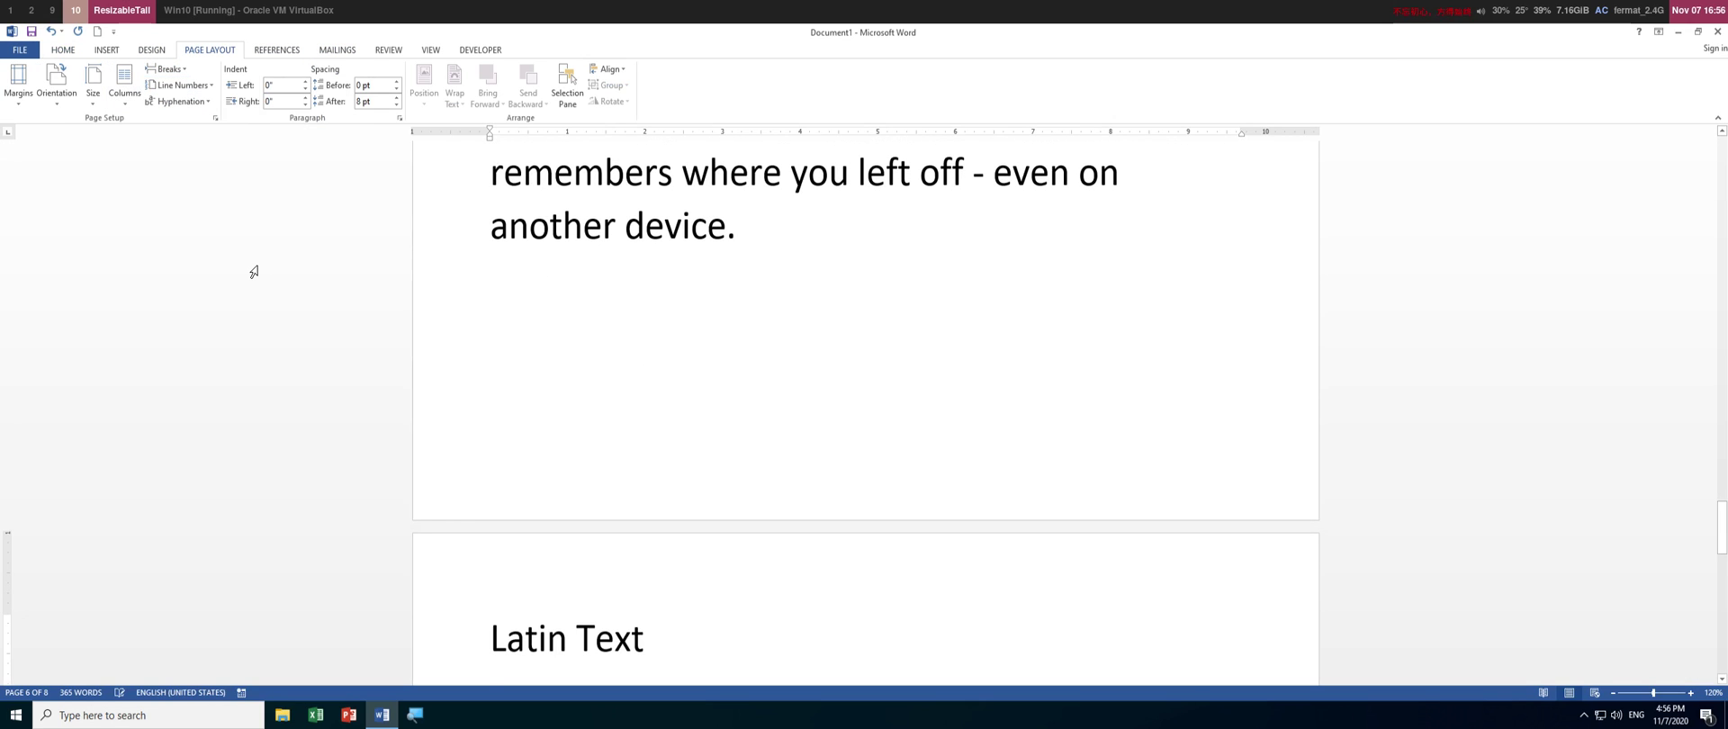
pyautogui.click(644, 308)
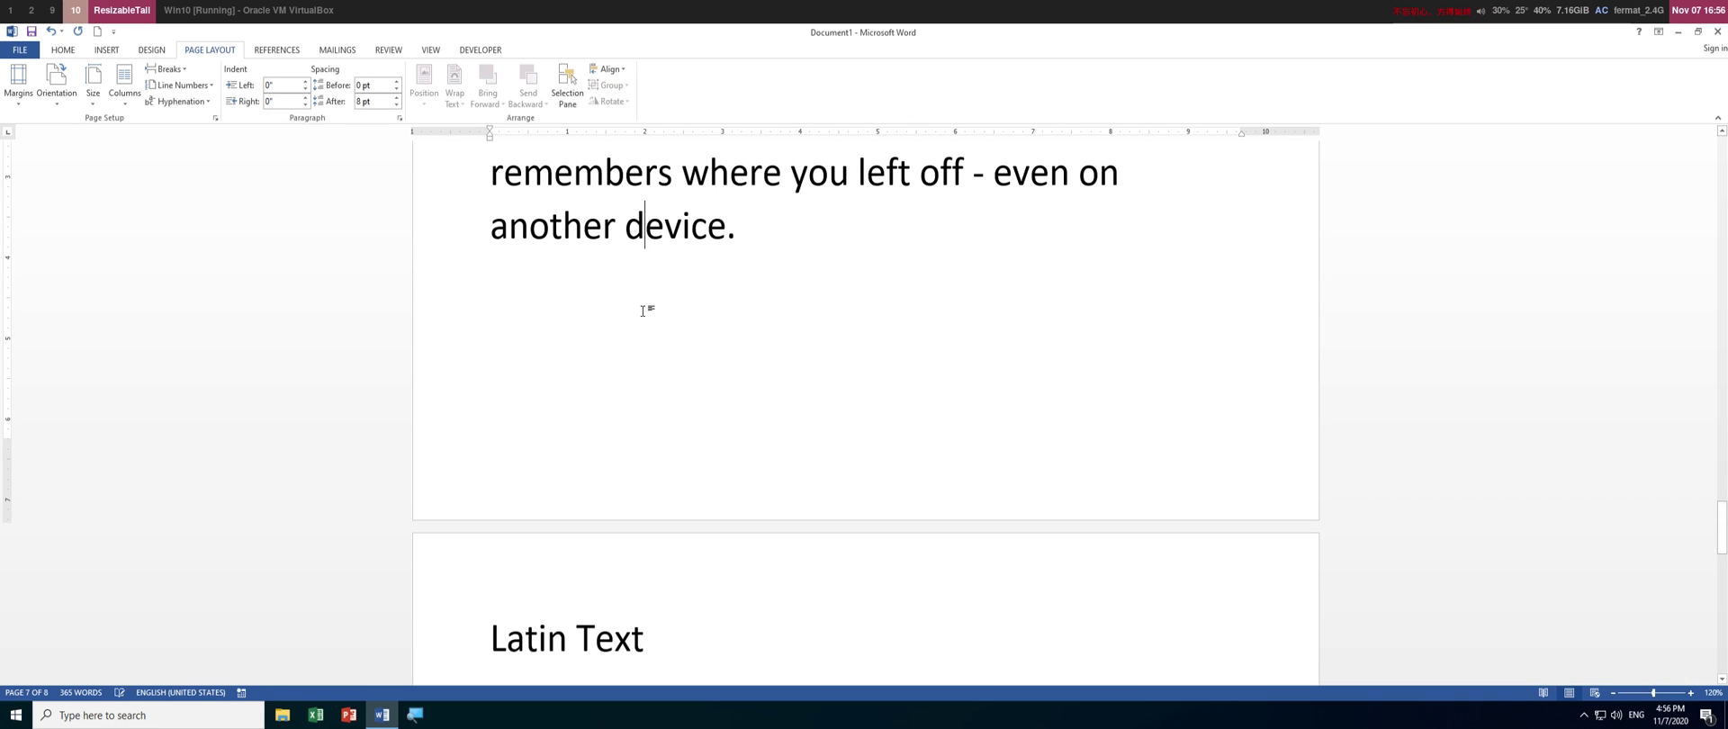
# Update the table of contents on the first page using the page numbers only option.
pyautogui.hotkey('ctrl', 'Home')
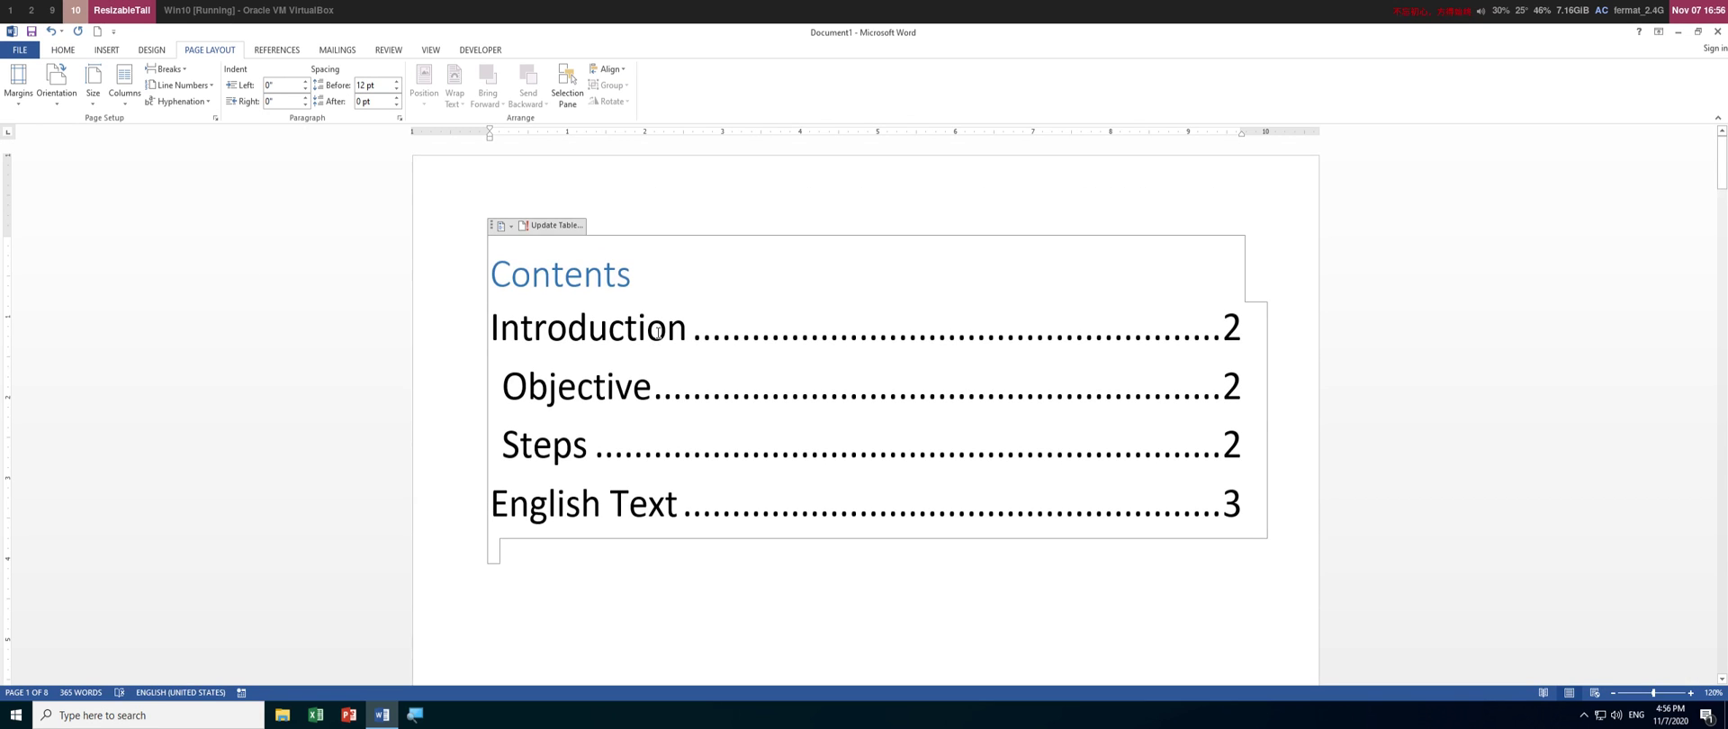
pyautogui.click(674, 376)
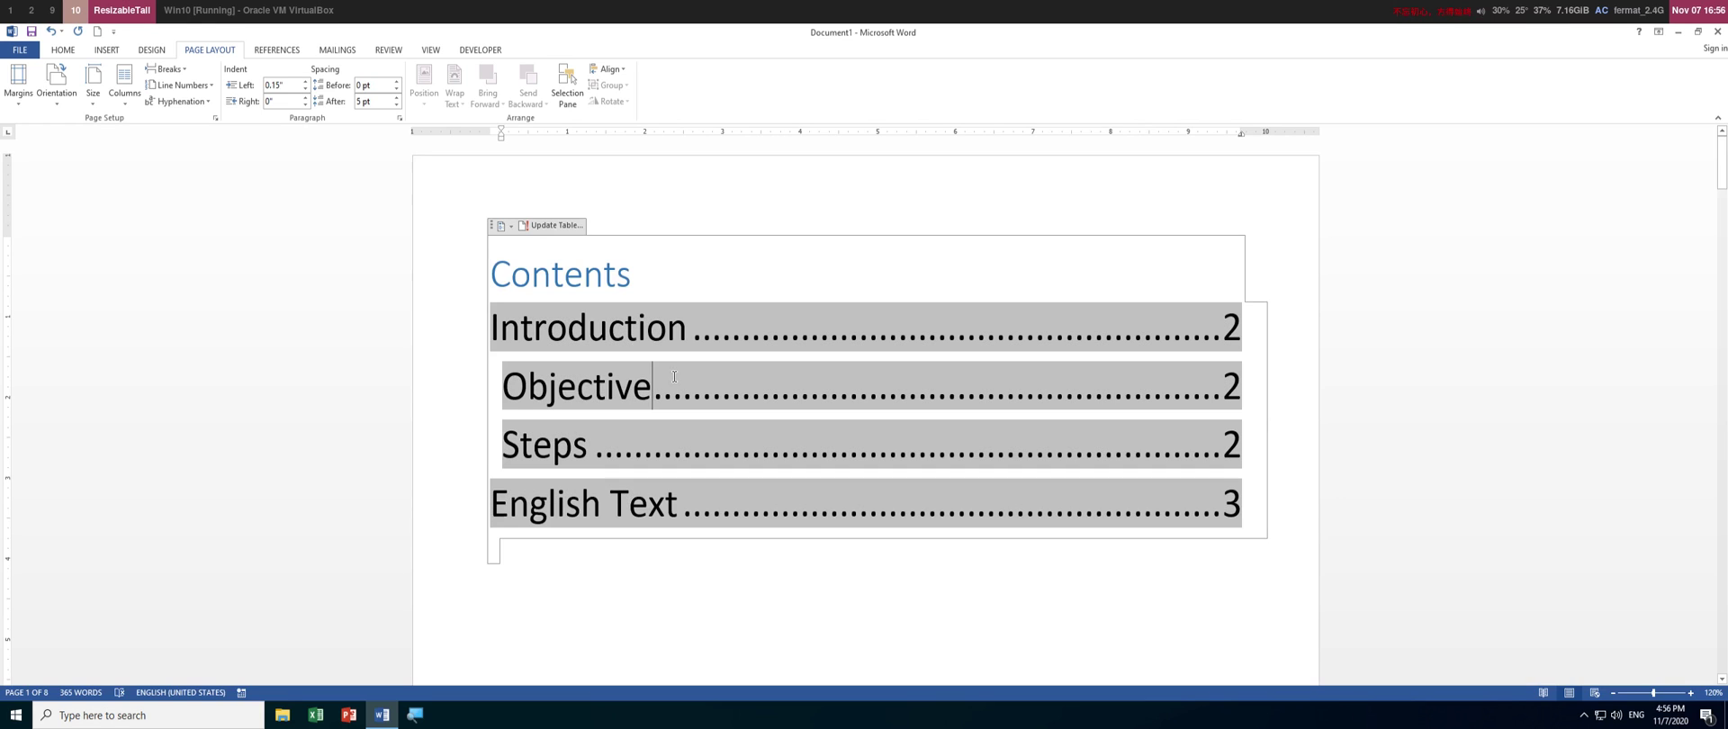
pyautogui.click(555, 225)
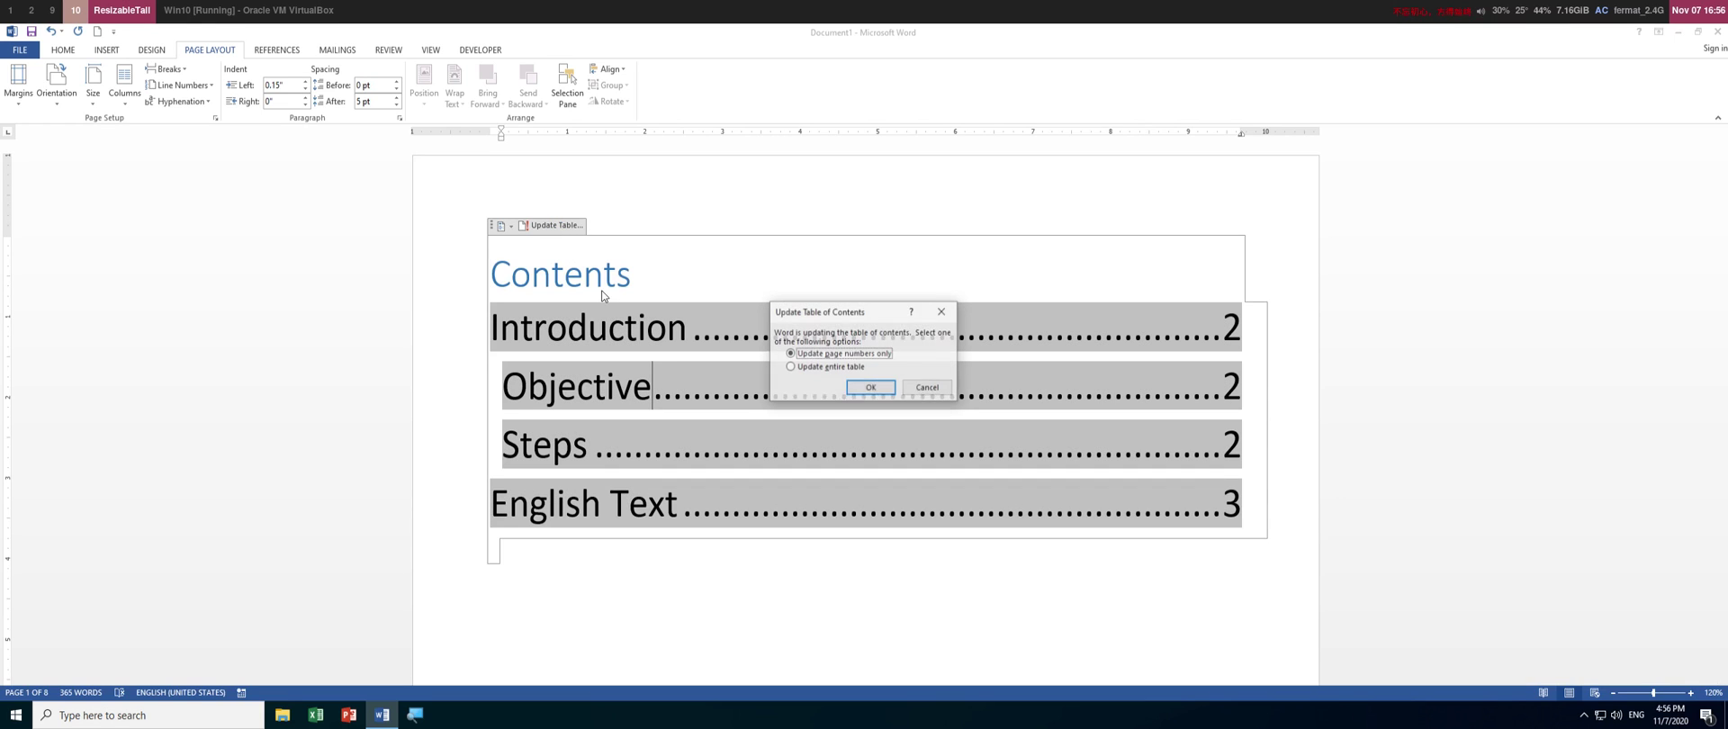
pyautogui.click(857, 386)
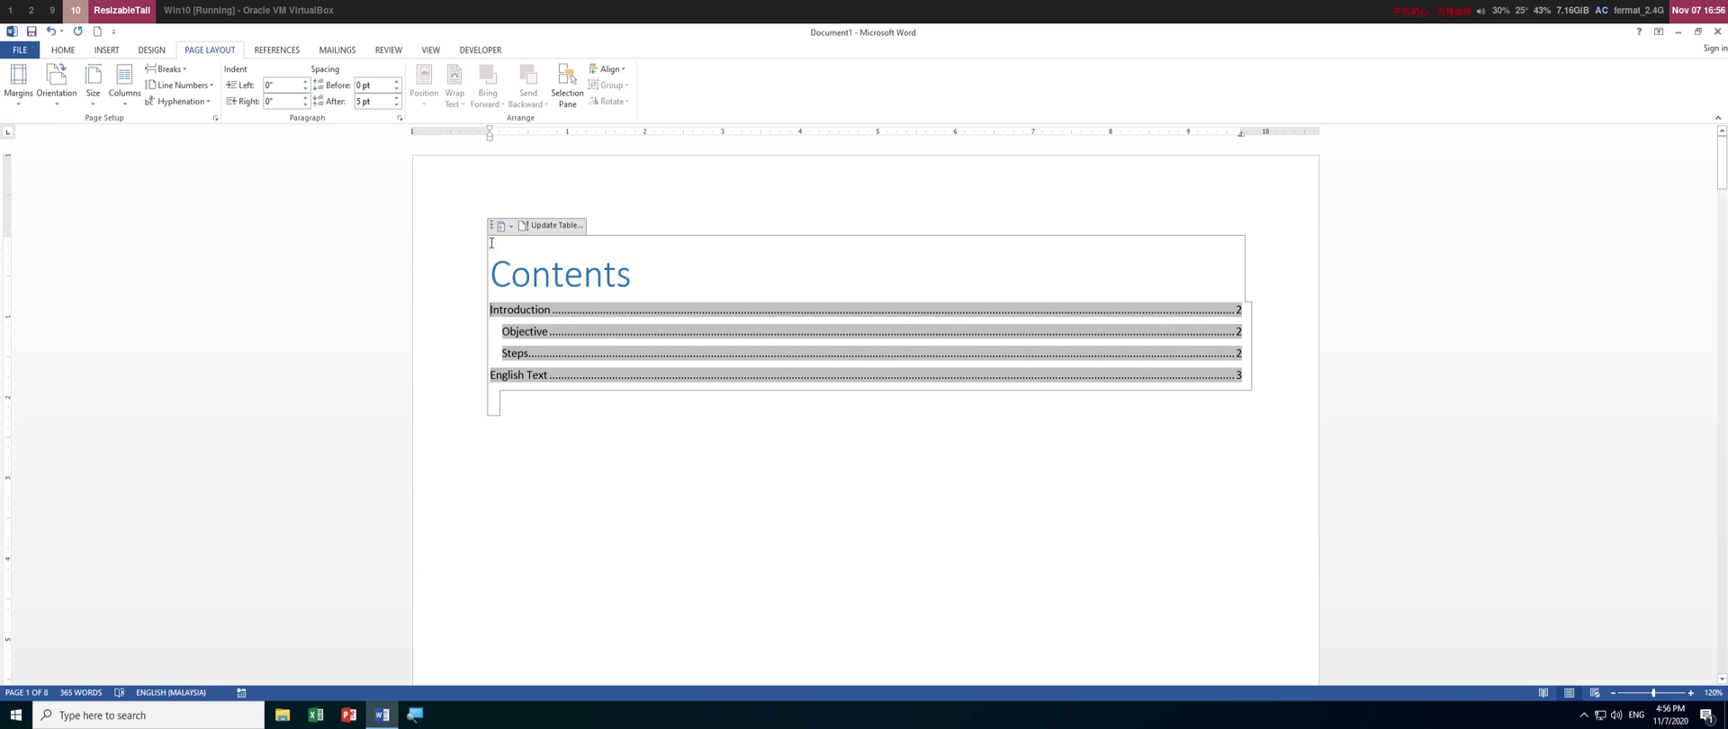
# Reapply font size 36 to the entire updated table of contents, including its heading.
pyautogui.click(63, 49)
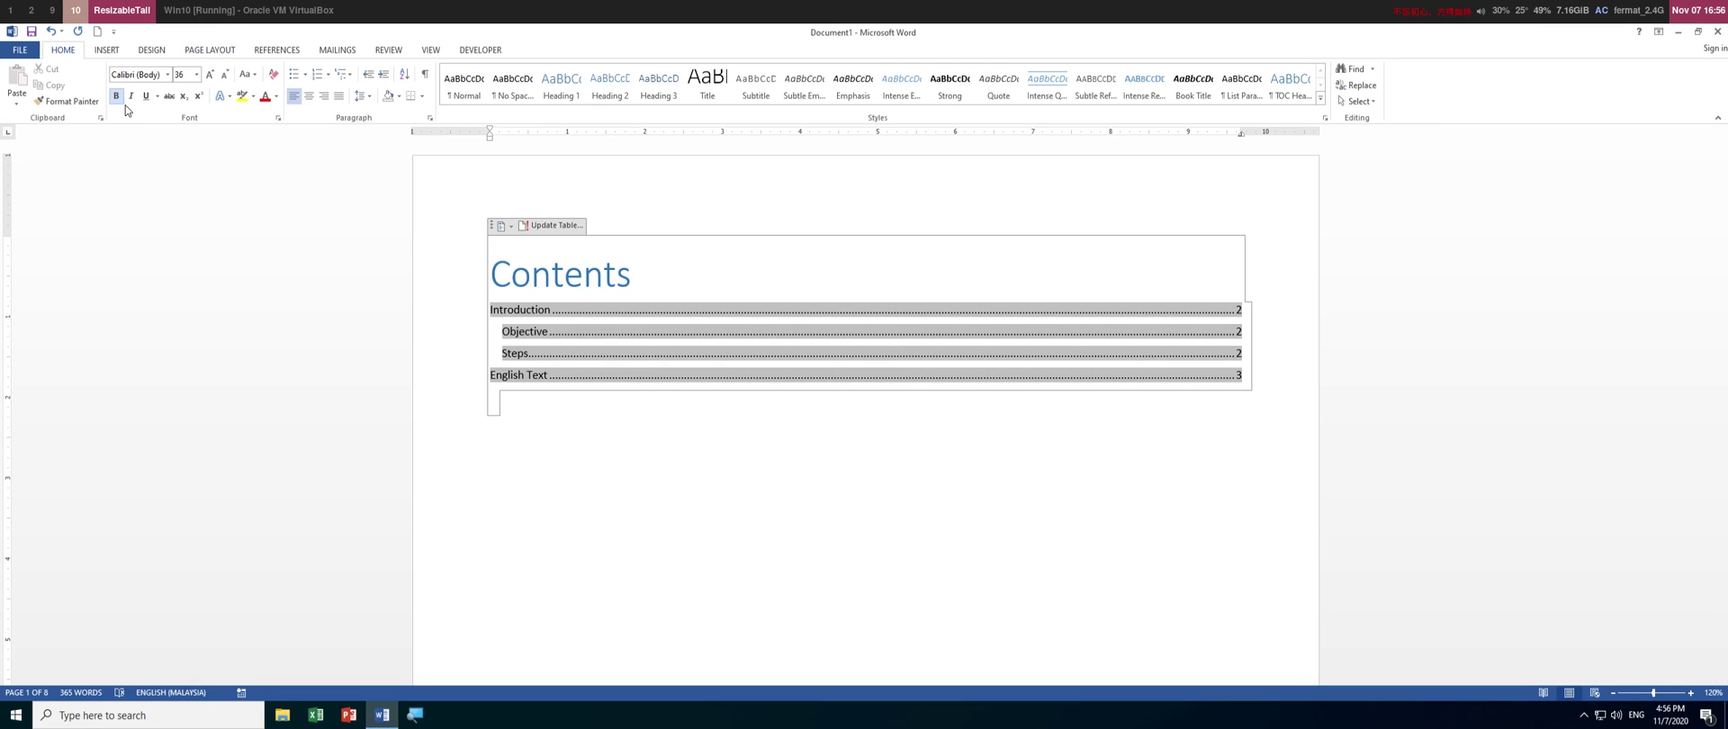
pyautogui.click(197, 75)
pyautogui.click(182, 264)
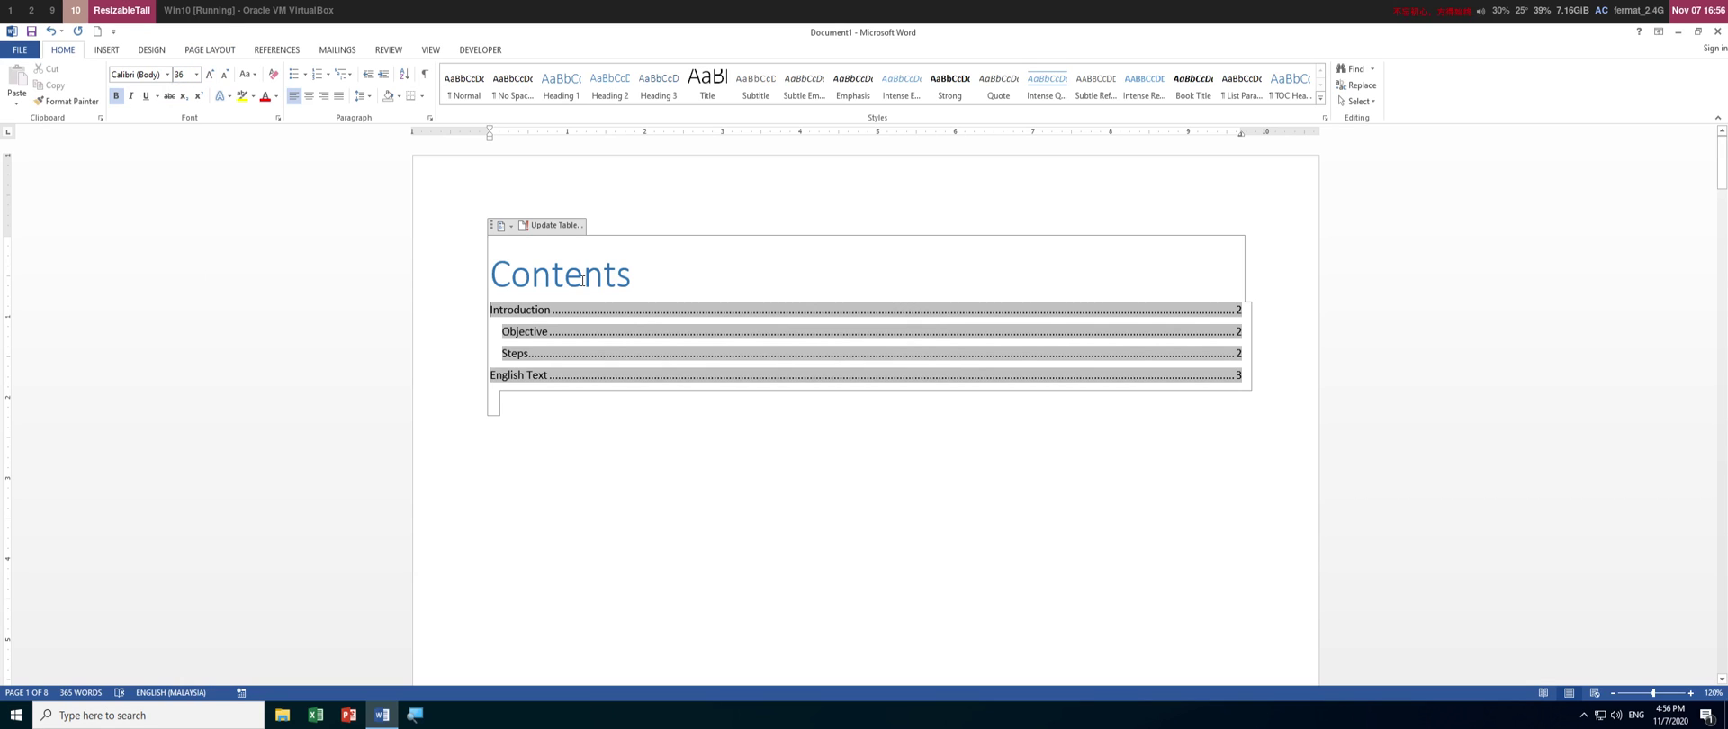
pyautogui.click(616, 274)
pyautogui.click(492, 226)
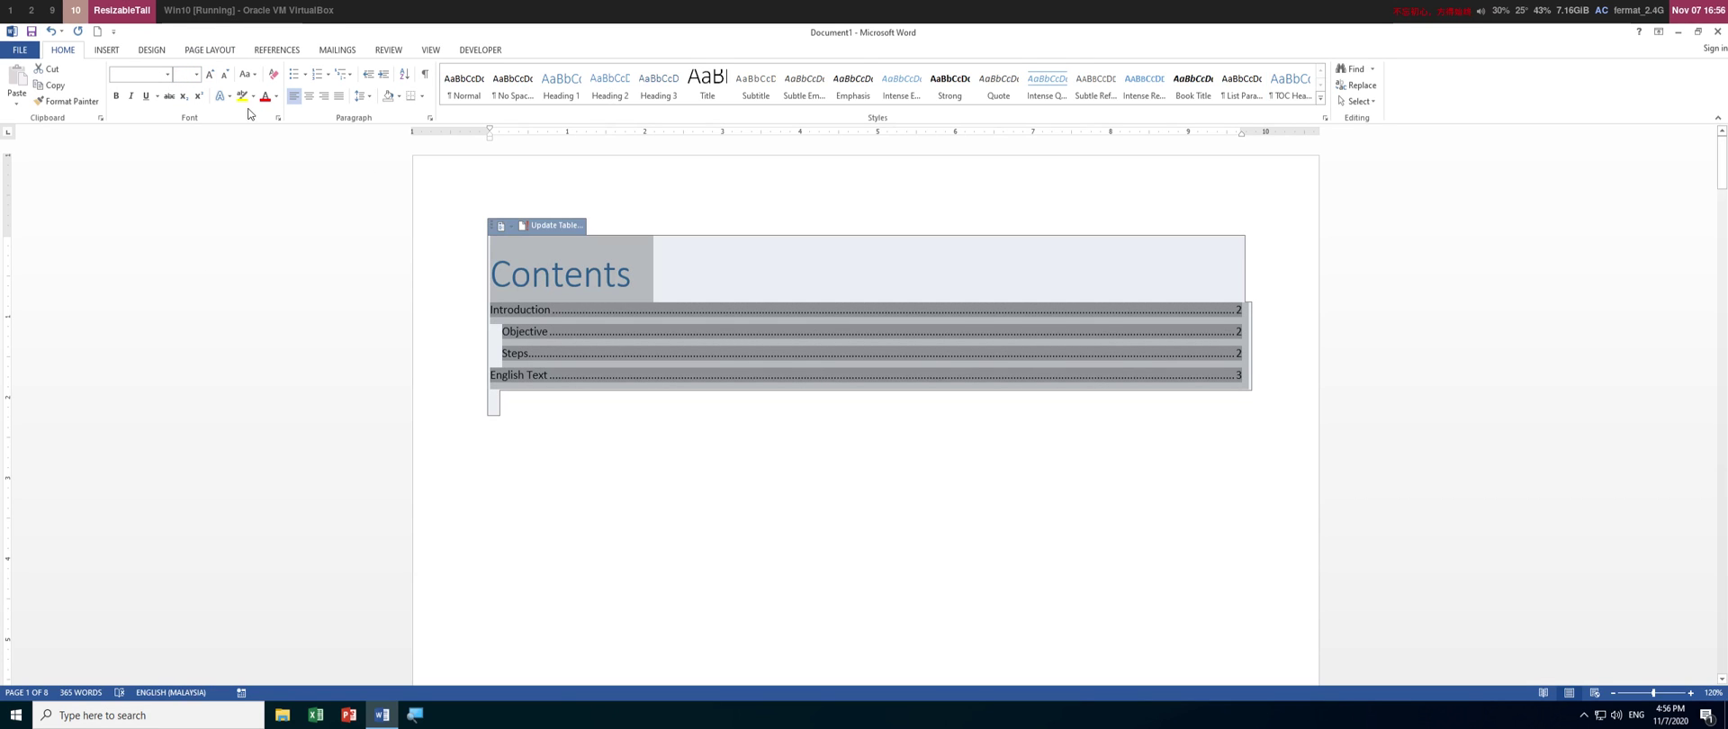
pyautogui.click(197, 76)
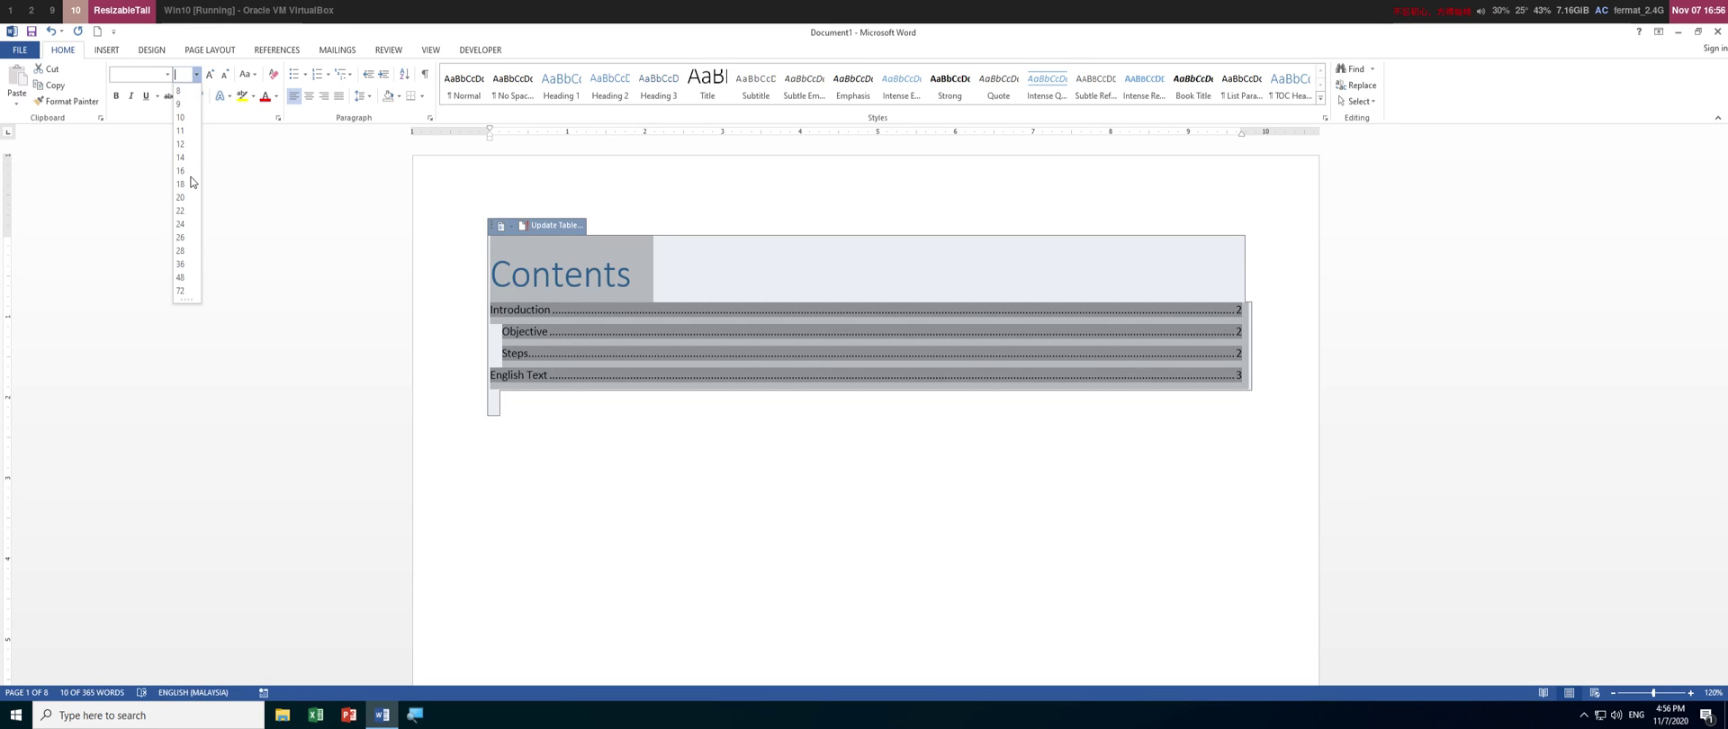
pyautogui.click(187, 266)
pyautogui.click(642, 565)
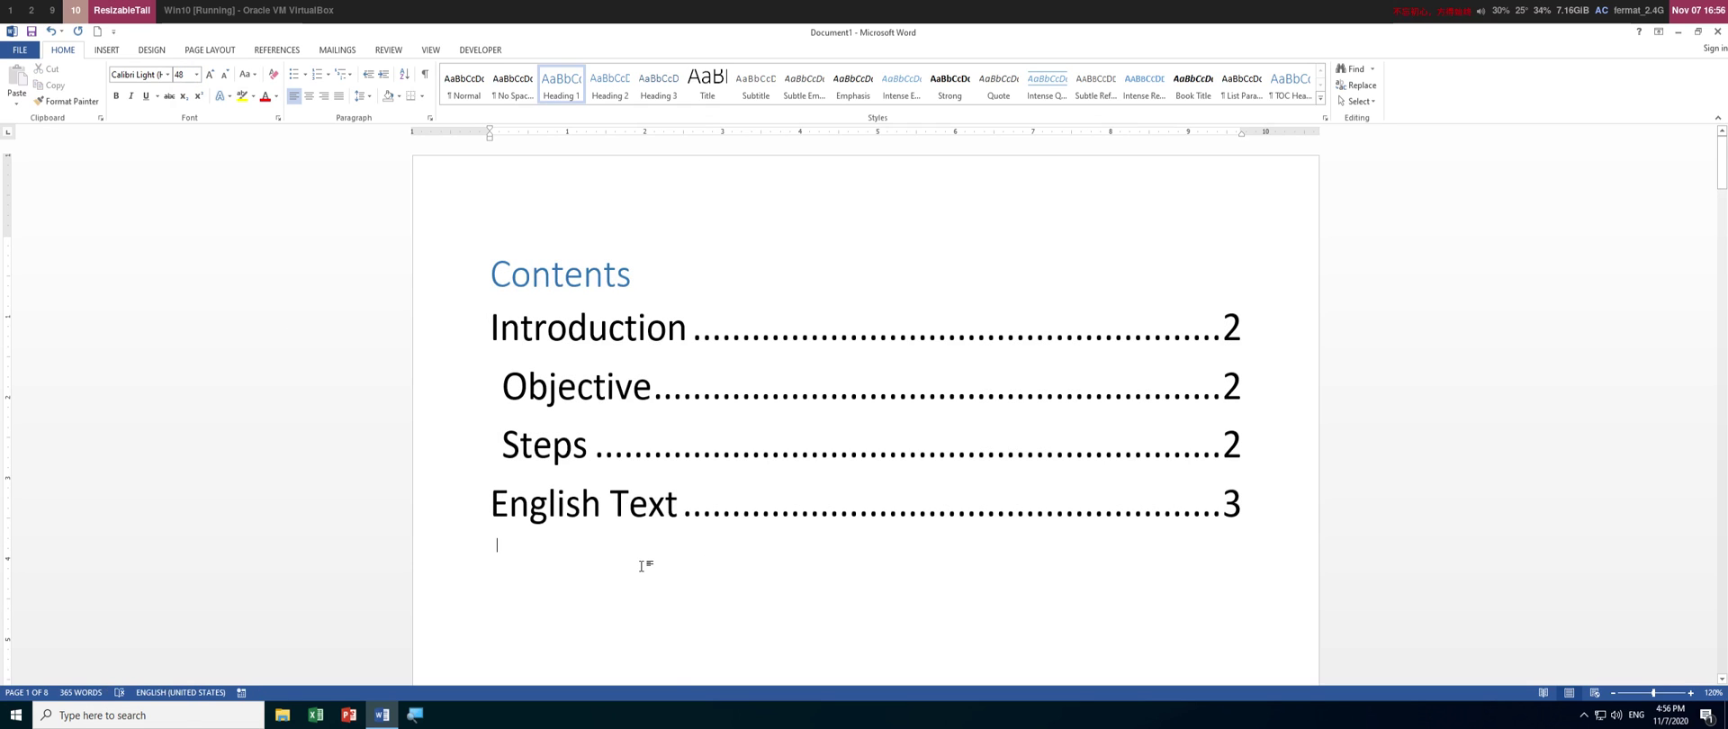
# Apply the Heading 1 style to the "Latin Text" line and set its font size to 48.
pyautogui.hotkey('ctrl', 'End')
pyautogui.press('Up')
pyautogui.press('Up')
pyautogui.press('Up')
pyautogui.press('Up')
pyautogui.press('Up')
pyautogui.press('Up')
pyautogui.press('Up')
pyautogui.press('Up')
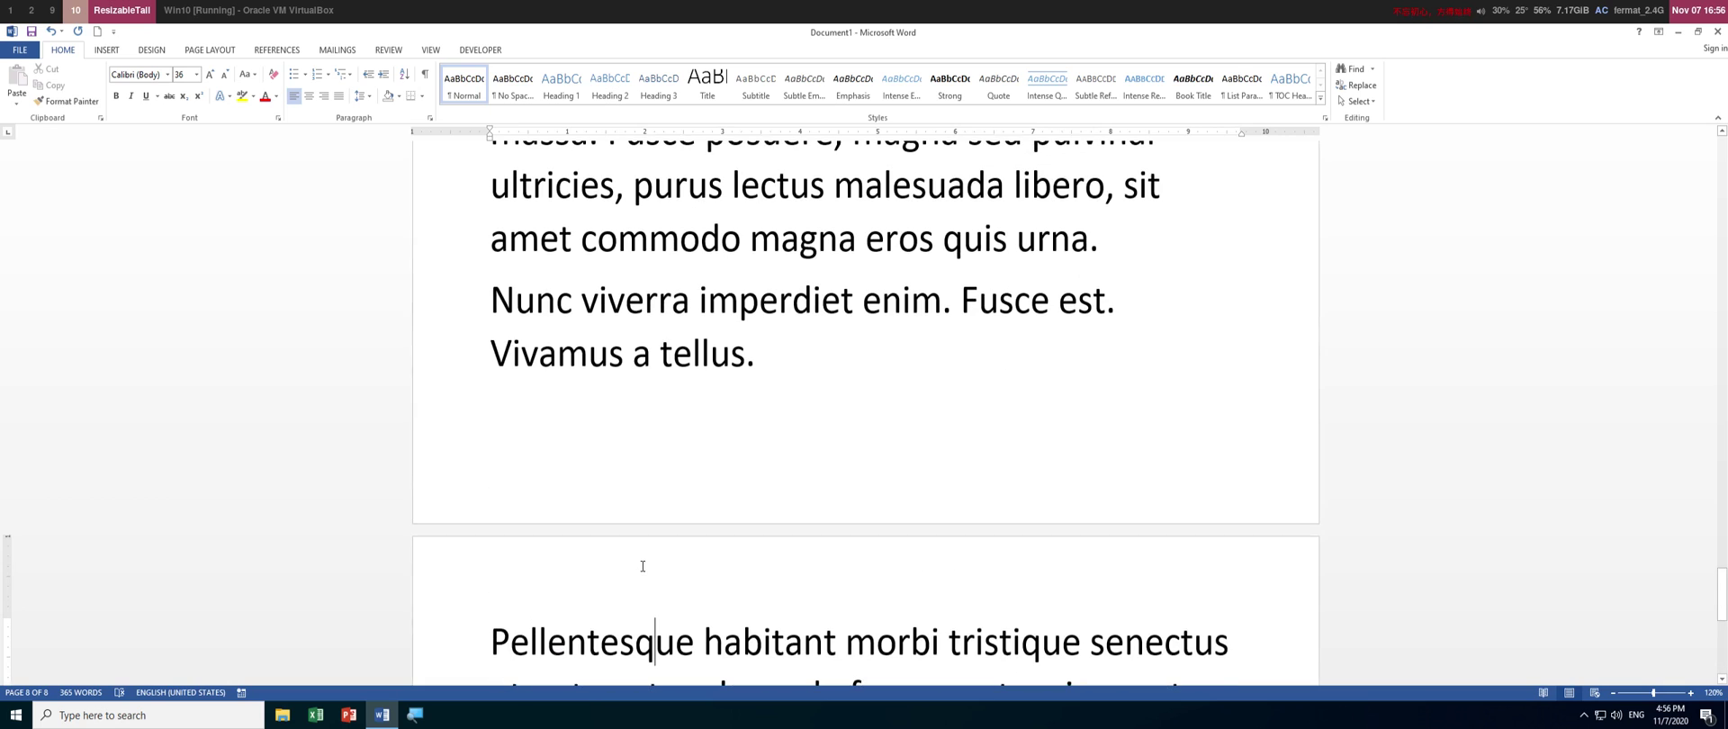
pyautogui.press('Up')
pyautogui.press('Up')
pyautogui.press('Up')
pyautogui.press('Up')
pyautogui.press('Up')
pyautogui.press('Up')
pyautogui.press('Up')
pyautogui.press('Up')
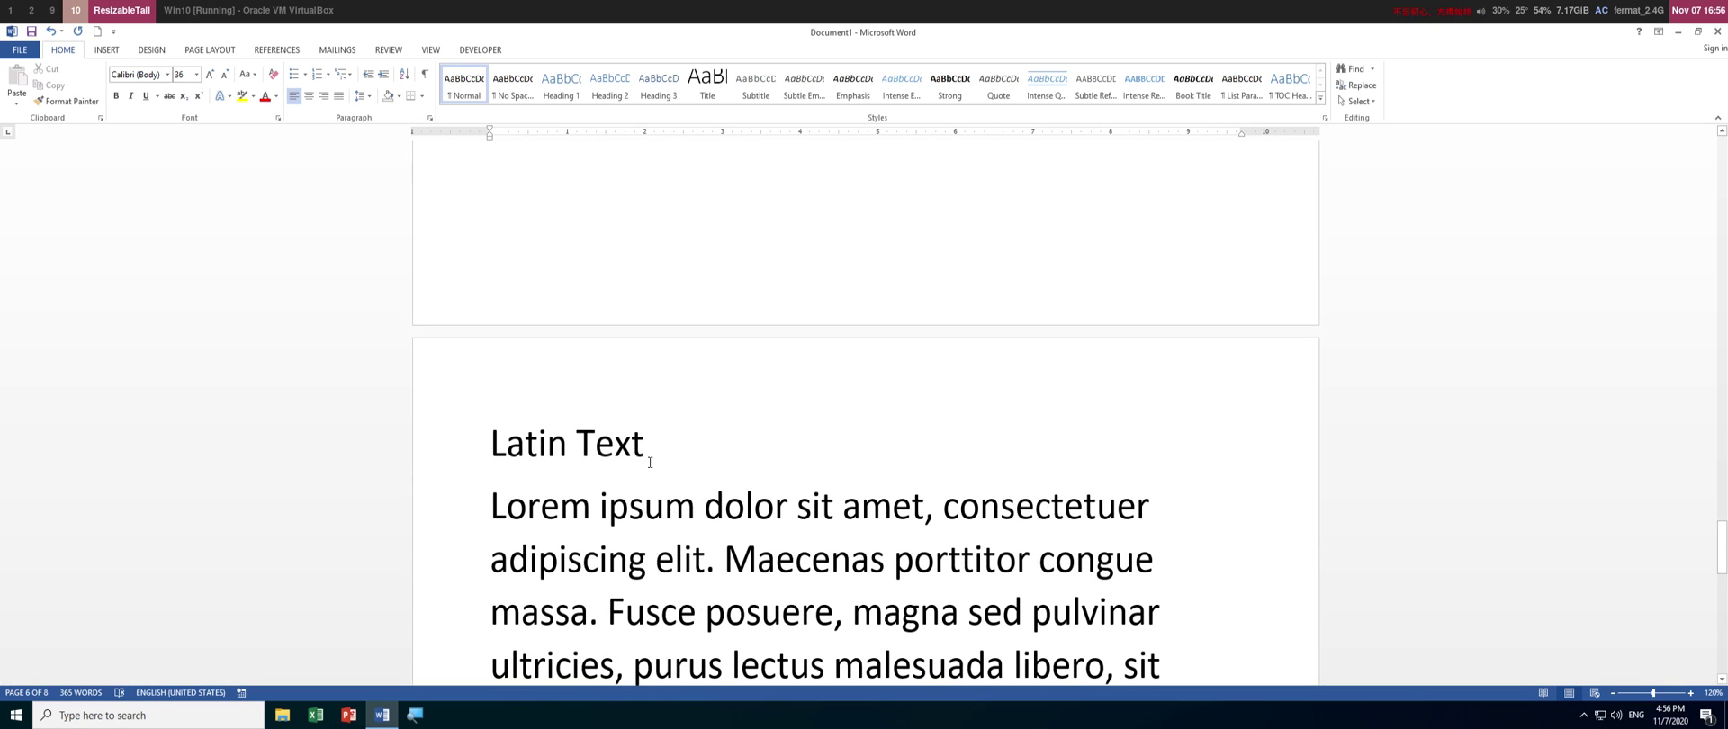
pyautogui.click(650, 462)
pyautogui.tripleClick(650, 462)
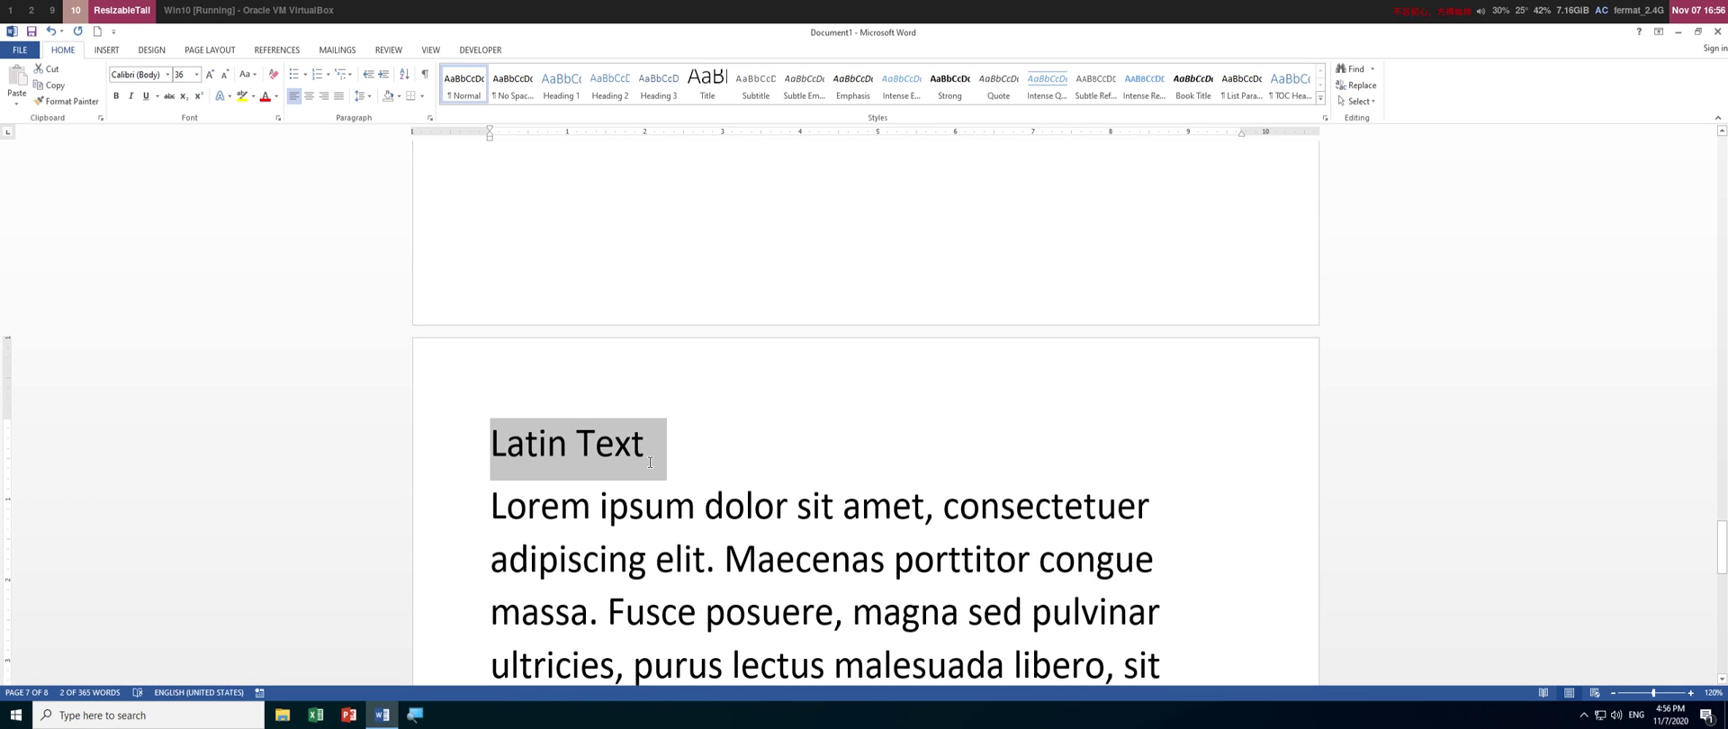
pyautogui.click(564, 98)
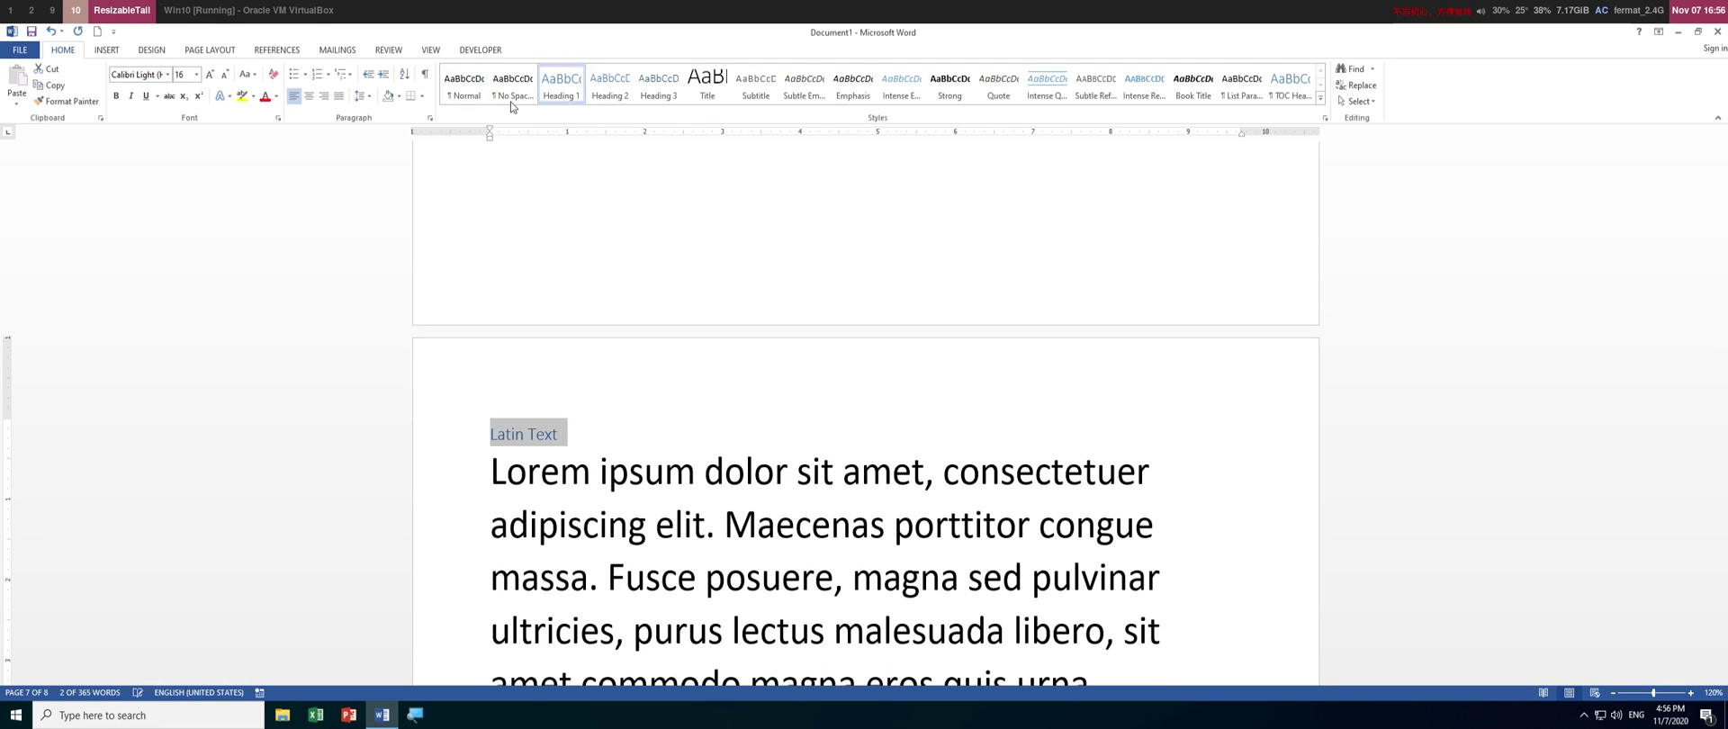
pyautogui.click(197, 74)
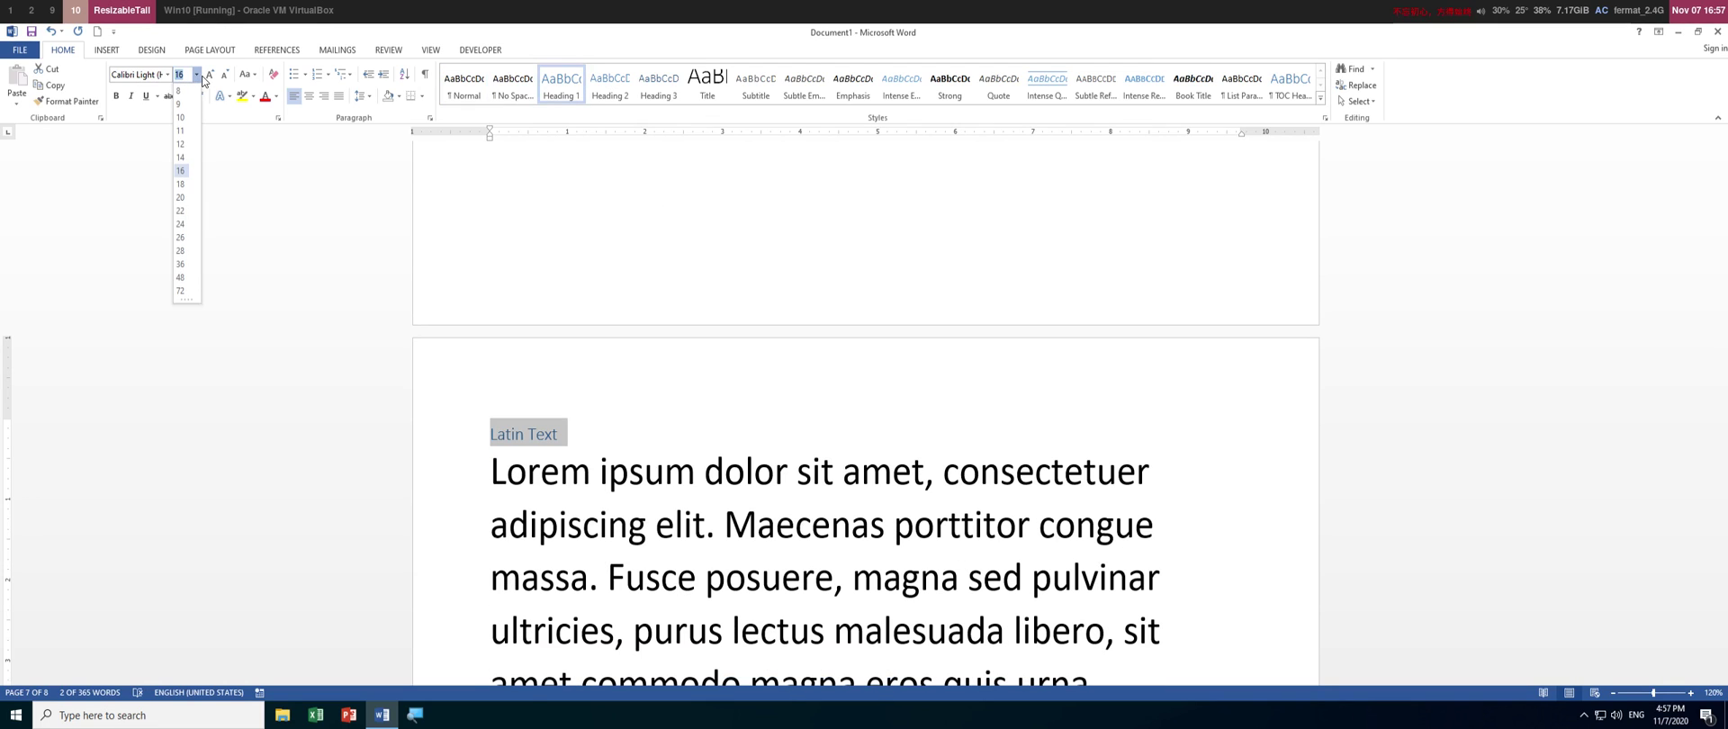
pyautogui.click(181, 264)
pyautogui.click(675, 551)
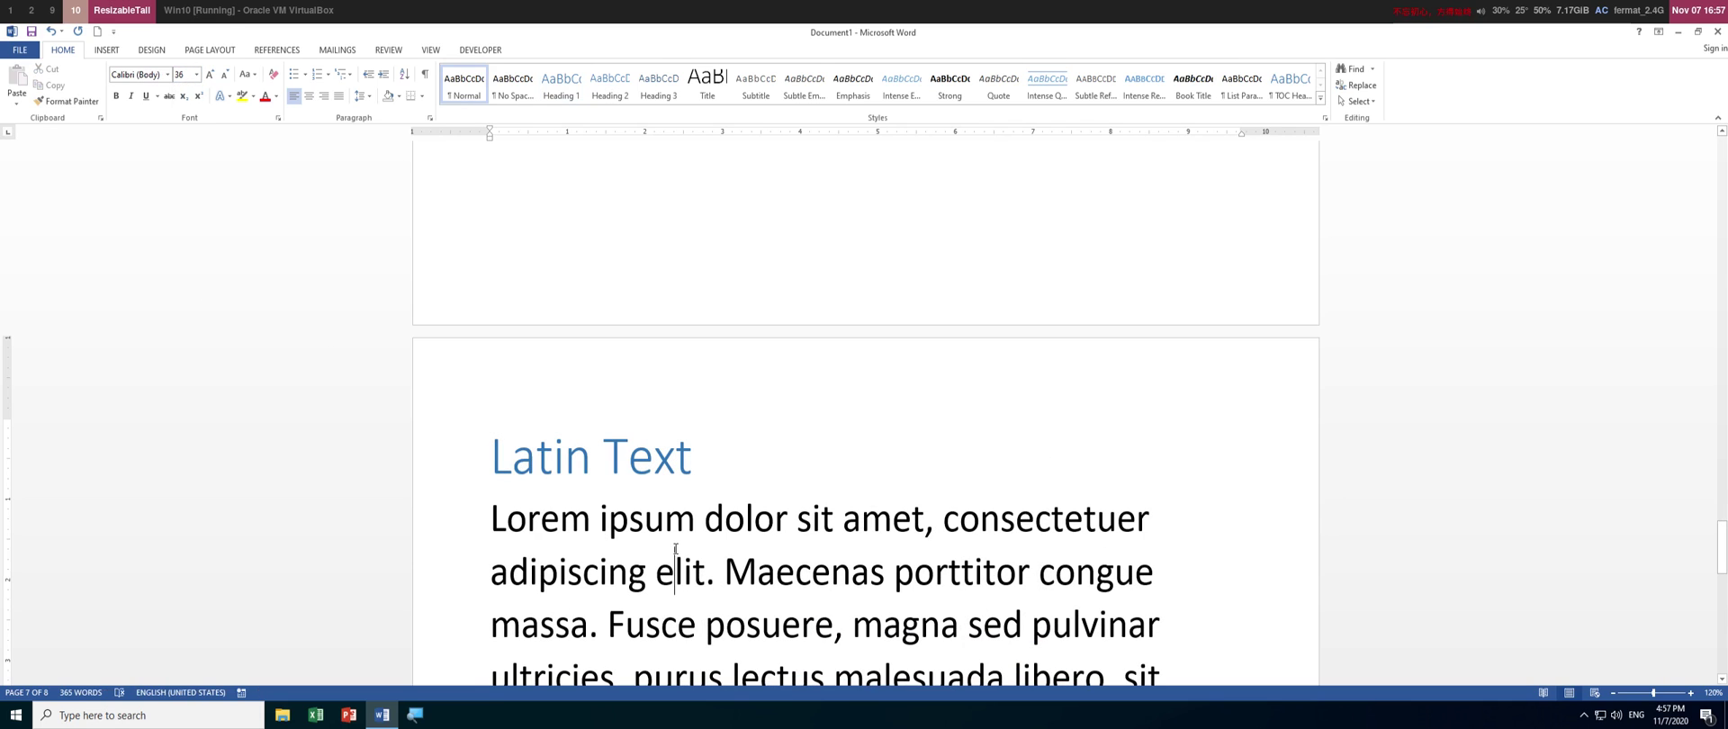
# Update the table of contents on the first page using the update entire table option.
pyautogui.hotkey('ctrl', 'Home')
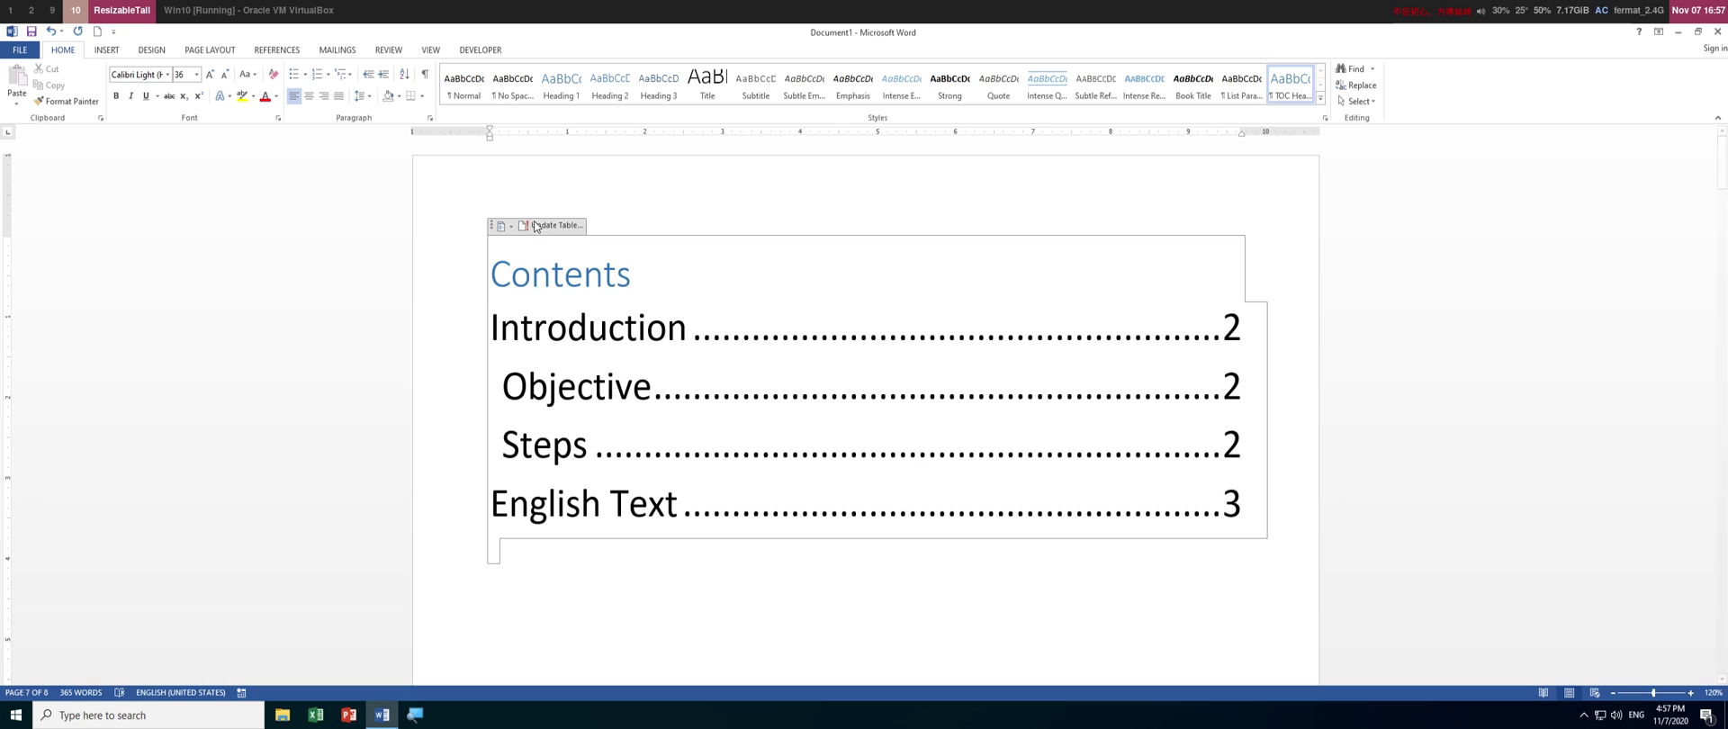
pyautogui.click(552, 225)
pyautogui.click(821, 368)
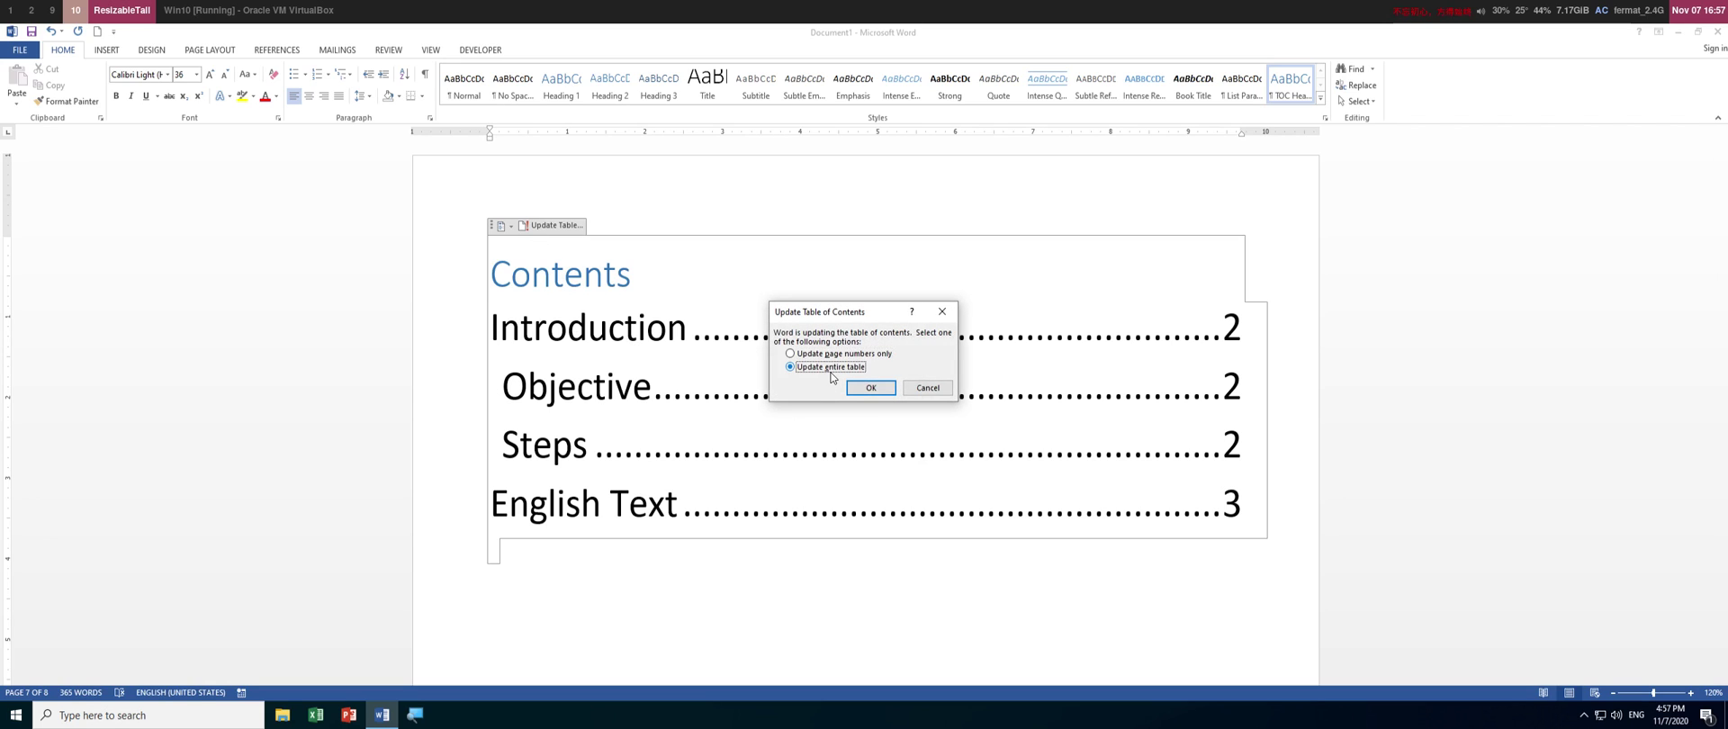
pyautogui.click(871, 387)
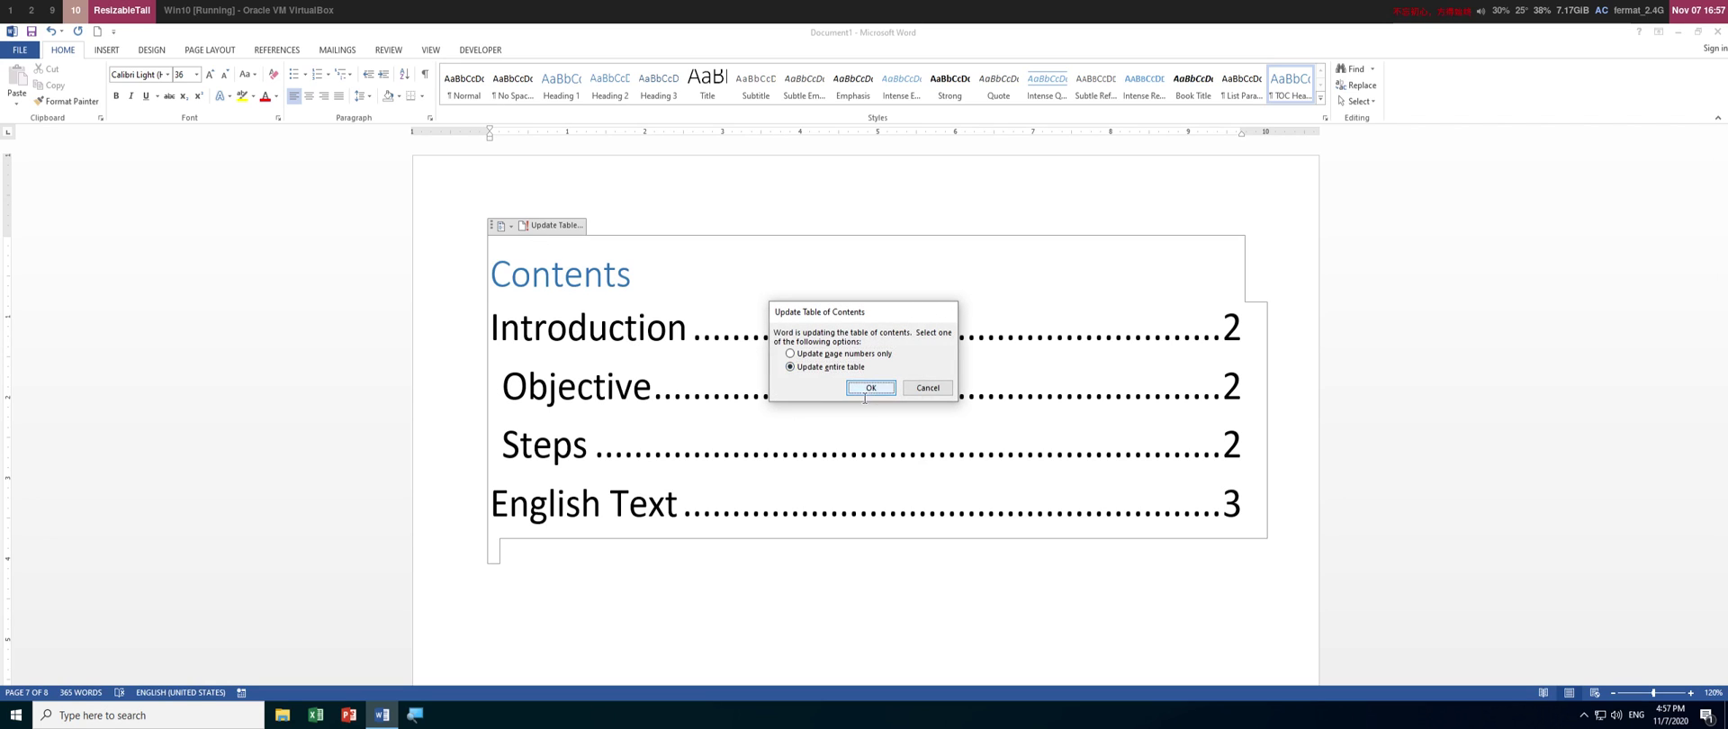
# Set the font size of the whole table of contents, including its heading, to 36.
pyautogui.click(494, 225)
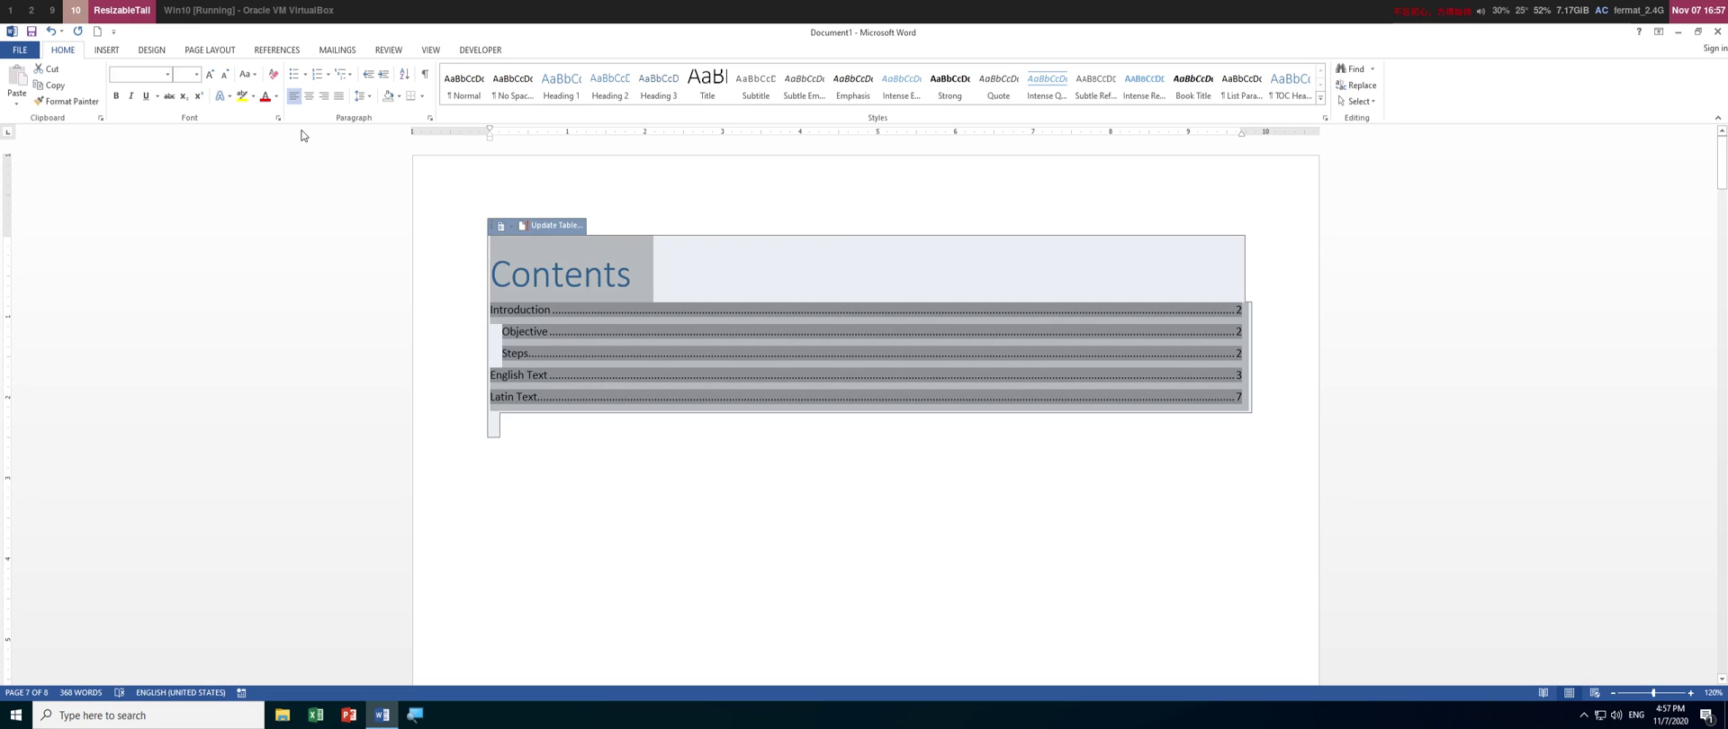
pyautogui.click(196, 74)
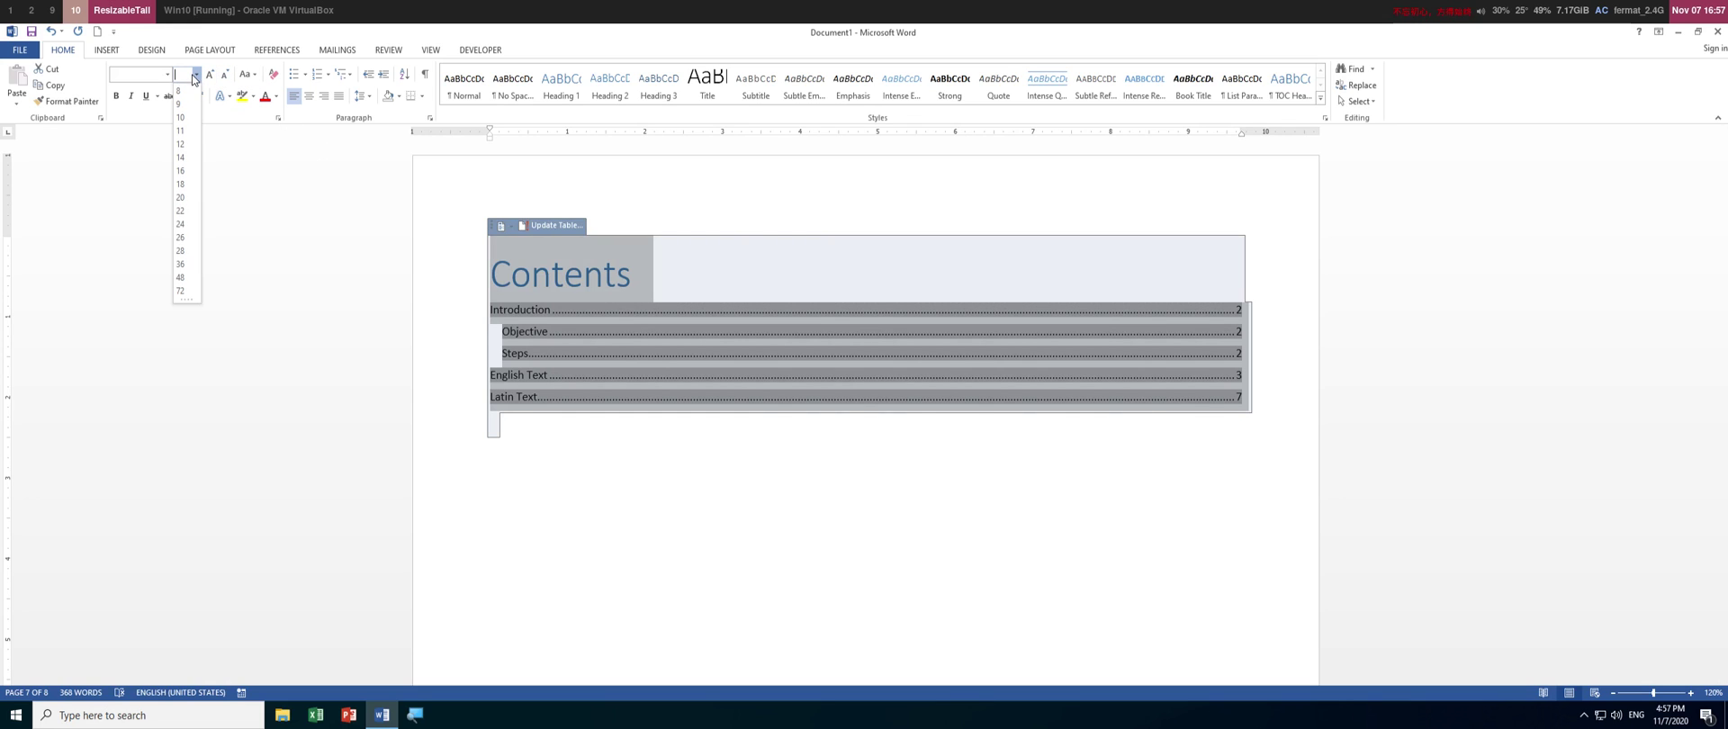
pyautogui.click(180, 269)
pyautogui.click(674, 618)
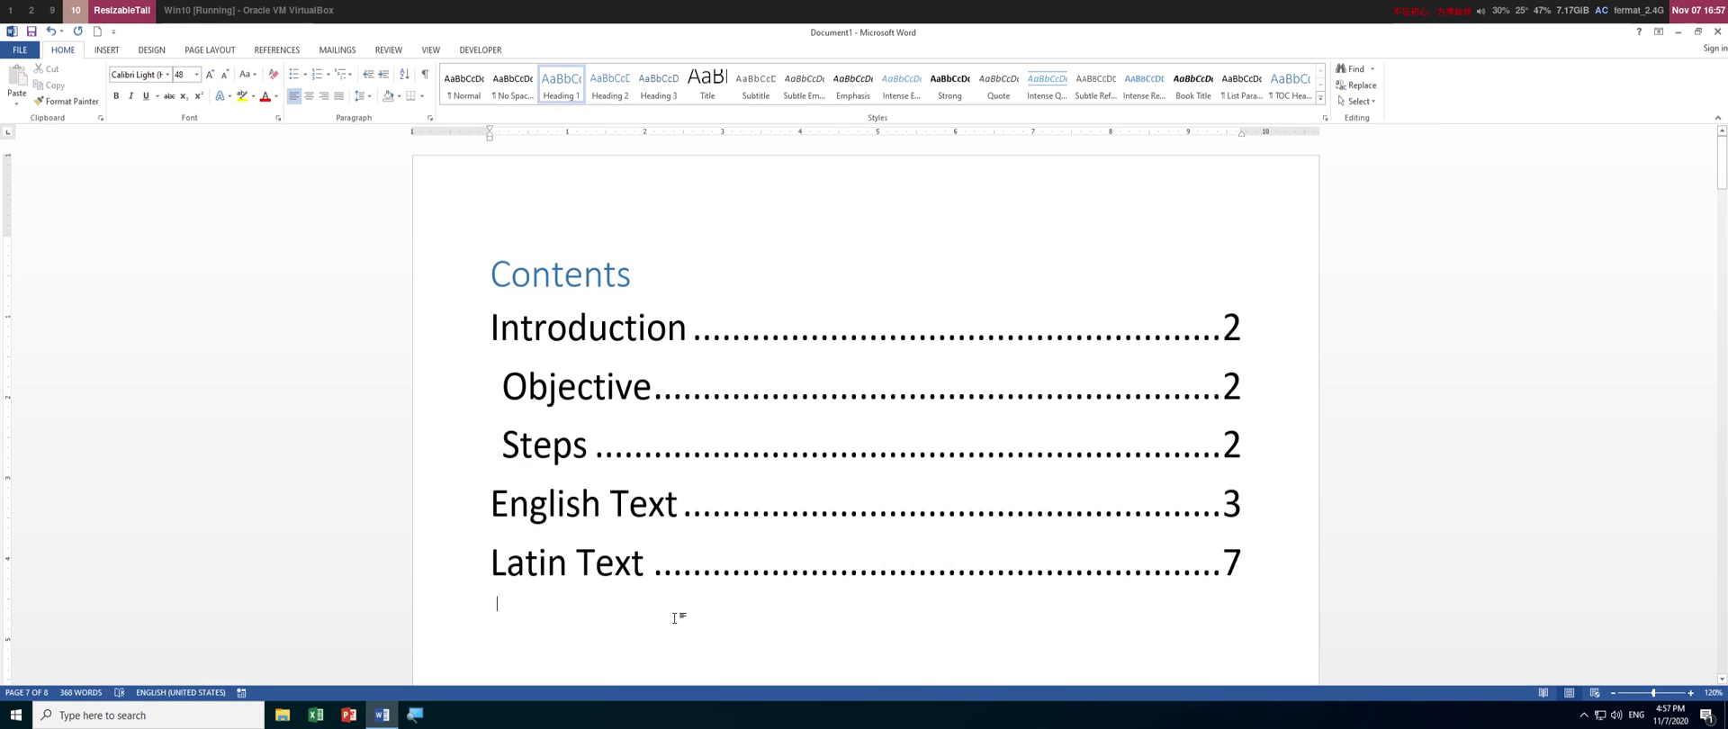
# Insert page numbers at the bottom of the page in the centred Plain Number 2 style.
pyautogui.scroll(-2, 788, 596)
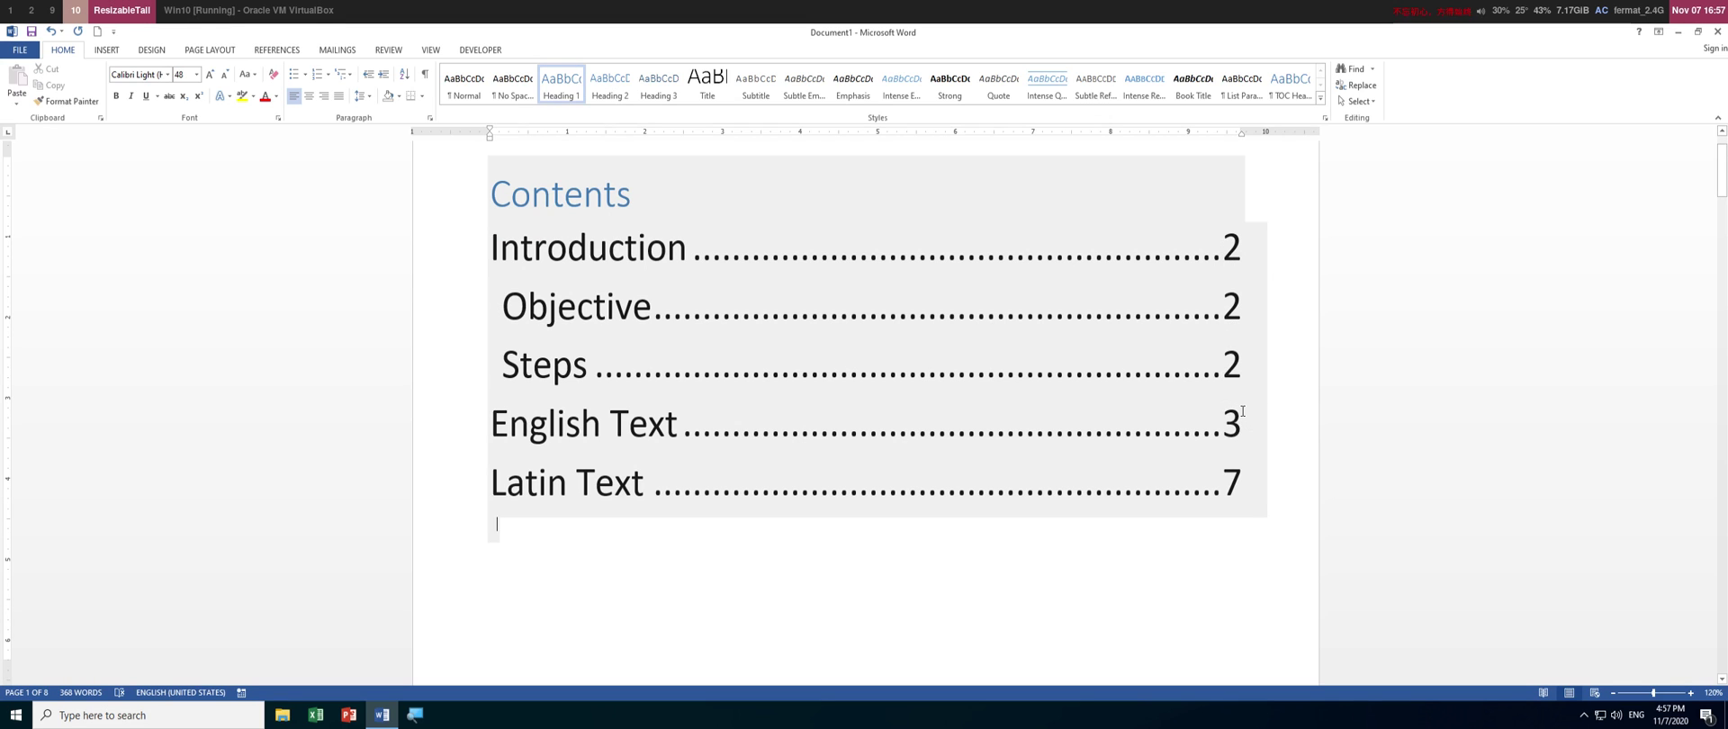
pyautogui.scroll(-15, 1168, 477)
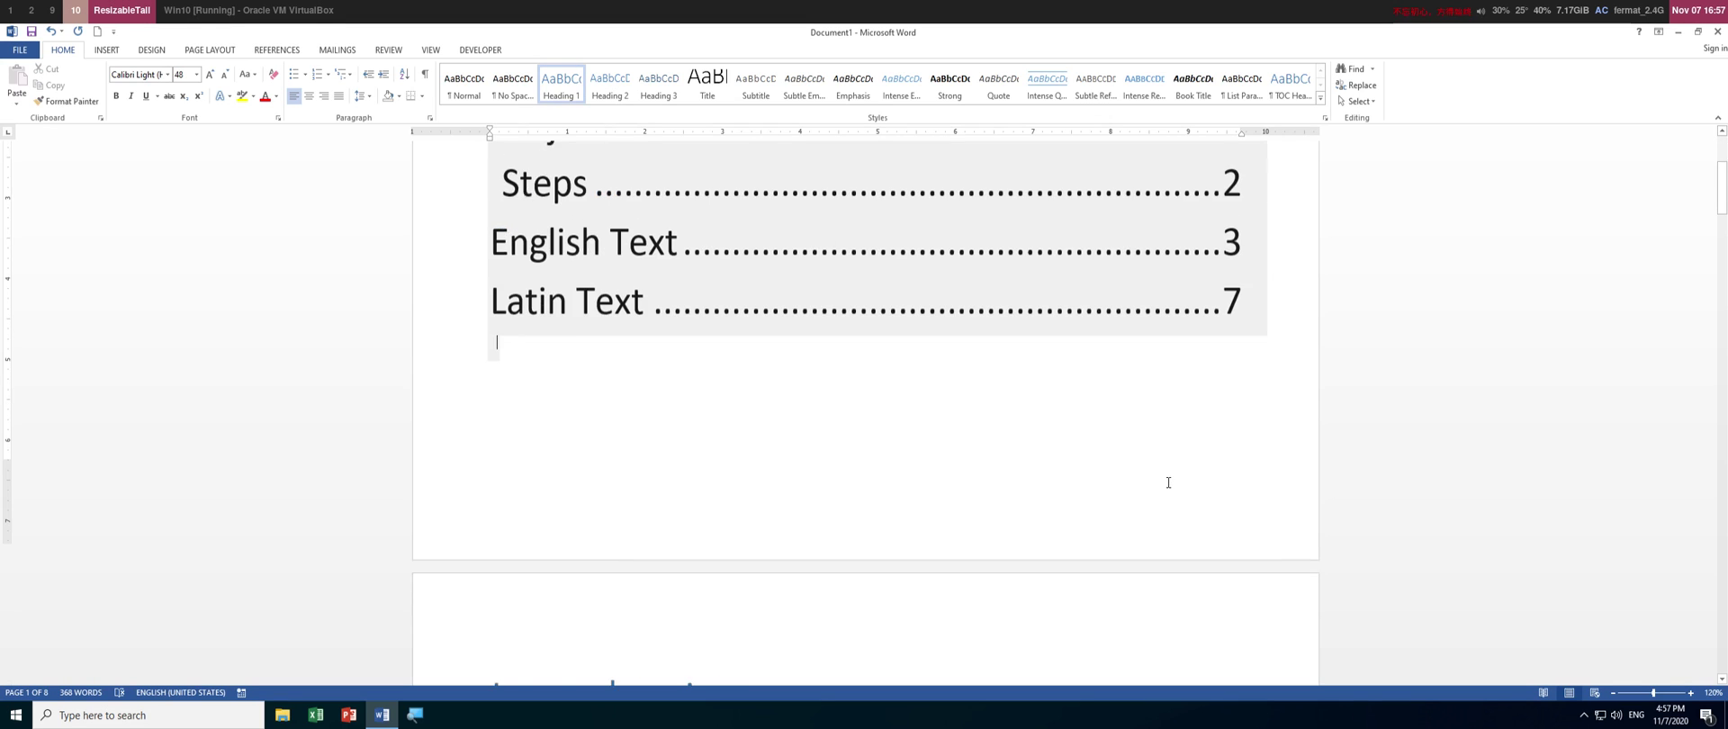
pyautogui.scroll(5, 1163, 469)
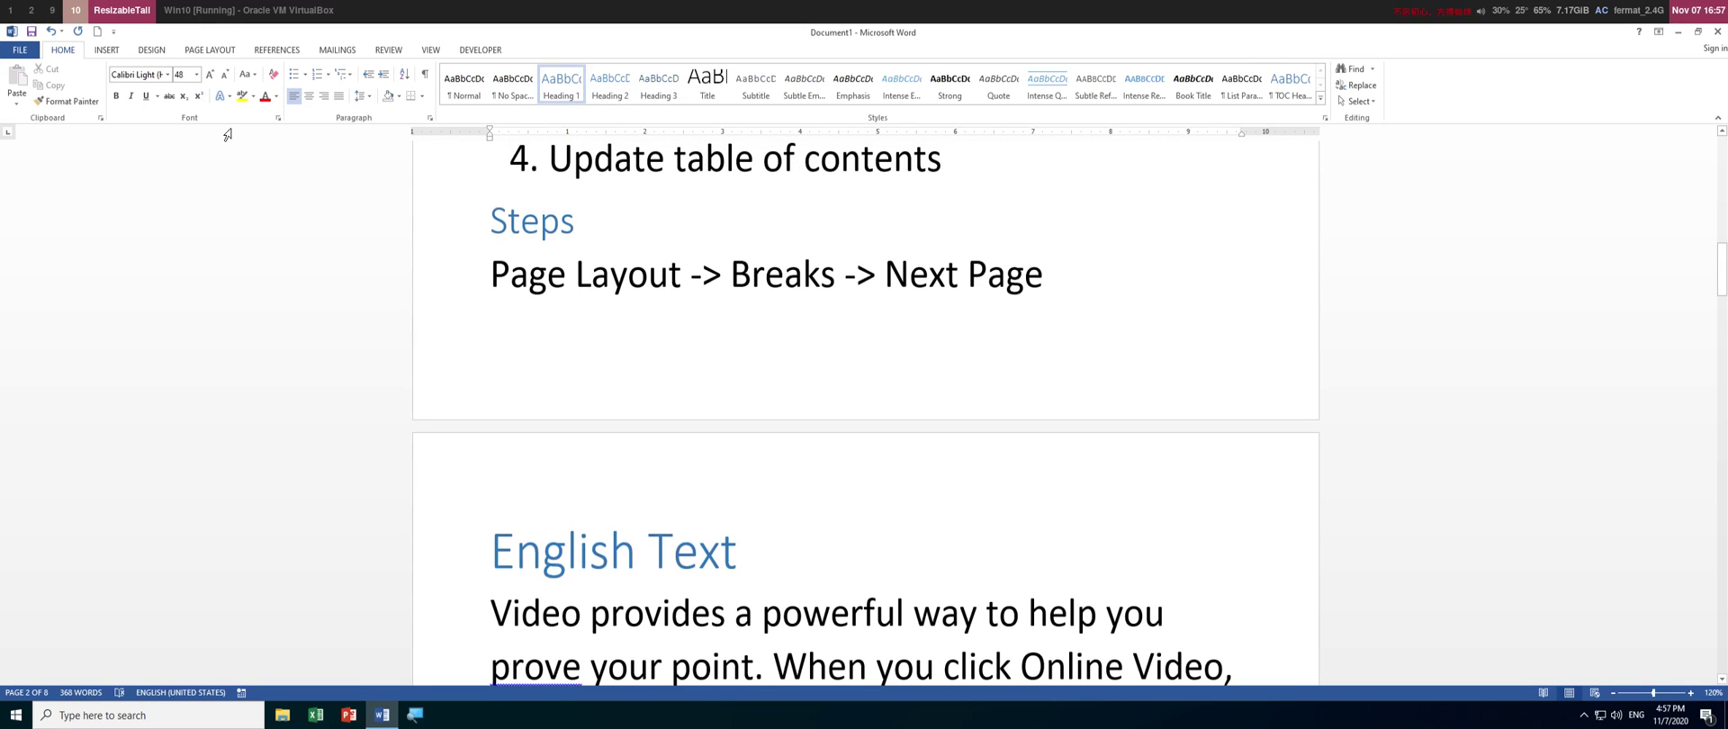
pyautogui.click(164, 52)
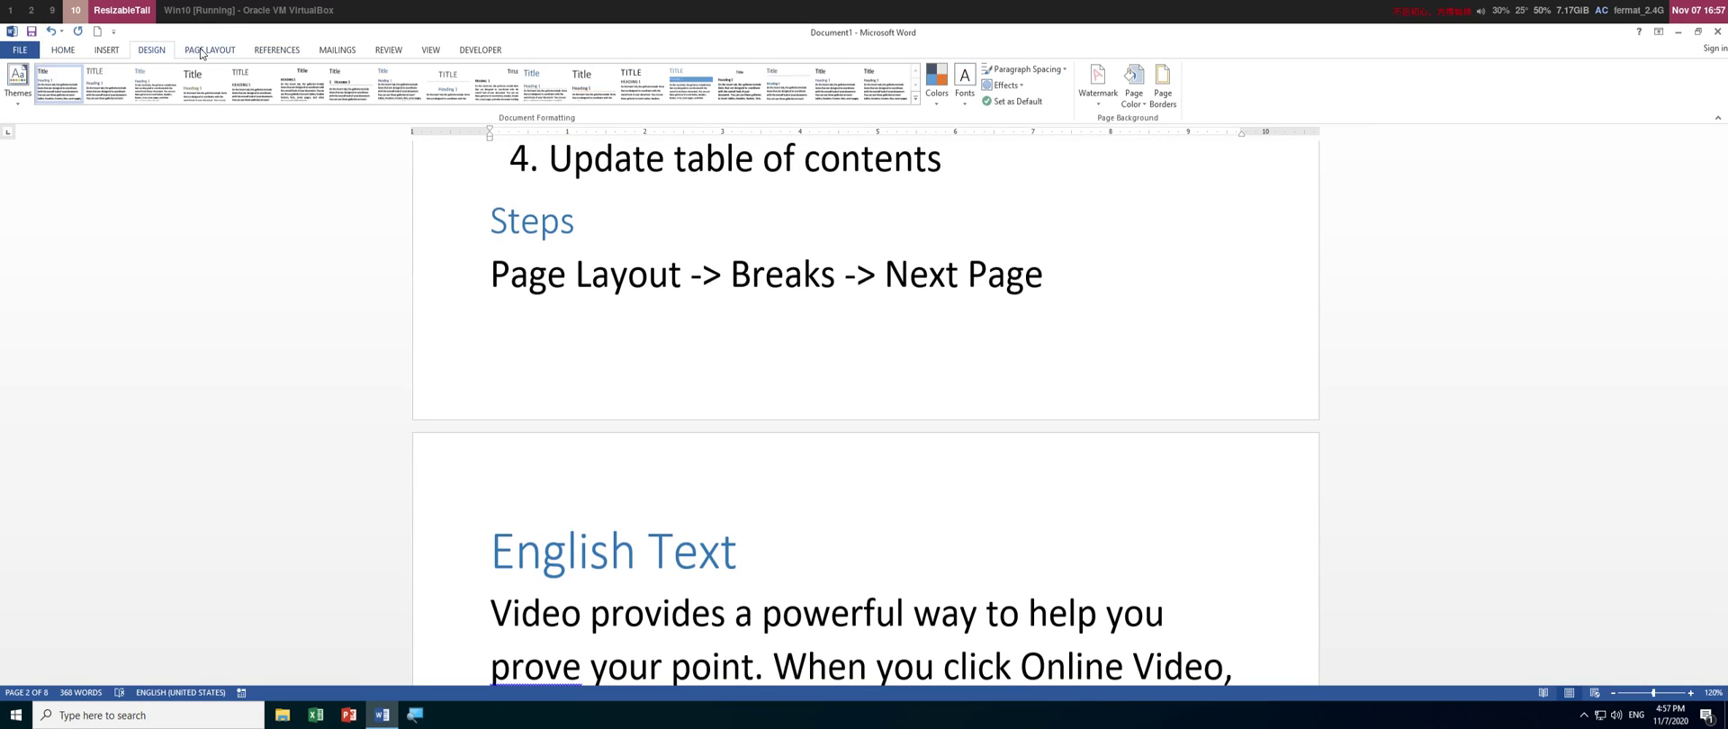
pyautogui.click(202, 51)
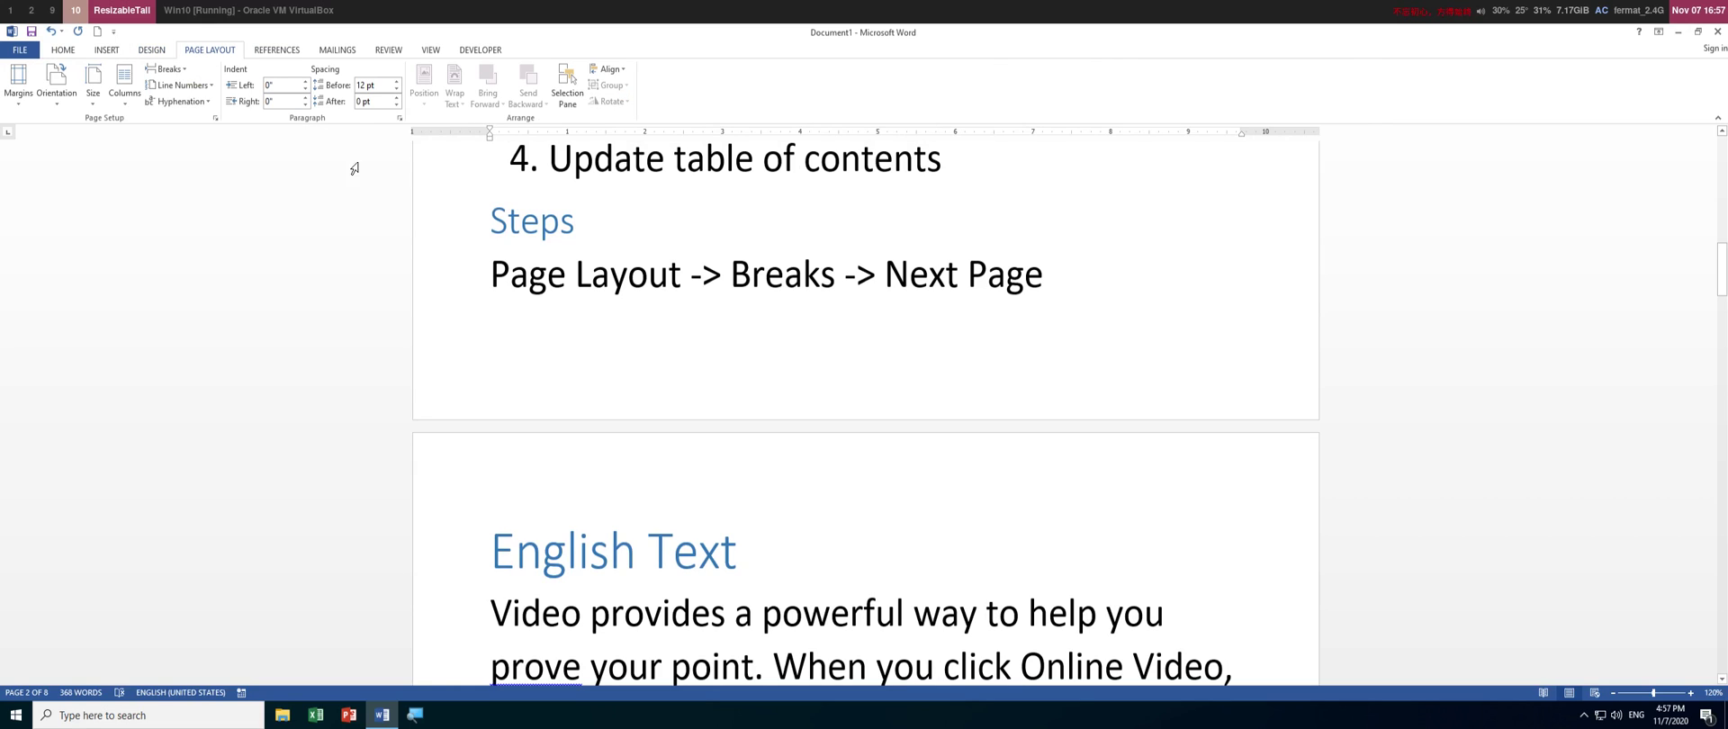
pyautogui.click(106, 50)
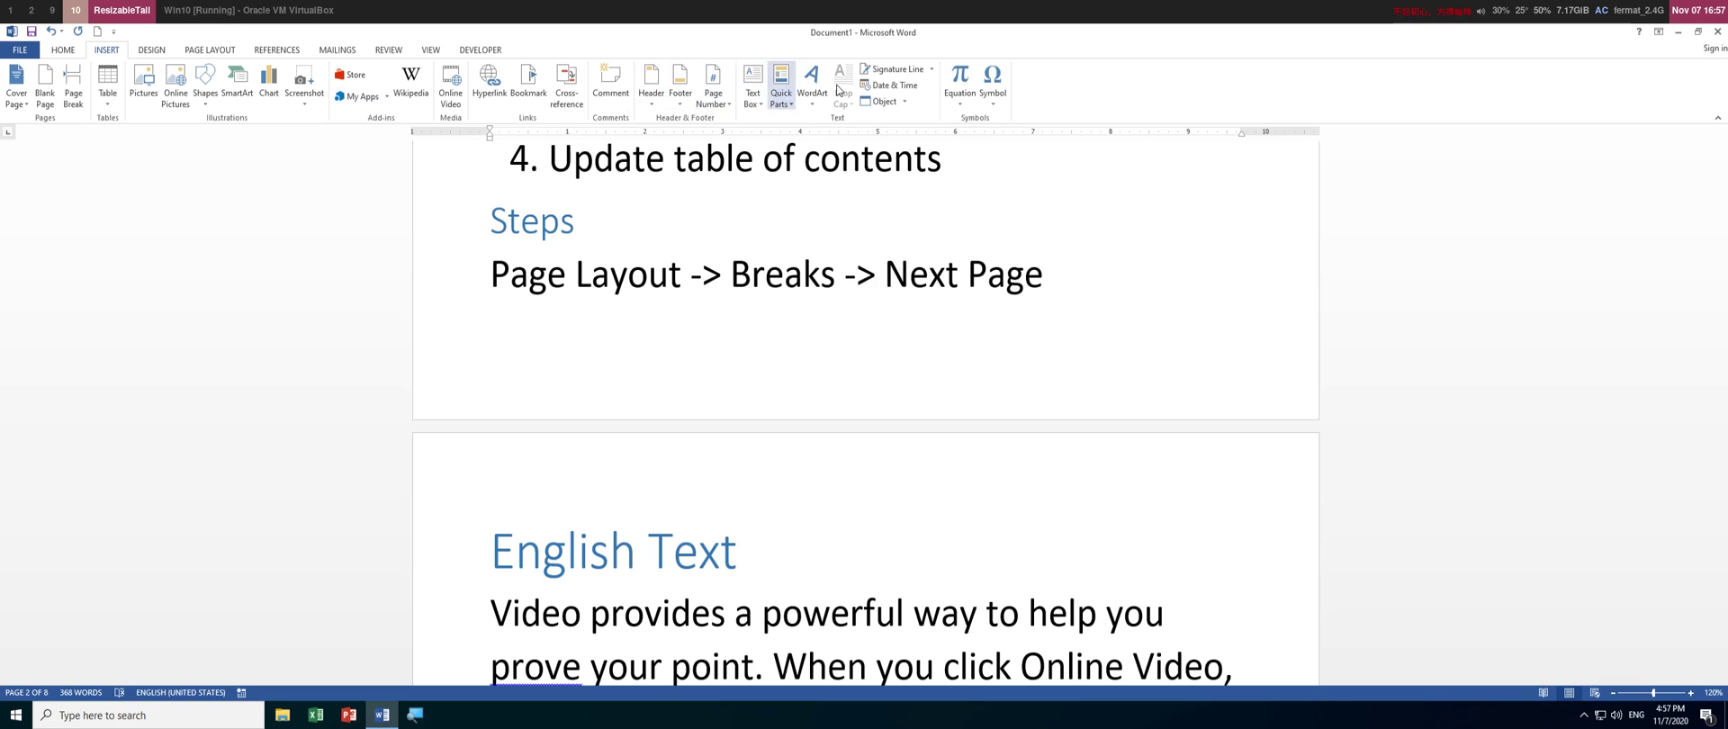
pyautogui.click(718, 80)
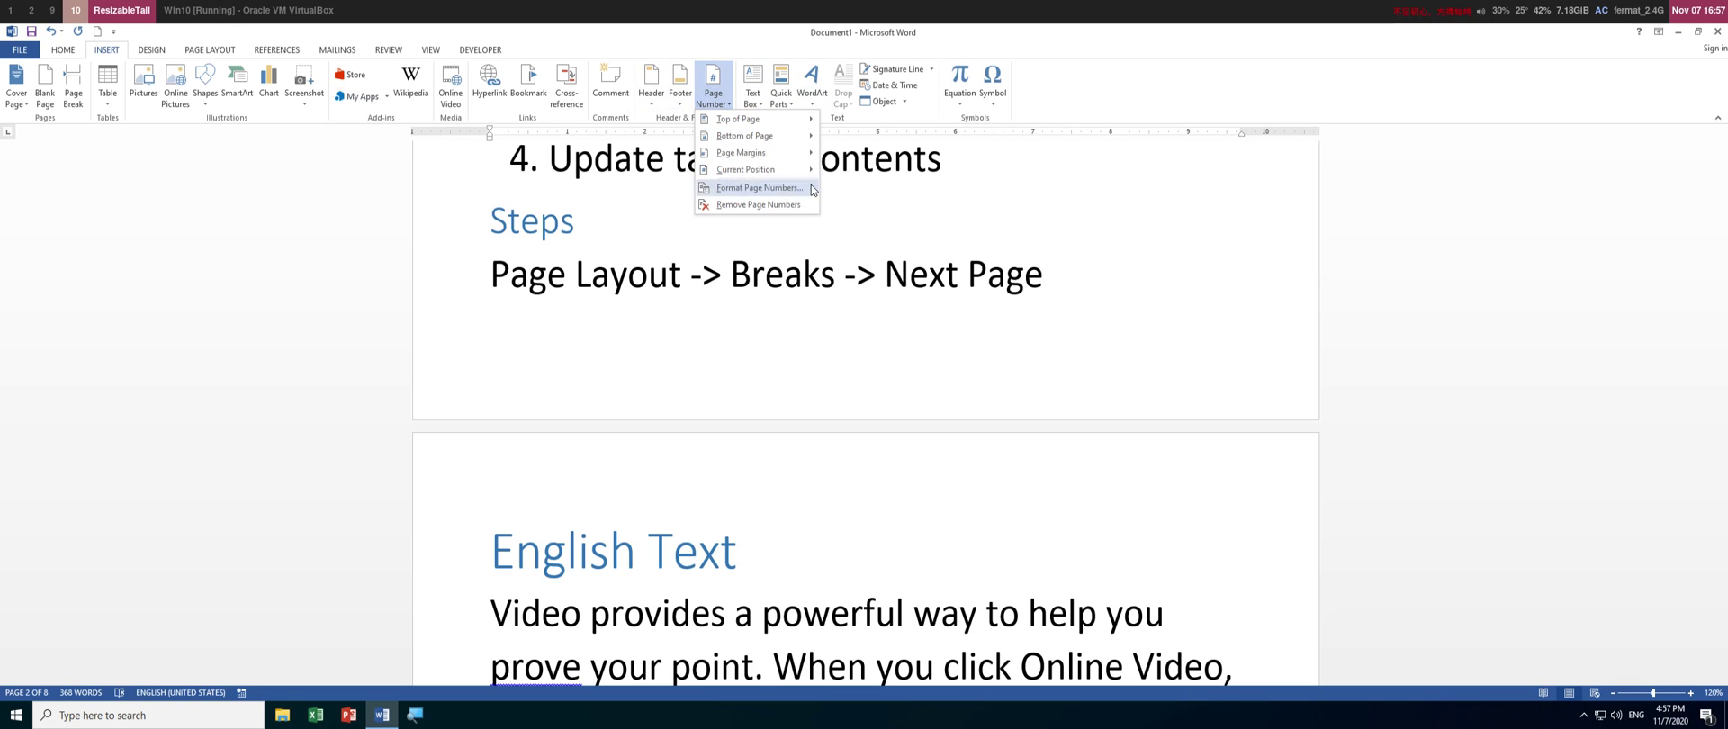
pyautogui.moveTo(801, 135)
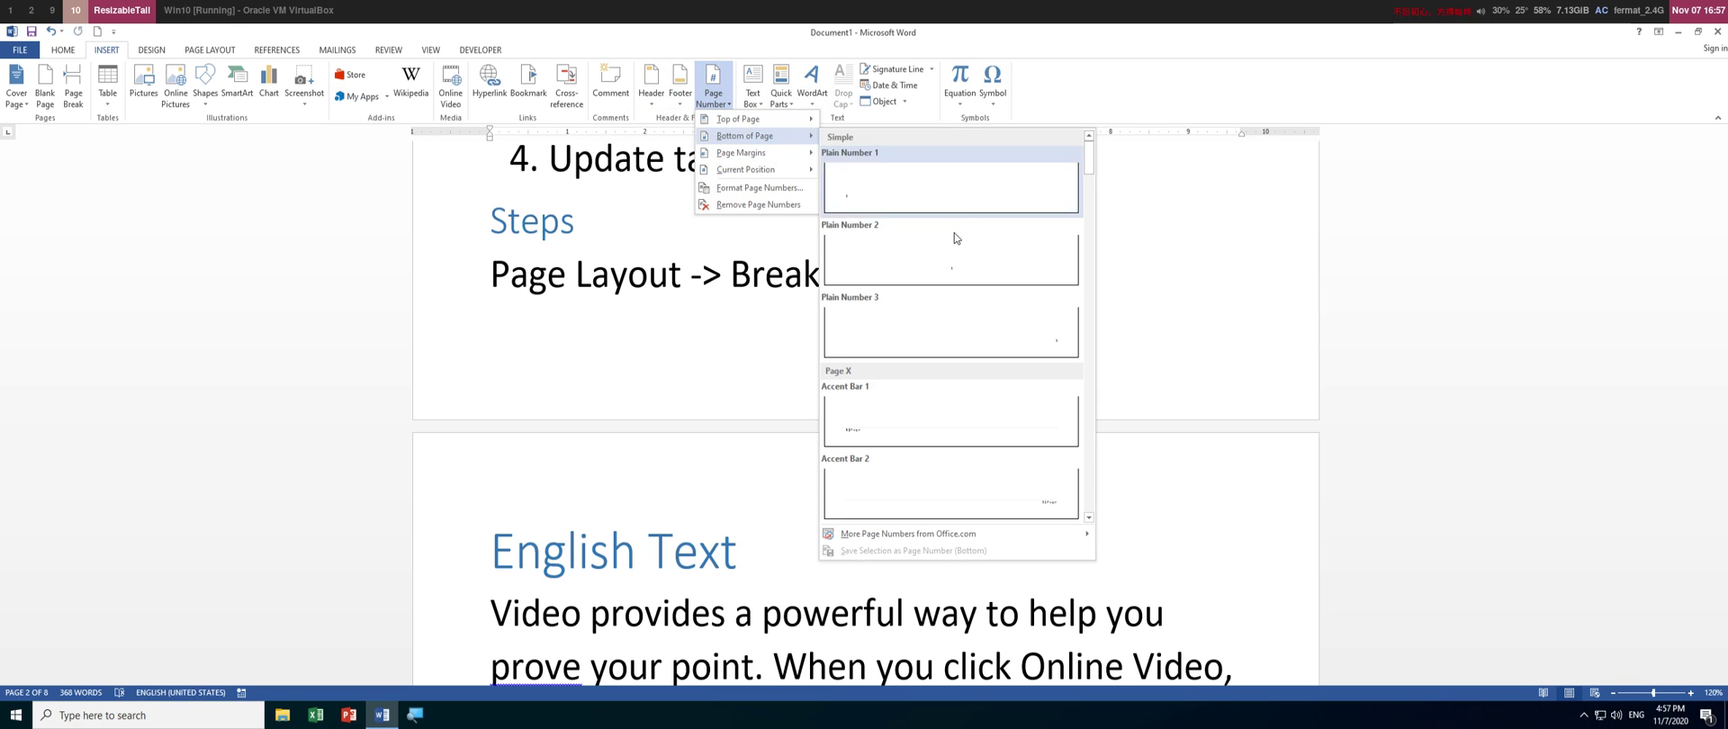
pyautogui.click(968, 263)
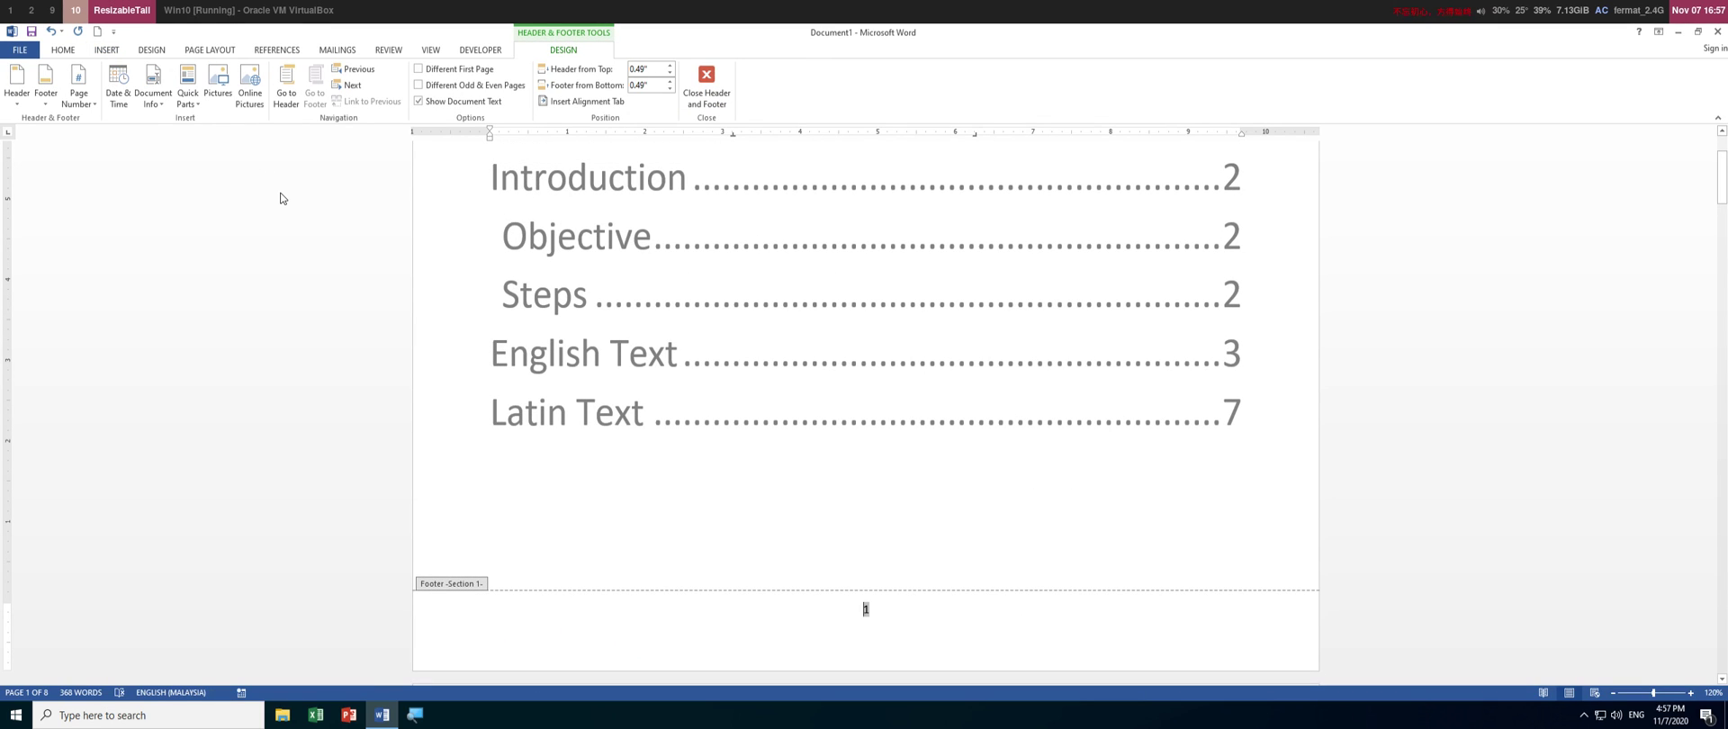
# Set the footer page number's font size to 36 and return to editing the document body.
pyautogui.click(61, 49)
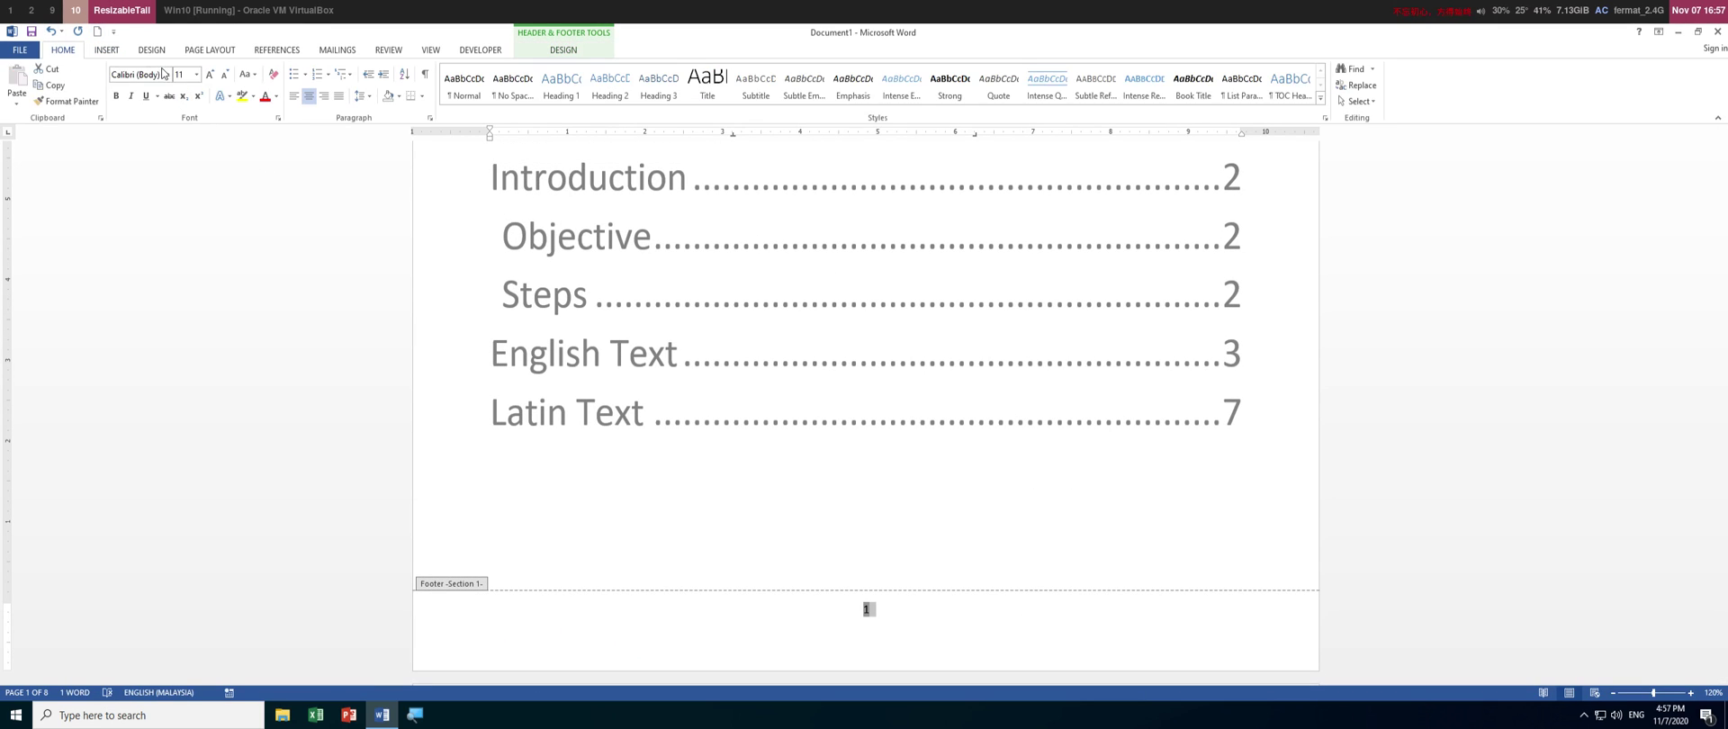
pyautogui.click(196, 76)
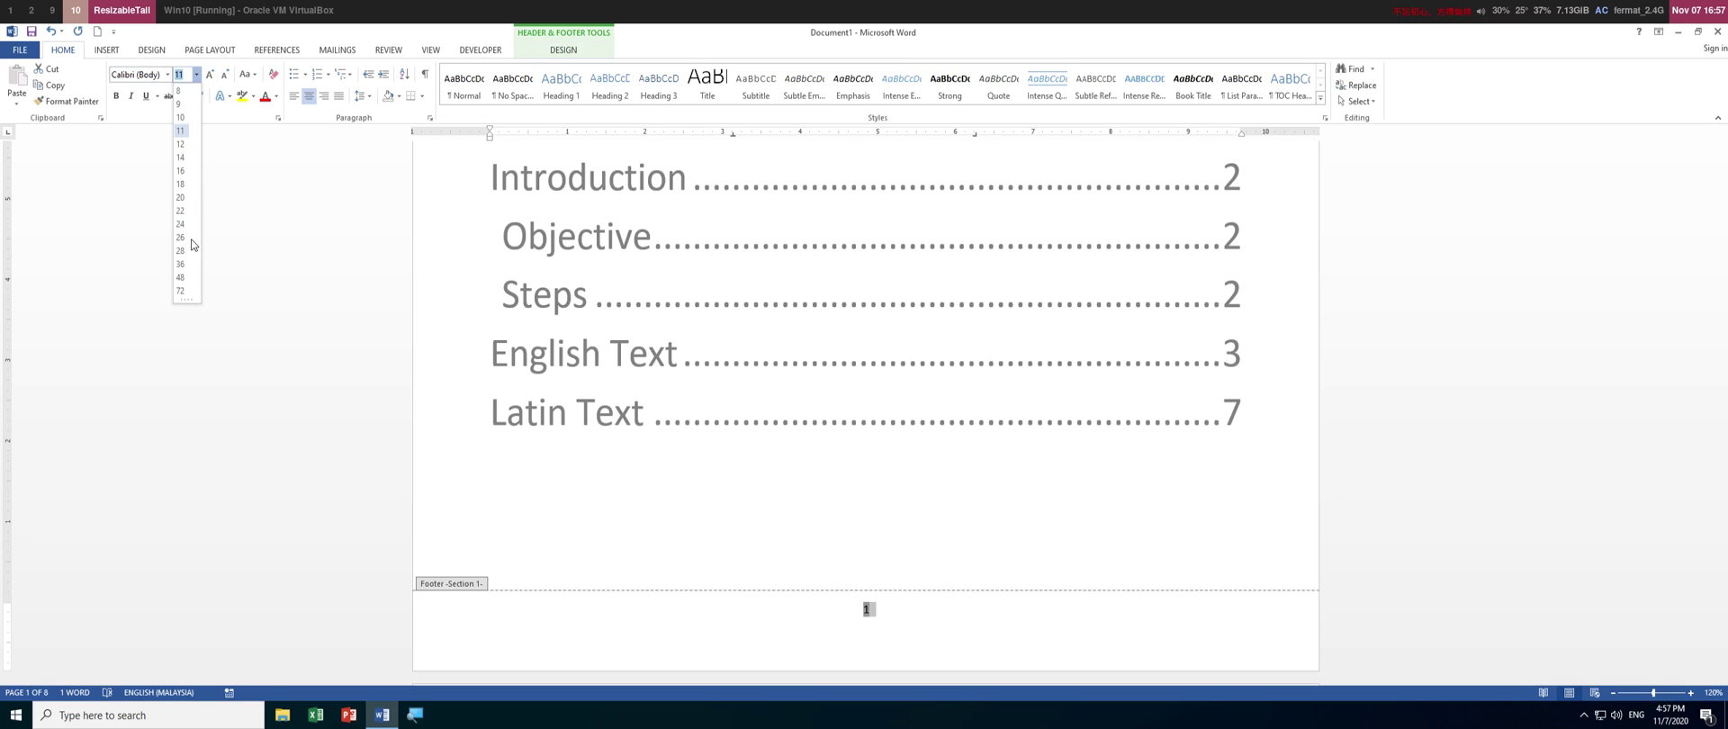
pyautogui.click(187, 271)
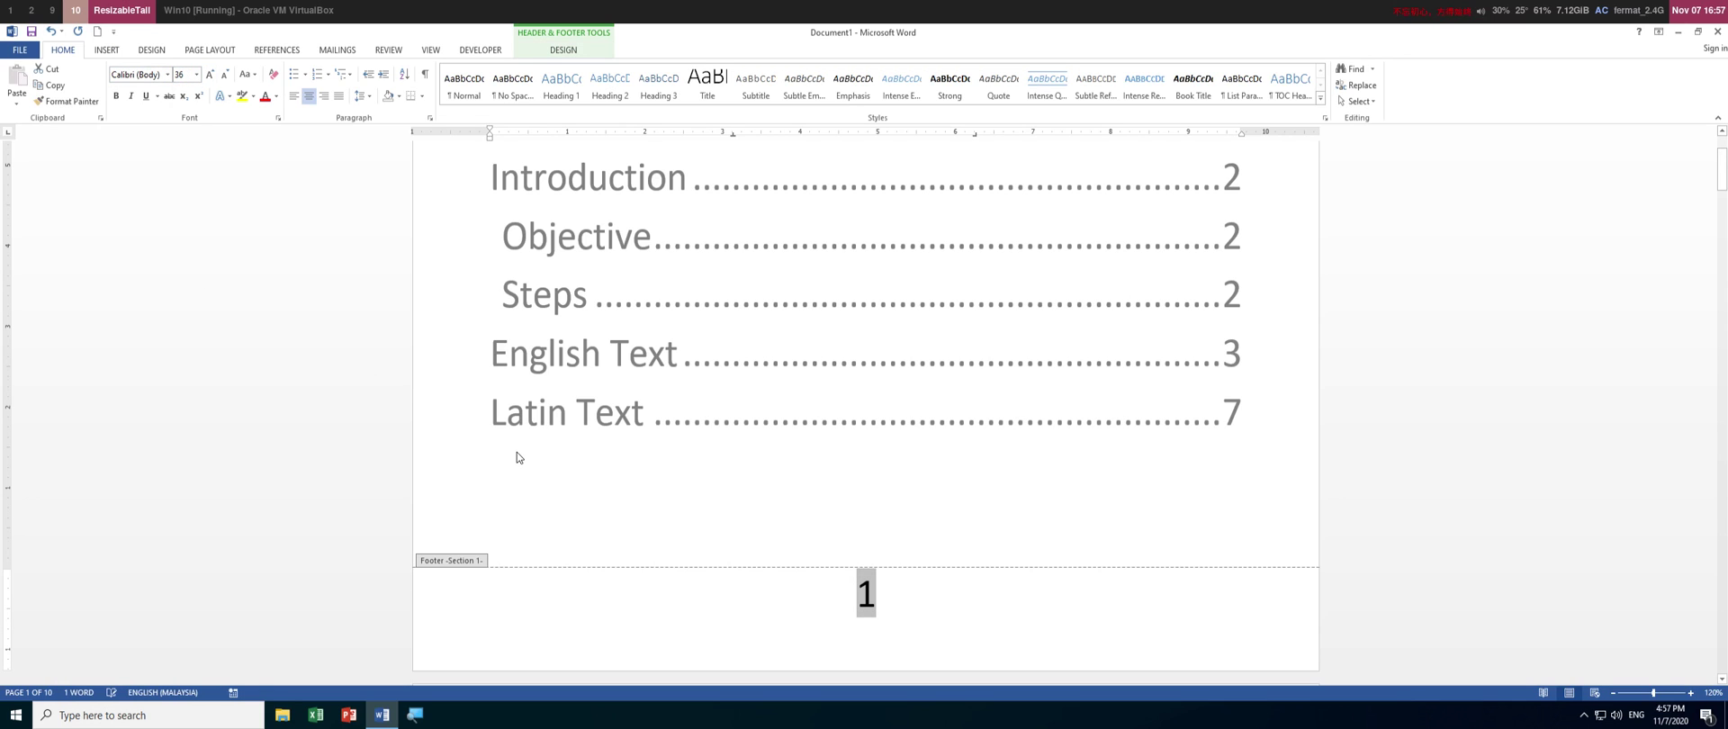
pyautogui.scroll(-15, 517, 427)
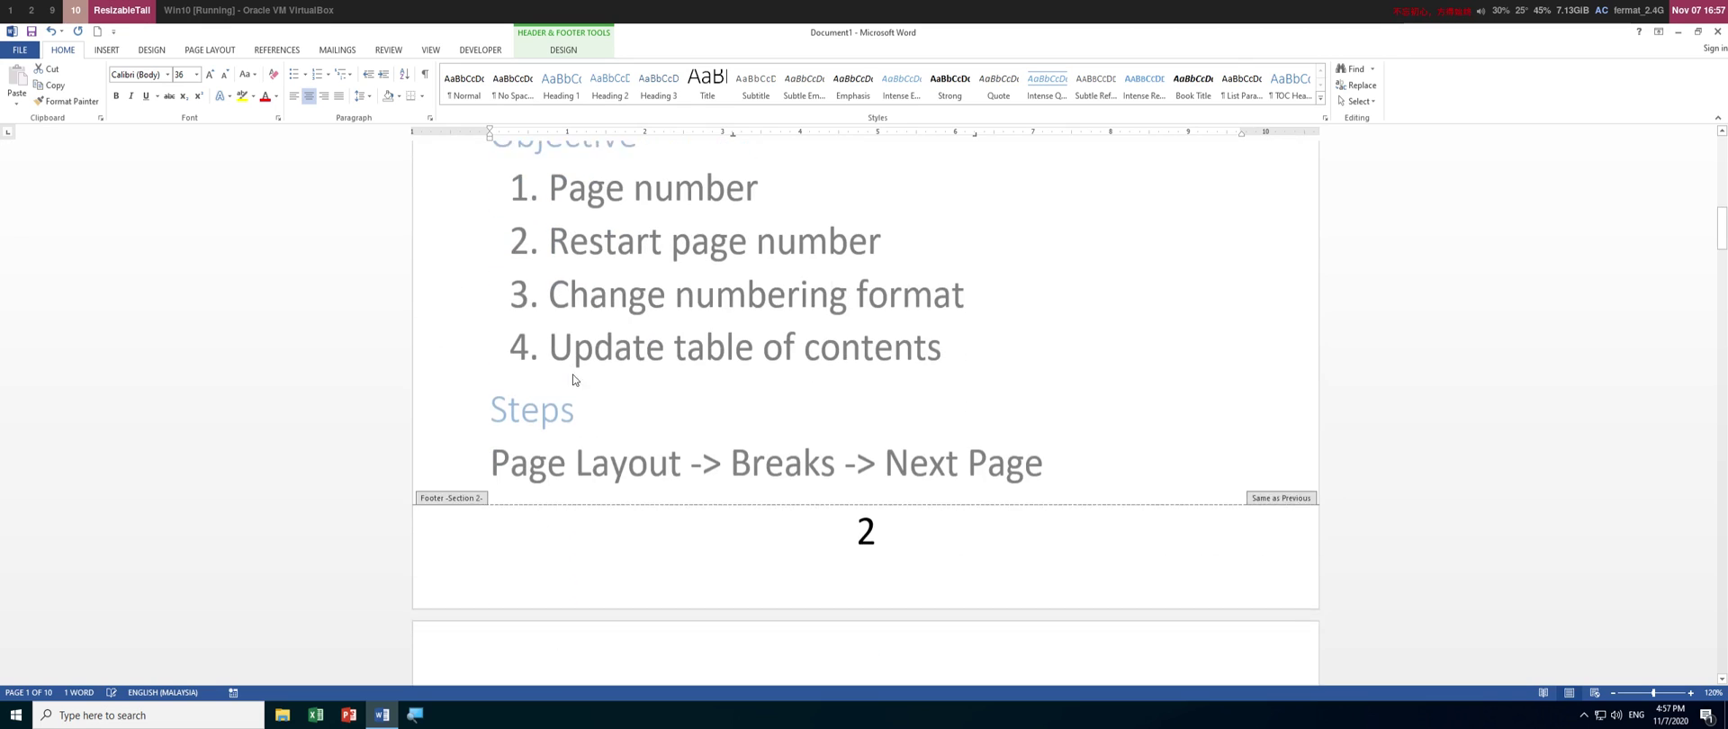
pyautogui.doubleClick(633, 337)
# Insert a page break directly before the "Steps" heading.
pyautogui.click(1047, 450)
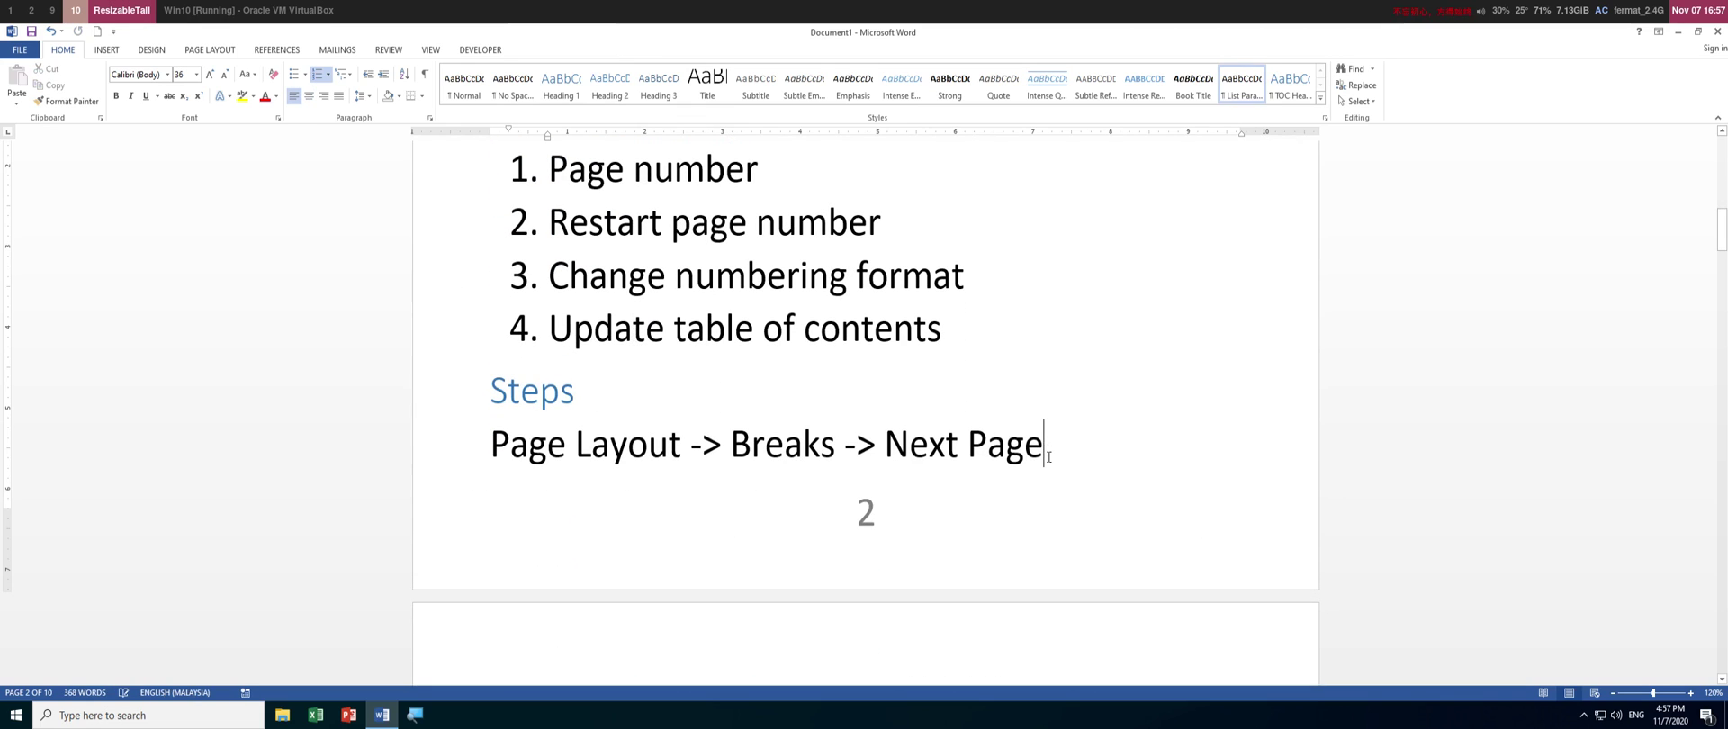
pyautogui.press('Up')
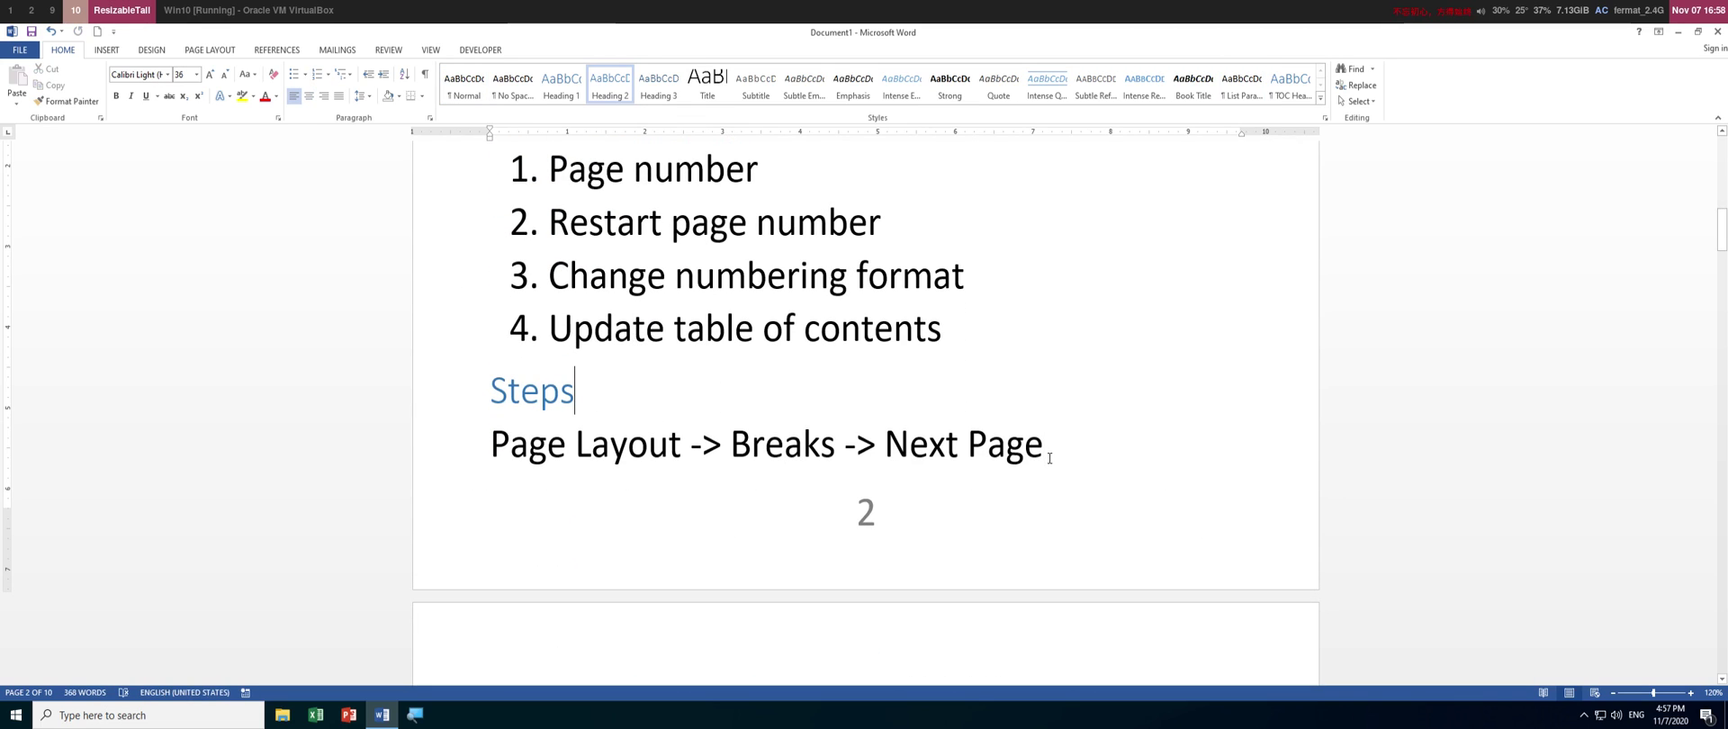
pyautogui.press('Home')
pyautogui.hotkey('ctrl', 'Return')
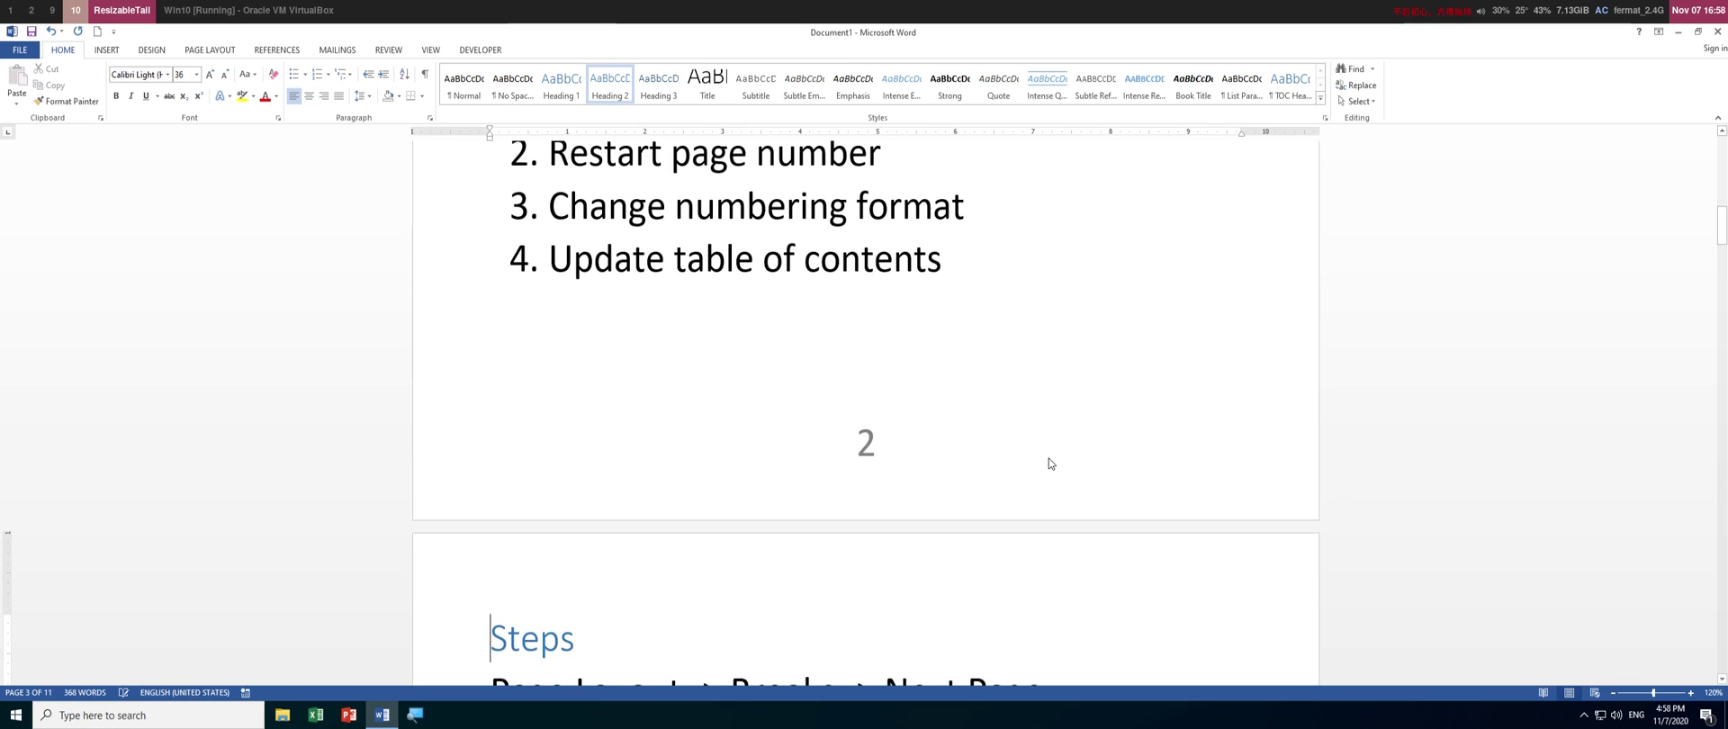
# Add the line "Insert -> Page Number" below "Page Layout -> Breaks -> Next Page" under the Steps heading.
pyautogui.scroll(-2, 1058, 457)
pyautogui.click(1067, 529)
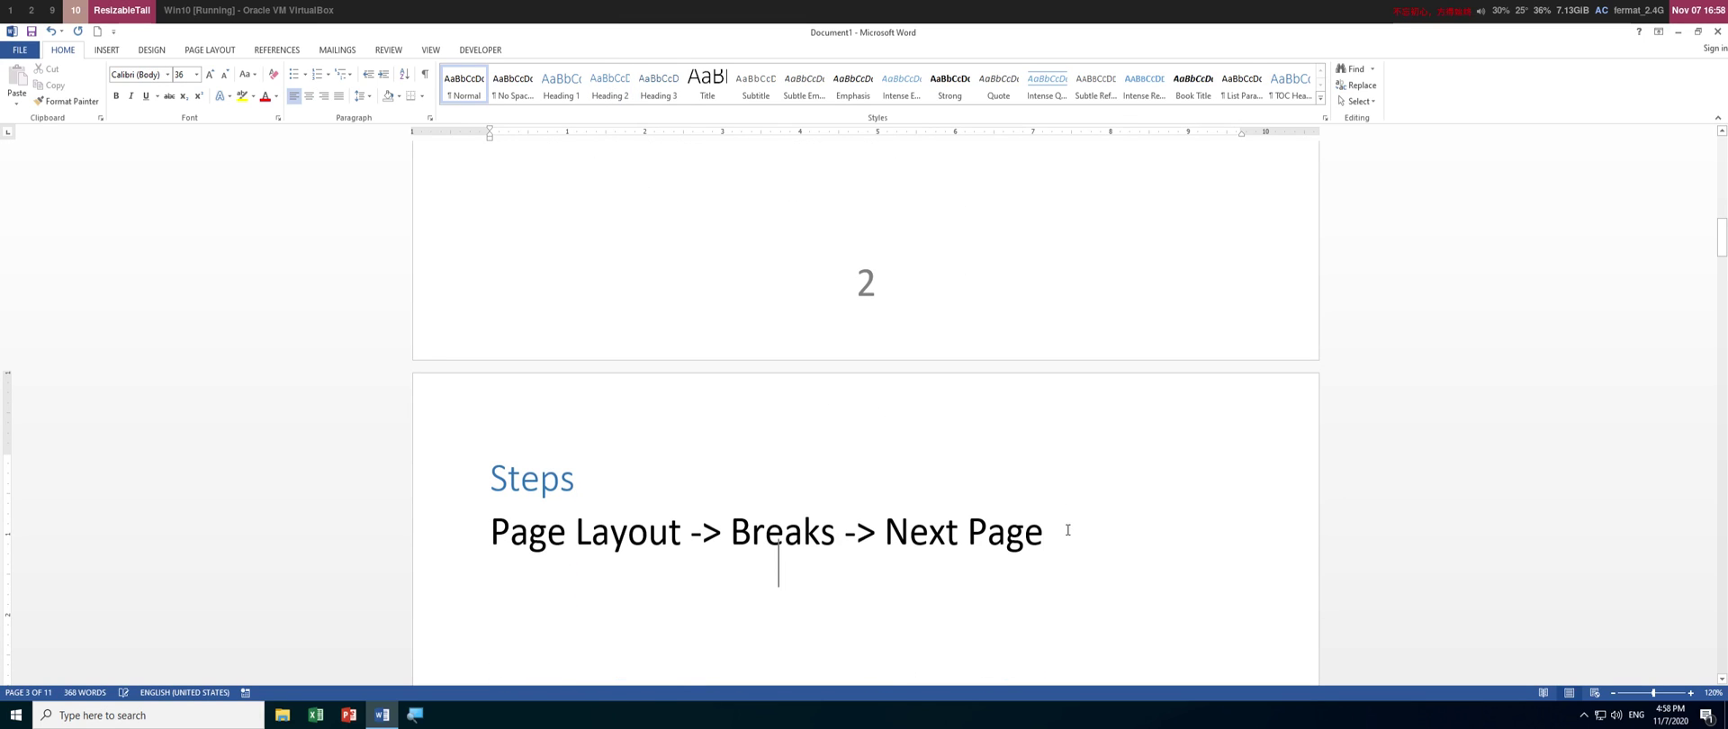
pyautogui.press('Return')
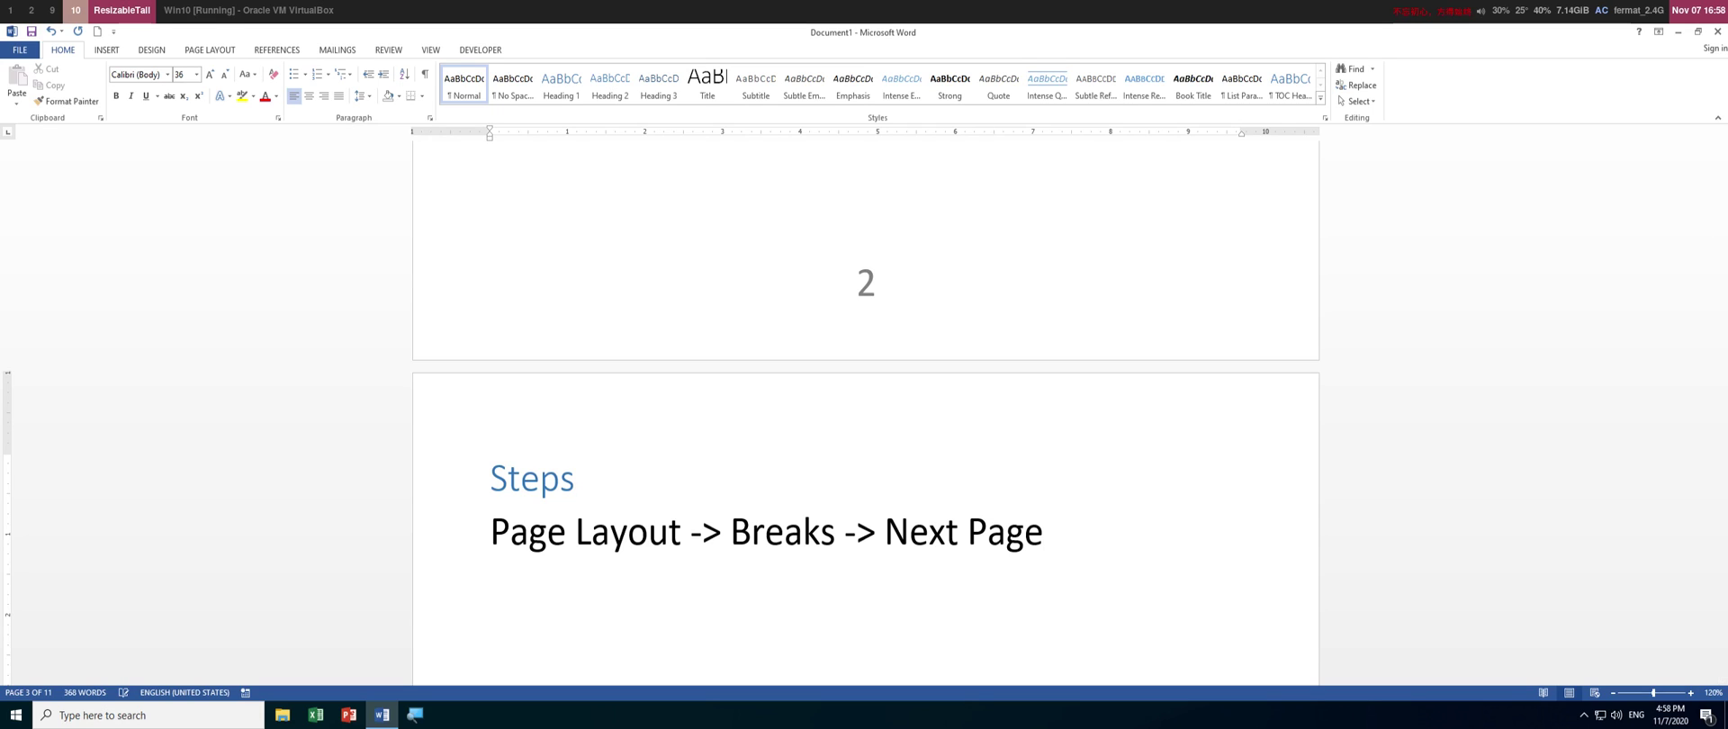
pyautogui.click(491, 592)
pyautogui.write('Inse')
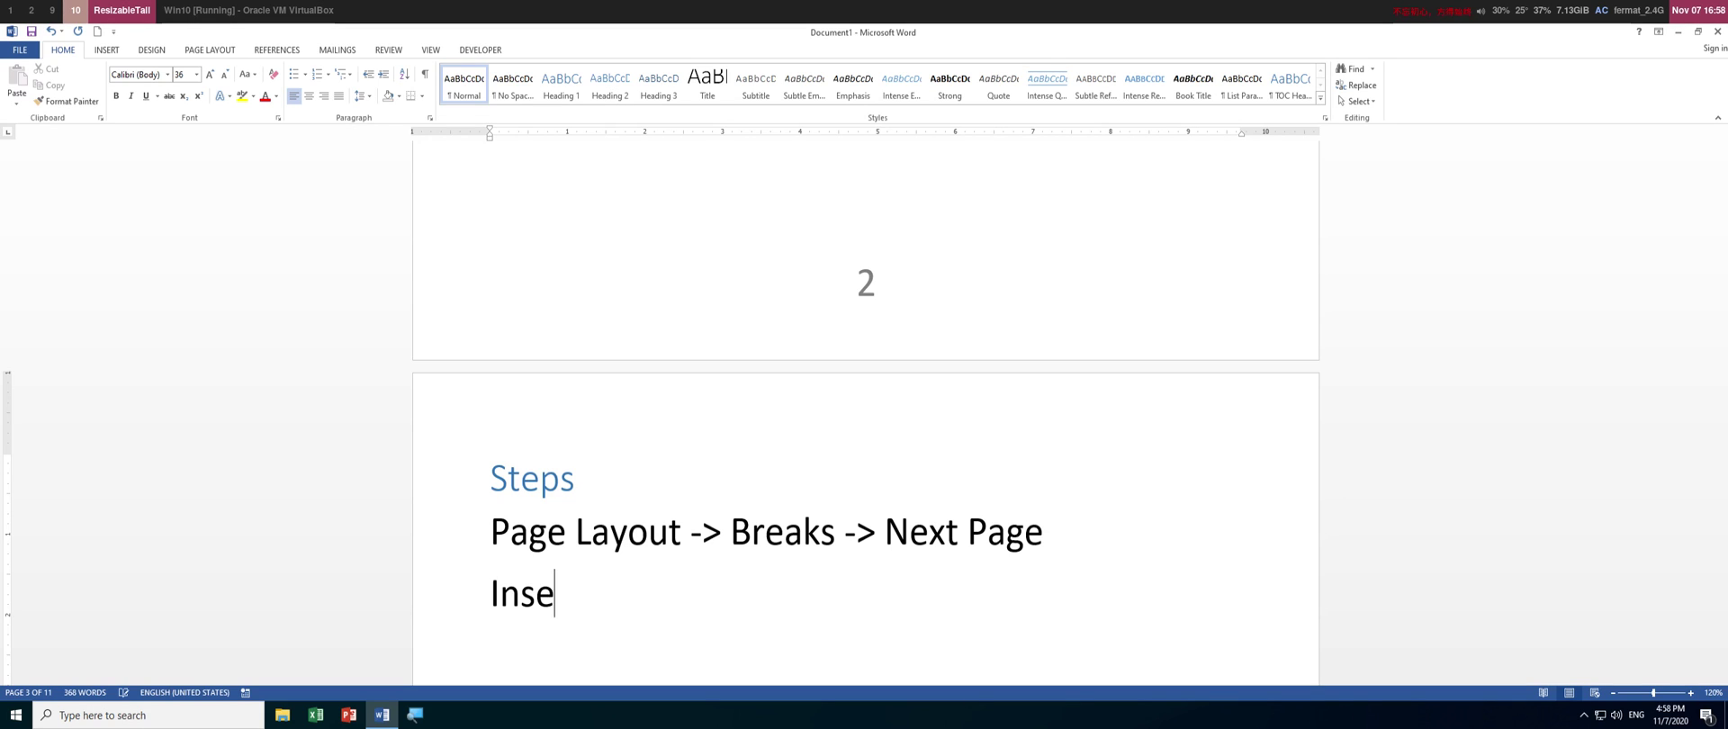
pyautogui.write('rt -> Pa')
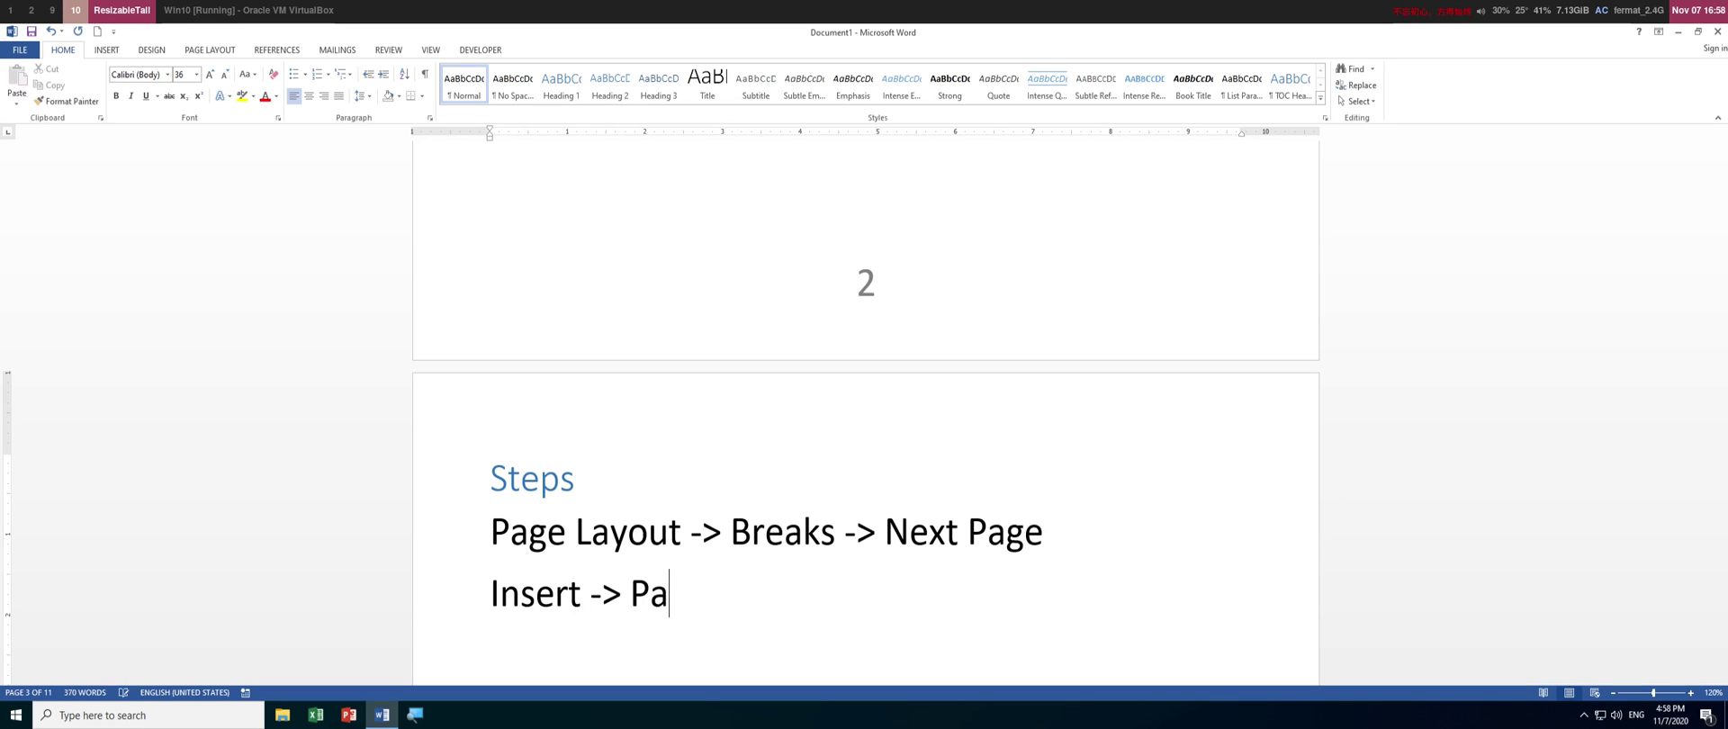
pyautogui.write('ge Number')
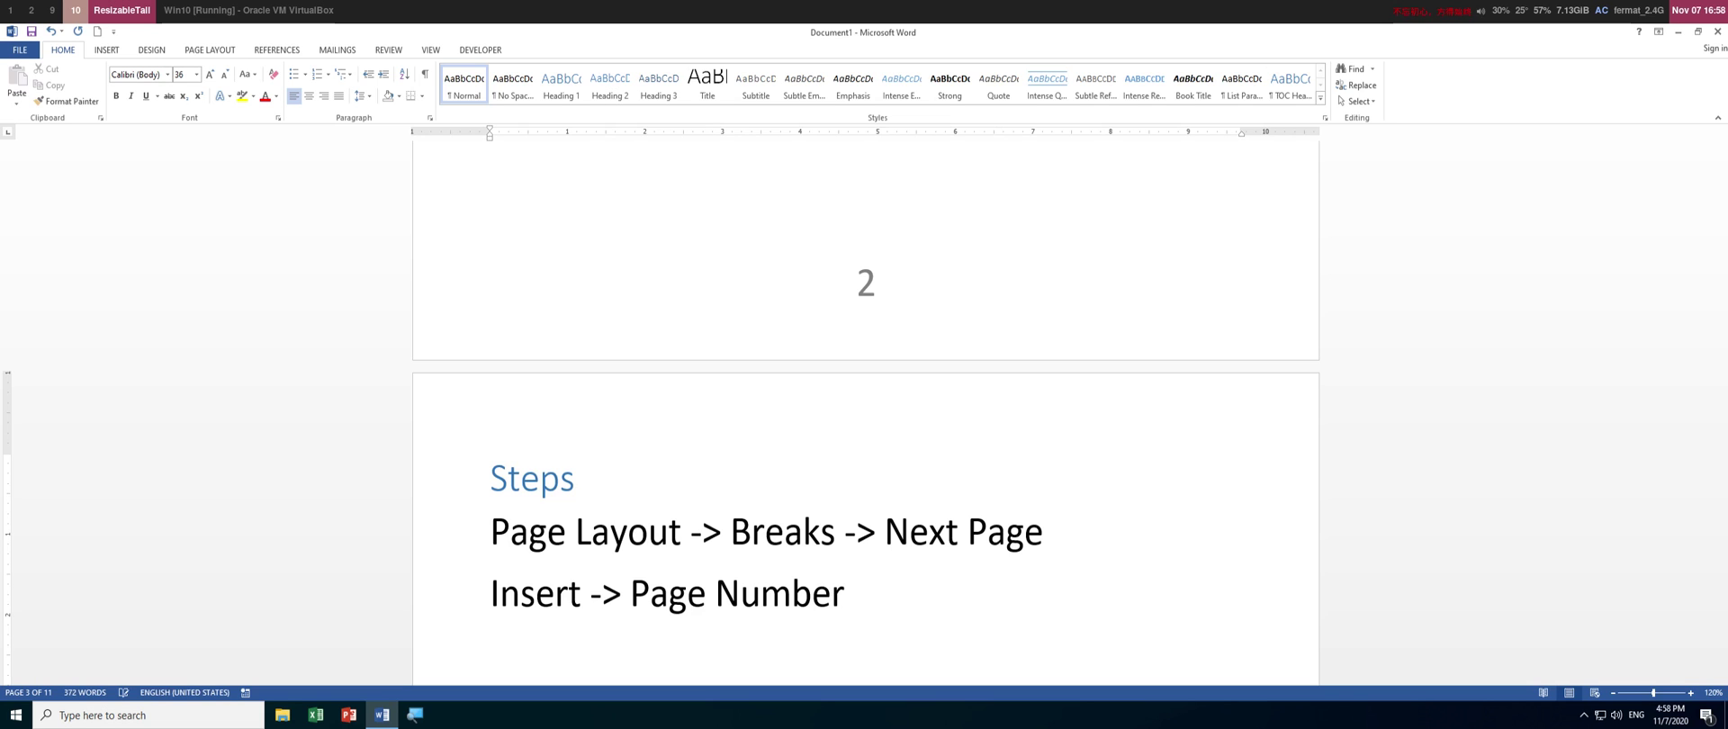
# Unlink the Section 3 footer on the "English Text" page from the previous section.
pyautogui.scroll(-10, 1054, 487)
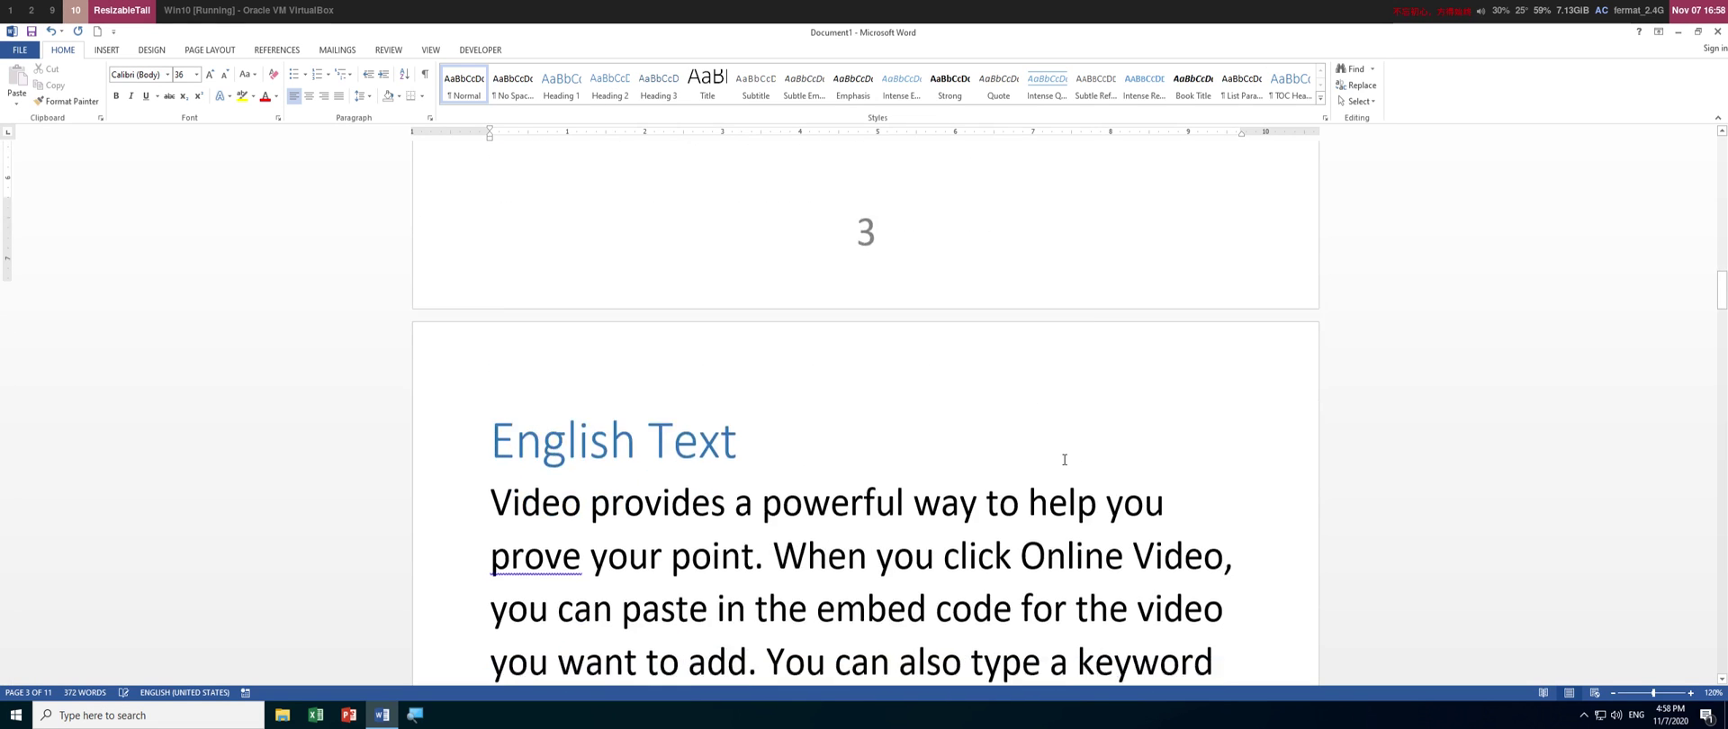
pyautogui.scroll(-3, 1058, 466)
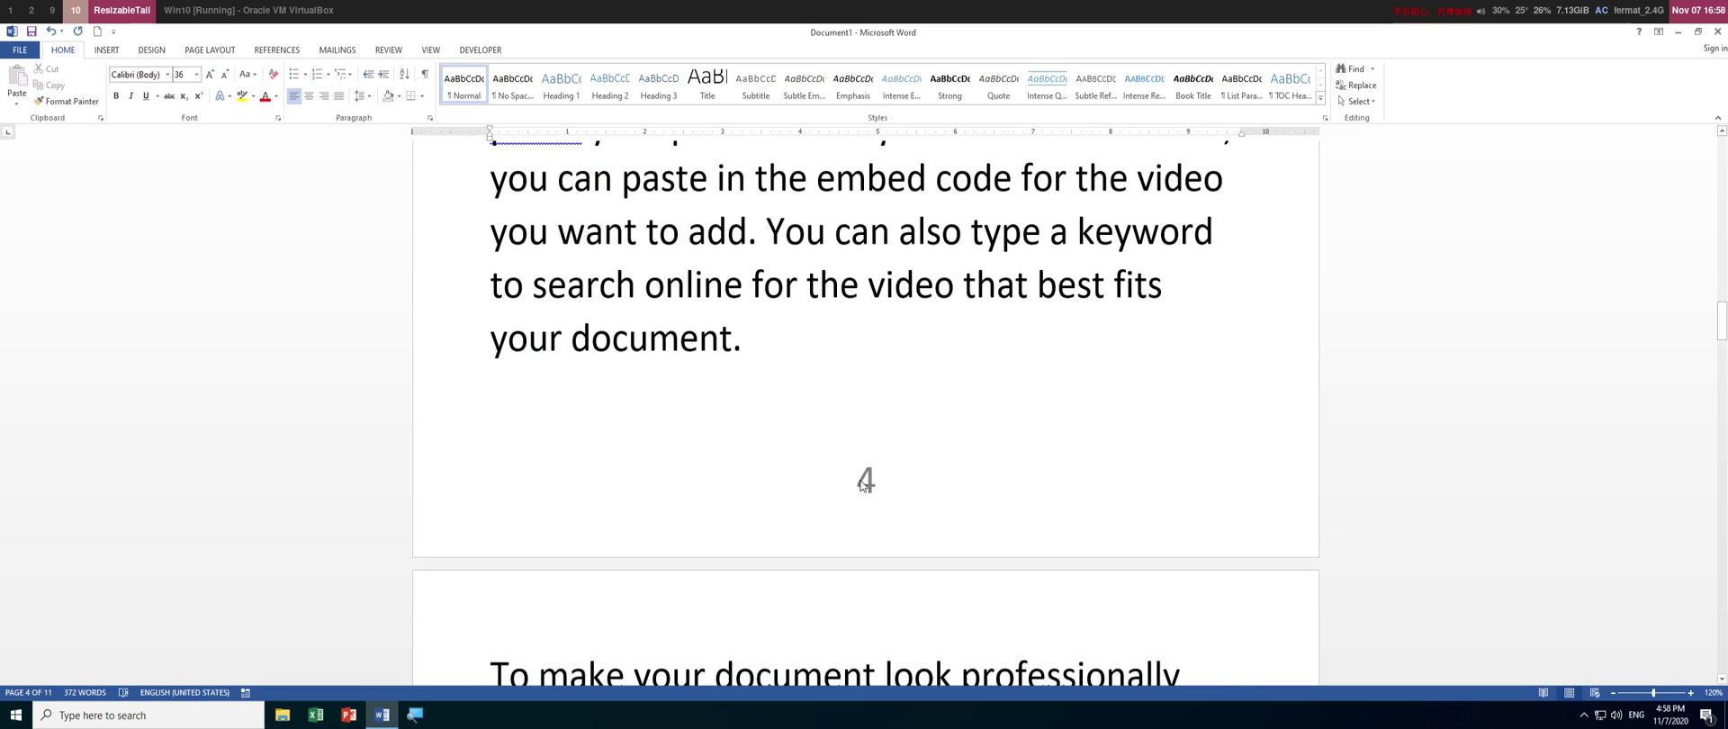
pyautogui.doubleClick(863, 485)
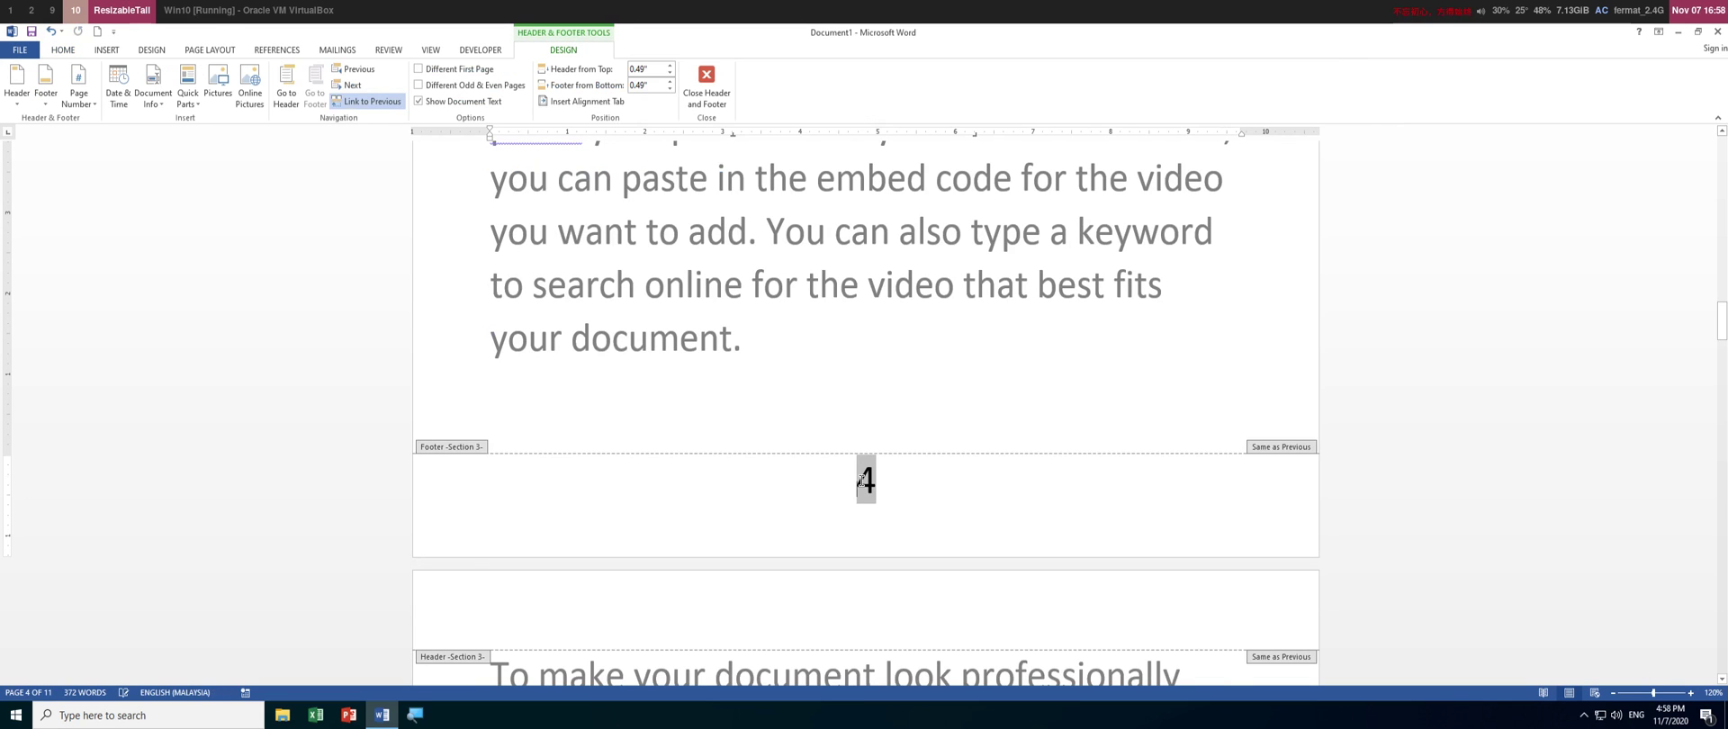
pyautogui.rightClick(861, 485)
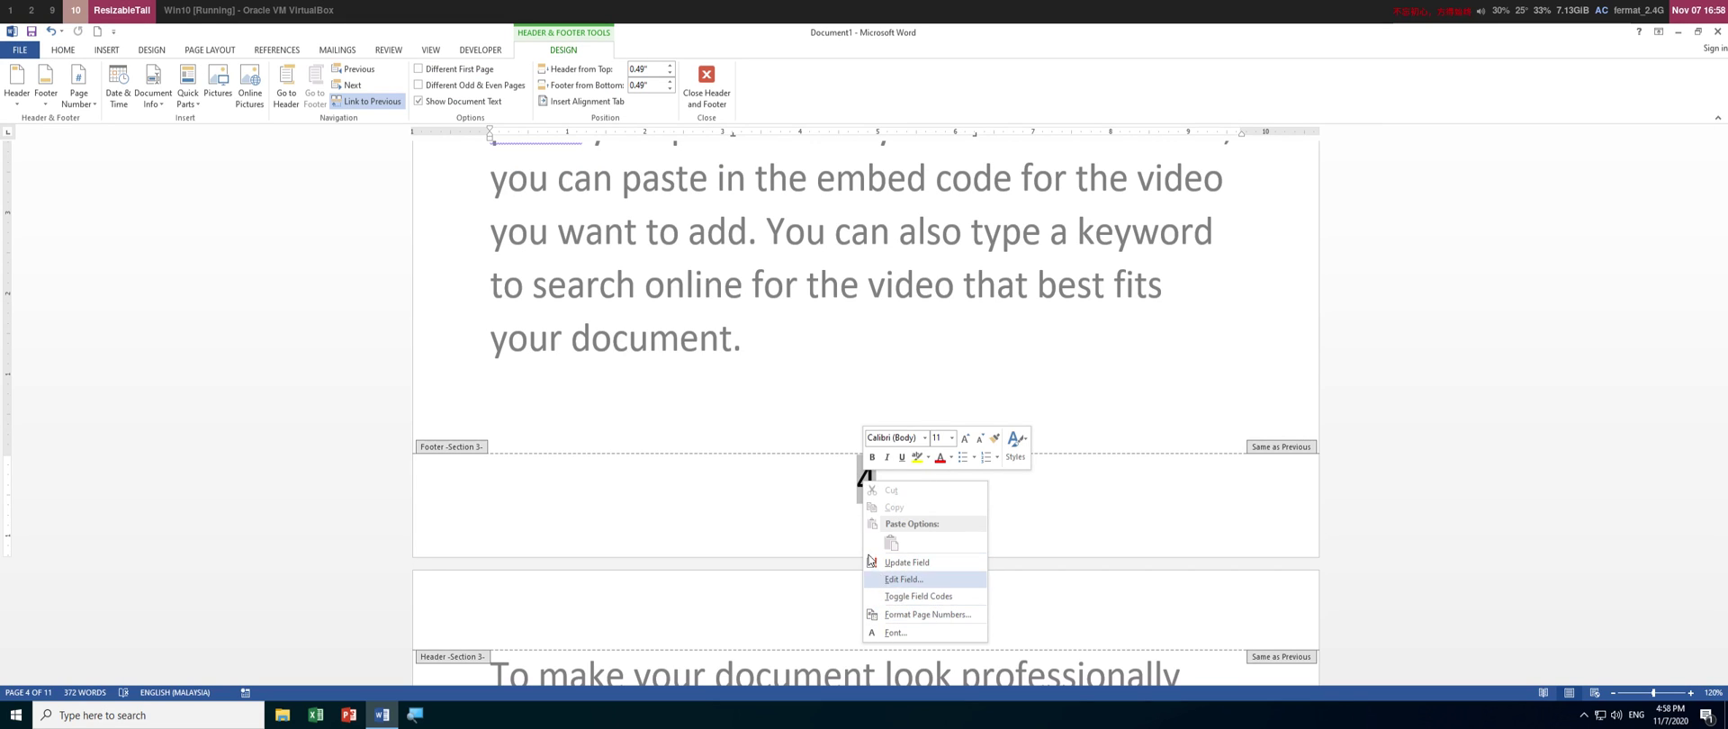
pyautogui.click(850, 505)
pyautogui.tripleClick(862, 487)
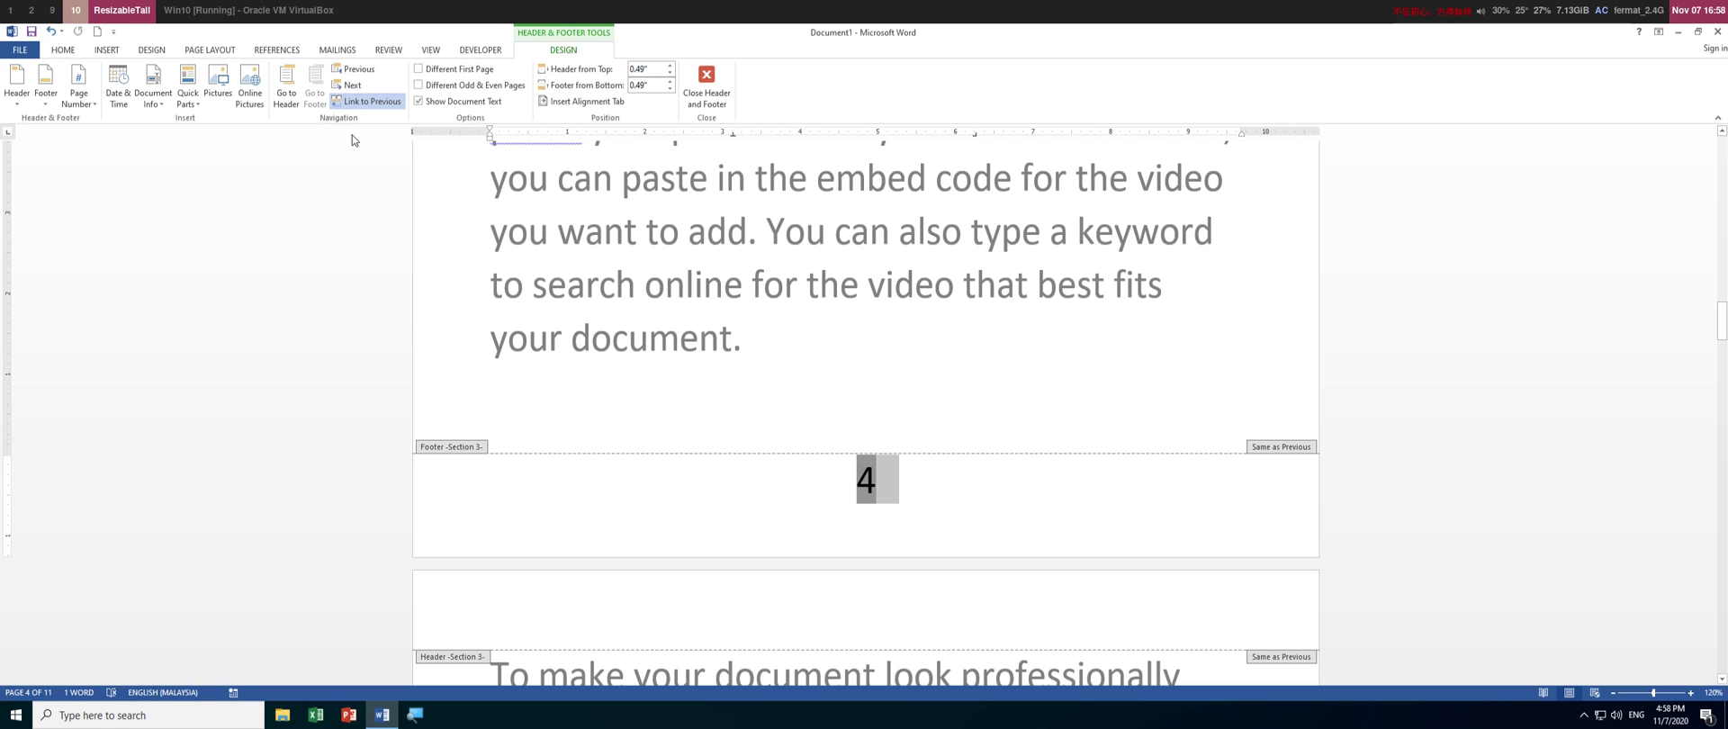
pyautogui.click(369, 101)
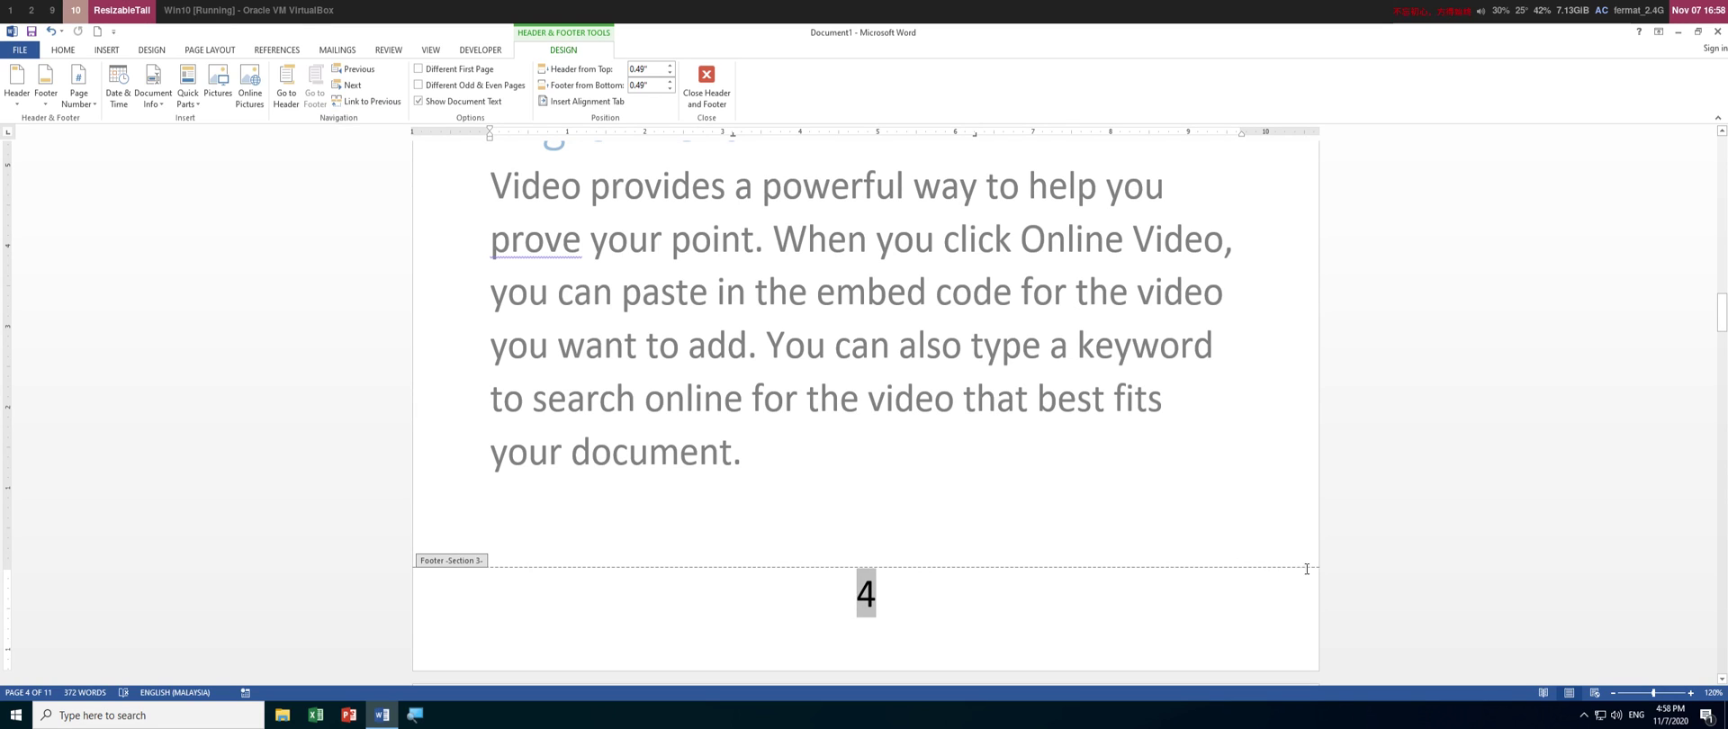
# Relink the Section 3 footer to the previous section, accepting its replacement, and turn the link off again.
pyautogui.click(353, 101)
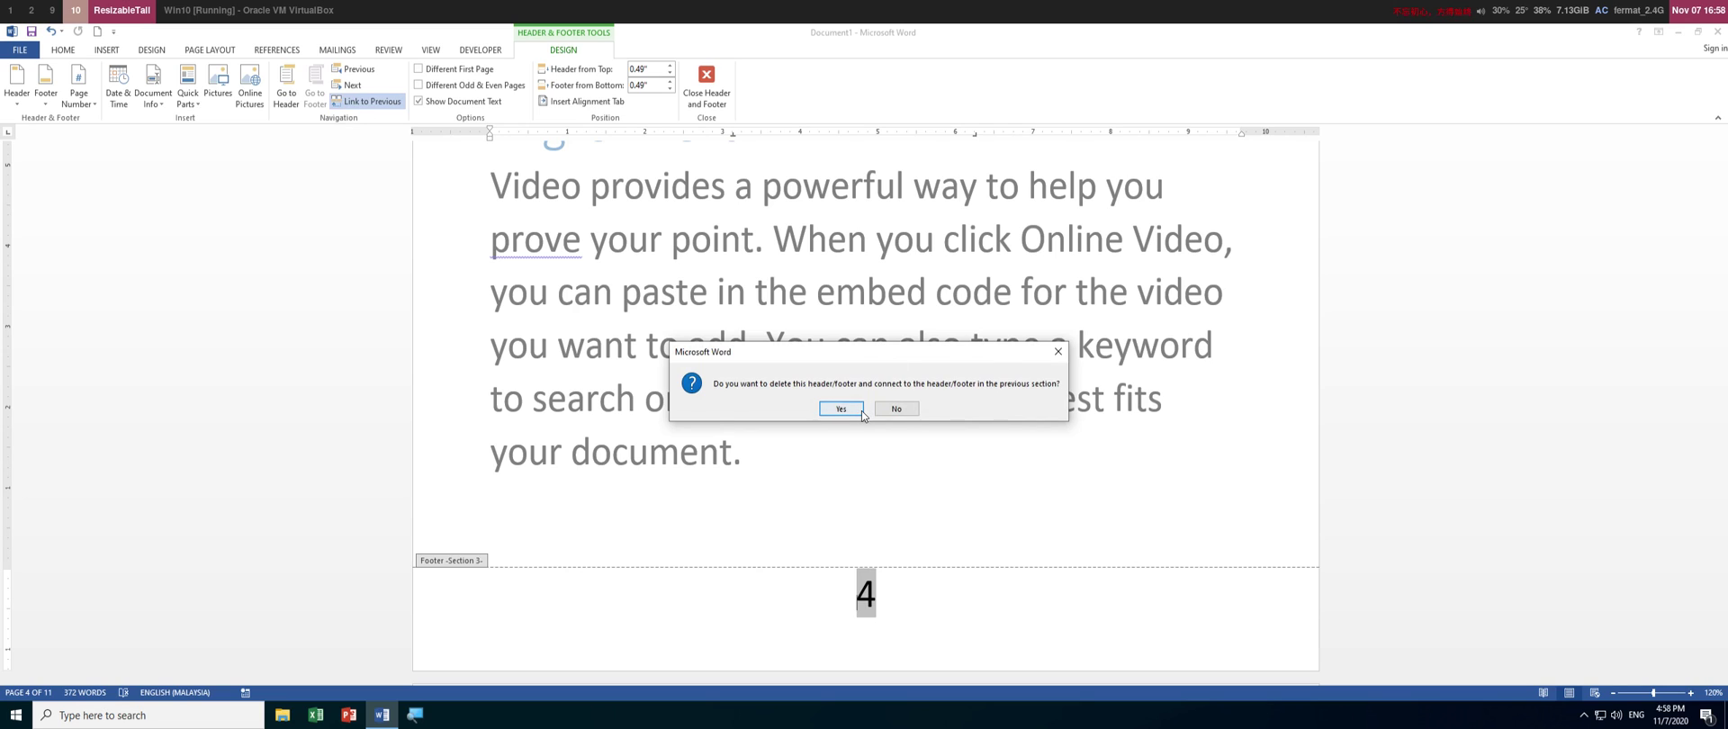
pyautogui.click(824, 409)
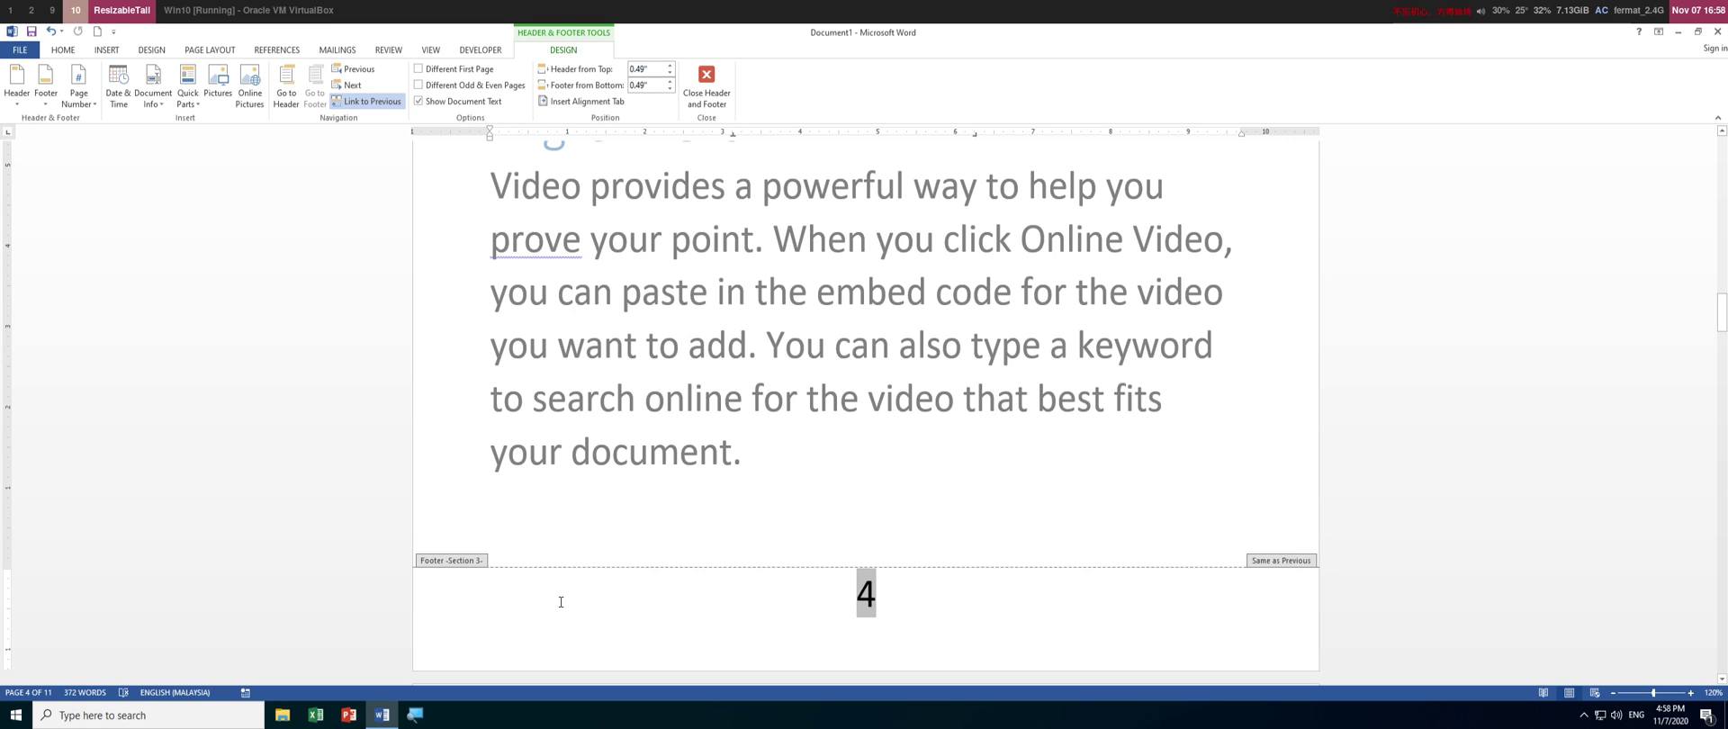
pyautogui.click(351, 100)
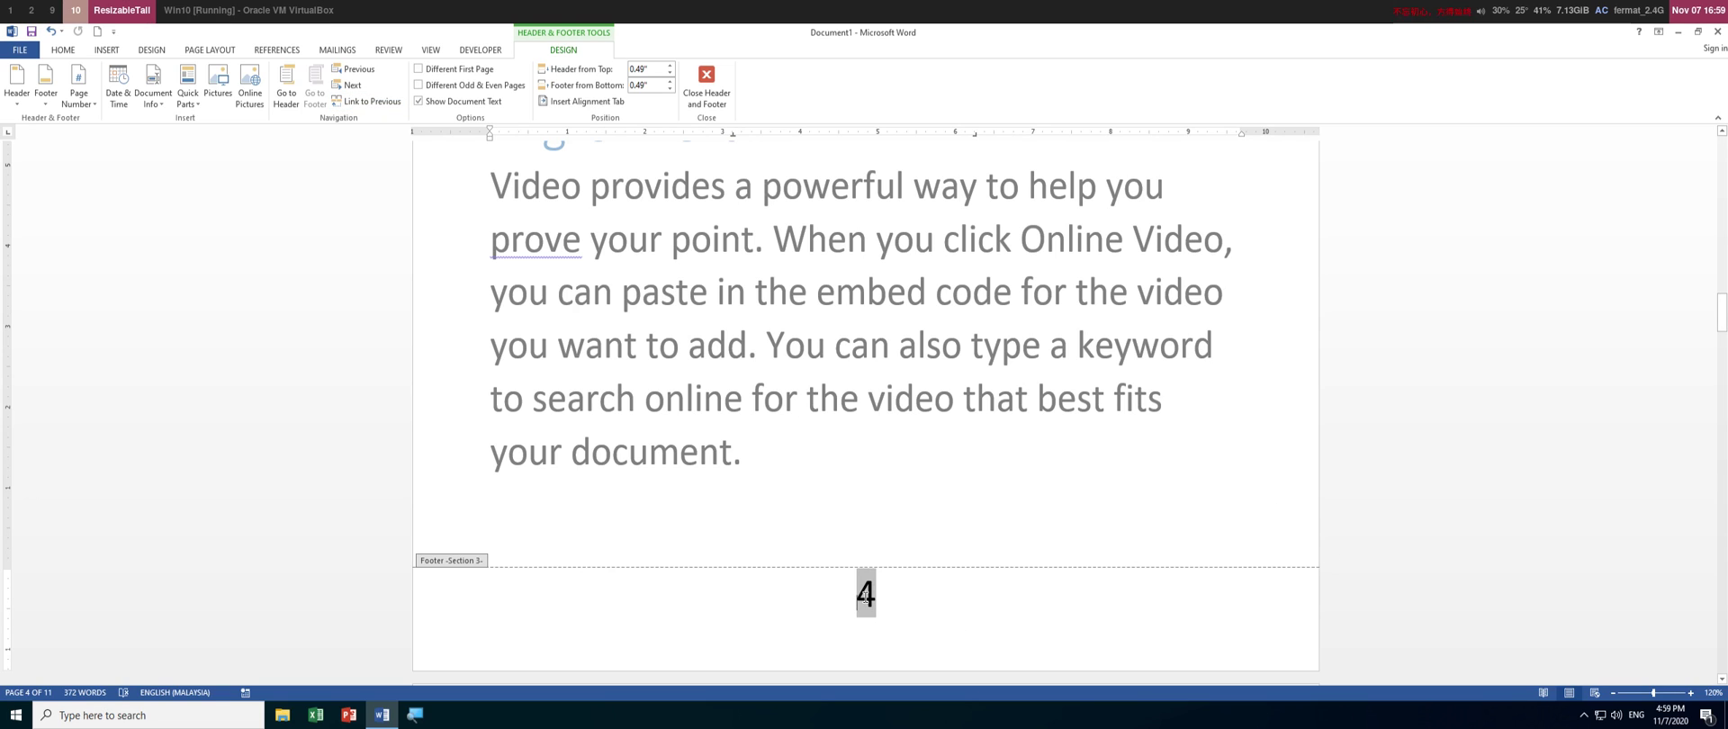
# Restart the Section 3 page numbering at 1 instead of continuing from the previous section.
pyautogui.rightClick(866, 601)
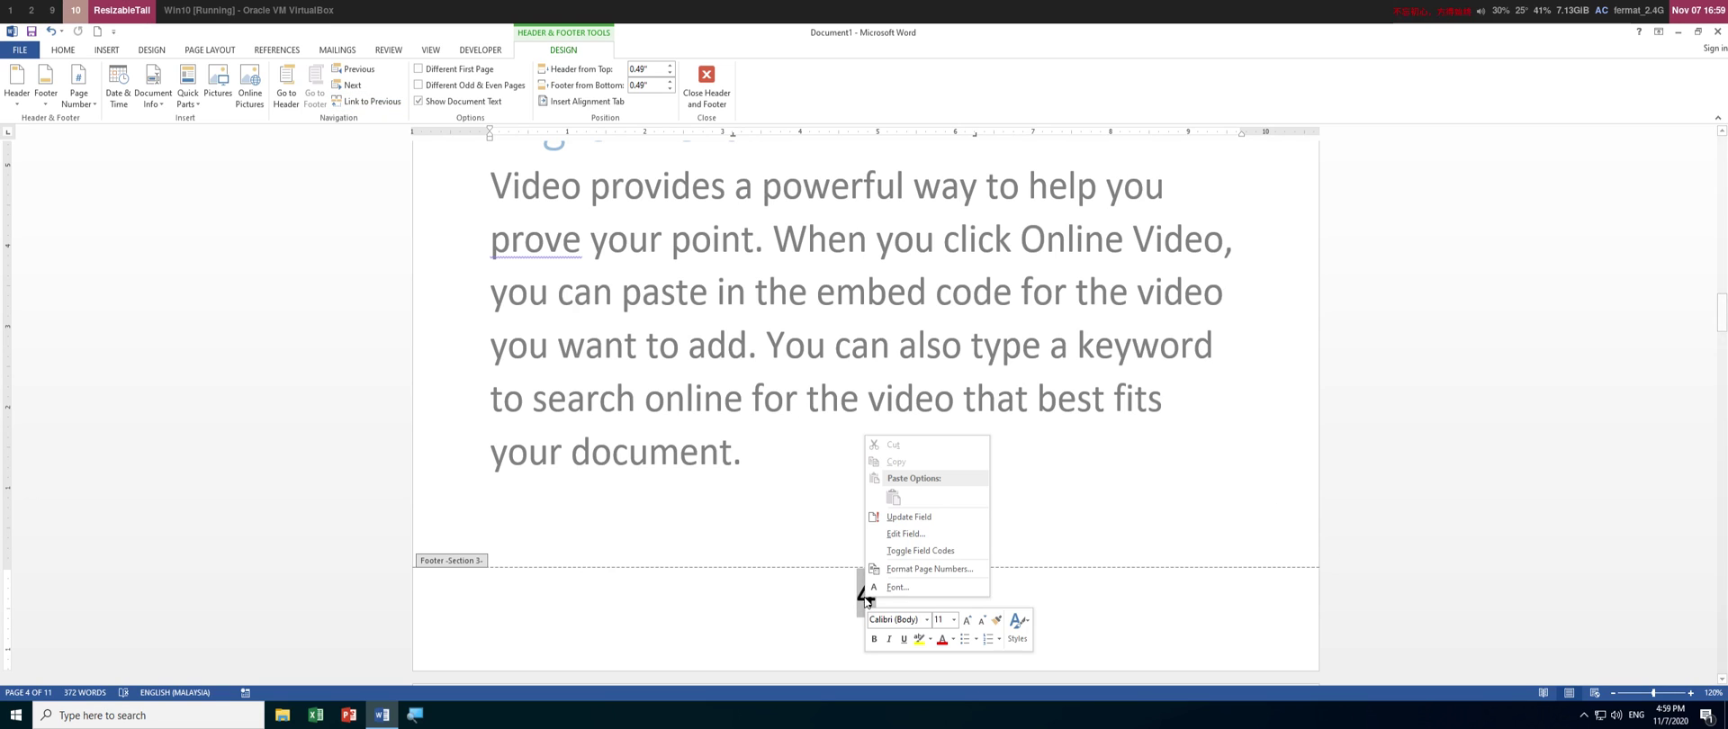
pyautogui.click(910, 569)
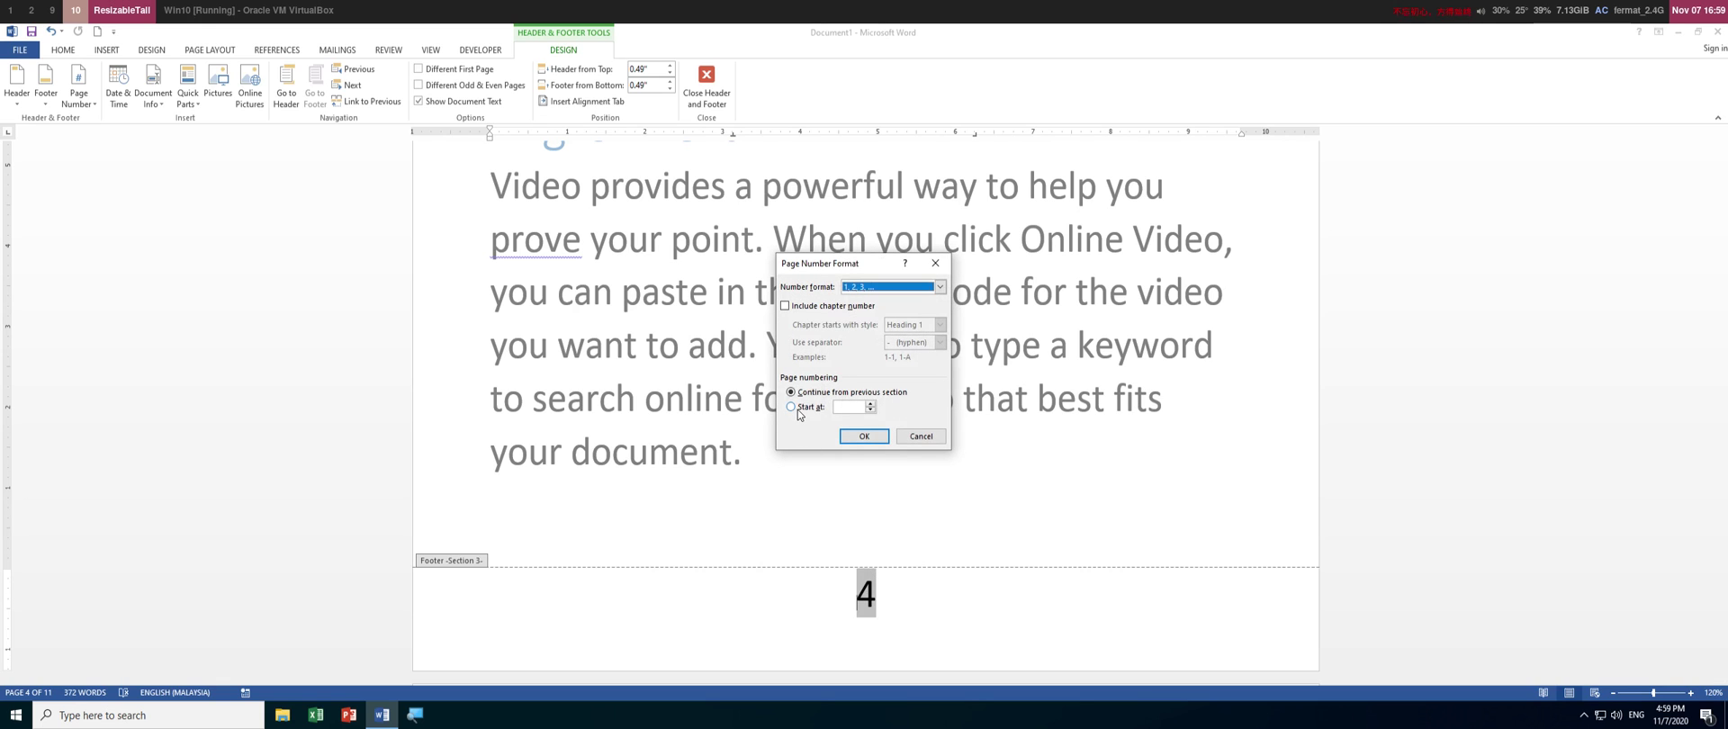
pyautogui.click(796, 407)
pyautogui.click(862, 437)
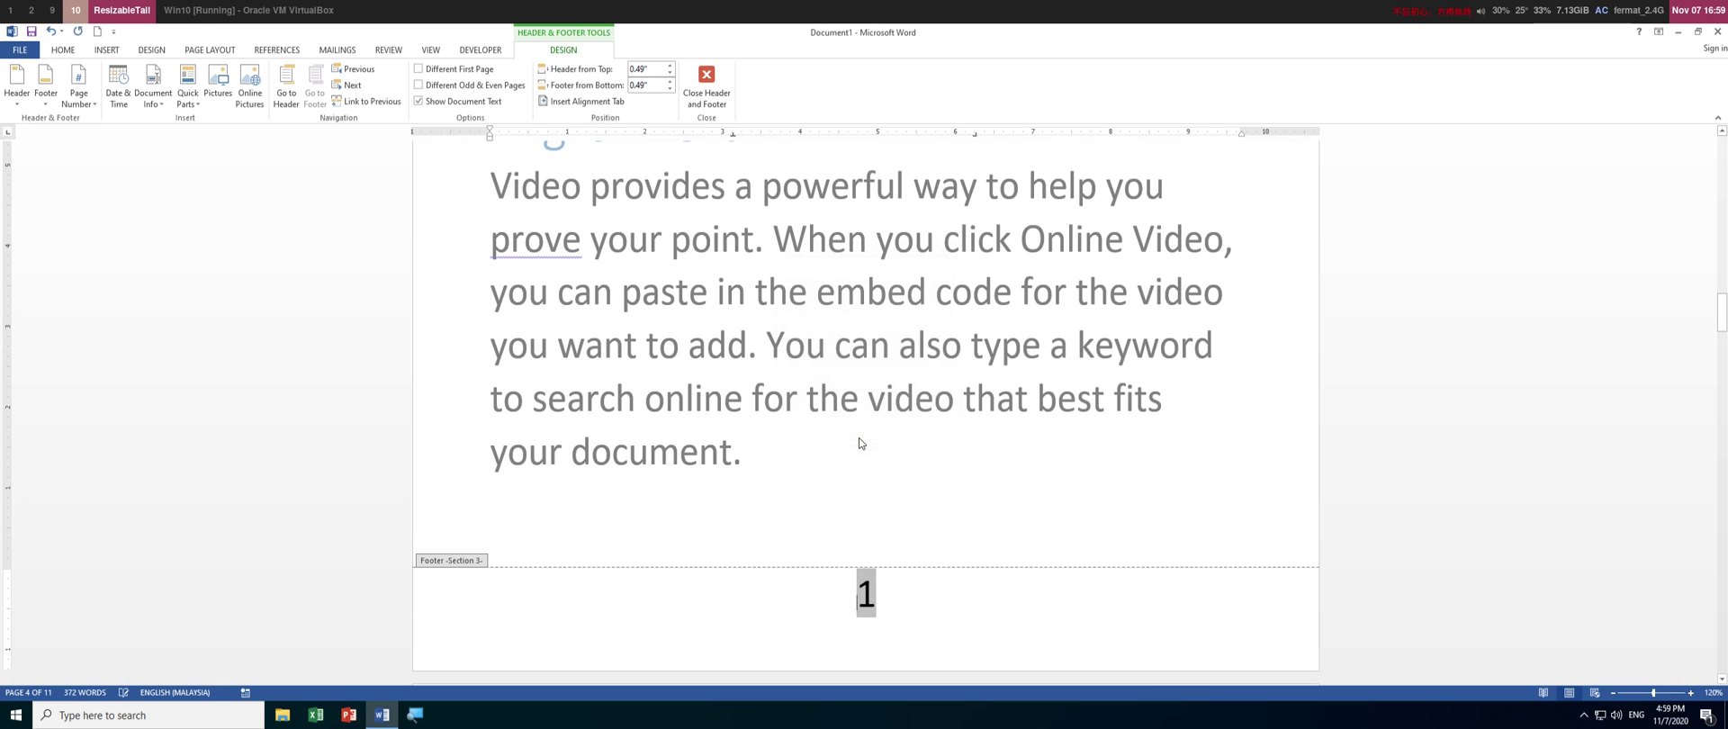
# Compare the footer page numbers at the end of Section 2 and in Section 3, and return to the document body.
pyautogui.scroll(4, 882, 351)
pyautogui.click(869, 286)
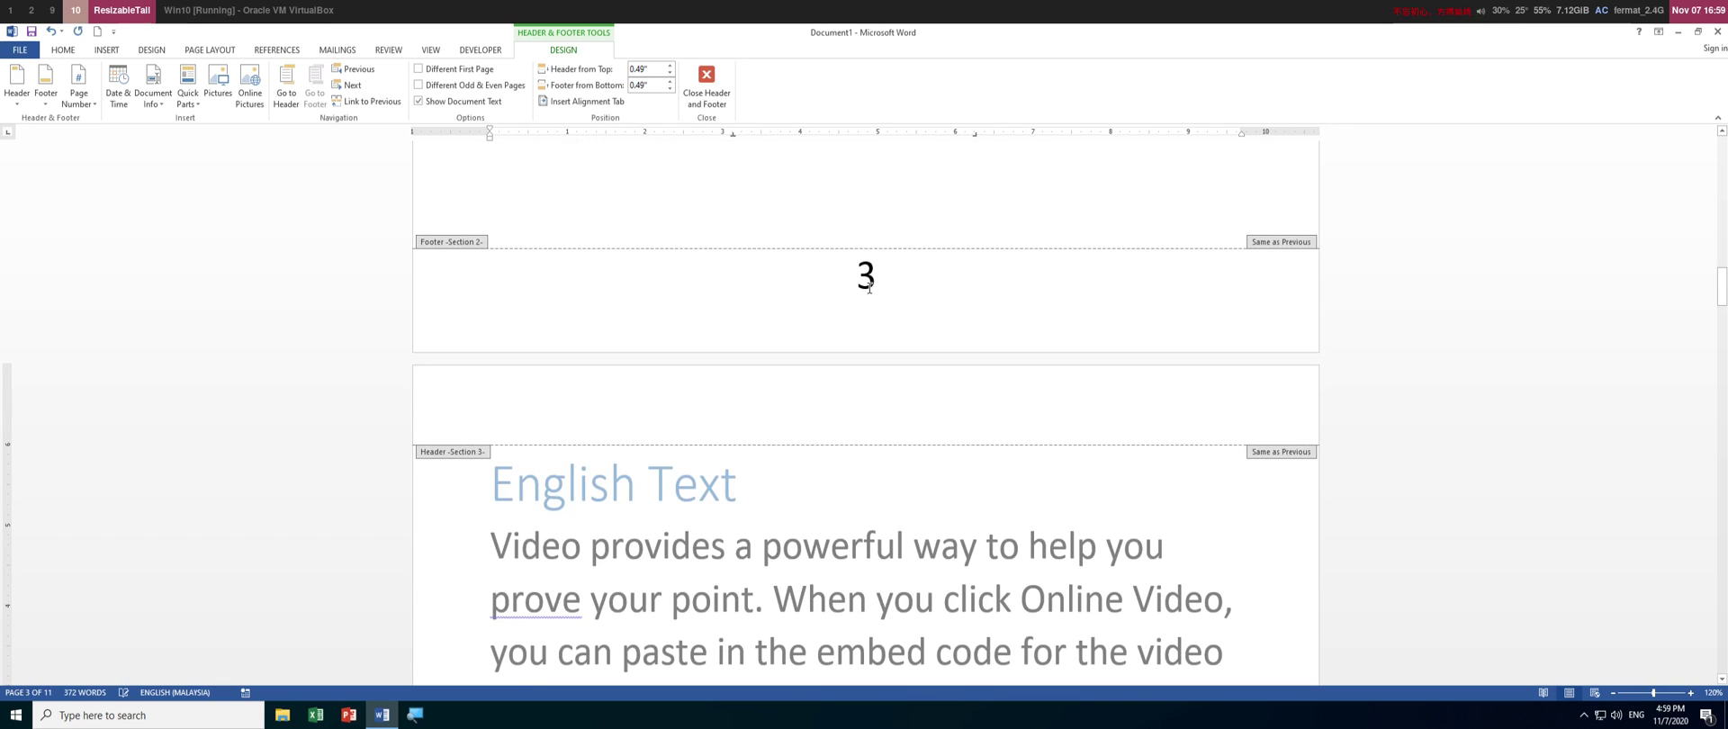
pyautogui.scroll(-5, 871, 297)
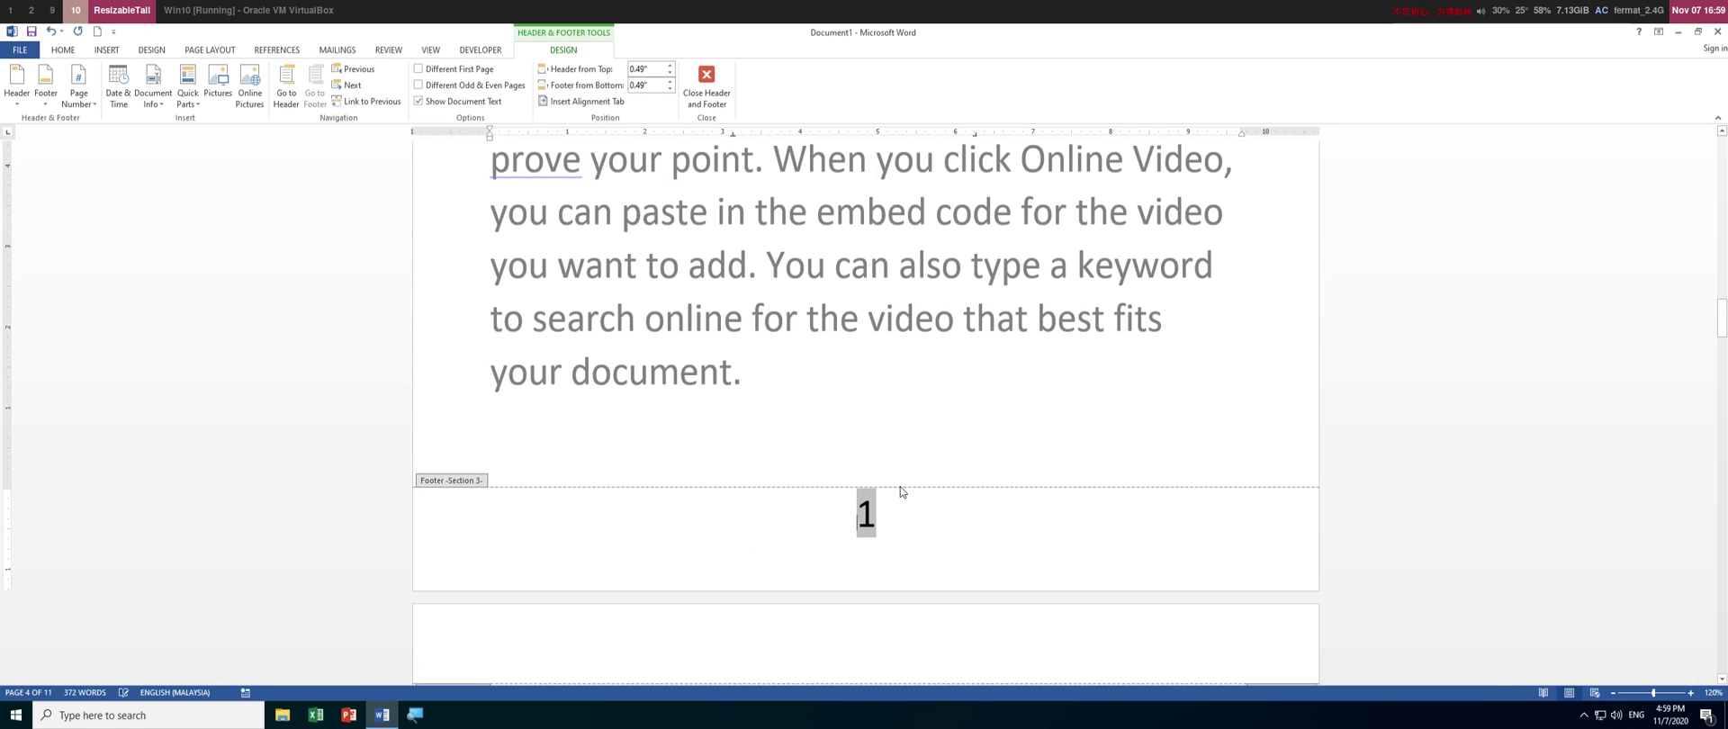
pyautogui.scroll(-10, 911, 490)
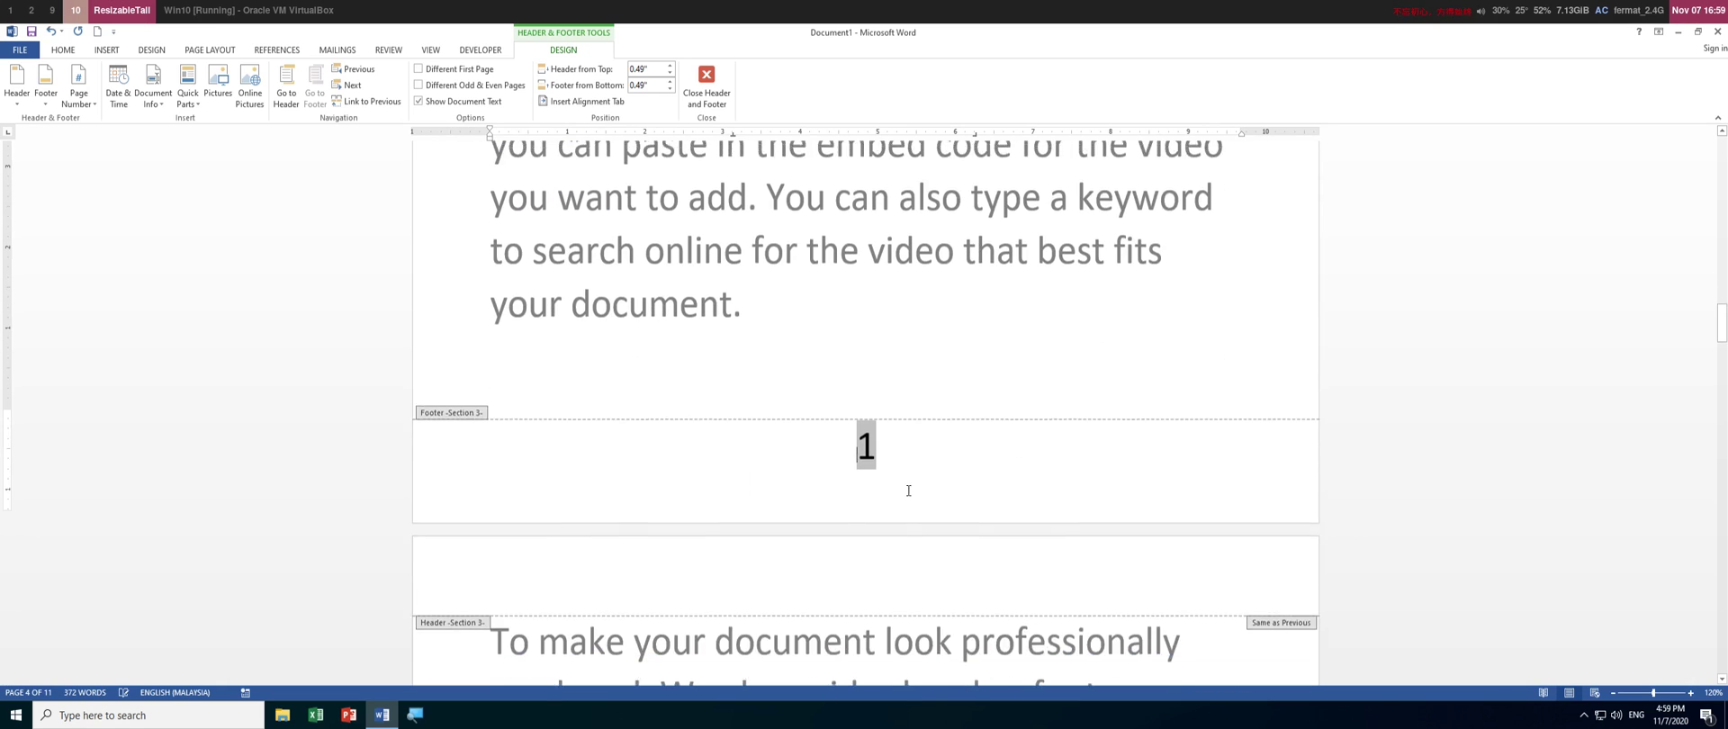
pyautogui.scroll(10, 903, 501)
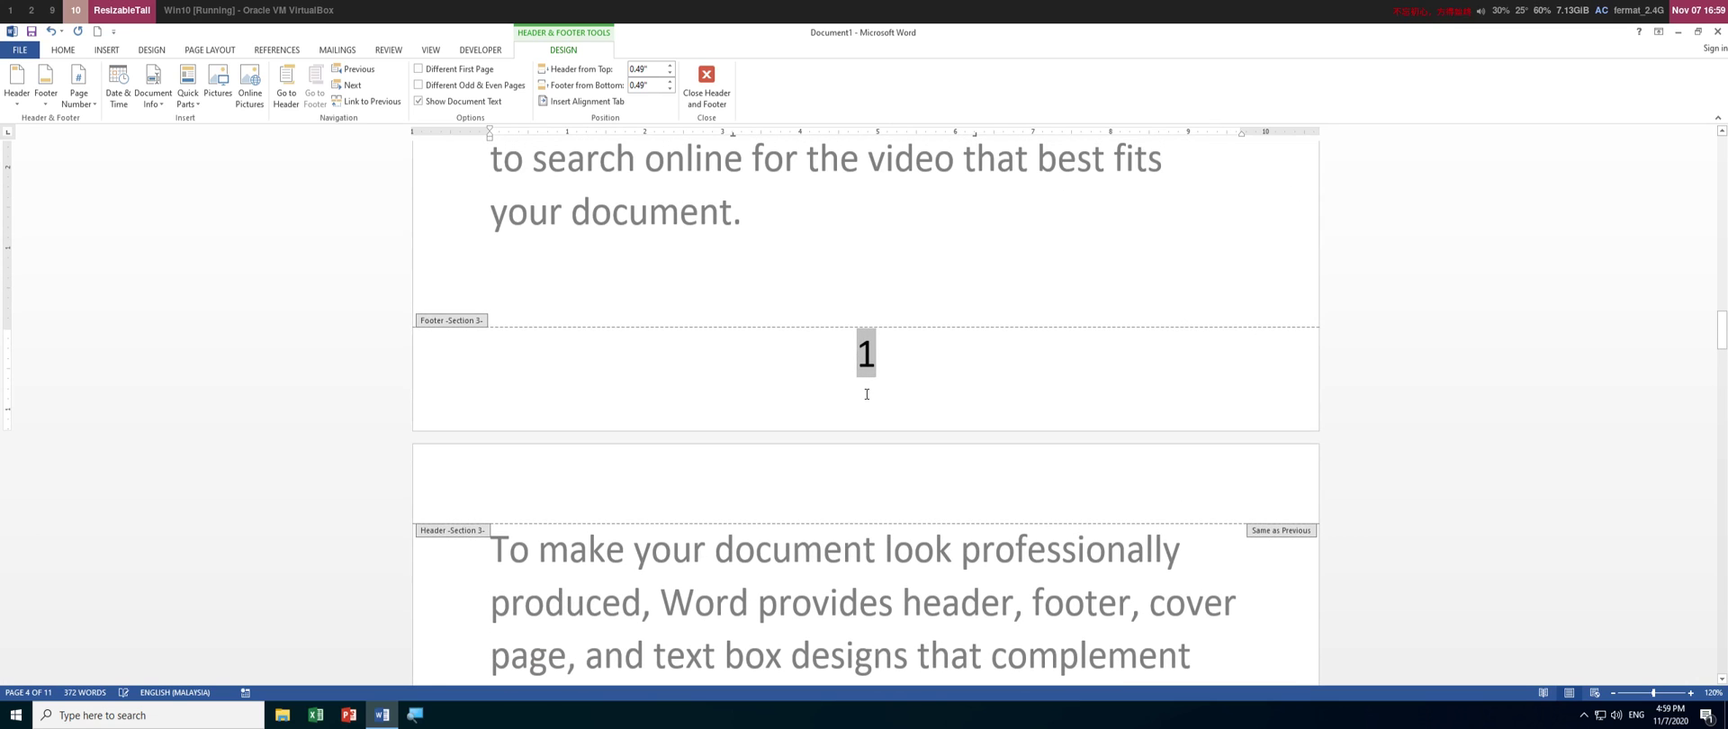
pyautogui.rightClick(871, 360)
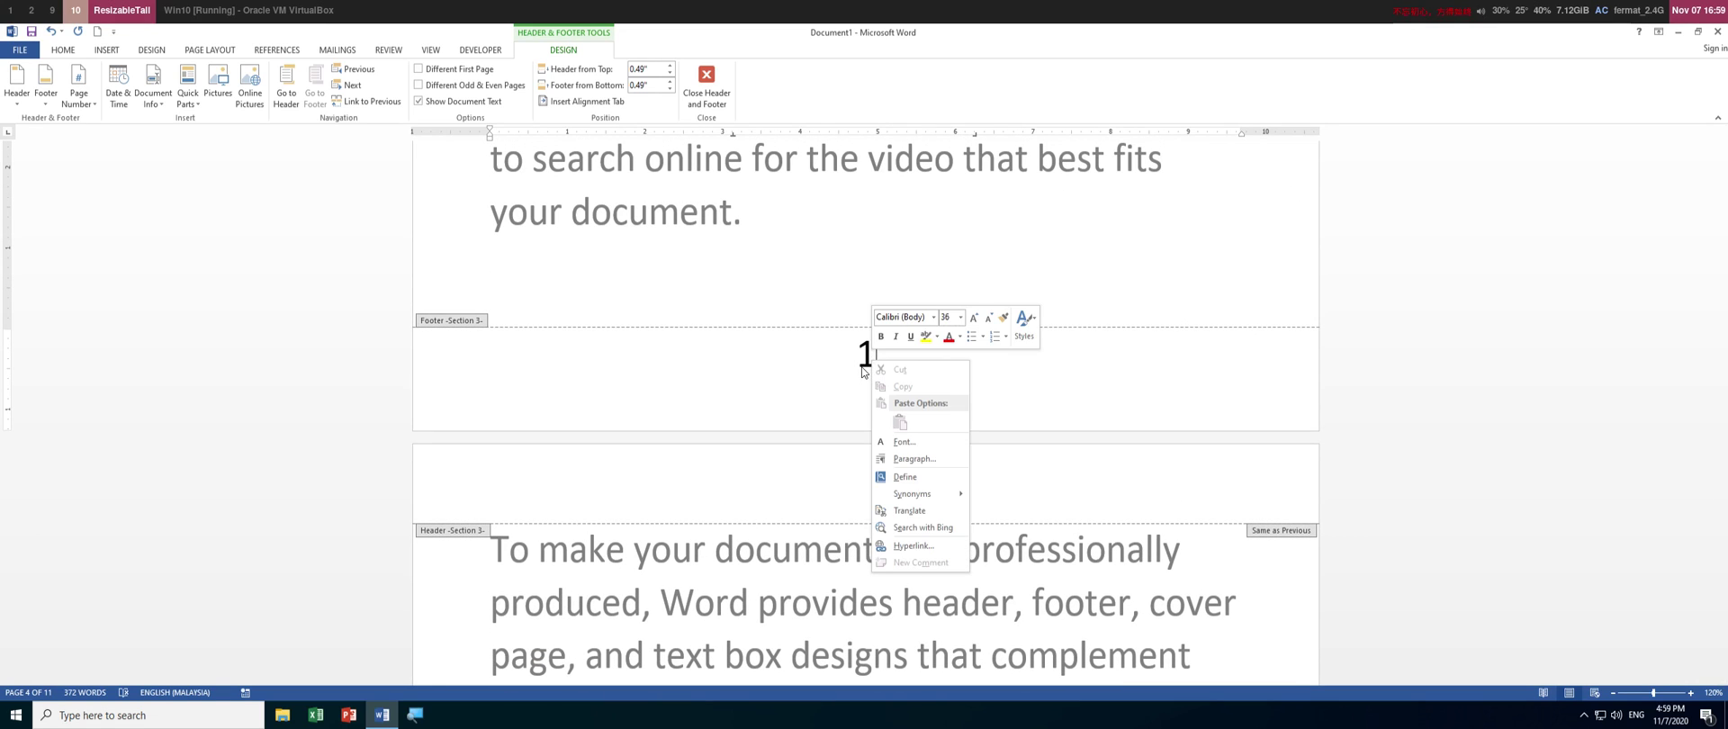
pyautogui.click(785, 263)
pyautogui.doubleClick(785, 262)
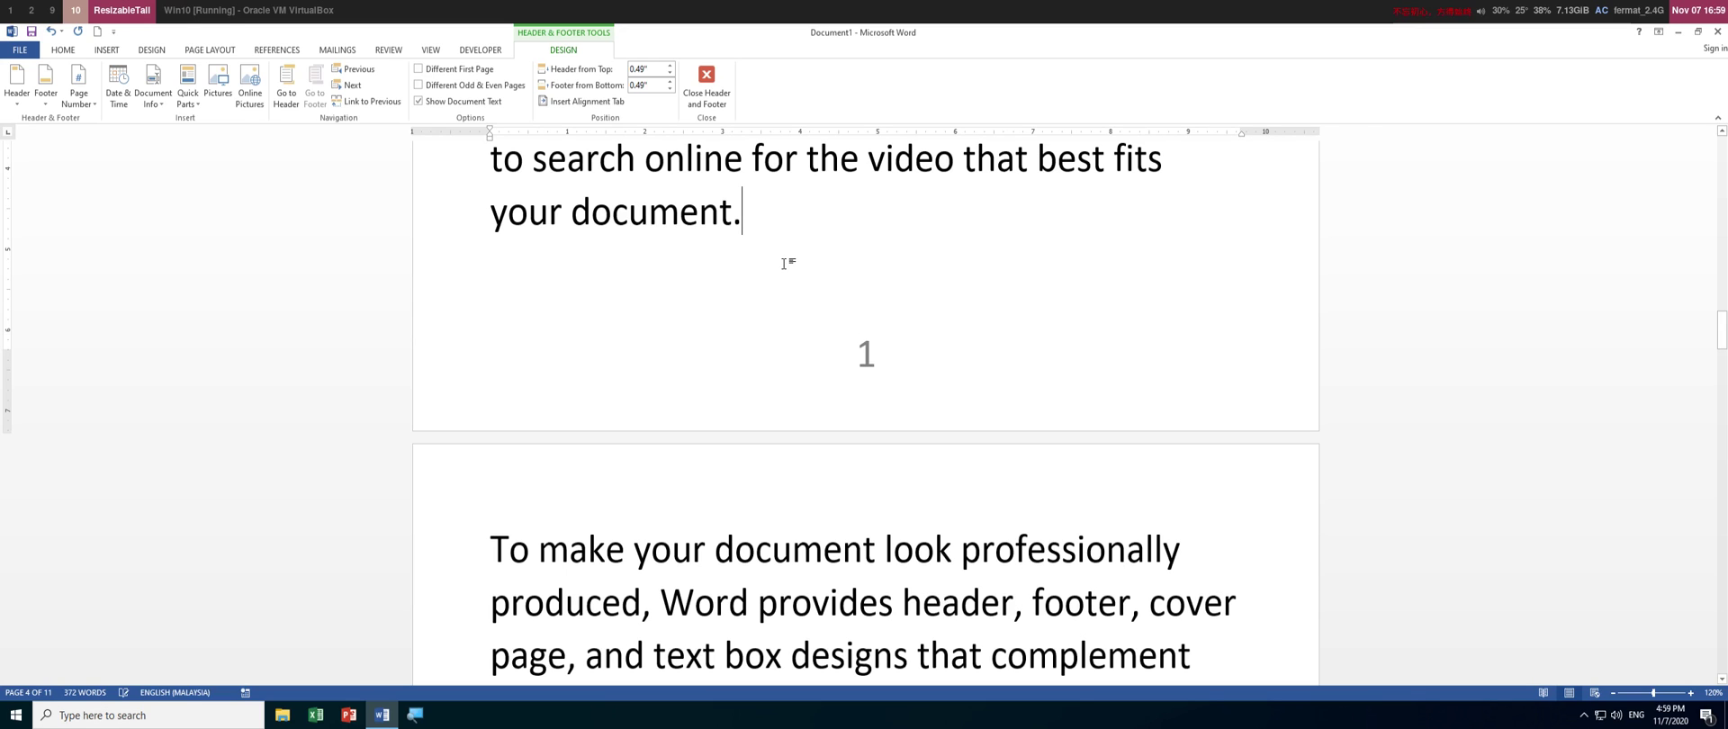
pyautogui.scroll(2, 900, 378)
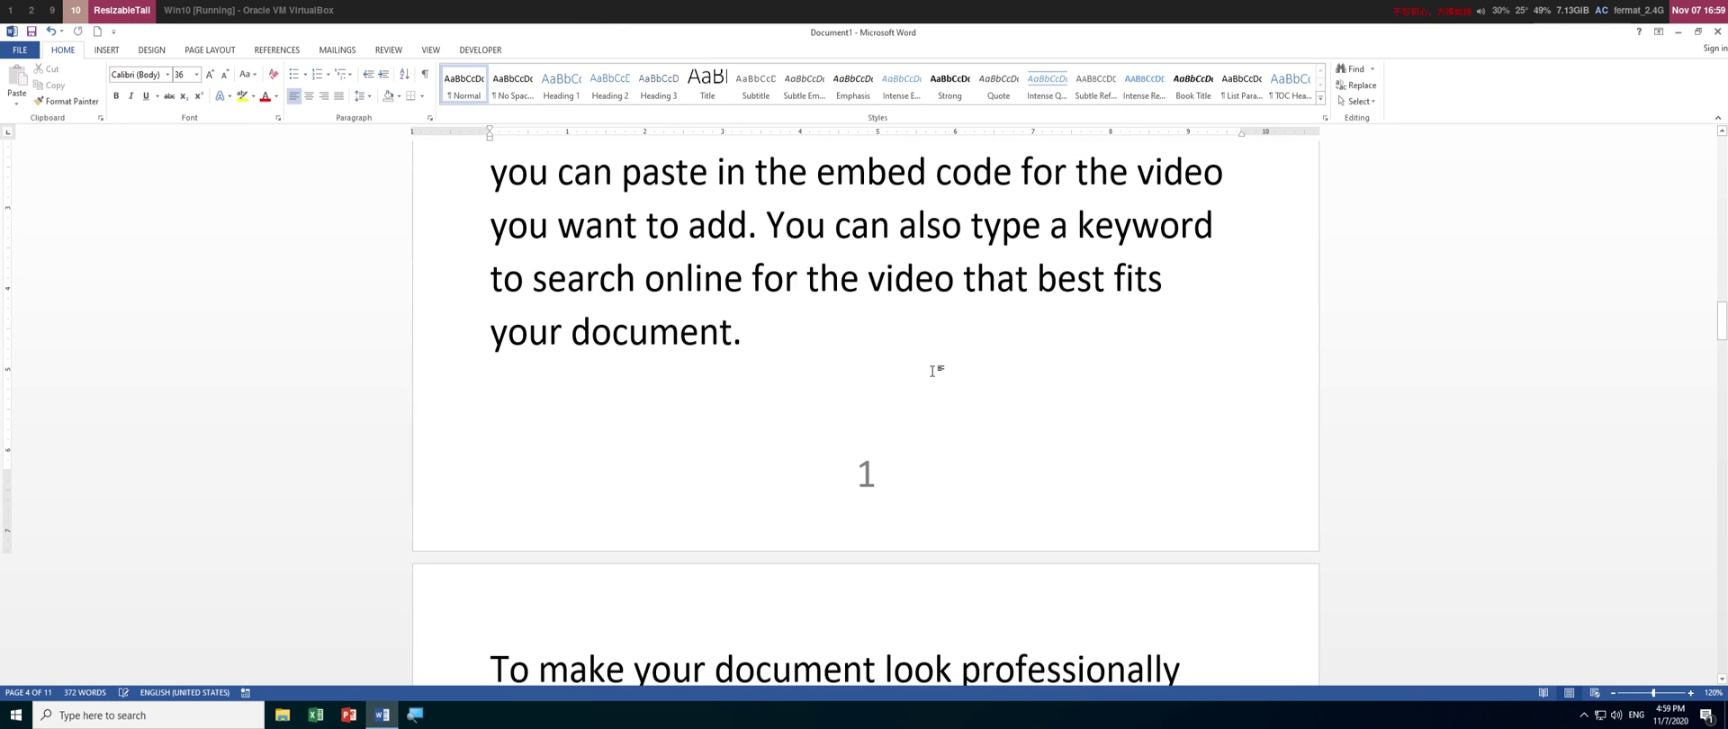
# Update only the page numbers in the table of contents.
pyautogui.hotkey('ctrl', 'Home')
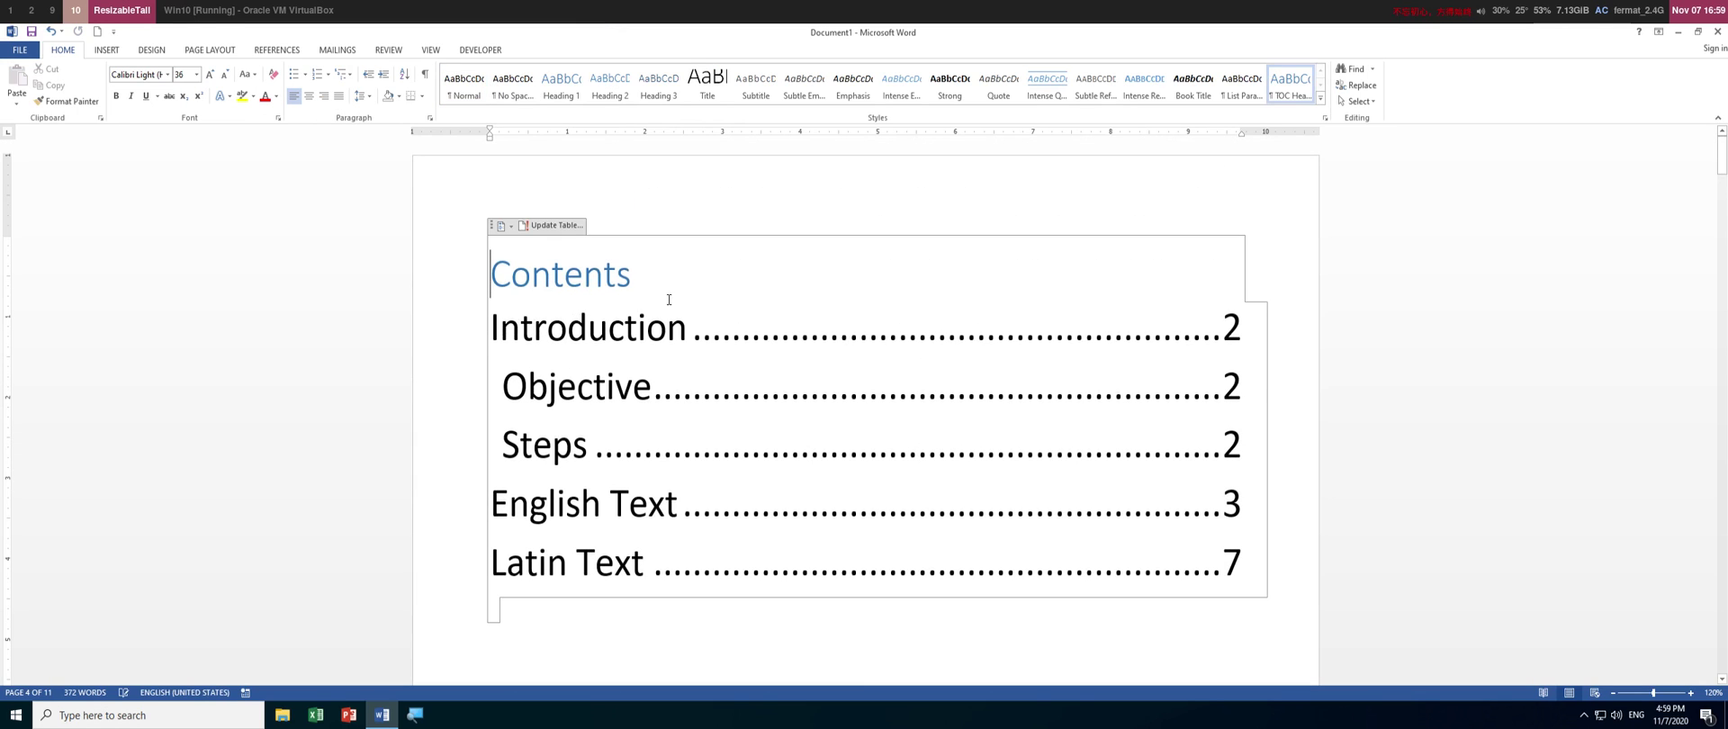
pyautogui.press('F9')
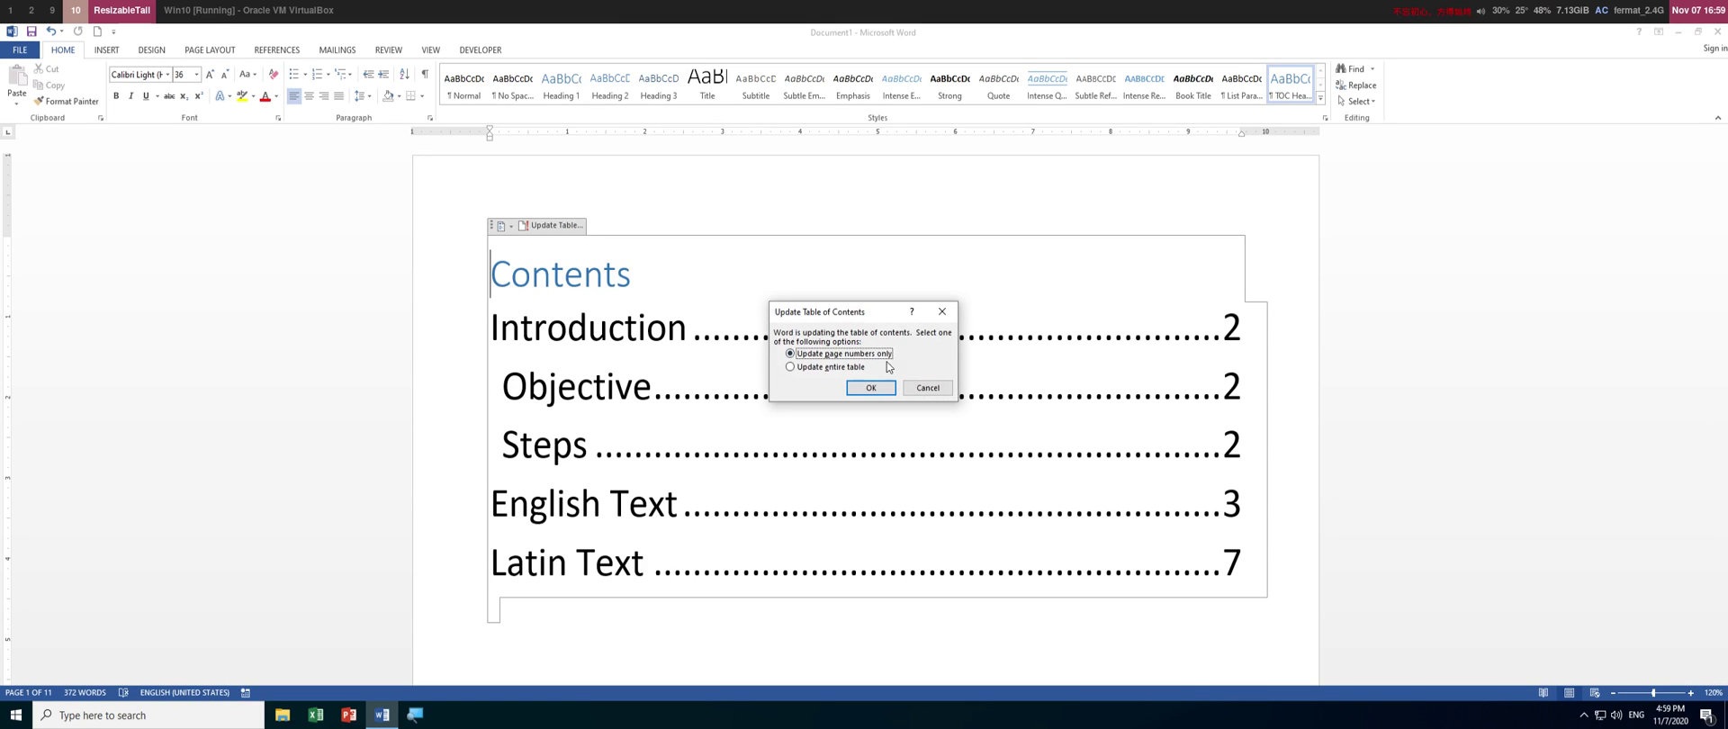
pyautogui.click(873, 389)
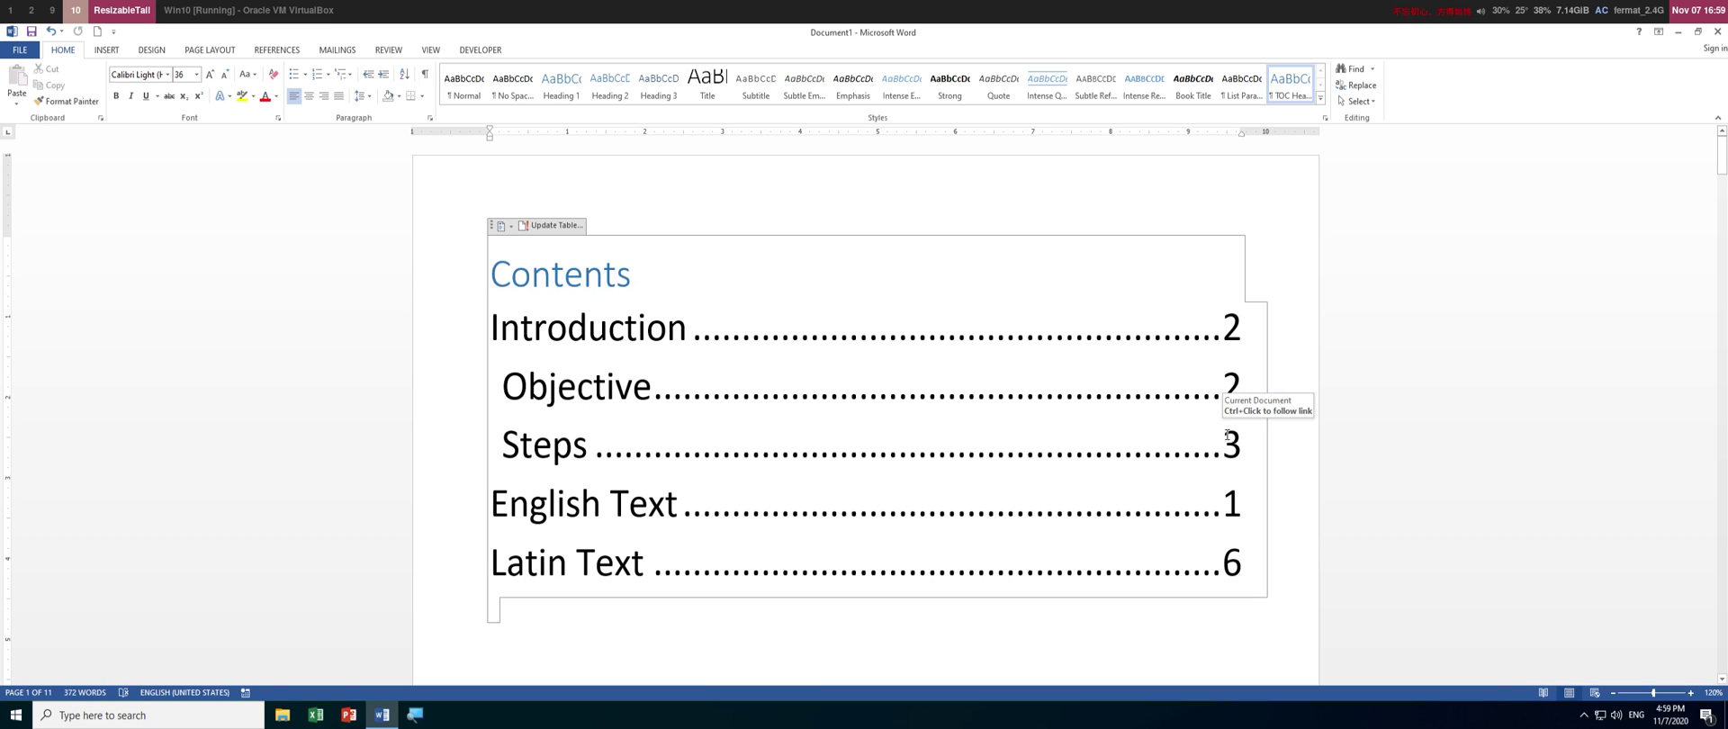
pyautogui.scroll(-10, 864, 667)
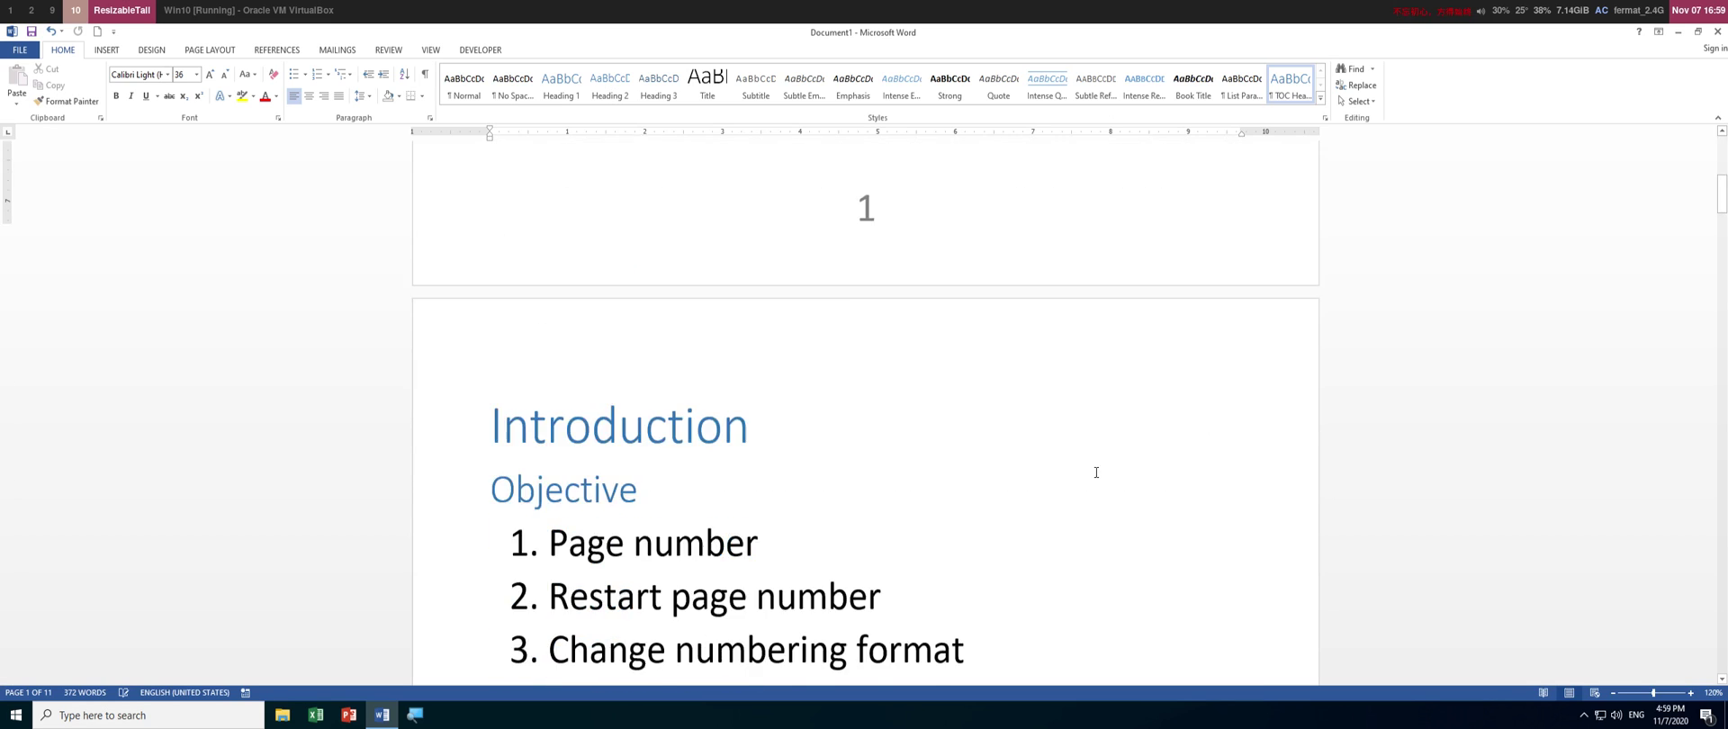
pyautogui.scroll(-3, 908, 494)
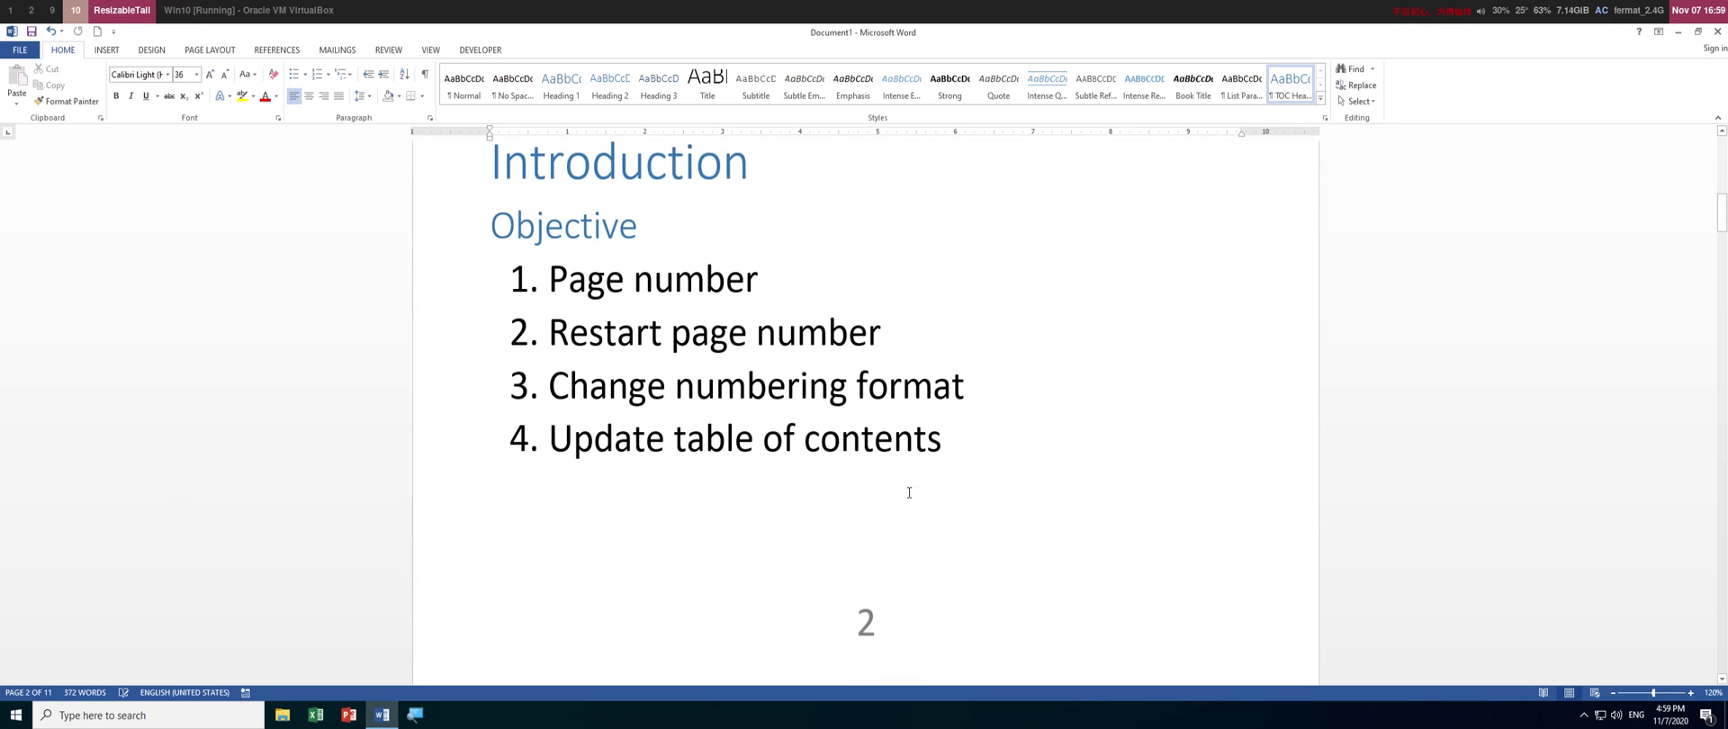
pyautogui.scroll(-2, 906, 501)
pyautogui.doubleClick(864, 470)
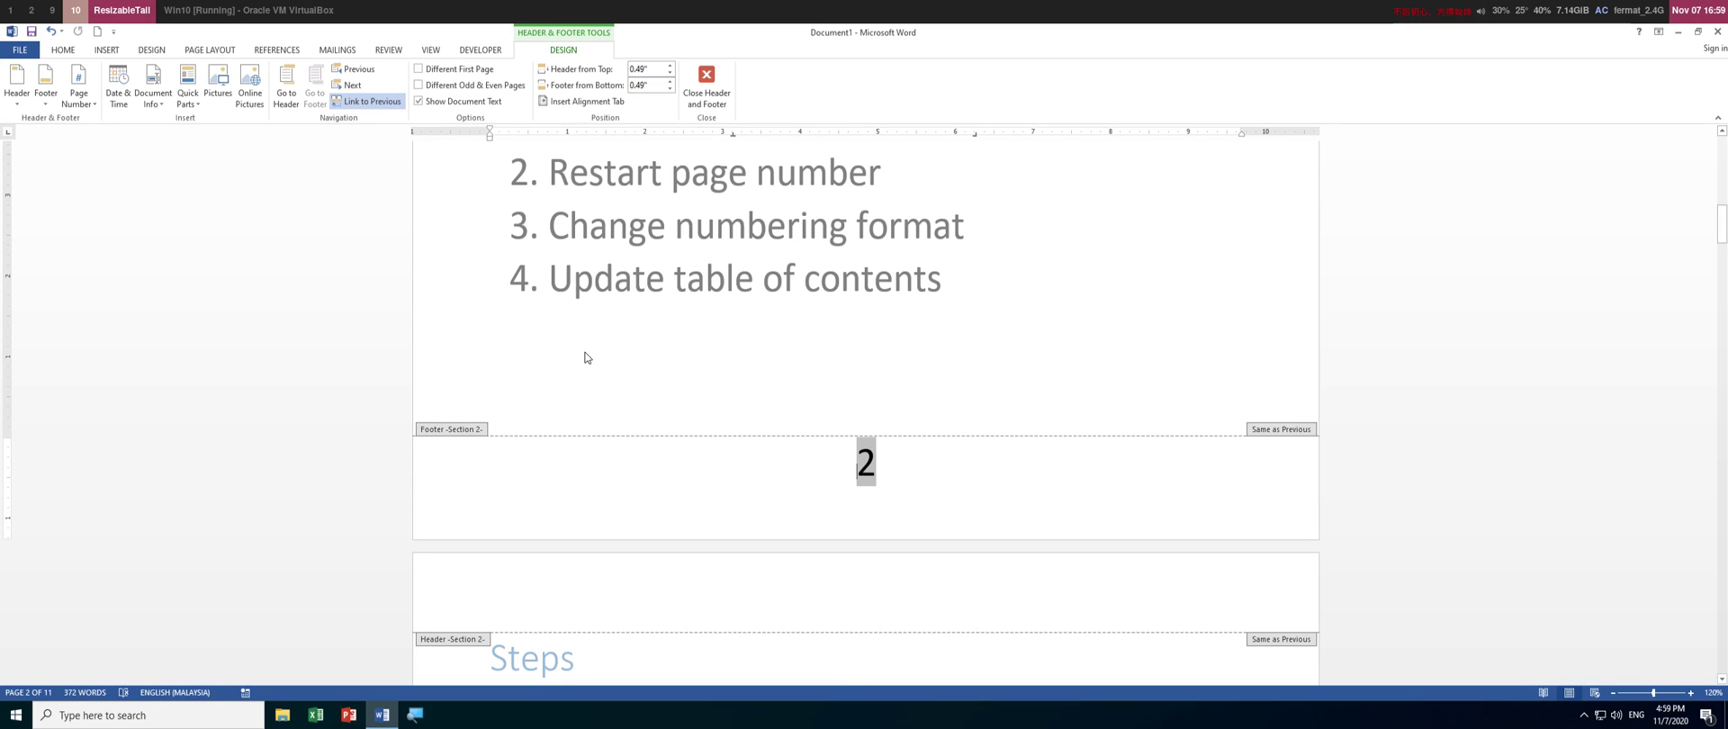
pyautogui.doubleClick(563, 281)
# Add the line "Design -> Link to Previous (Don't select this one)" below "Insert -> Page Number" under the Steps heading.
pyautogui.scroll(-4, 748, 343)
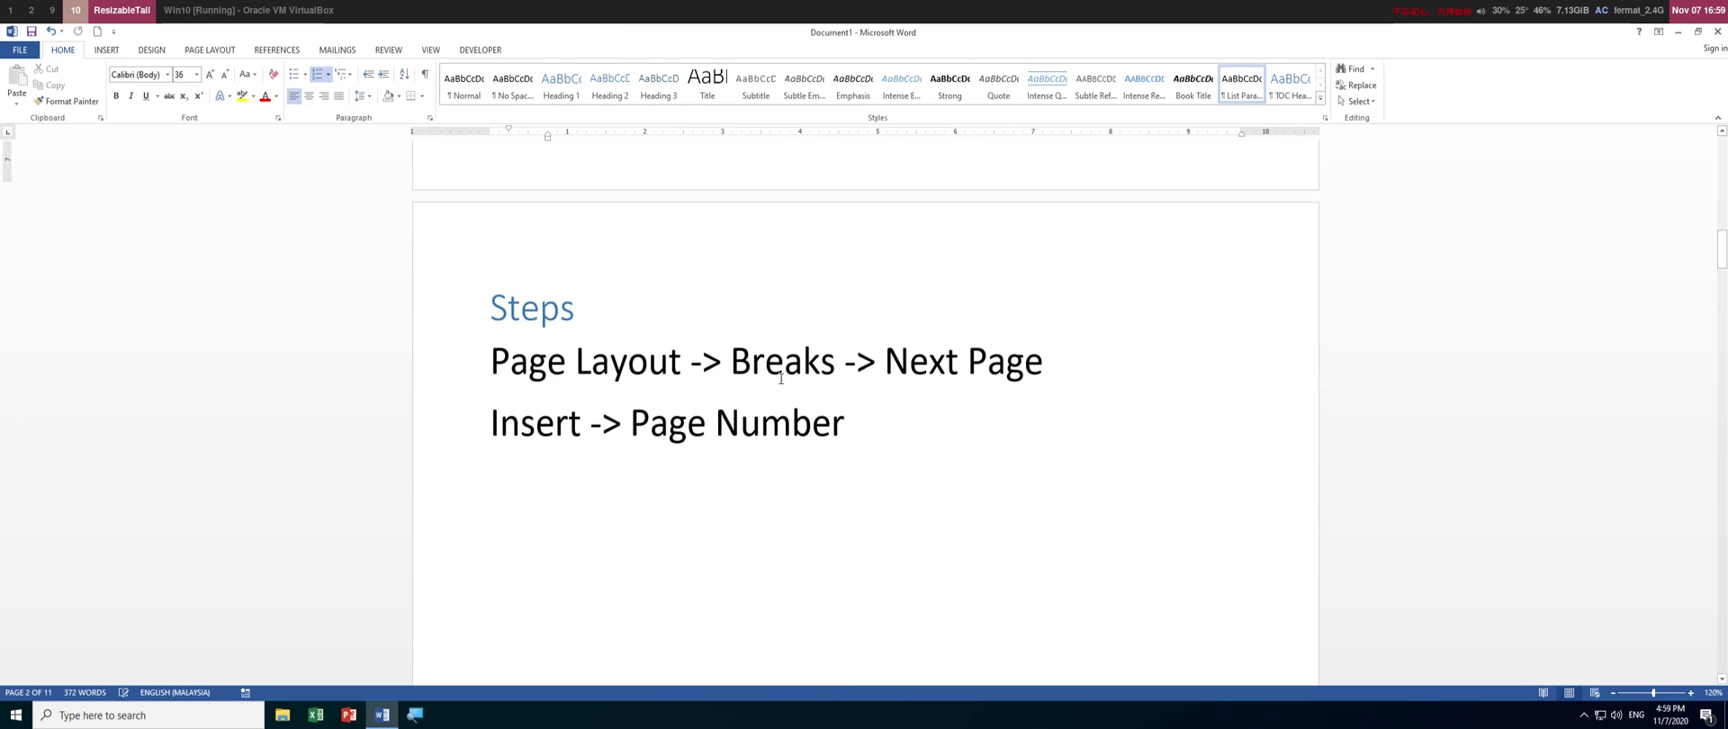
pyautogui.click(832, 415)
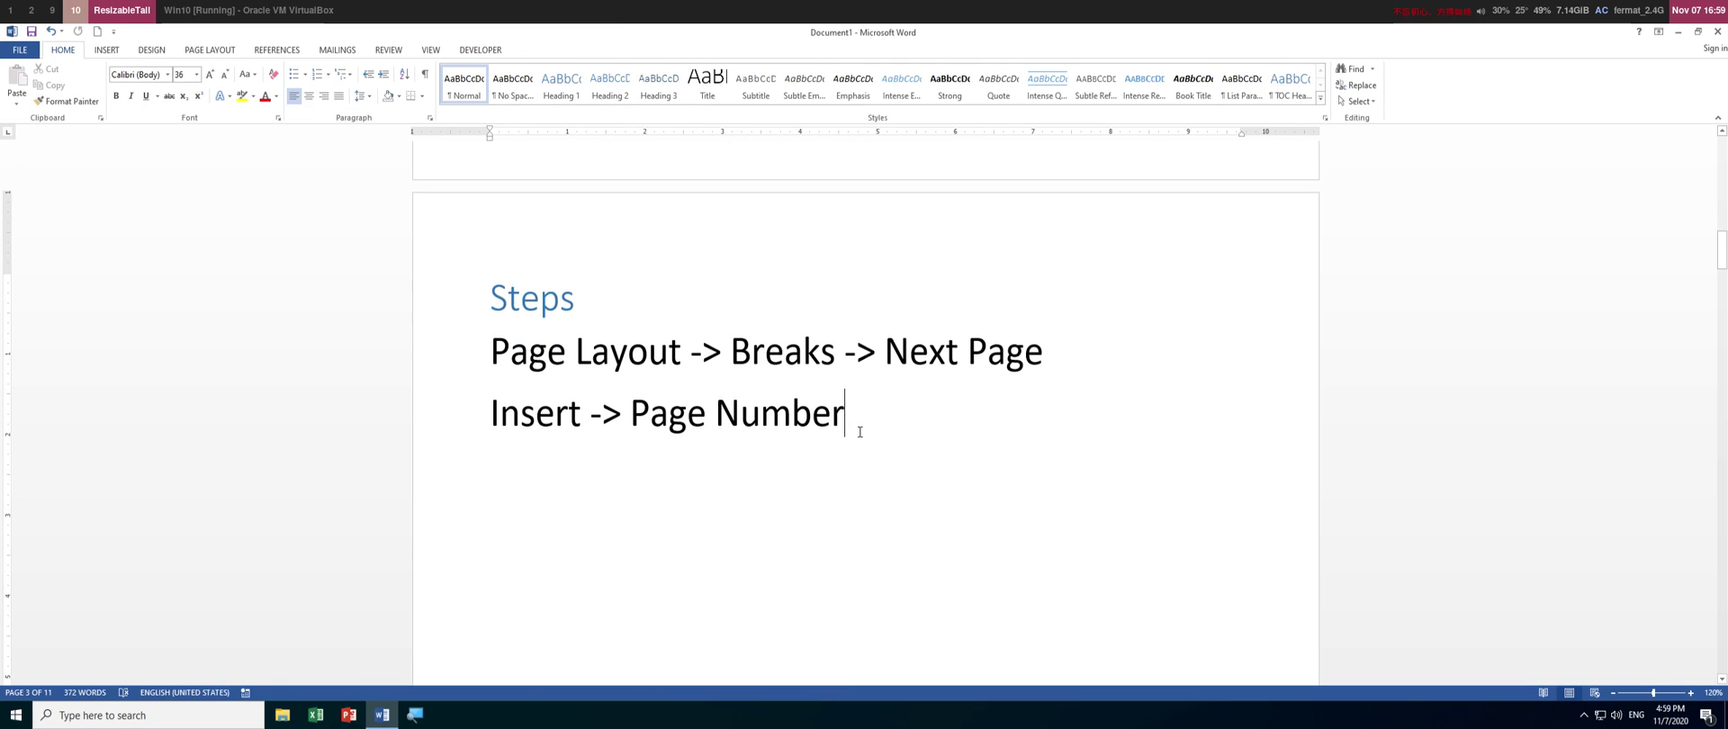
pyautogui.press('Return')
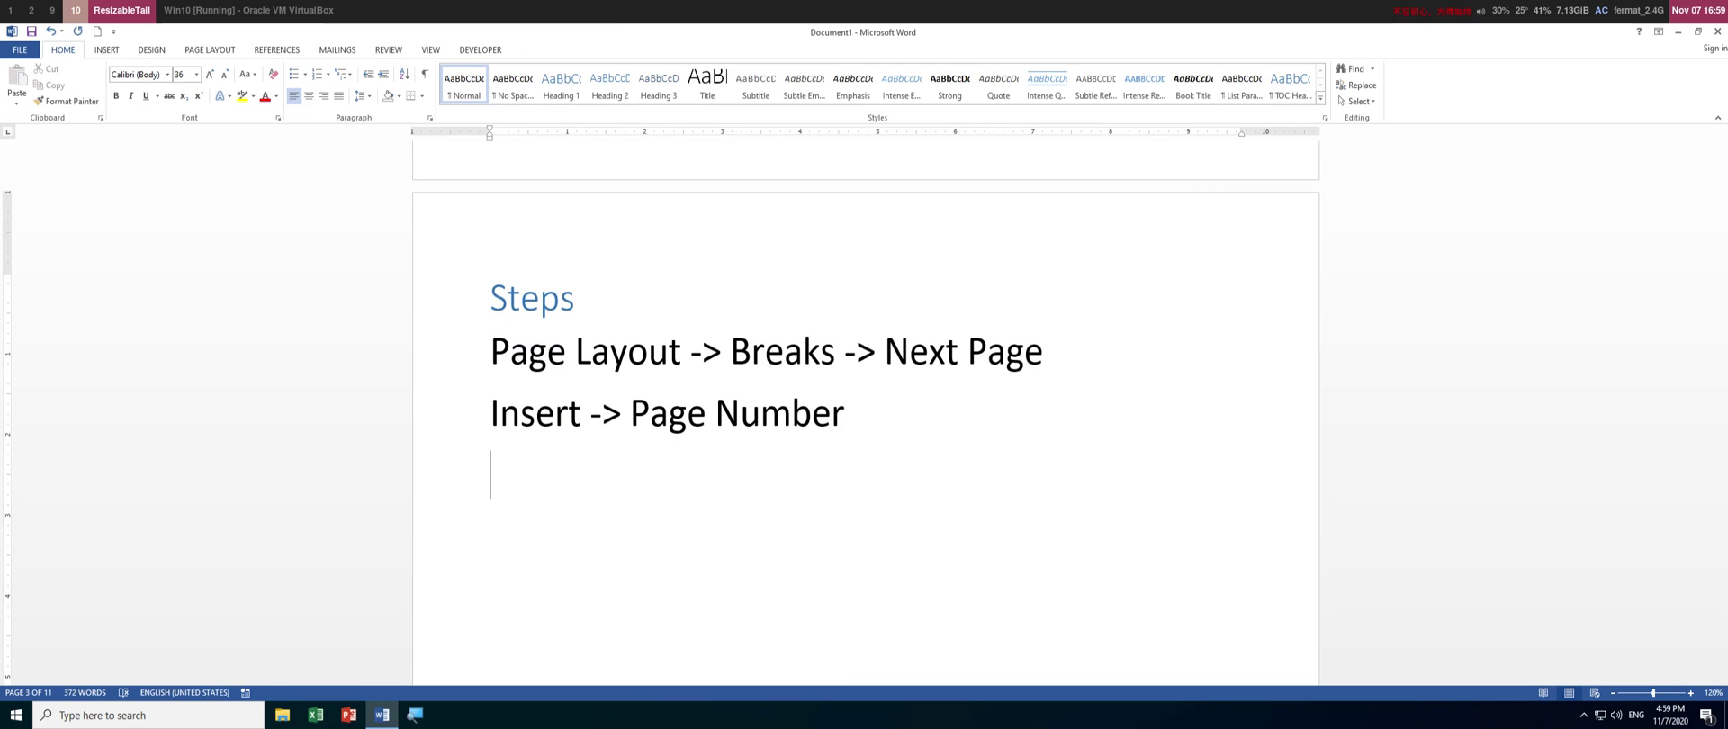
pyautogui.write('Desi')
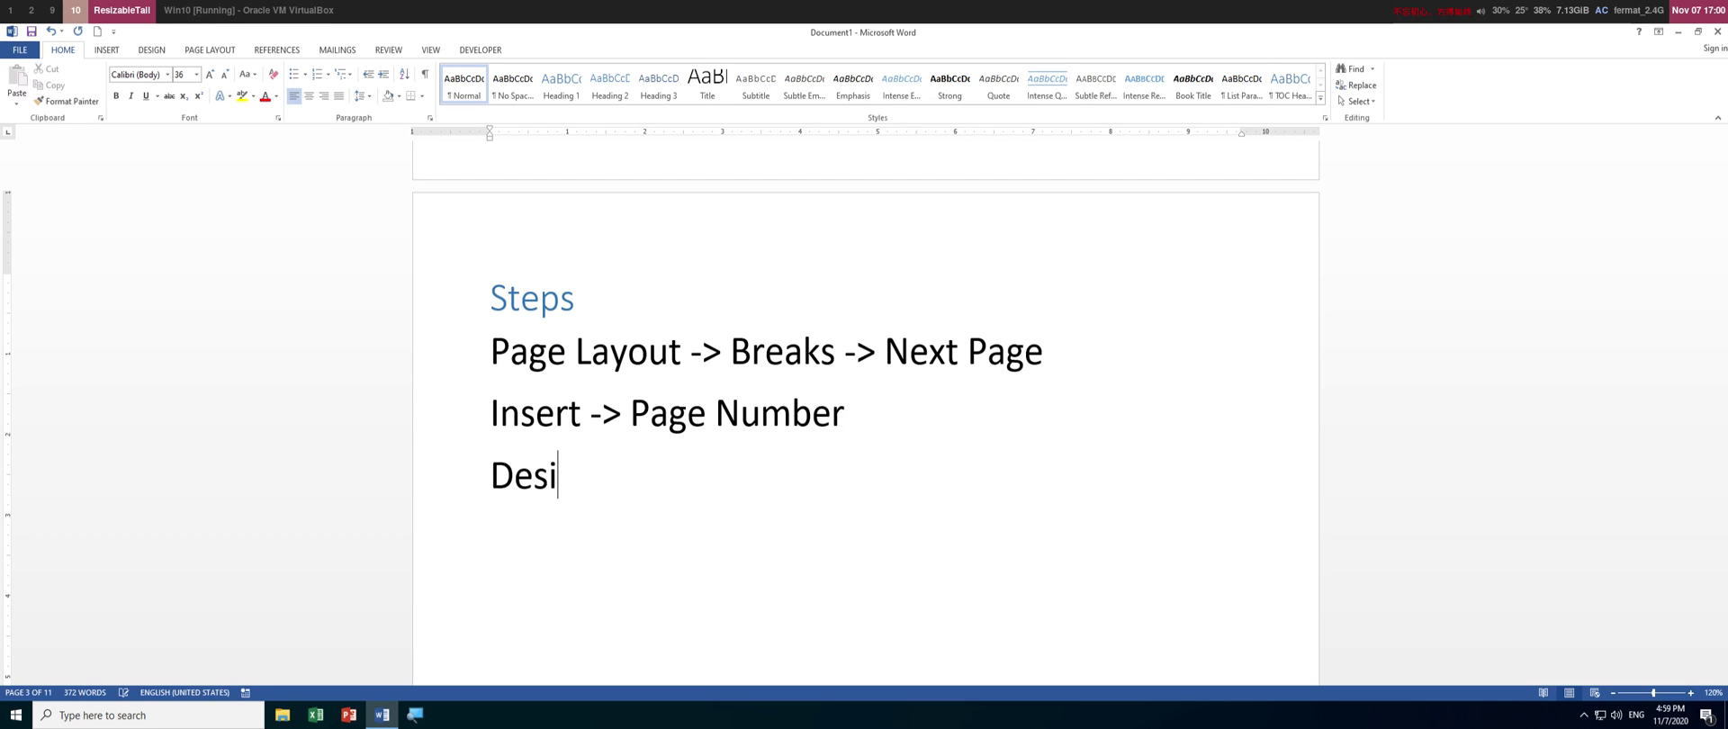
pyautogui.write('gn -> Link to Preiv')
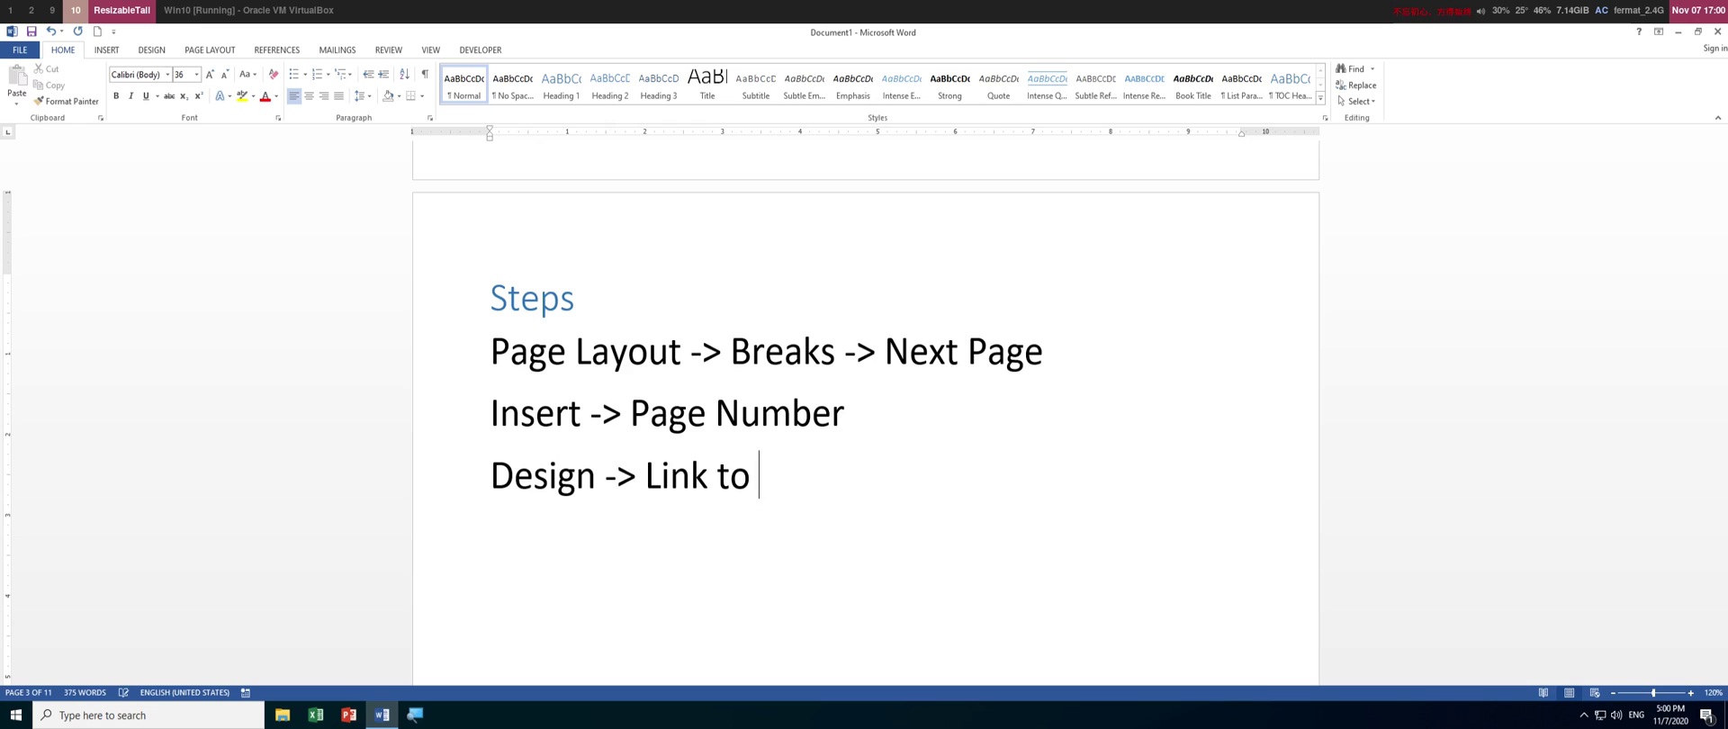
pyautogui.press('BackSpace')
pyautogui.press('BackSpace')
pyautogui.write('vious (M')
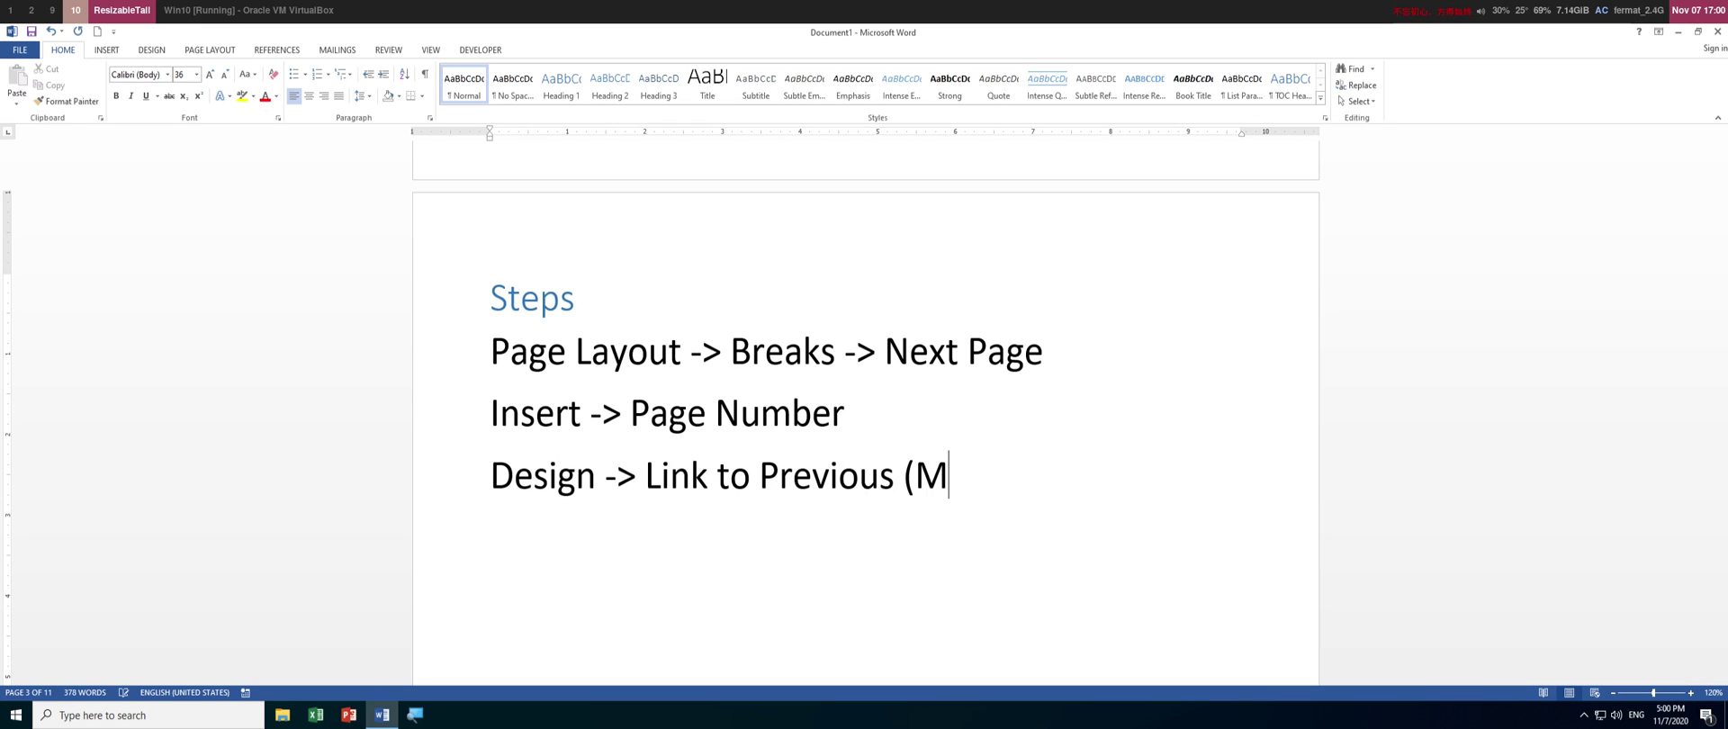
pyautogui.press('BackSpace')
pyautogui.write('D')
pyautogui.write("on't sele")
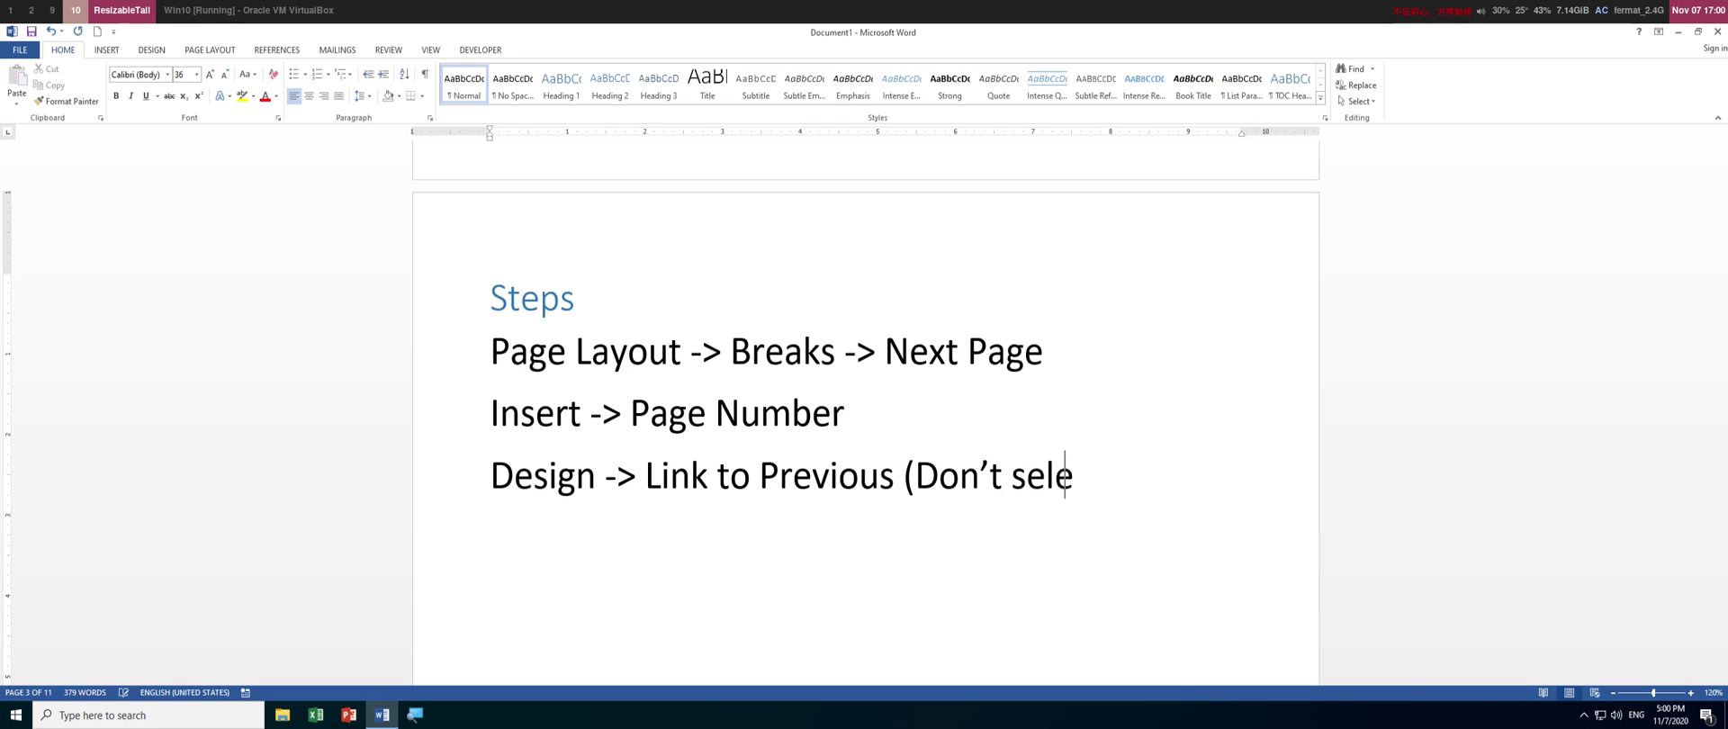
pyautogui.write('ct this one)')
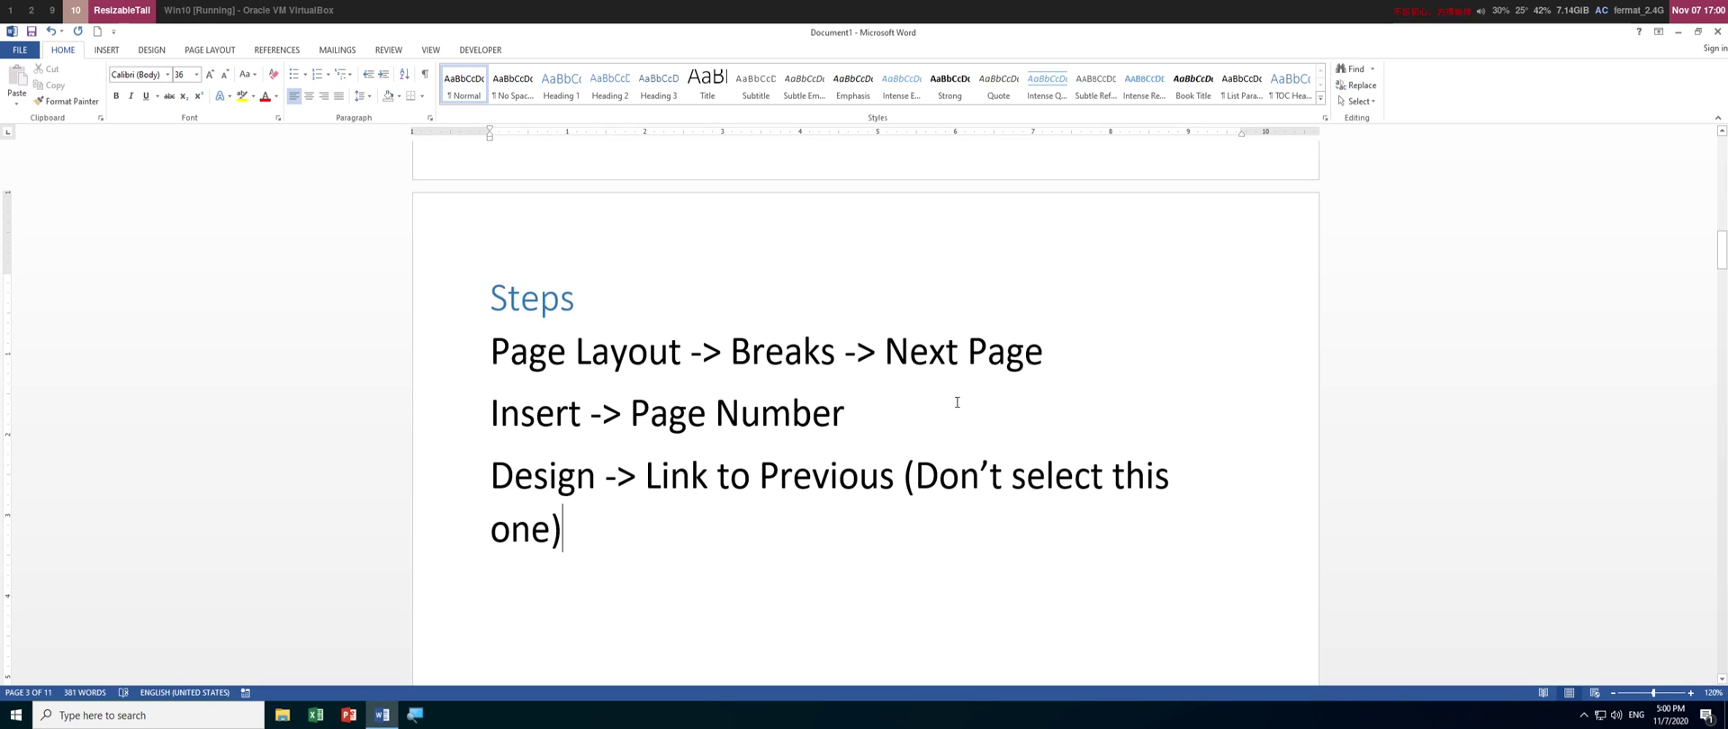
# Reword the note in parentheses on the "Link to Previous" line to "Unselect this one".
pyautogui.doubleClick(1000, 476)
pyautogui.press('Delete')
pyautogui.press('Delete')
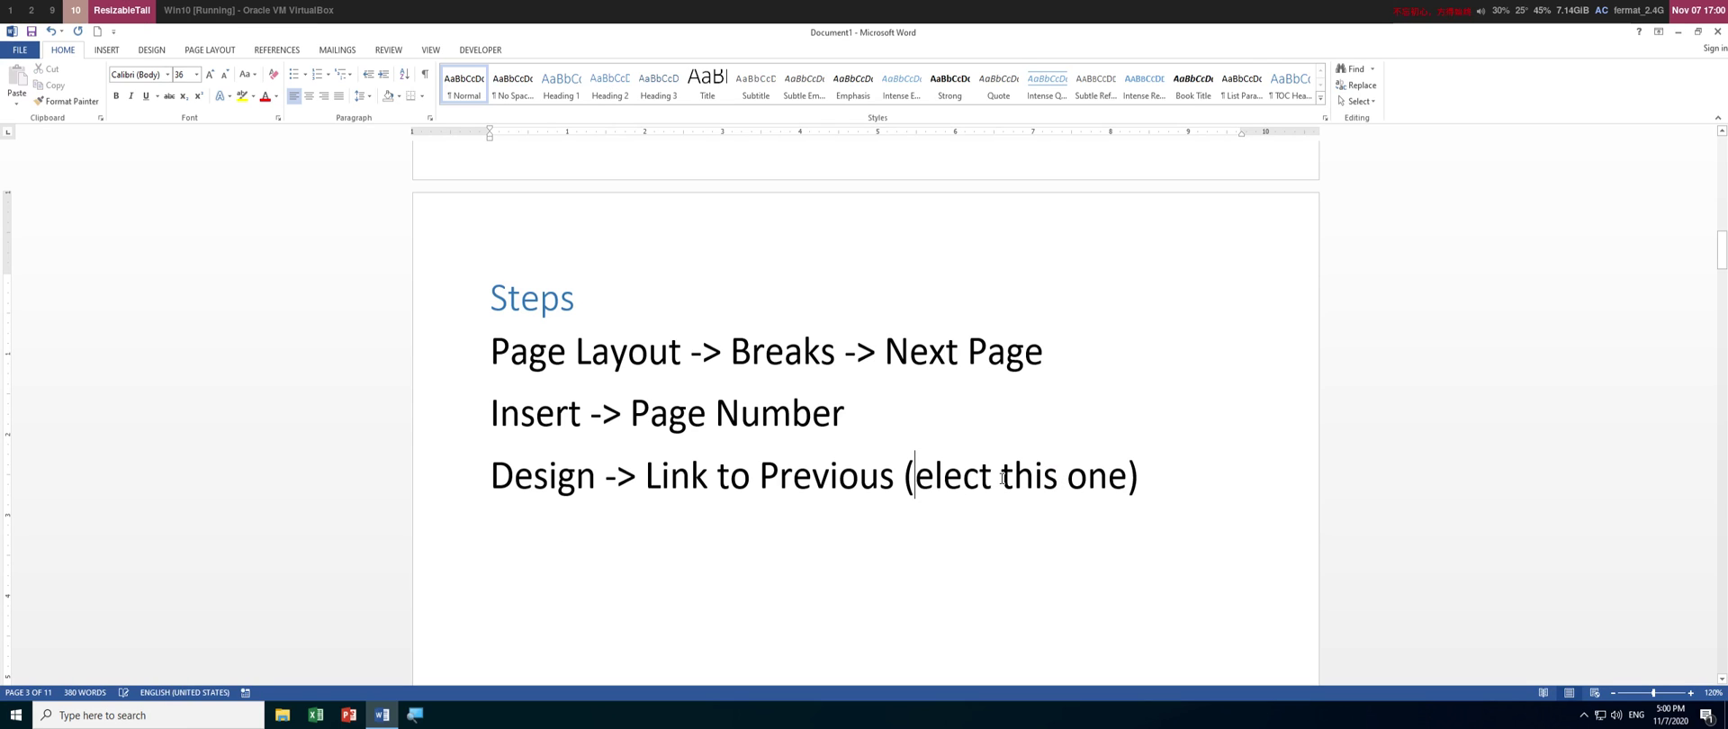
pyautogui.write('Uns')
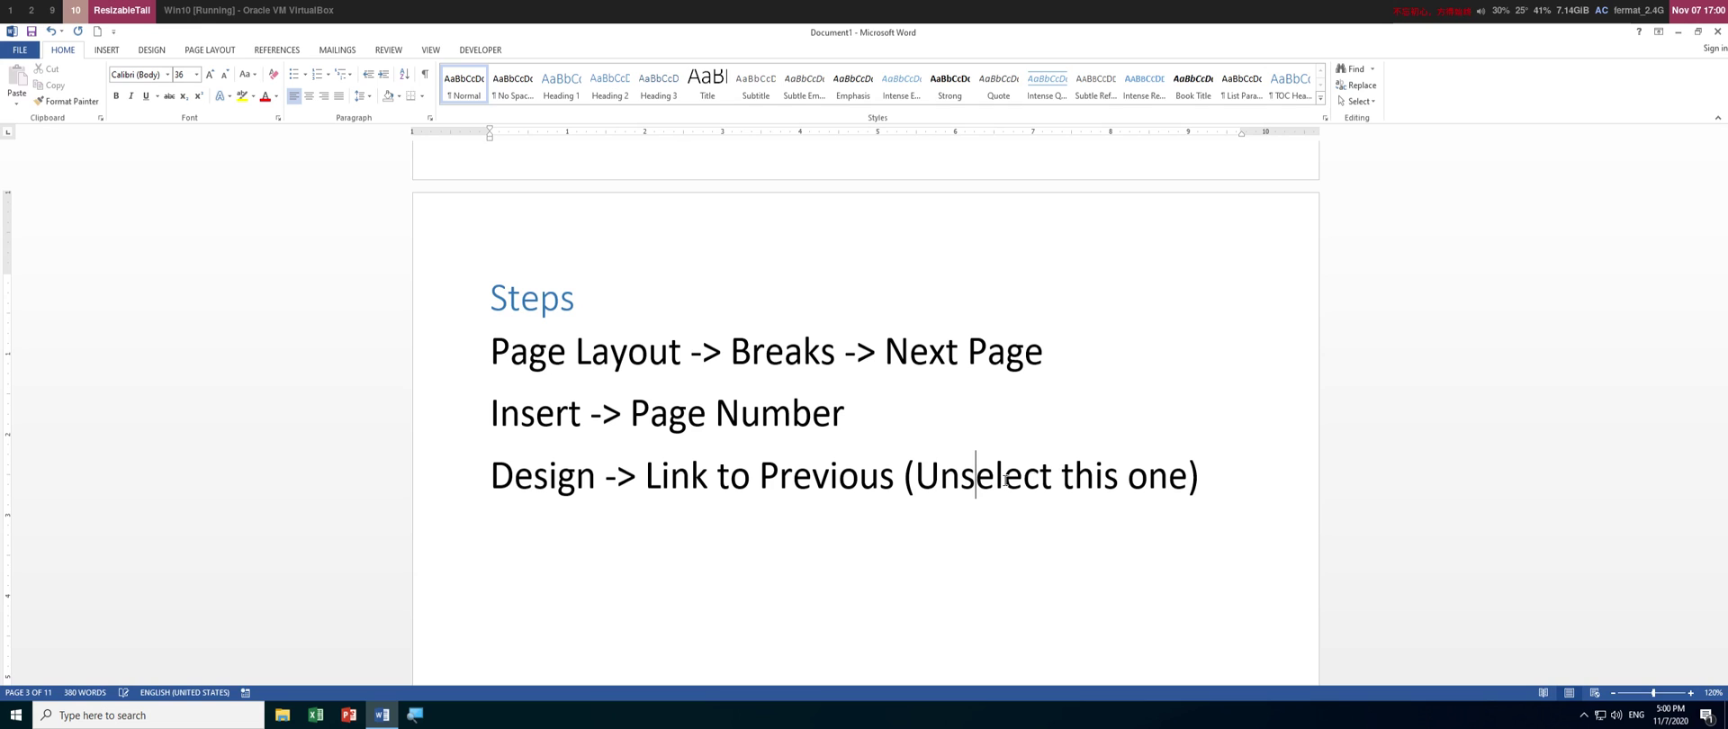
# Unlink the Section 2 footer on the Introduction page from the previous section by turning off Link to Previous.
pyautogui.scroll(3, 864, 387)
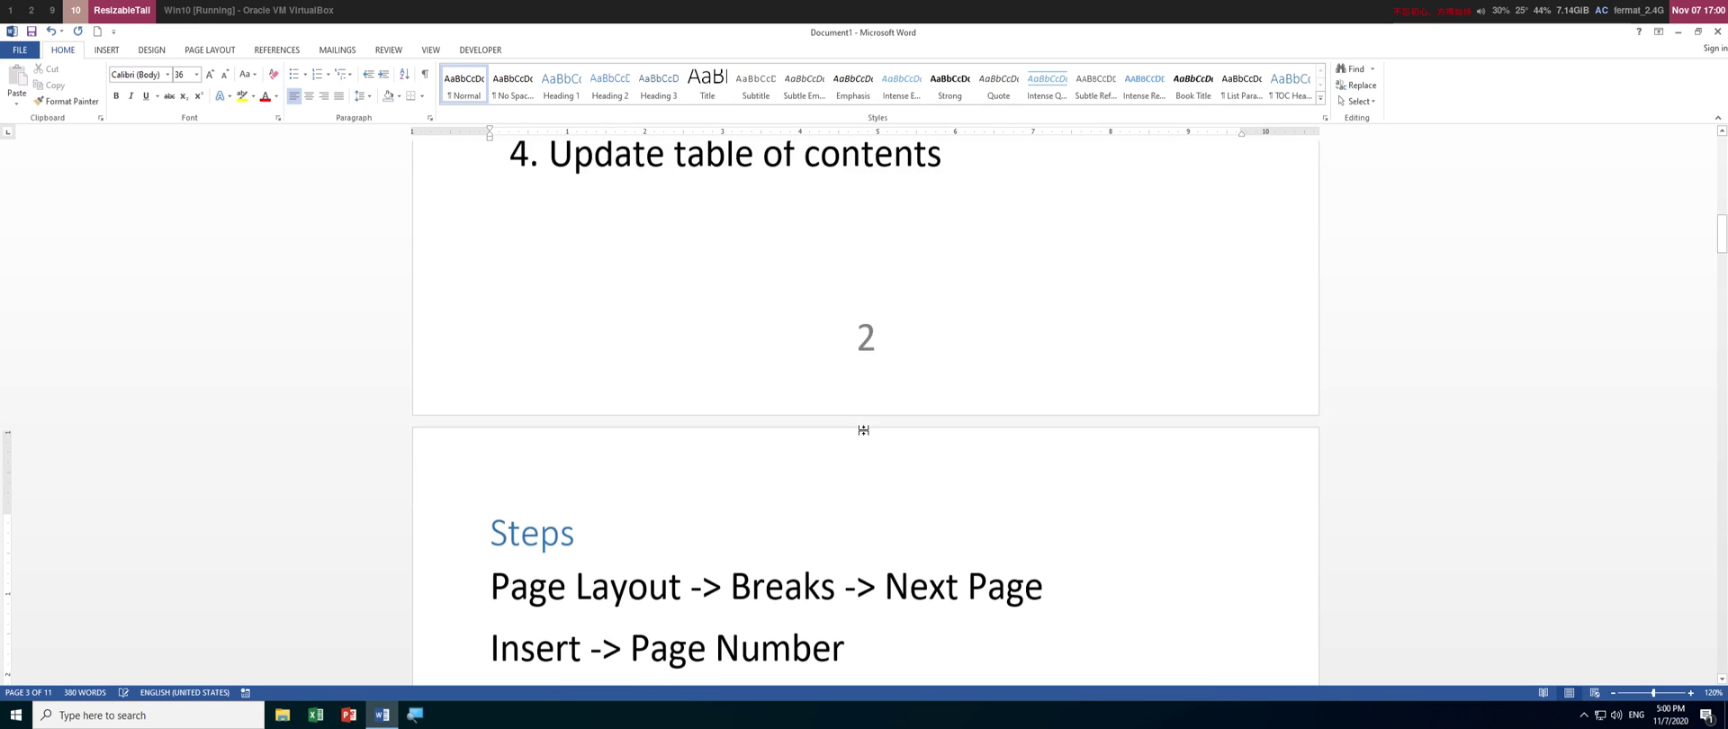
pyautogui.scroll(4, 864, 430)
pyautogui.scroll(2, 862, 419)
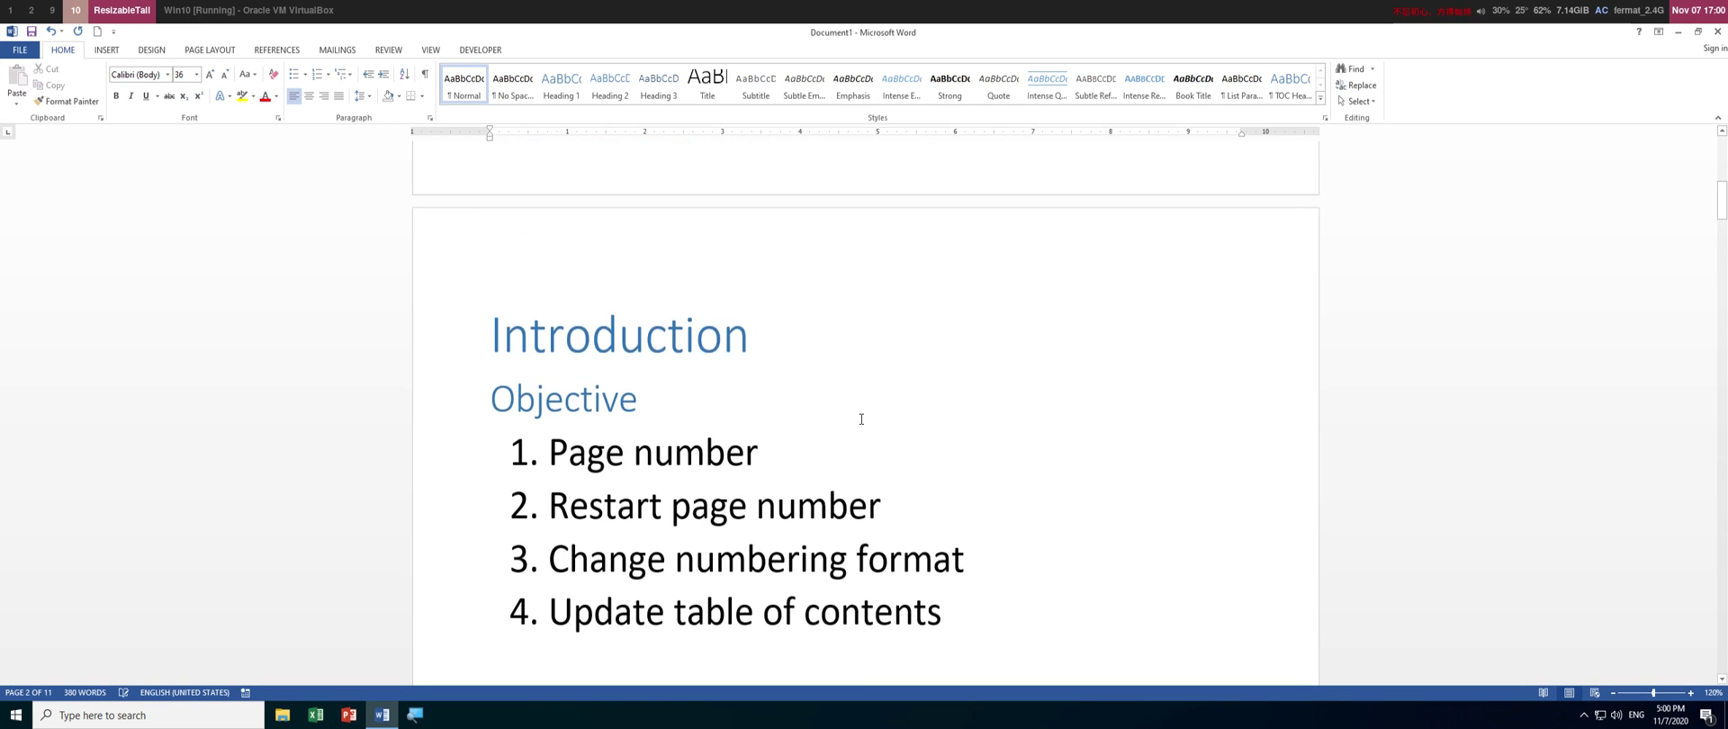
pyautogui.scroll(-3, 862, 420)
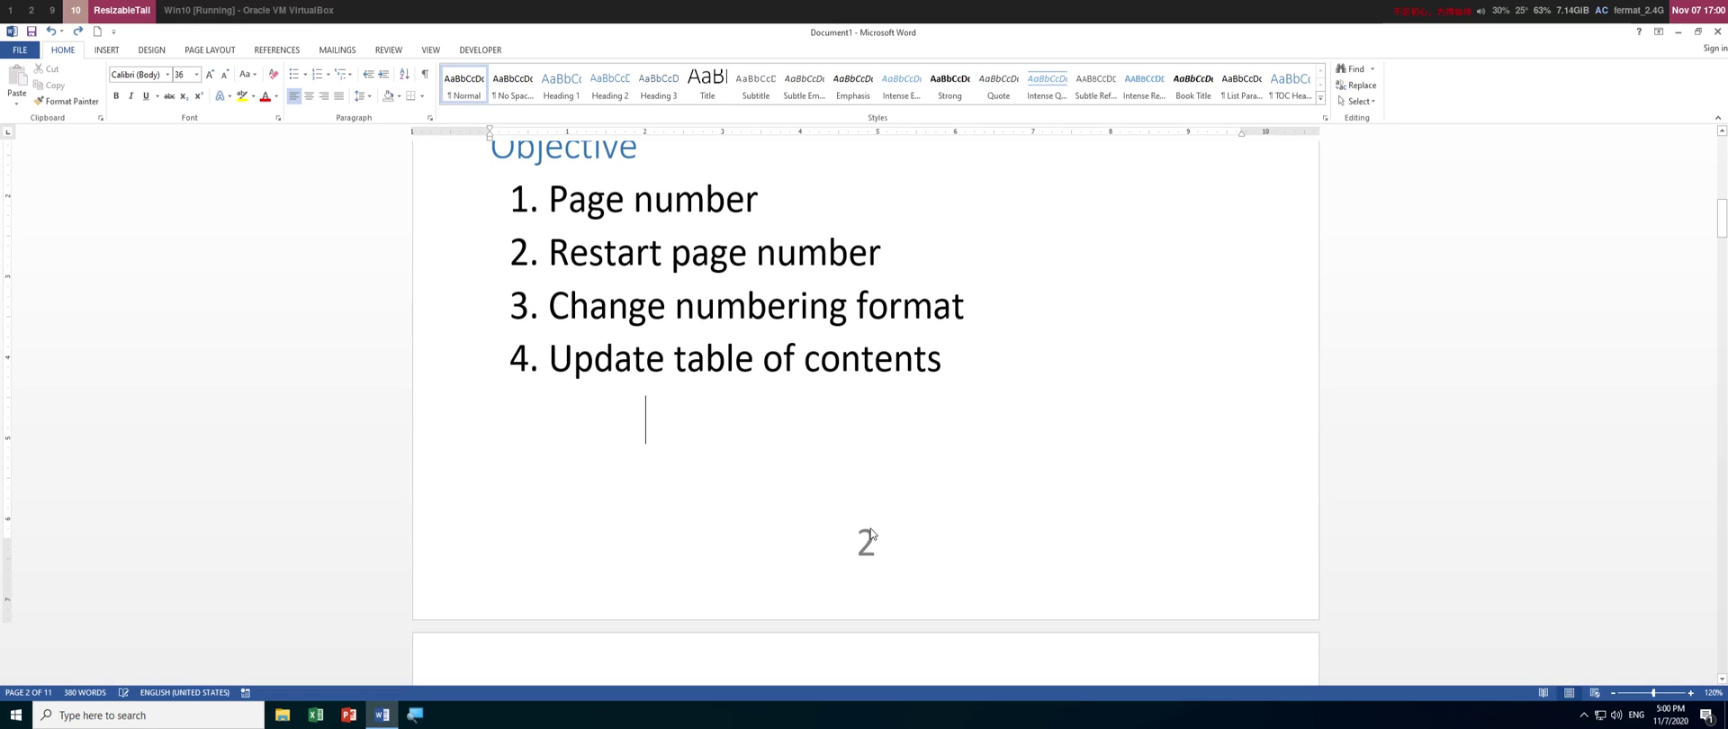
pyautogui.doubleClick(869, 549)
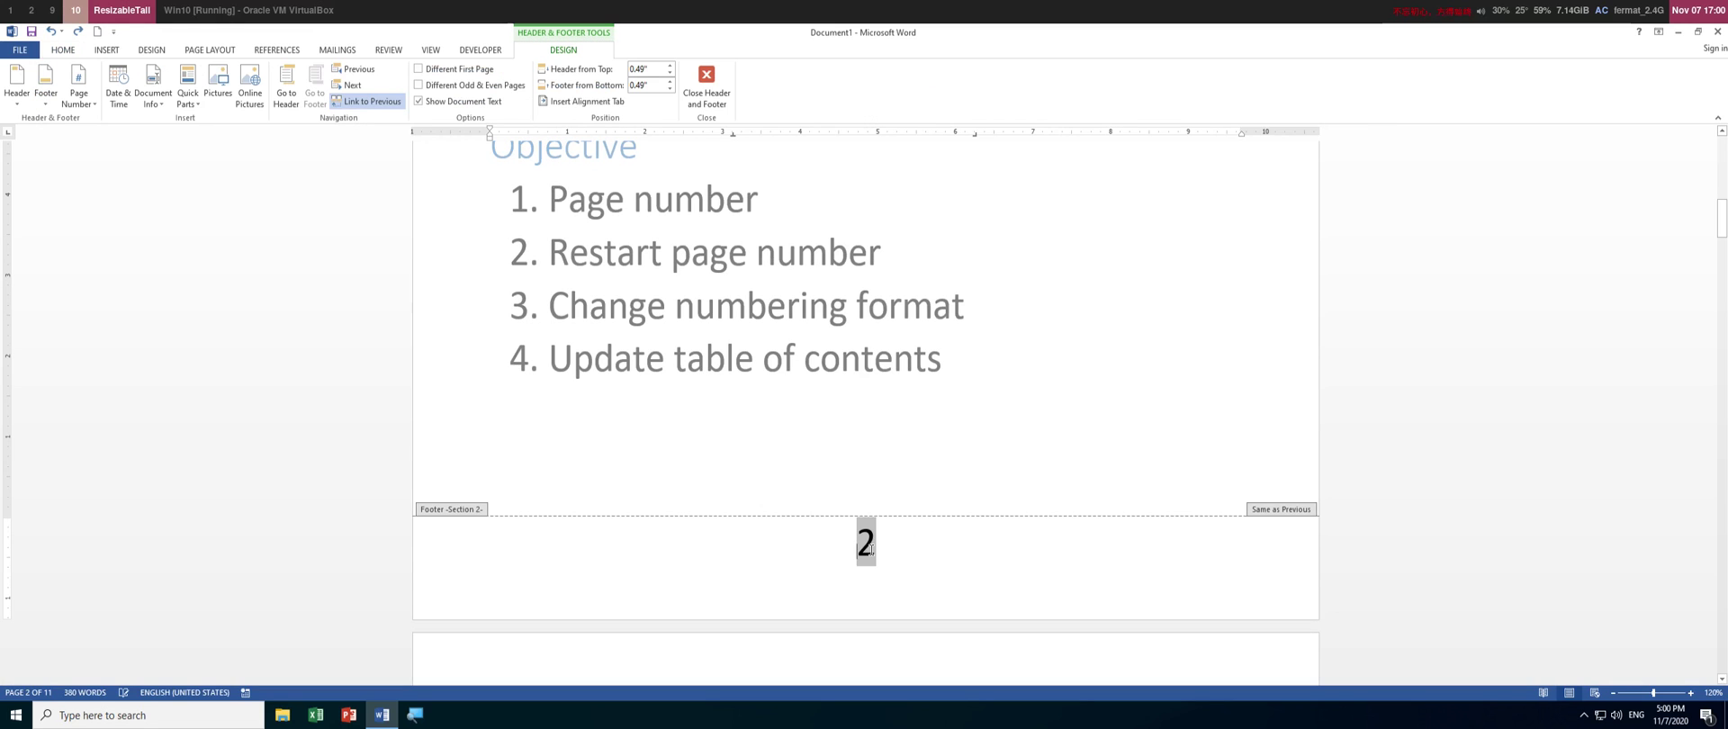
pyautogui.click(392, 102)
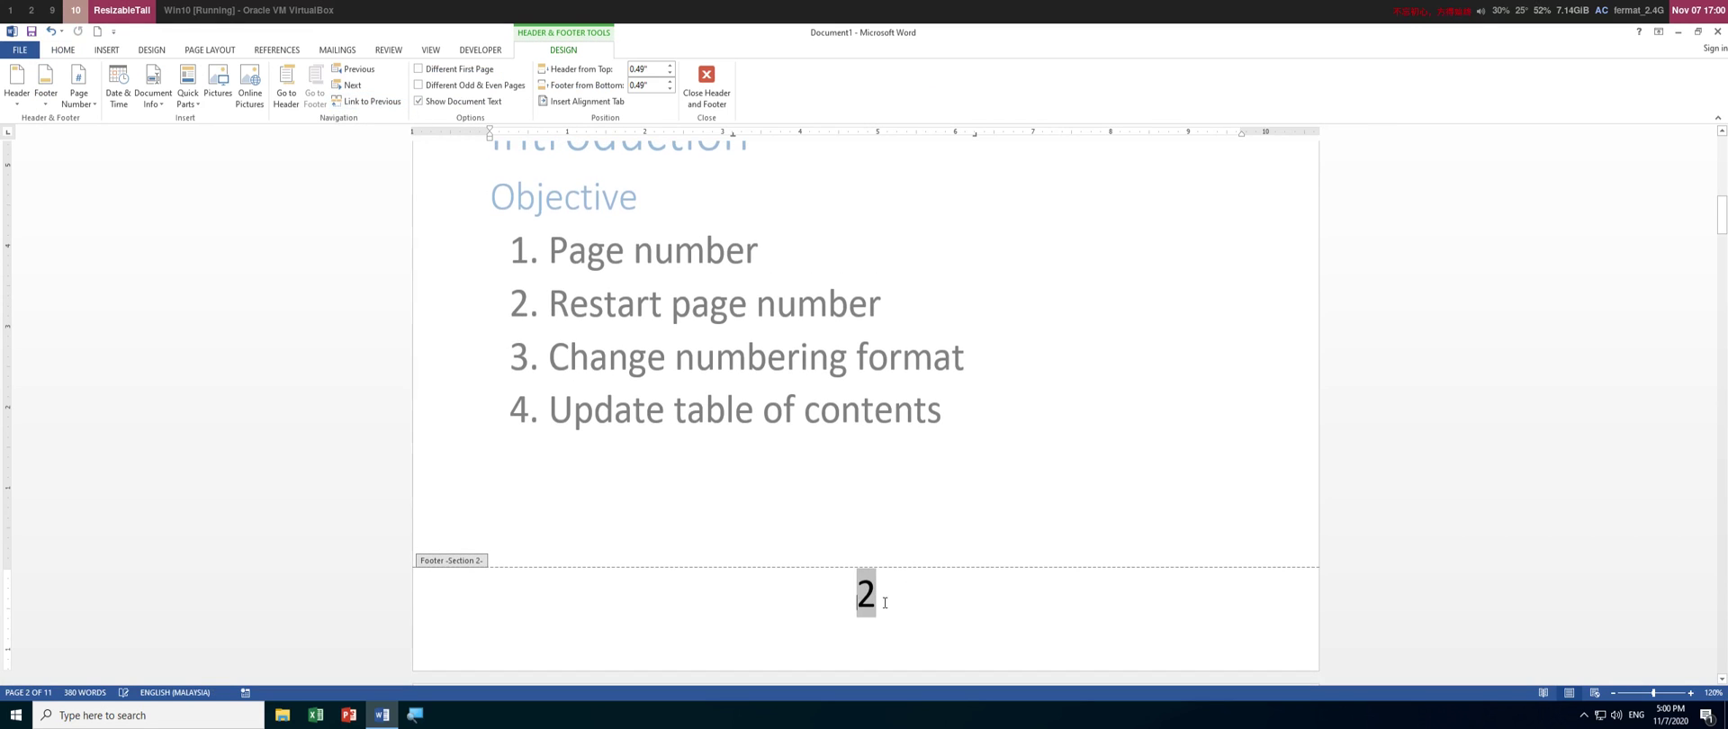
# Restart the Section 2 page numbering at 1 instead of continuing from the previous section.
pyautogui.rightClick(865, 598)
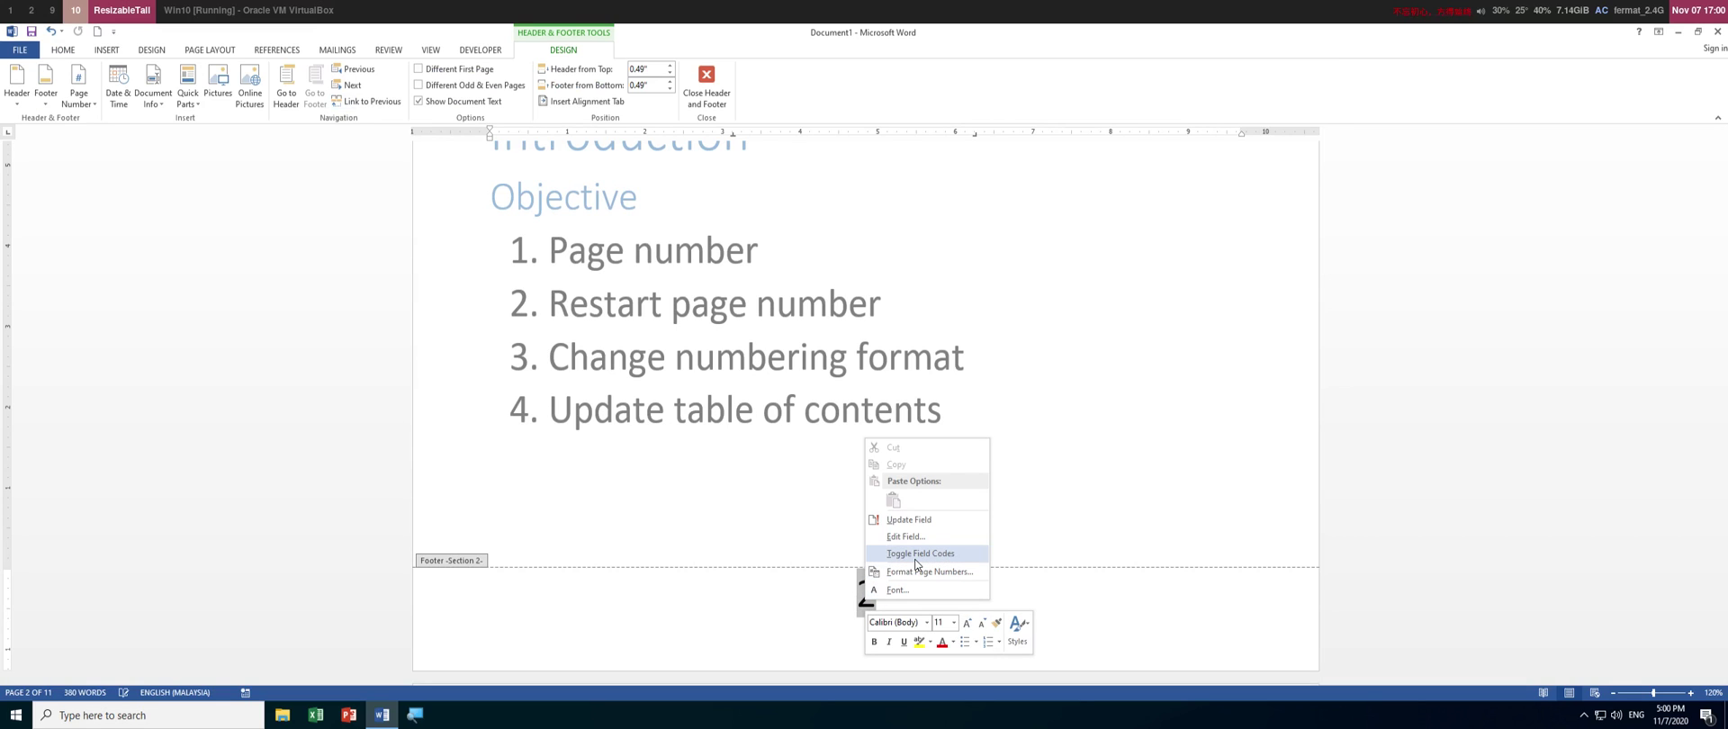
pyautogui.click(913, 572)
pyautogui.click(792, 406)
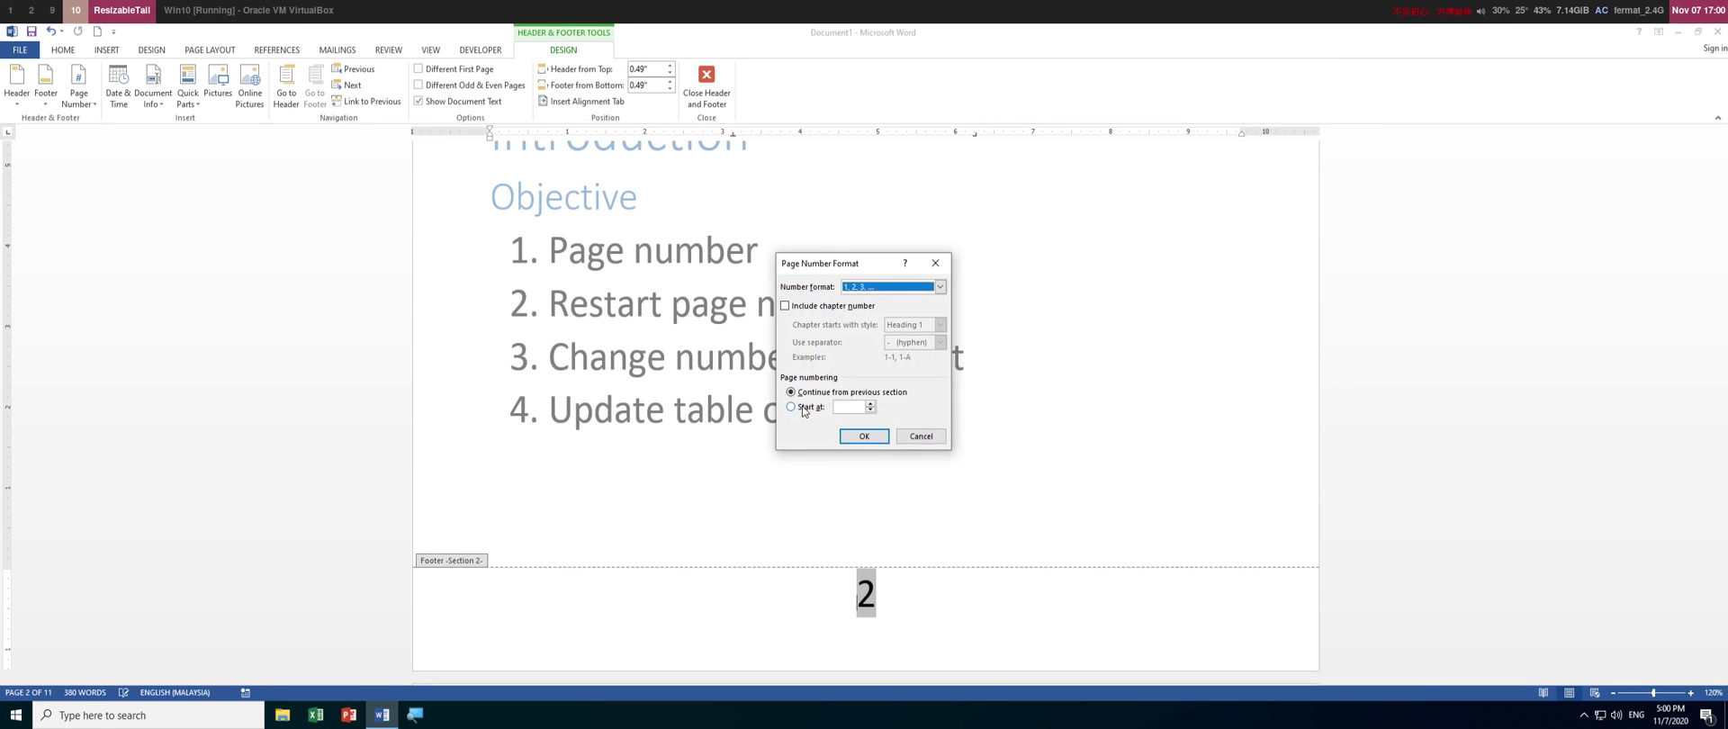
pyautogui.click(862, 435)
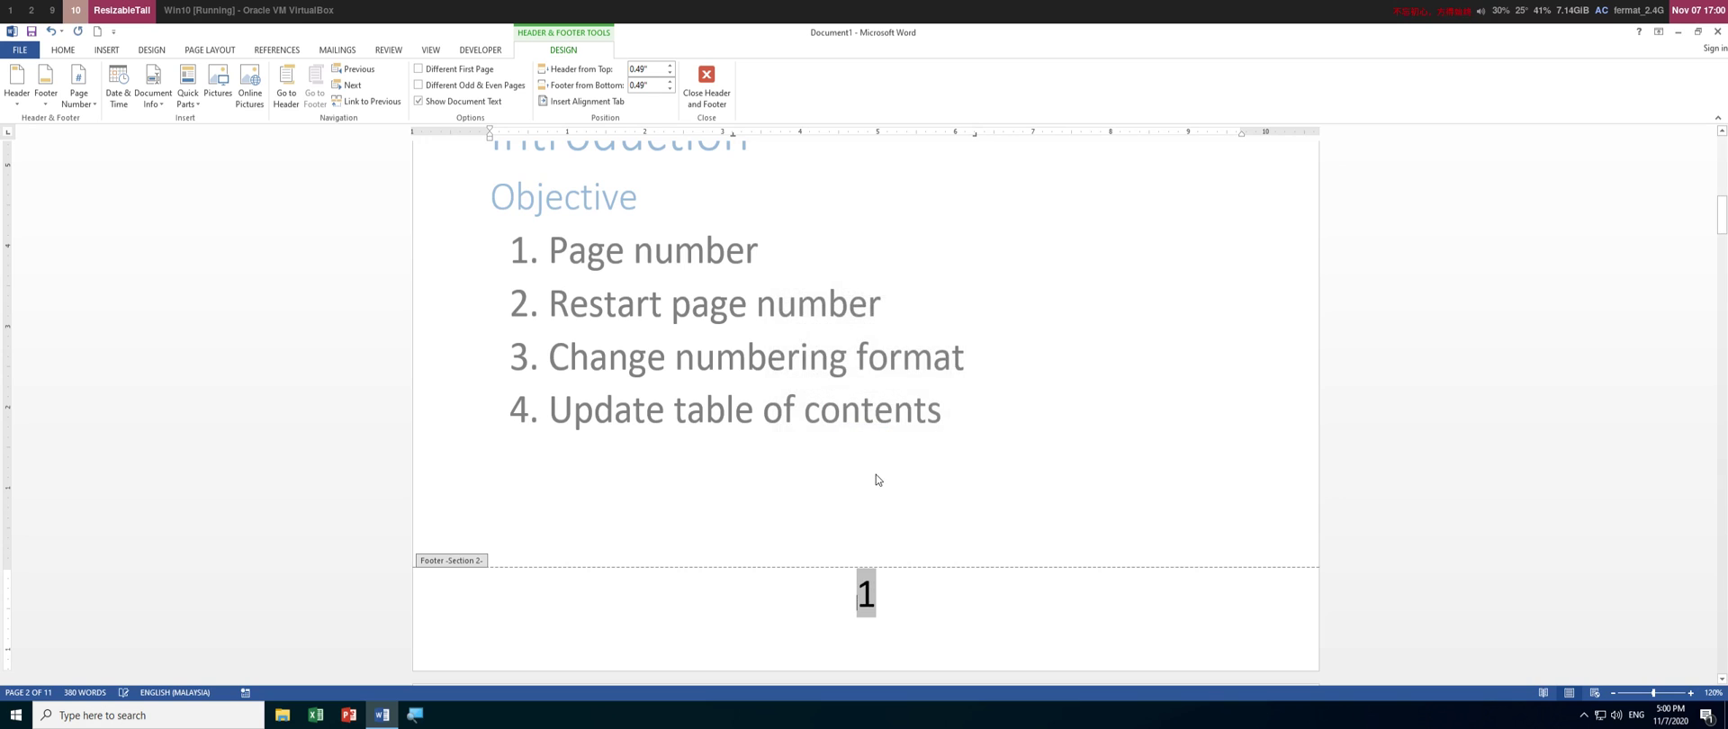
# Compare the footer page numbers of Sections 1, 2 and 3.
pyautogui.scroll(2, 877, 459)
pyautogui.scroll(3, 881, 438)
pyautogui.scroll(-4, 876, 351)
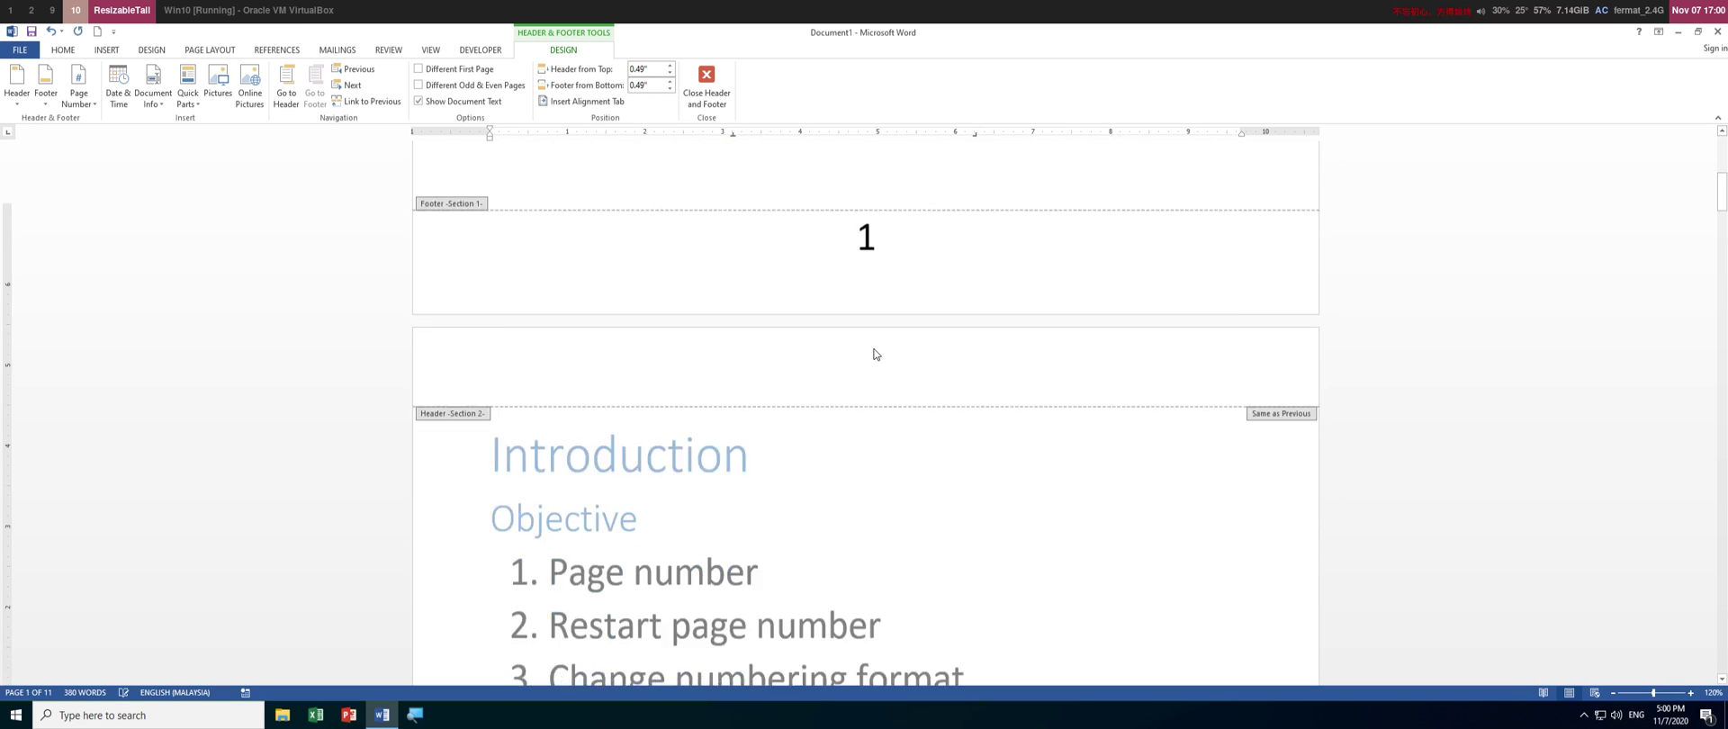
pyautogui.scroll(-8, 875, 353)
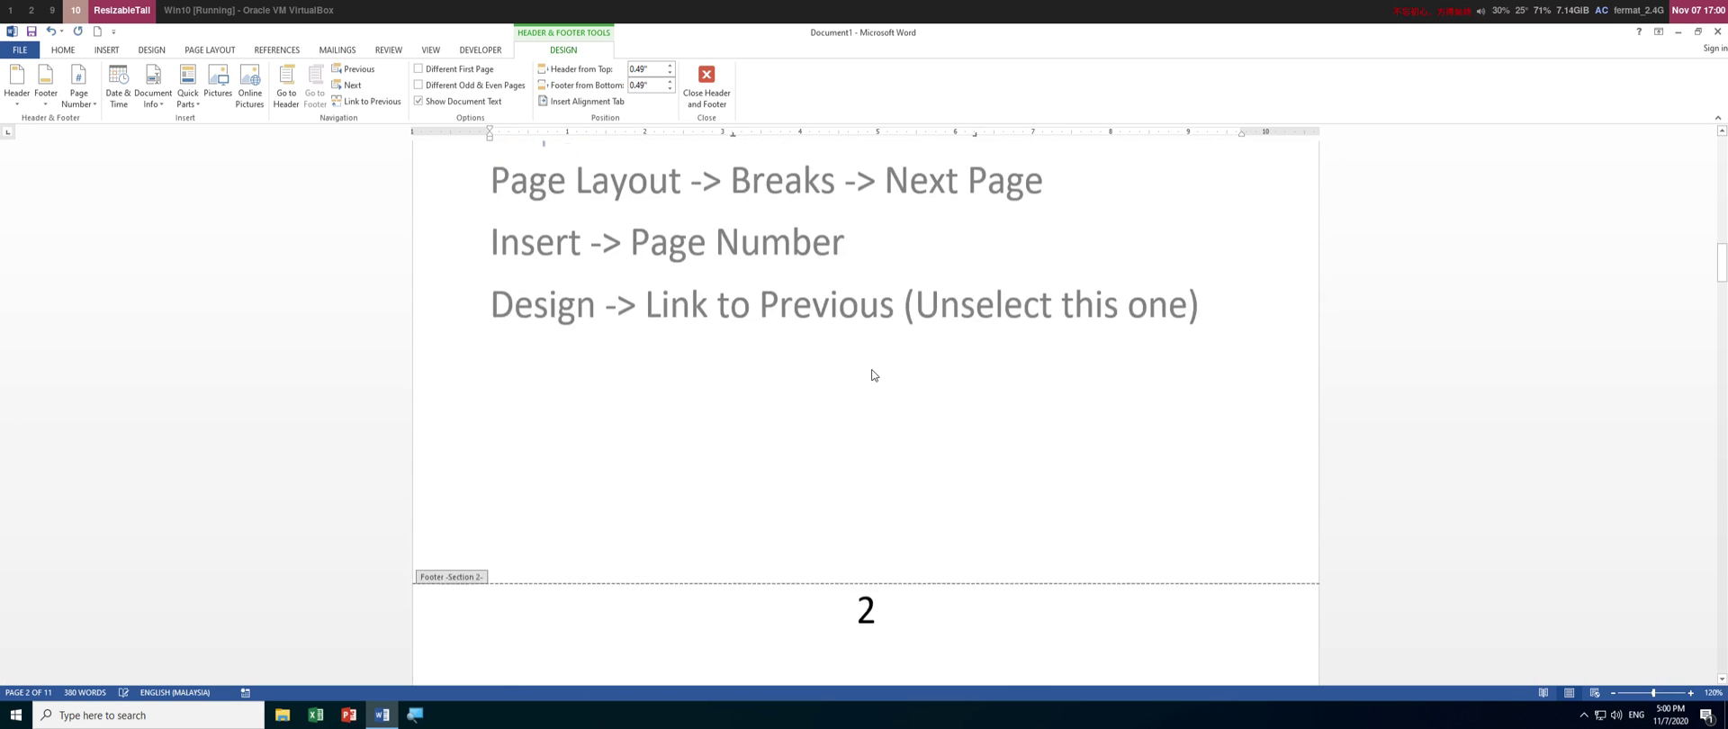
pyautogui.scroll(-10, 876, 492)
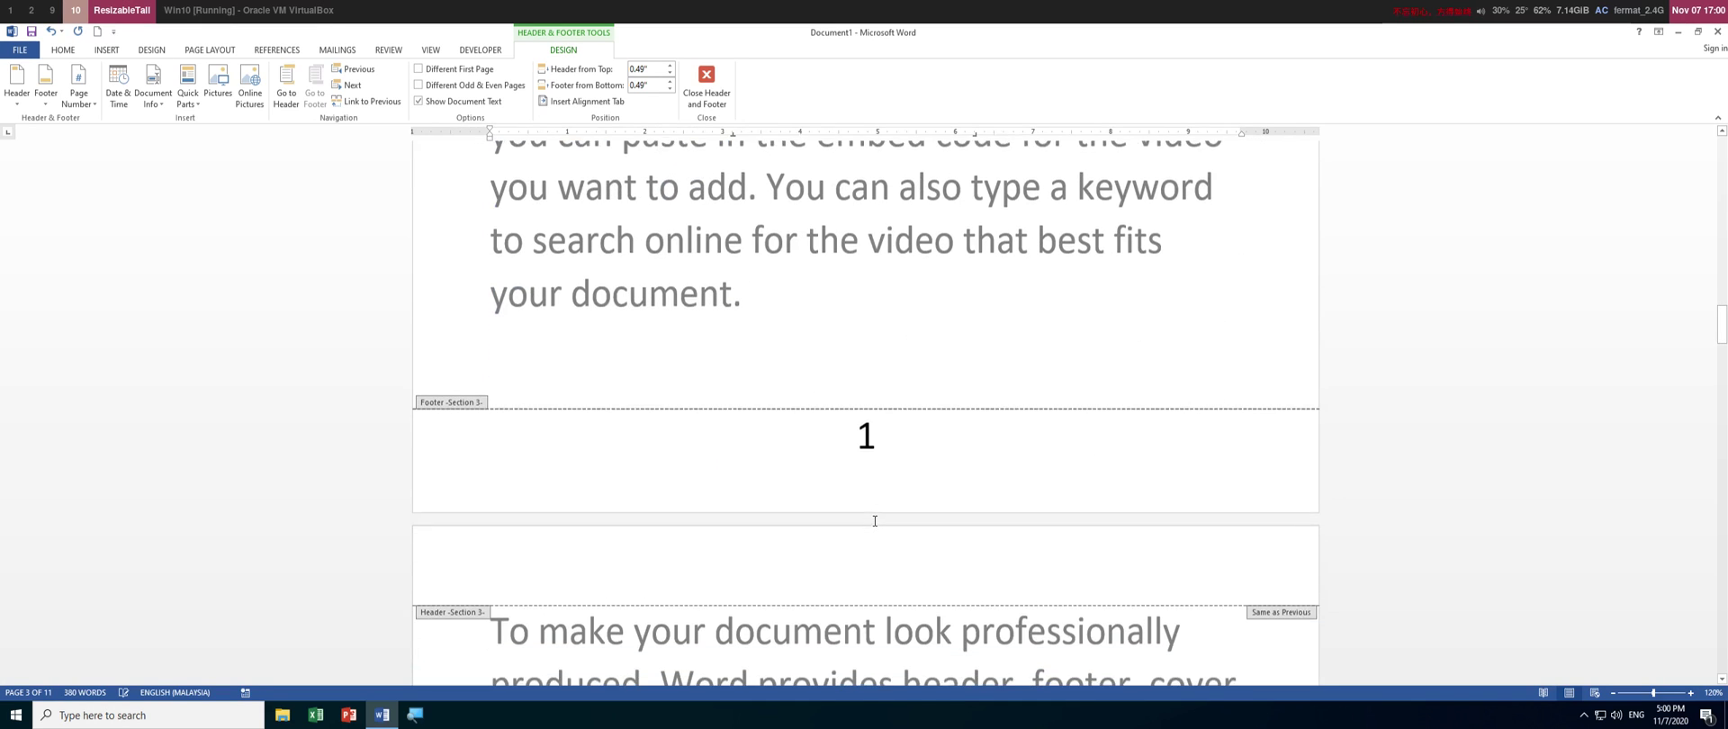
pyautogui.scroll(10, 871, 504)
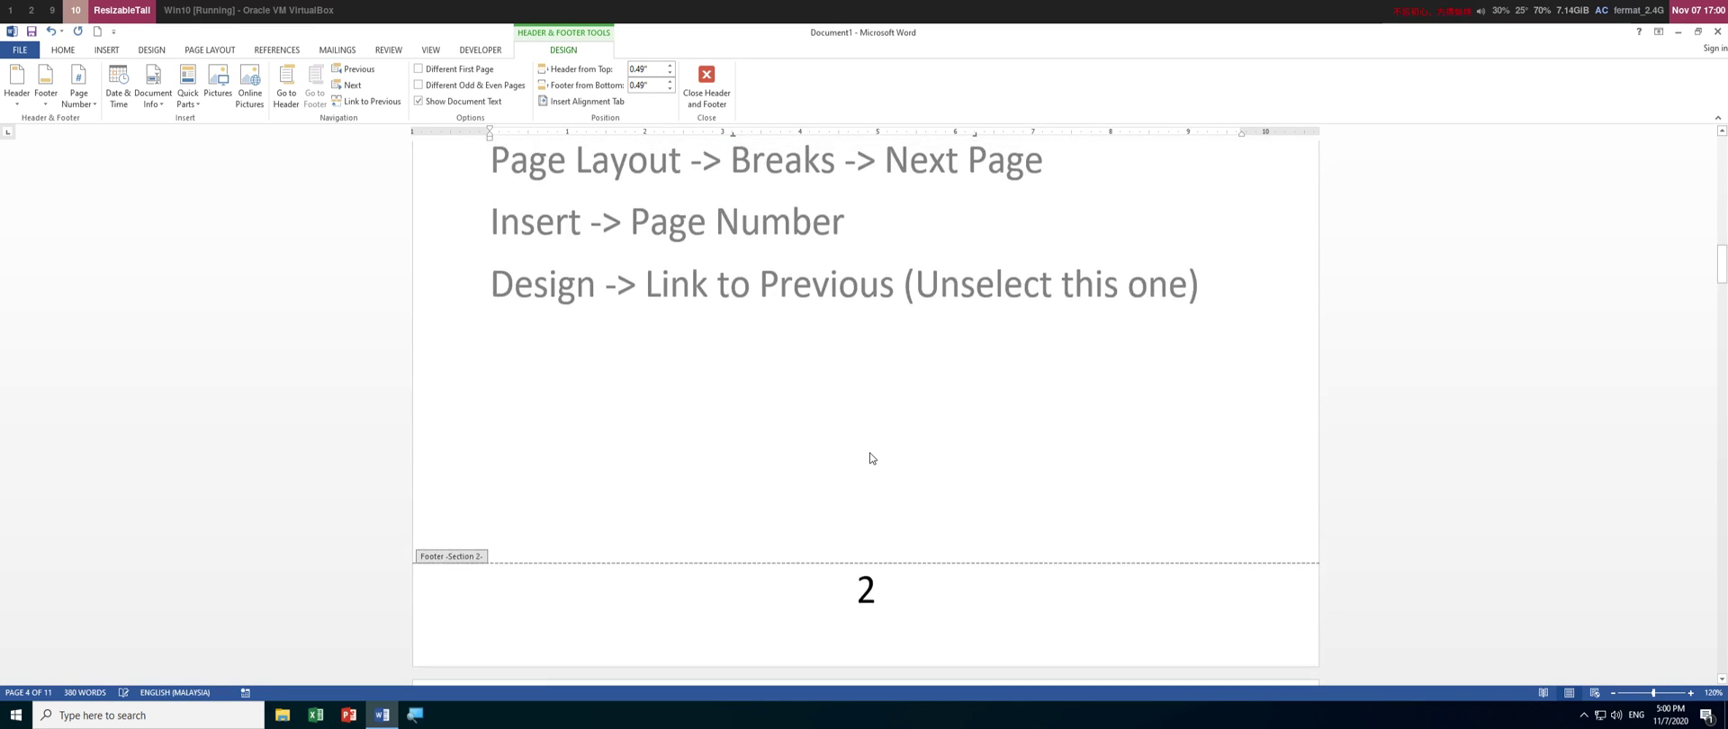
pyautogui.scroll(2, 871, 458)
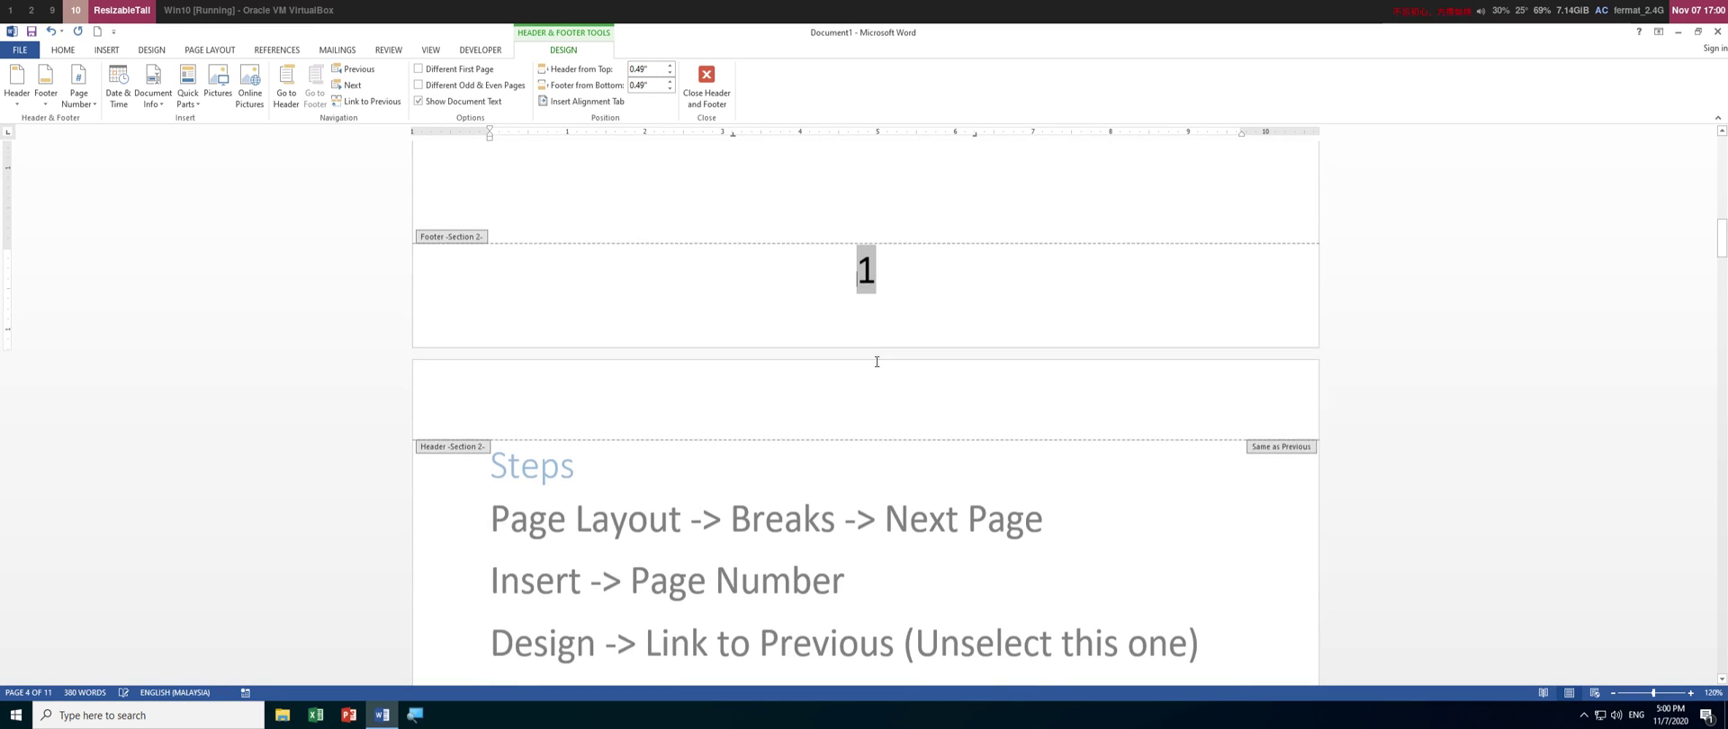
# Change the Section 2 page number format to lowercase Roman numerals (i, ii, iii, ...) and return to the document body.
pyautogui.rightClick(862, 278)
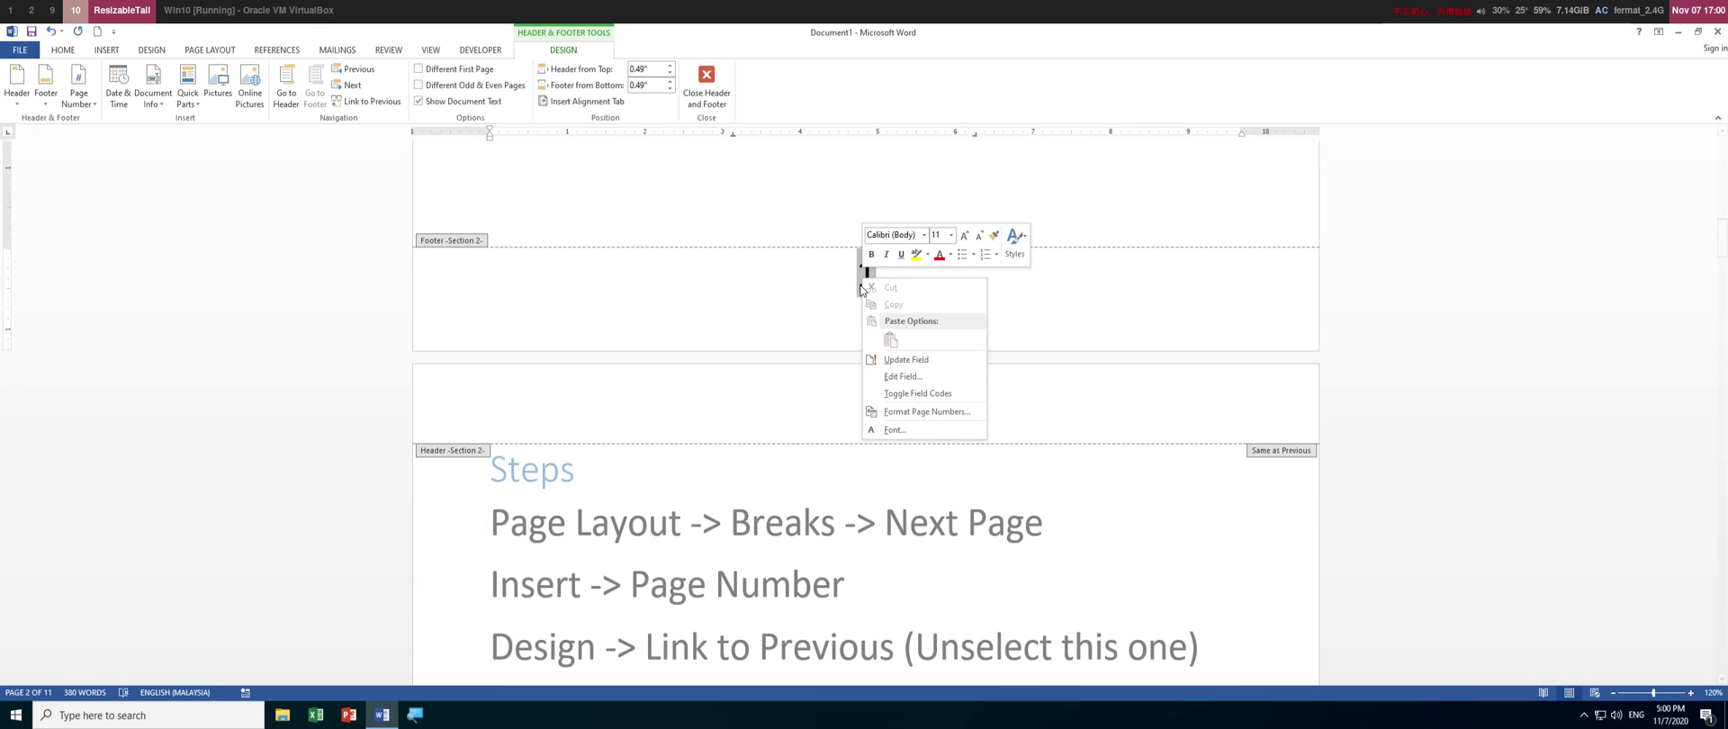
pyautogui.click(918, 411)
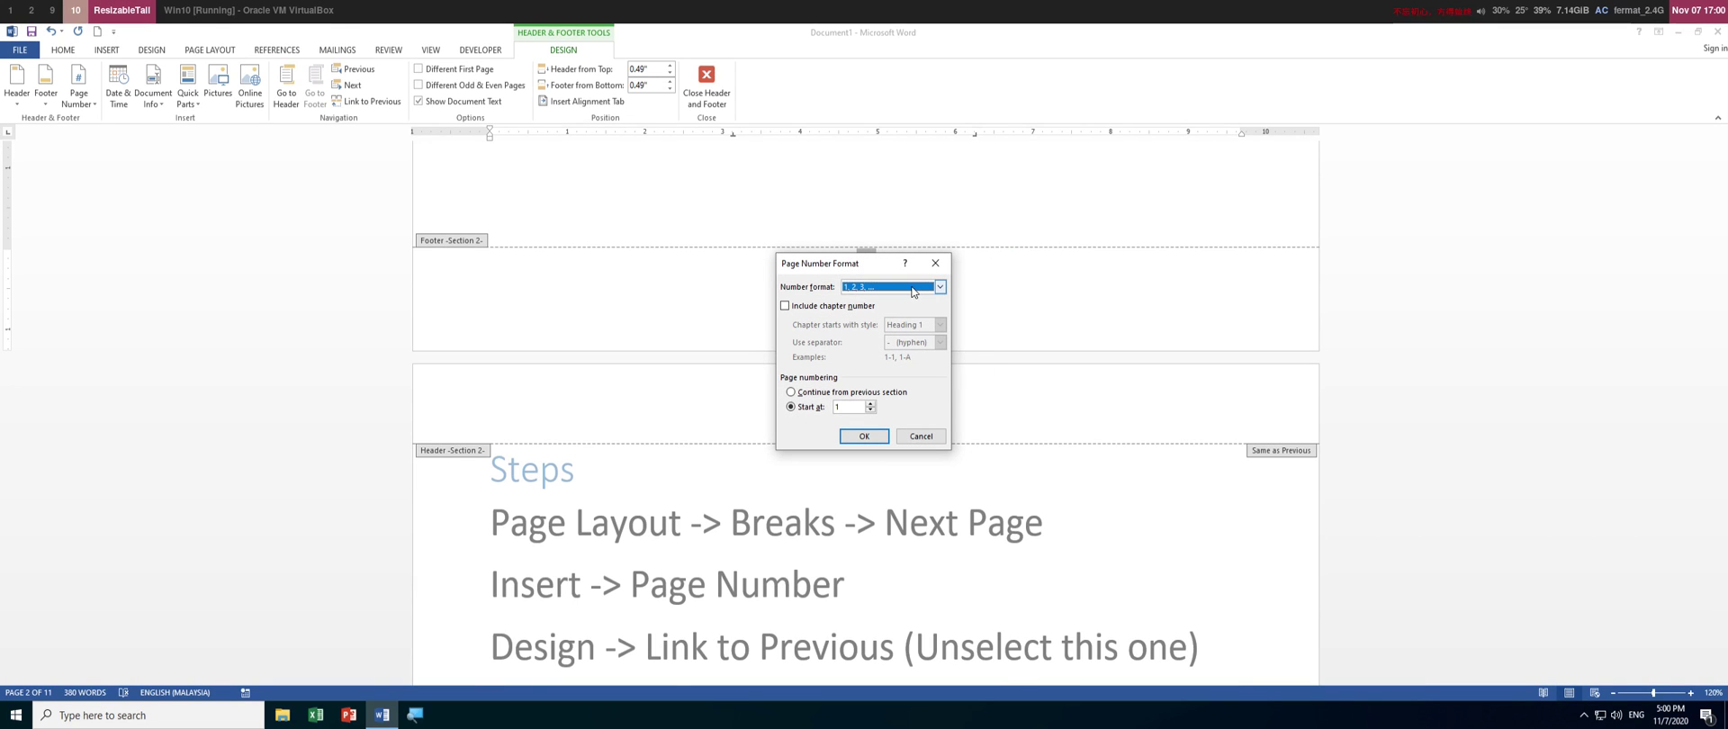
pyautogui.click(913, 288)
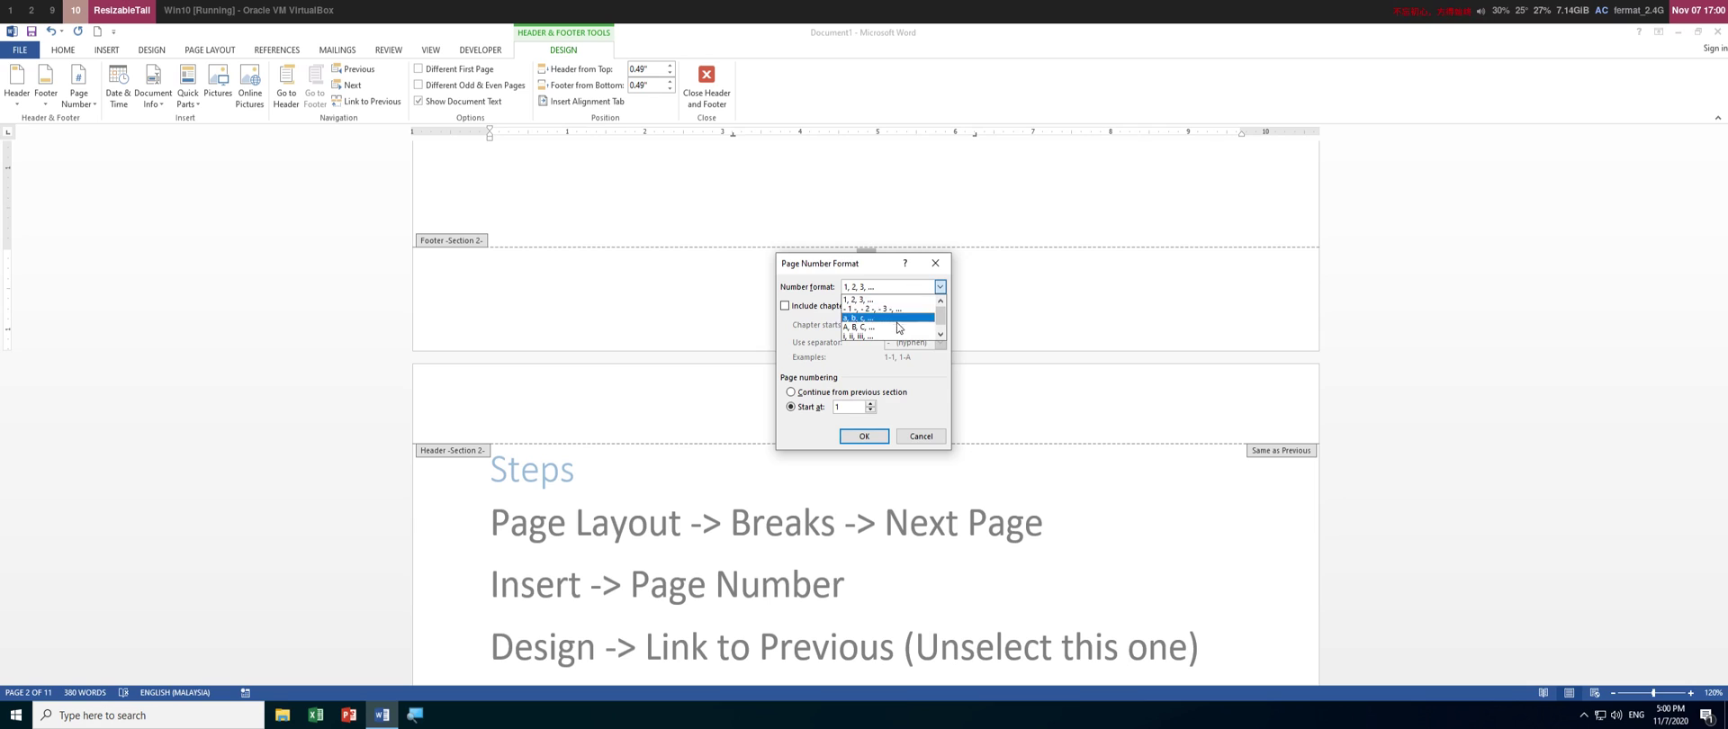
pyautogui.click(887, 338)
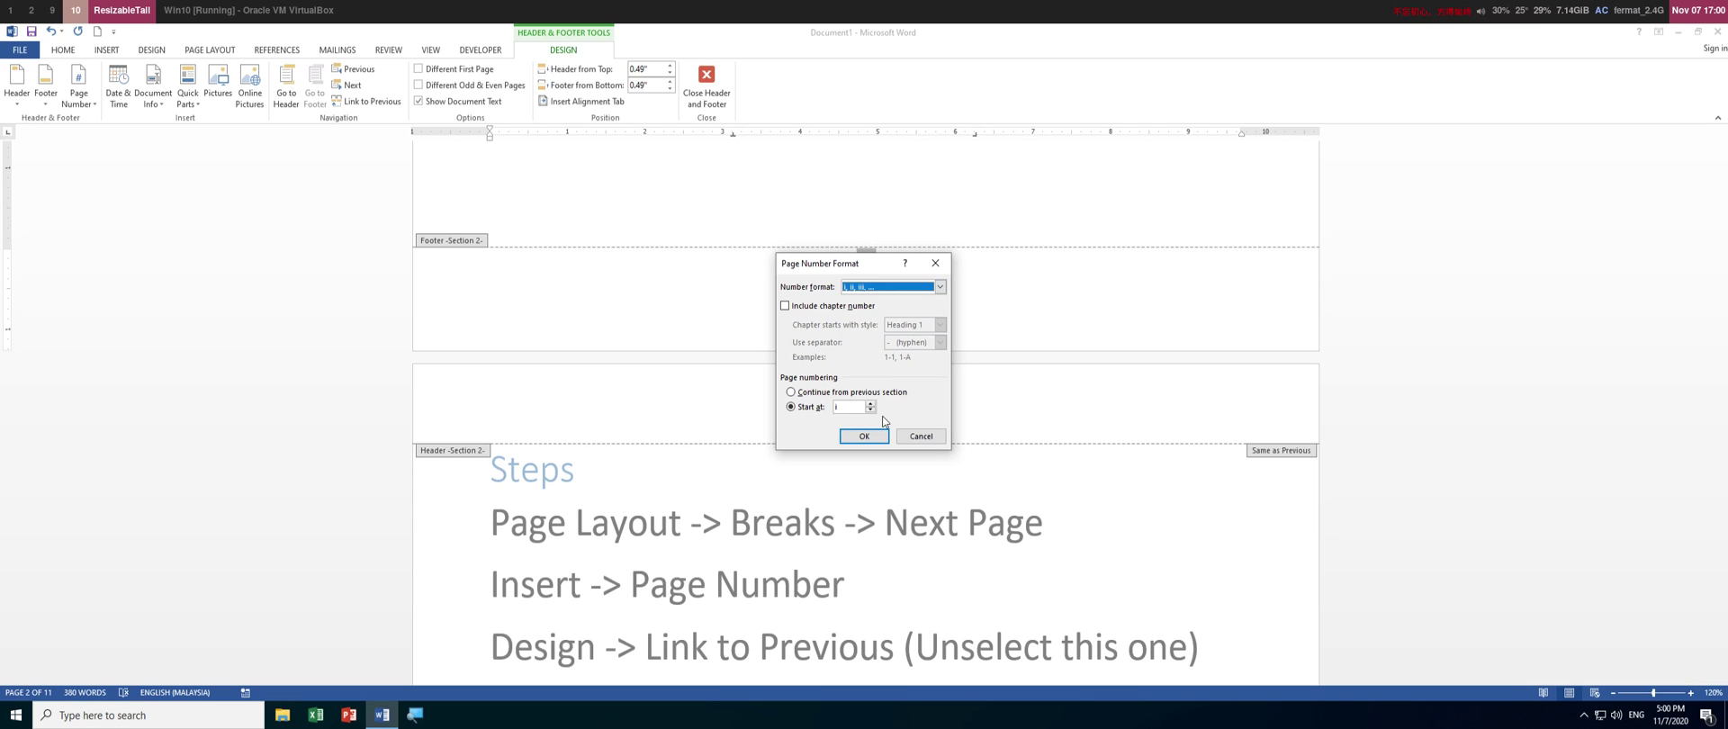
pyautogui.click(864, 437)
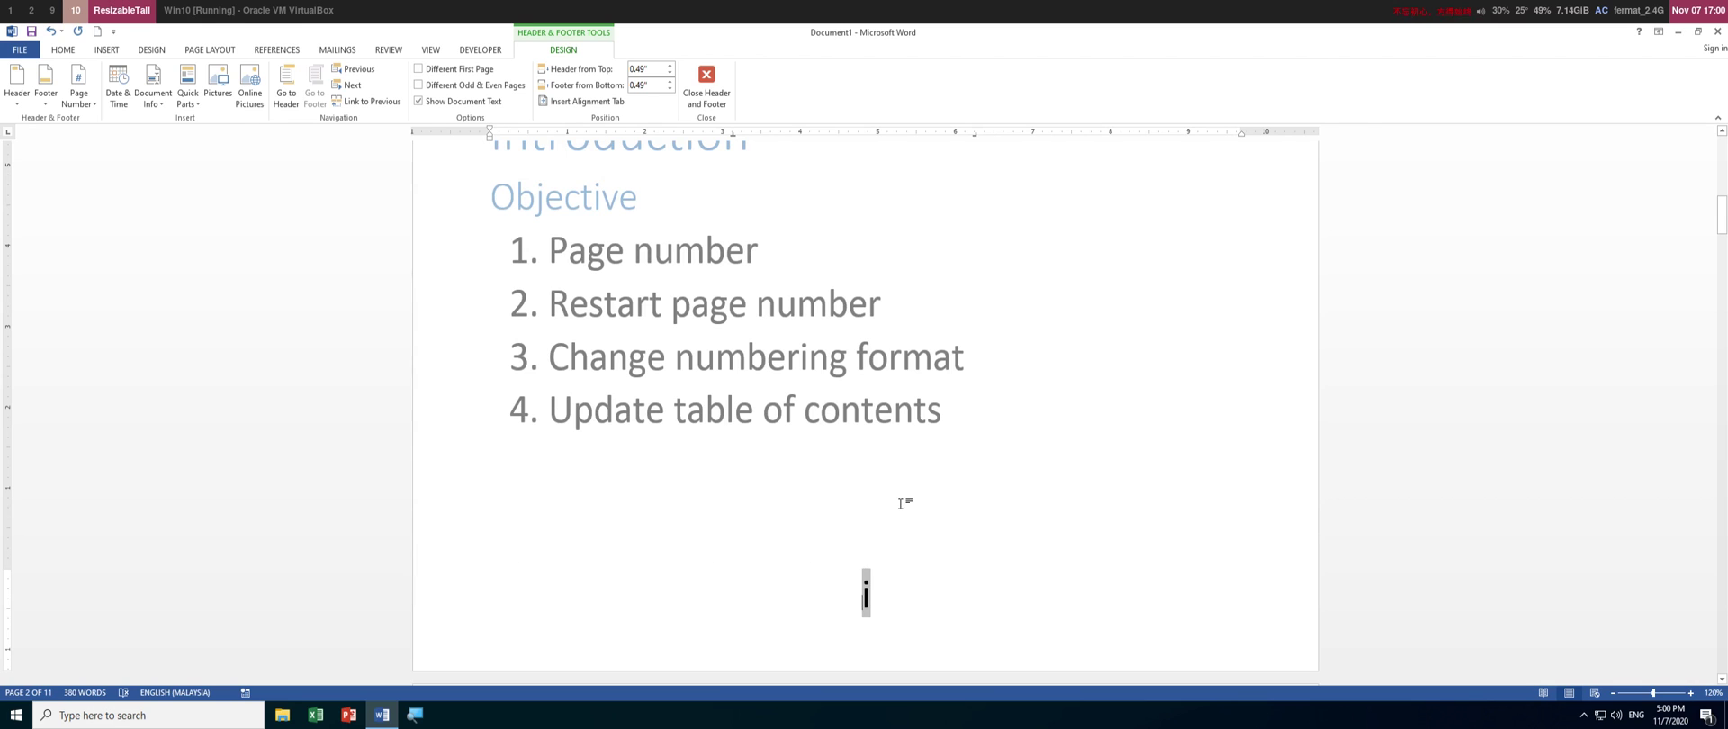
pyautogui.doubleClick(905, 499)
# Check the footers of Sections 2 and 3, and update only the page numbers in the table of contents.
pyautogui.scroll(-3, 983, 390)
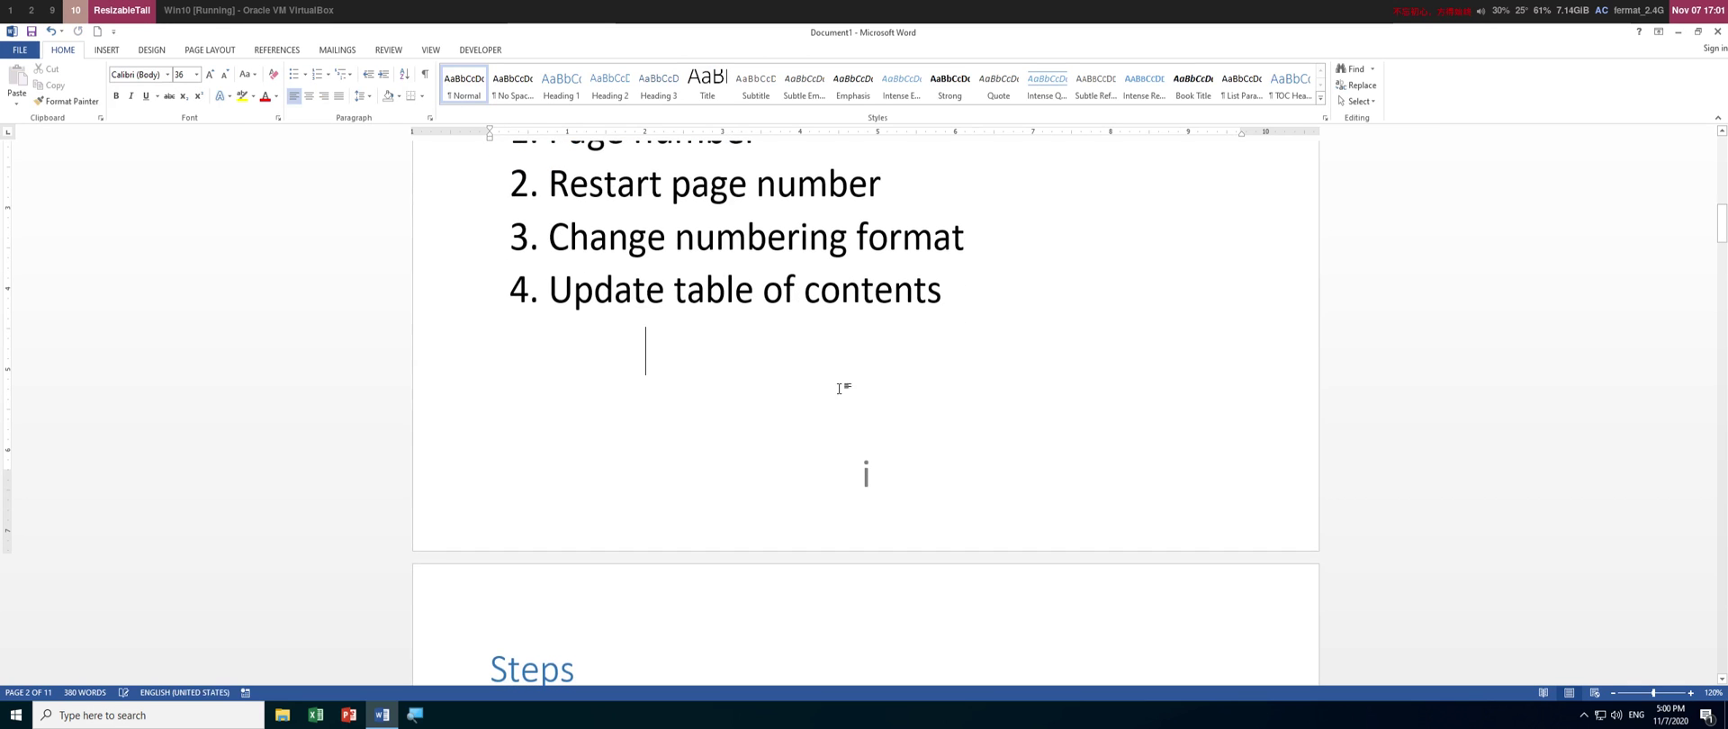
pyautogui.scroll(-12, 878, 468)
pyautogui.scroll(-1, 864, 522)
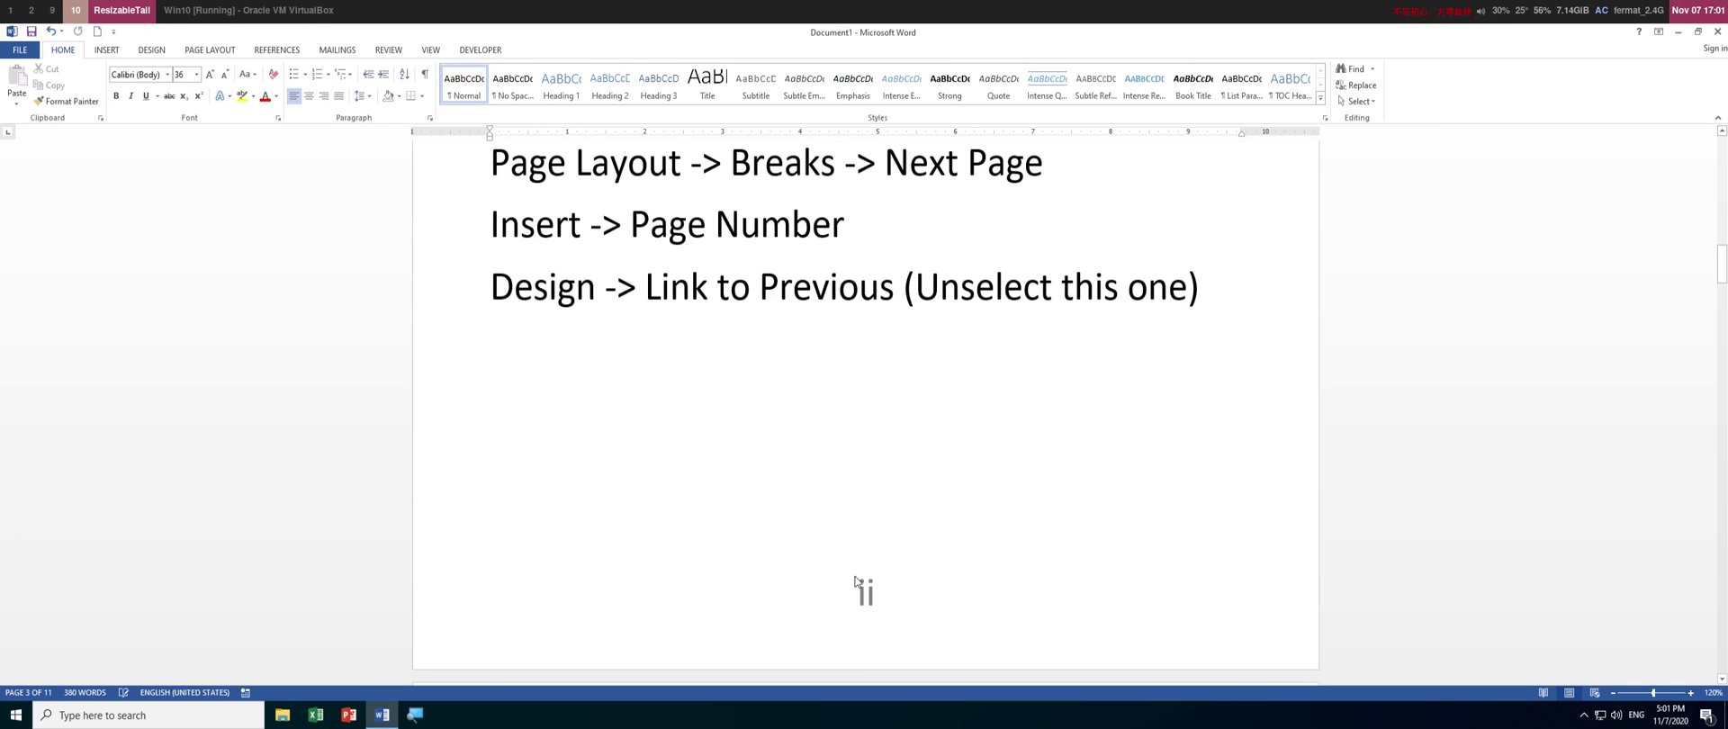
pyautogui.scroll(-20, 885, 566)
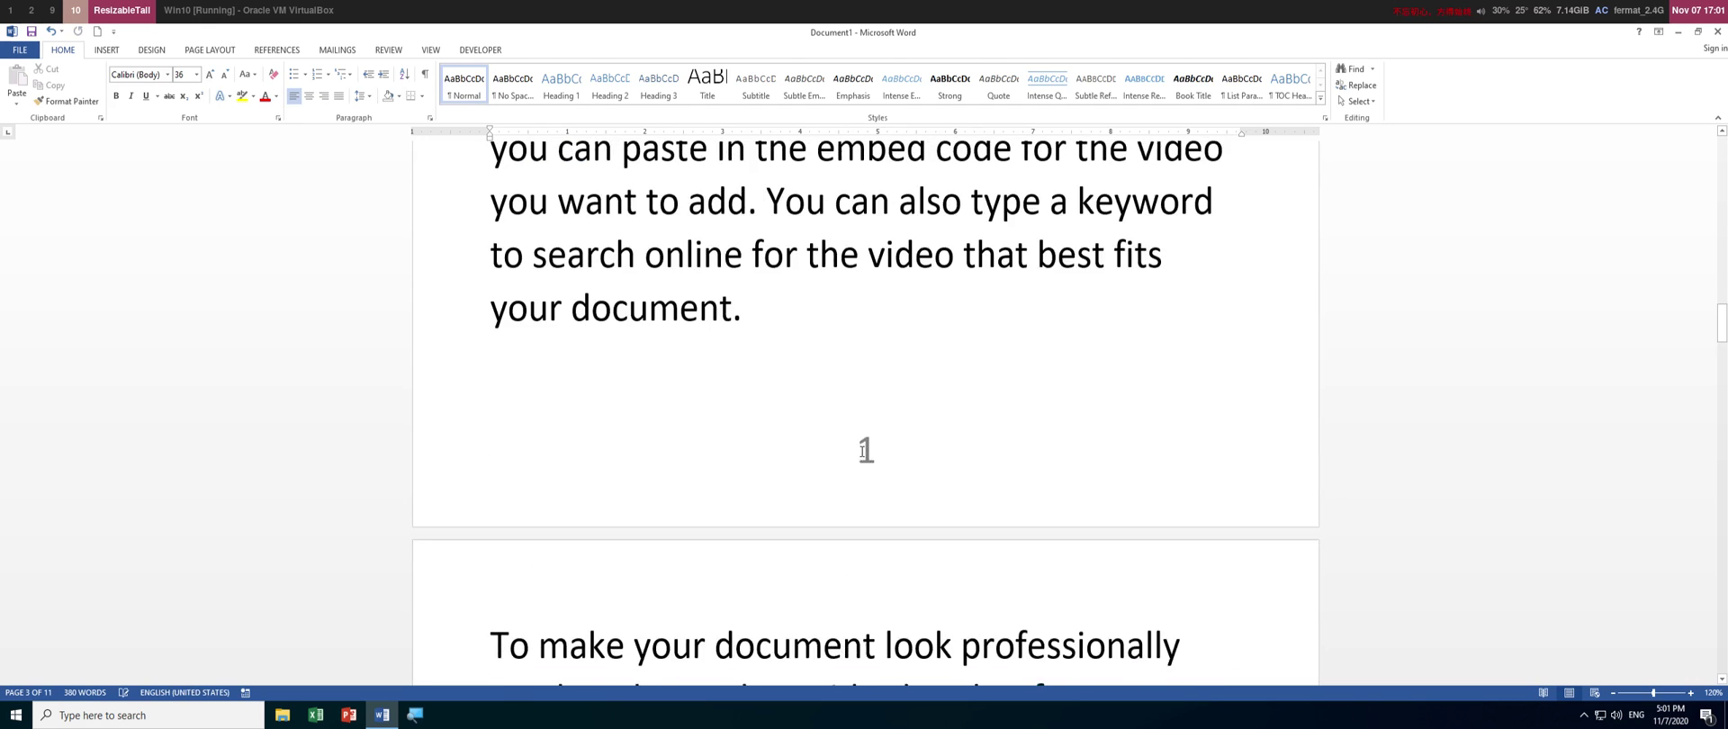
pyautogui.scroll(8, 864, 451)
pyautogui.hotkey('ctrl', 'Home')
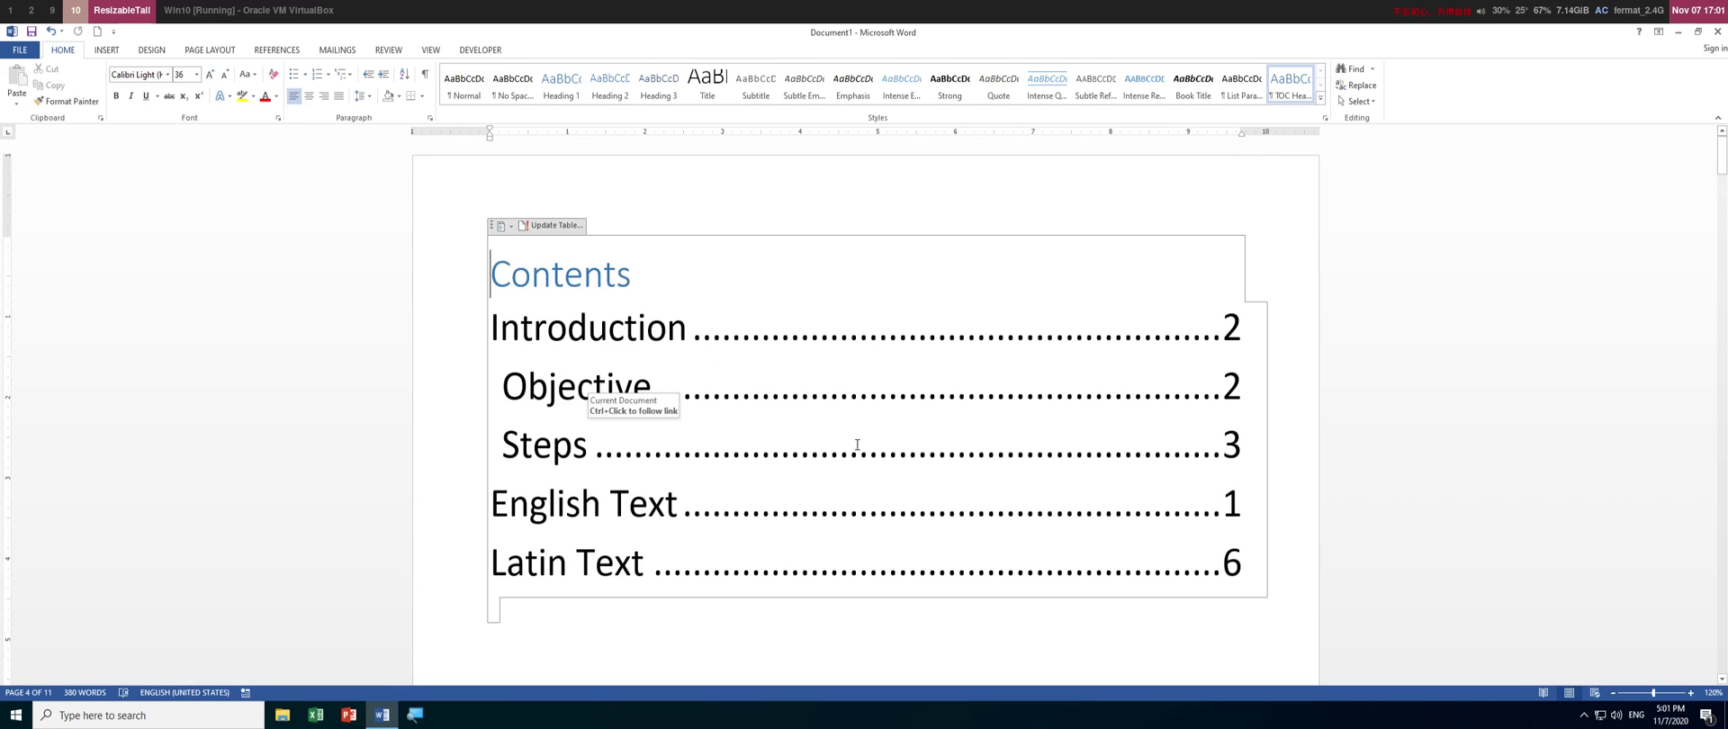
pyautogui.click(560, 226)
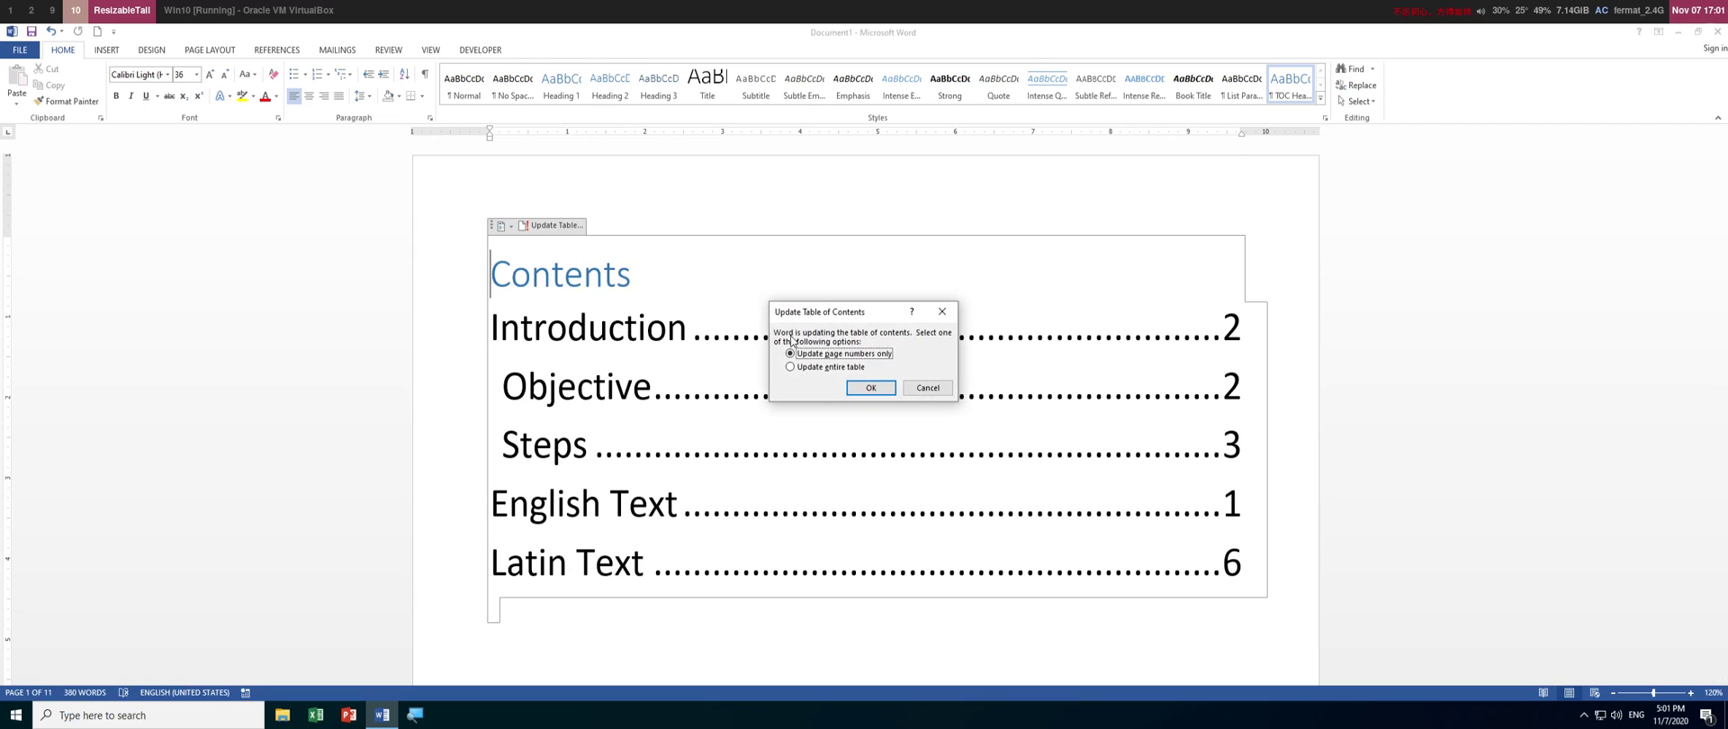
pyautogui.click(870, 387)
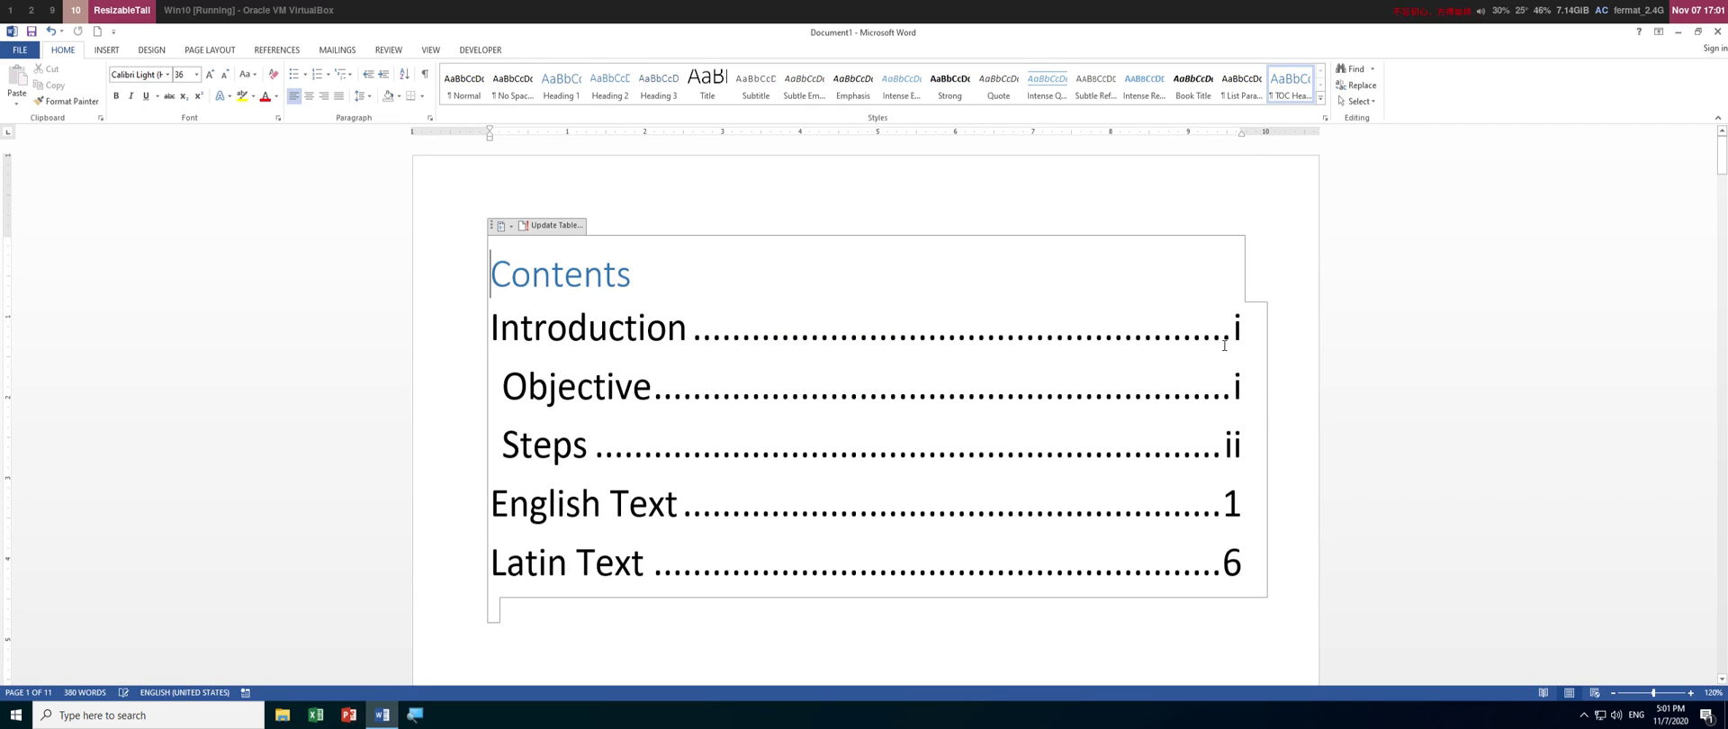
# Delete the page number from the Section 1 footer on the contents page and return to the document body.
pyautogui.scroll(-5, 1188, 355)
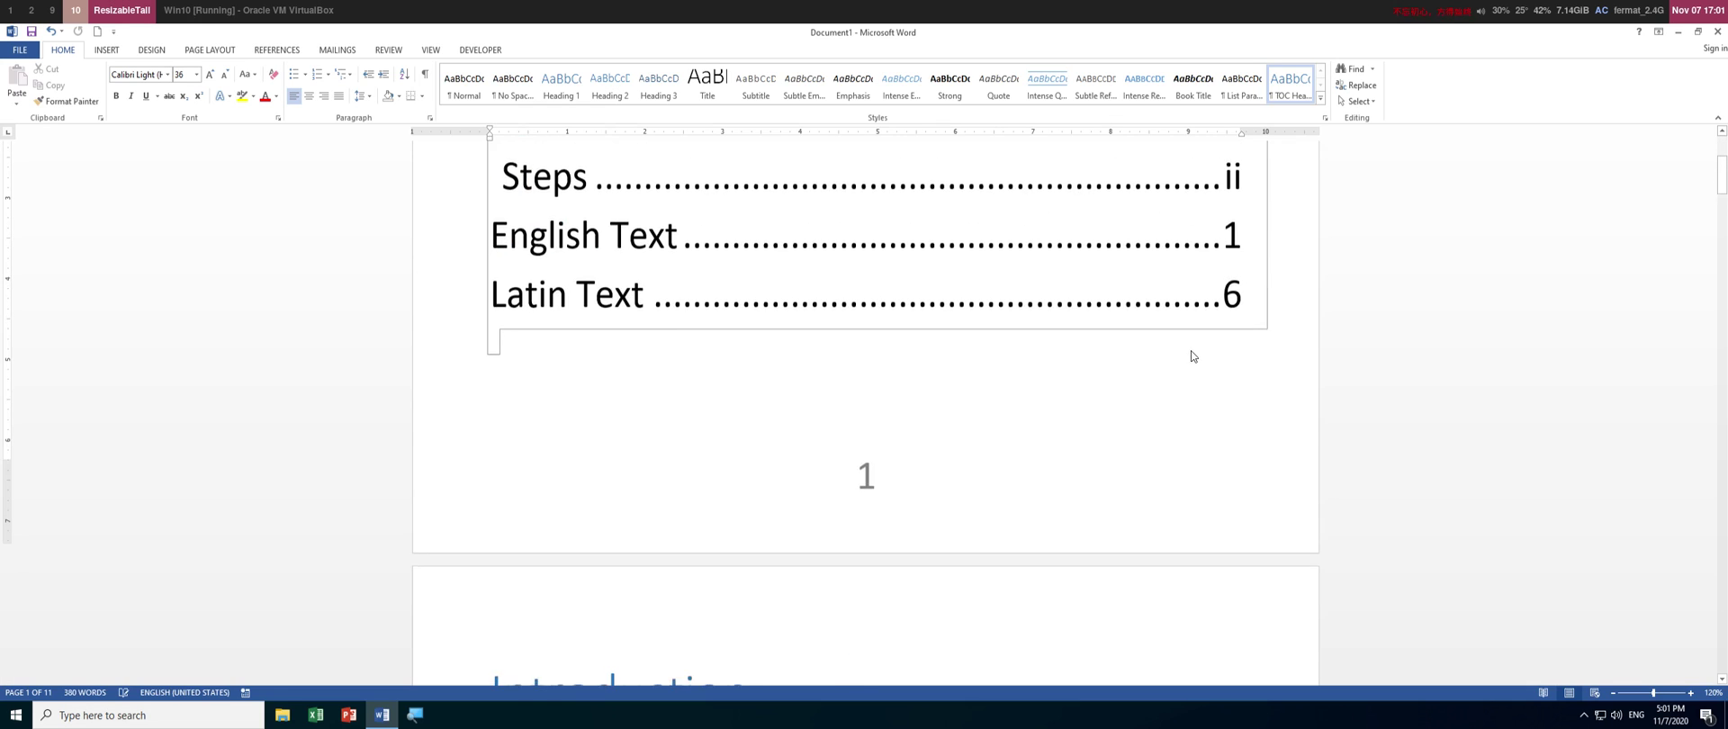
pyautogui.click(862, 312)
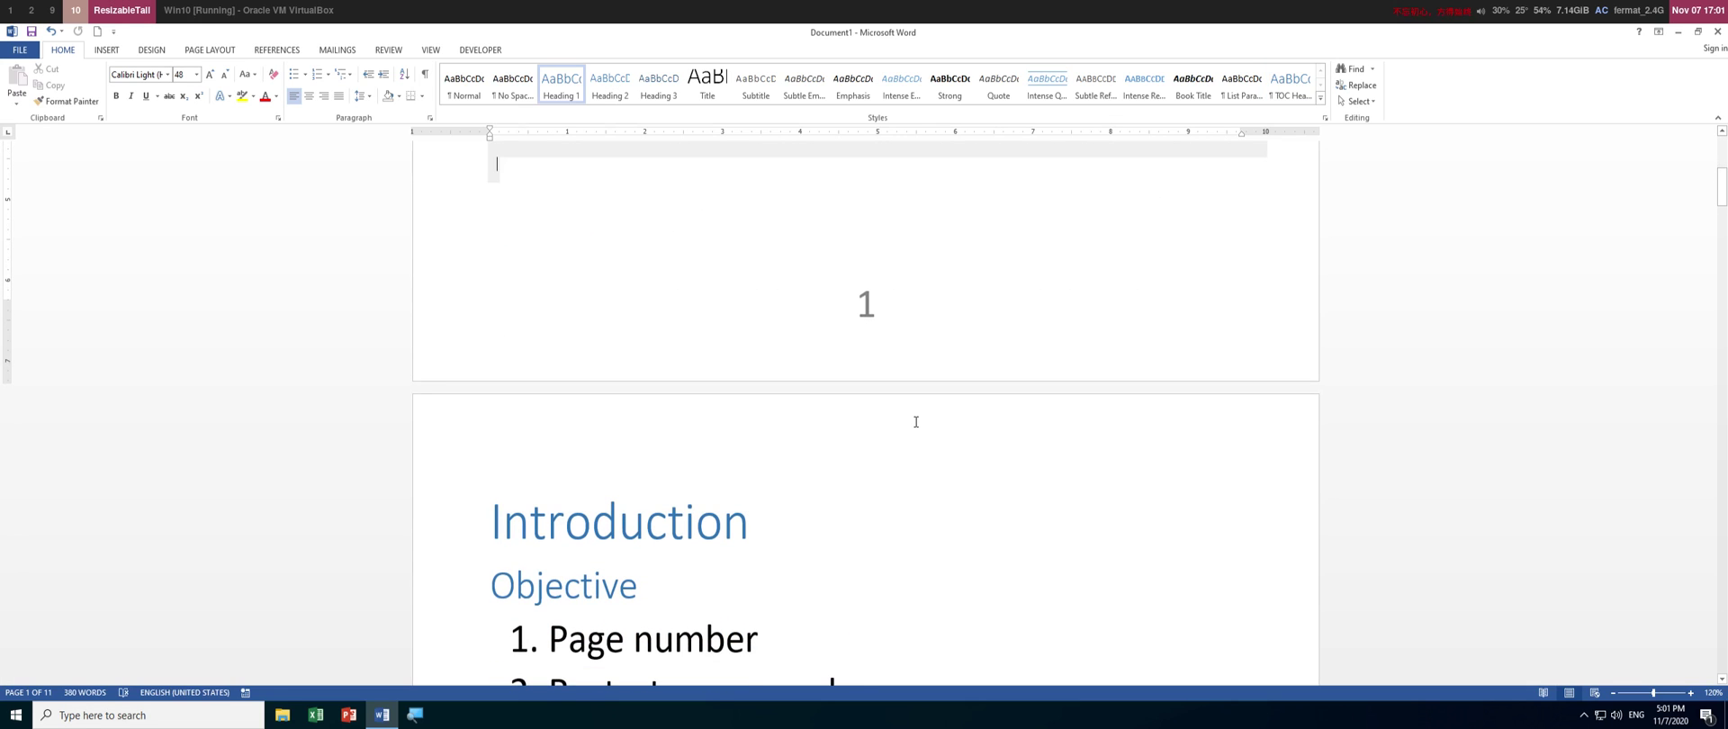
pyautogui.scroll(-6, 894, 387)
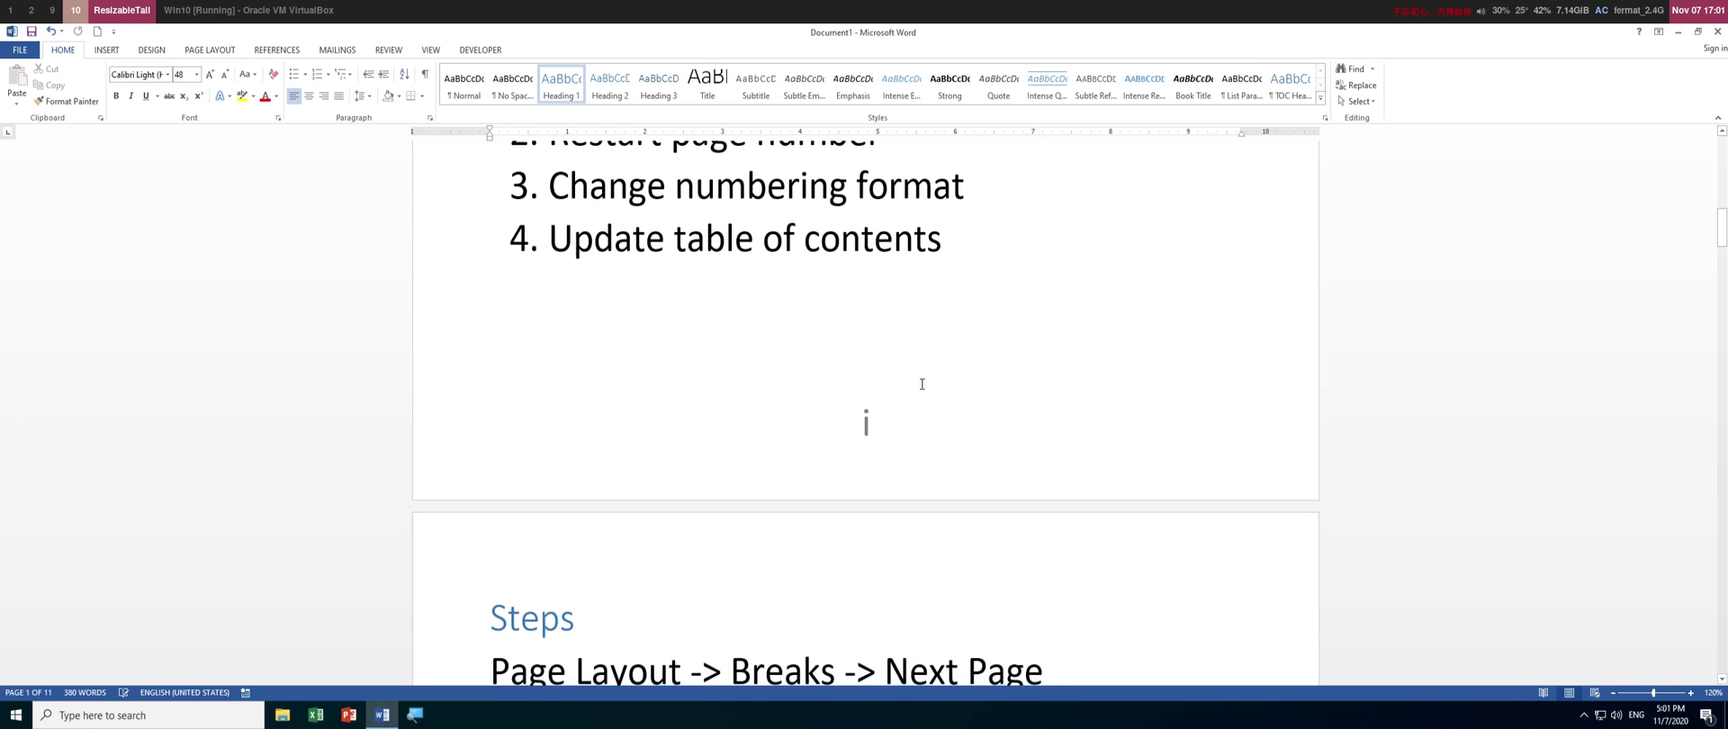
pyautogui.scroll(4, 898, 387)
pyautogui.scroll(3, 898, 387)
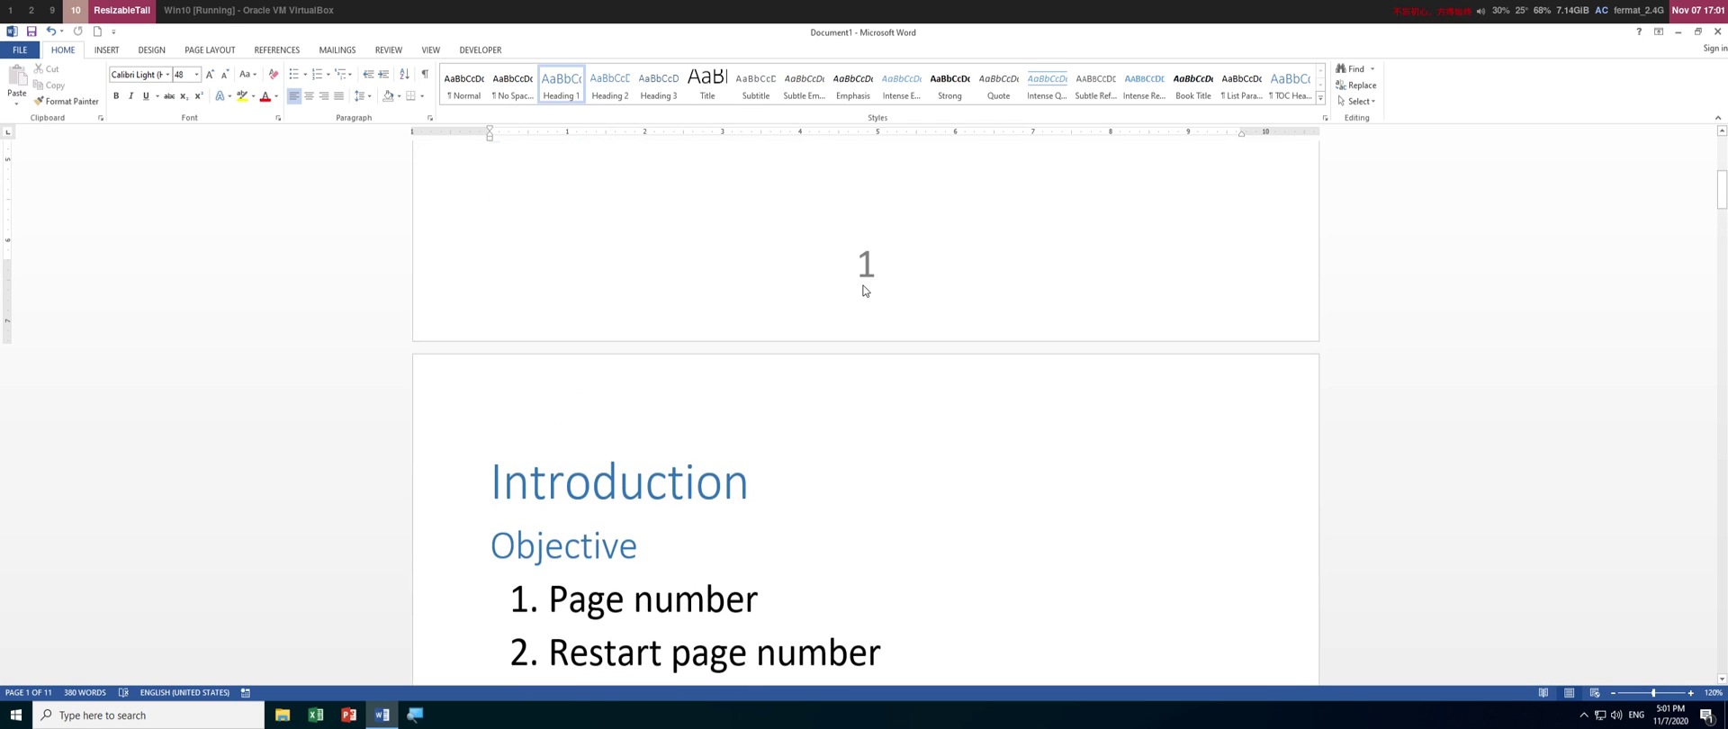
pyautogui.doubleClick(863, 276)
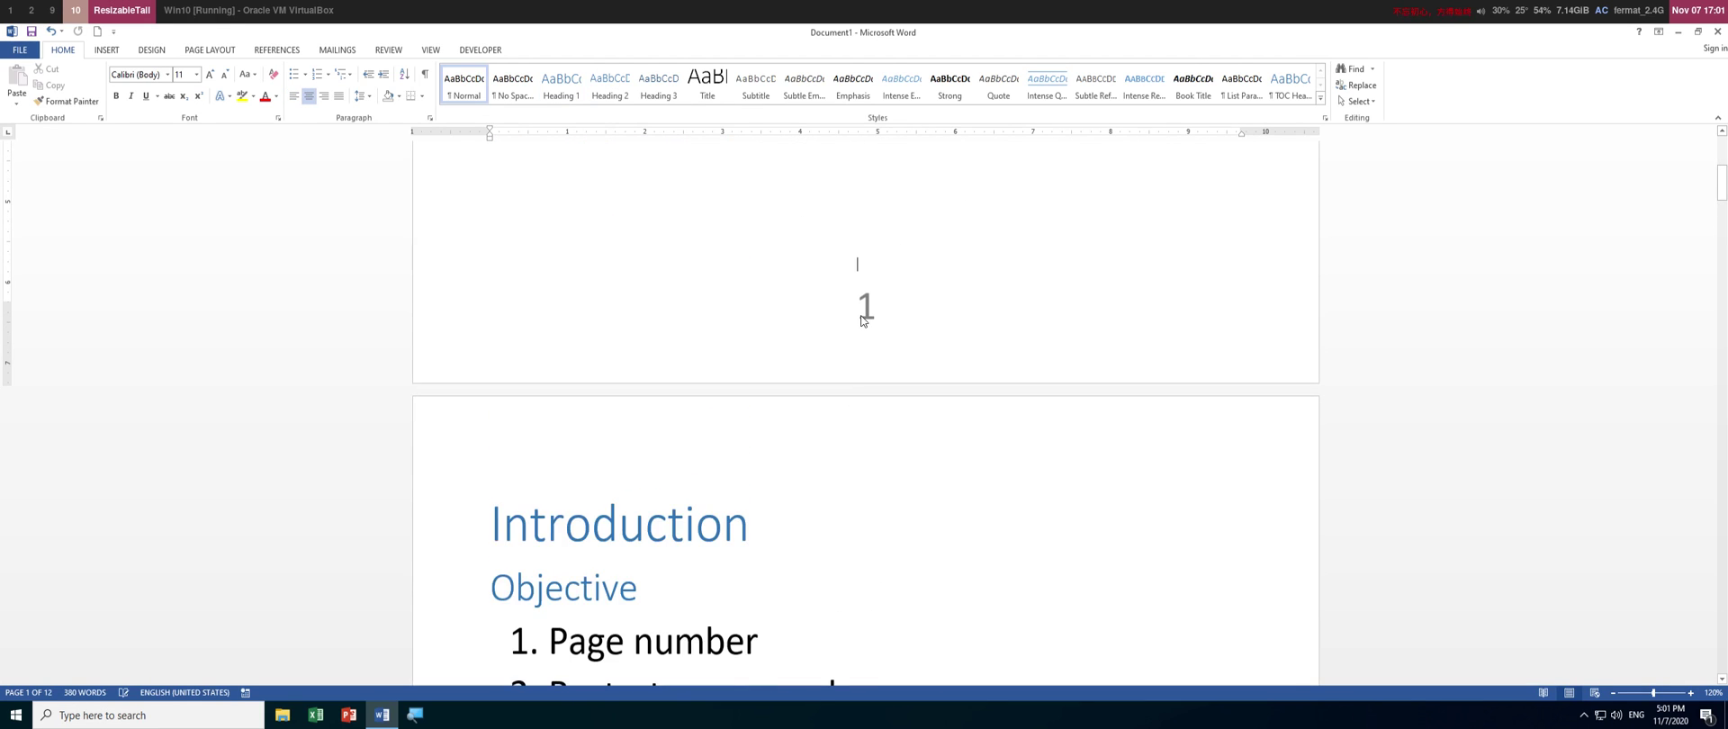
pyautogui.doubleClick(862, 311)
pyautogui.click(866, 310)
pyautogui.doubleClick(865, 310)
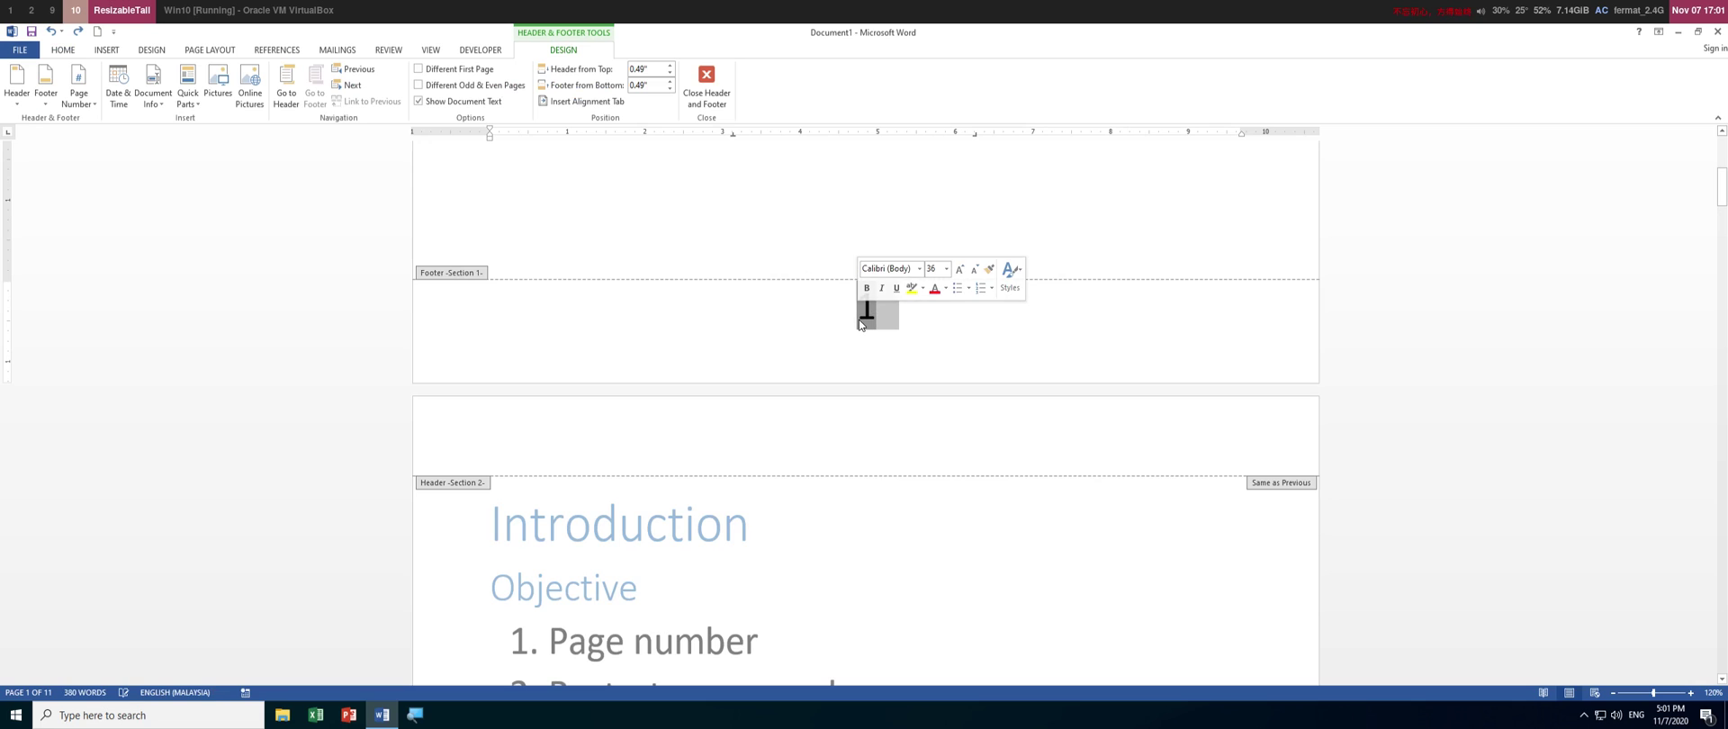
pyautogui.press('Delete')
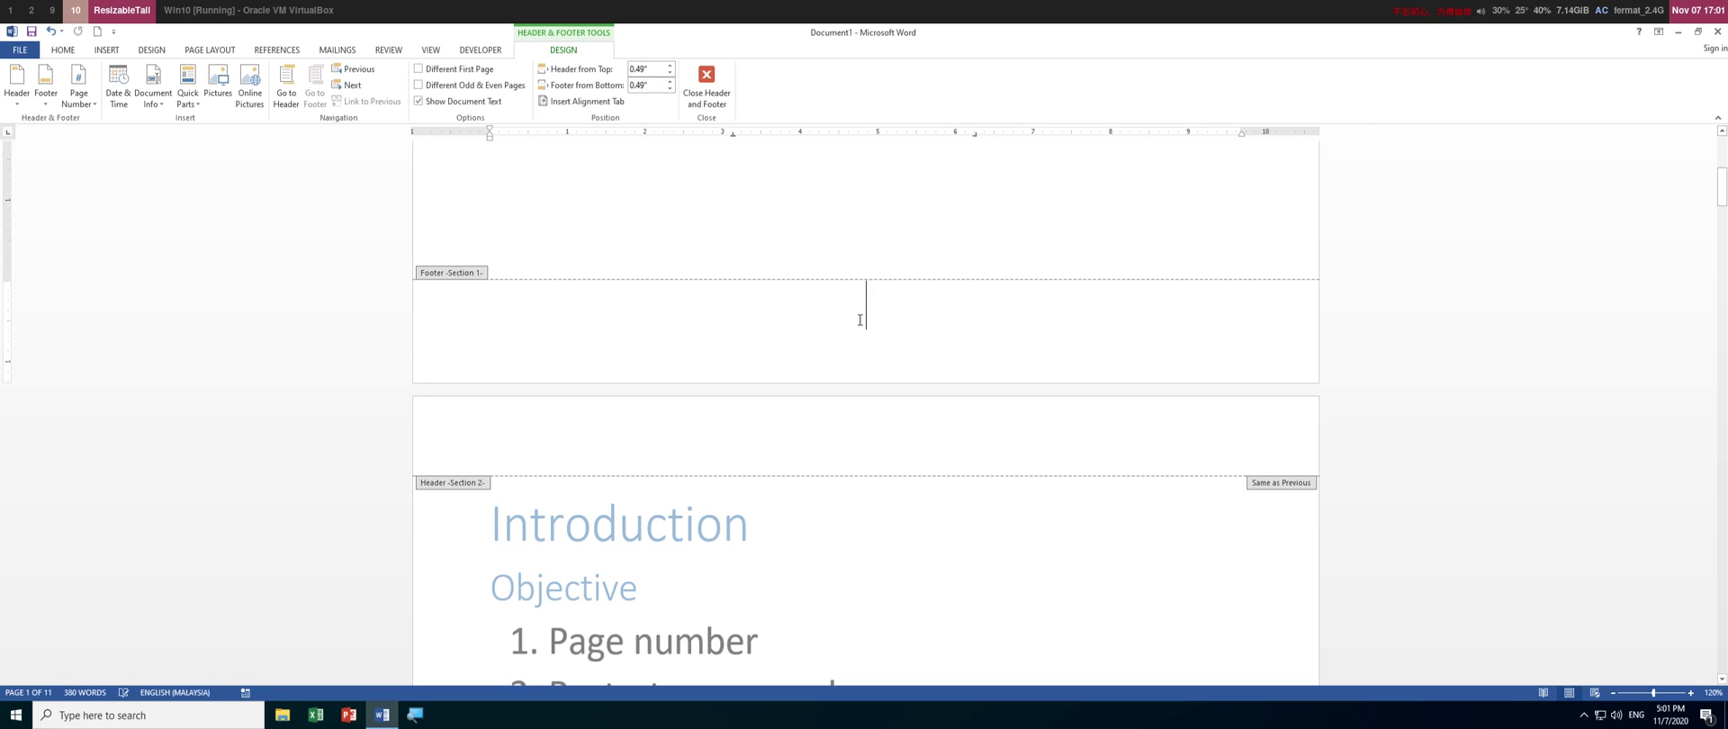
pyautogui.doubleClick(845, 212)
# Update the table of contents again and place the cursor below its last entry.
pyautogui.scroll(3, 895, 359)
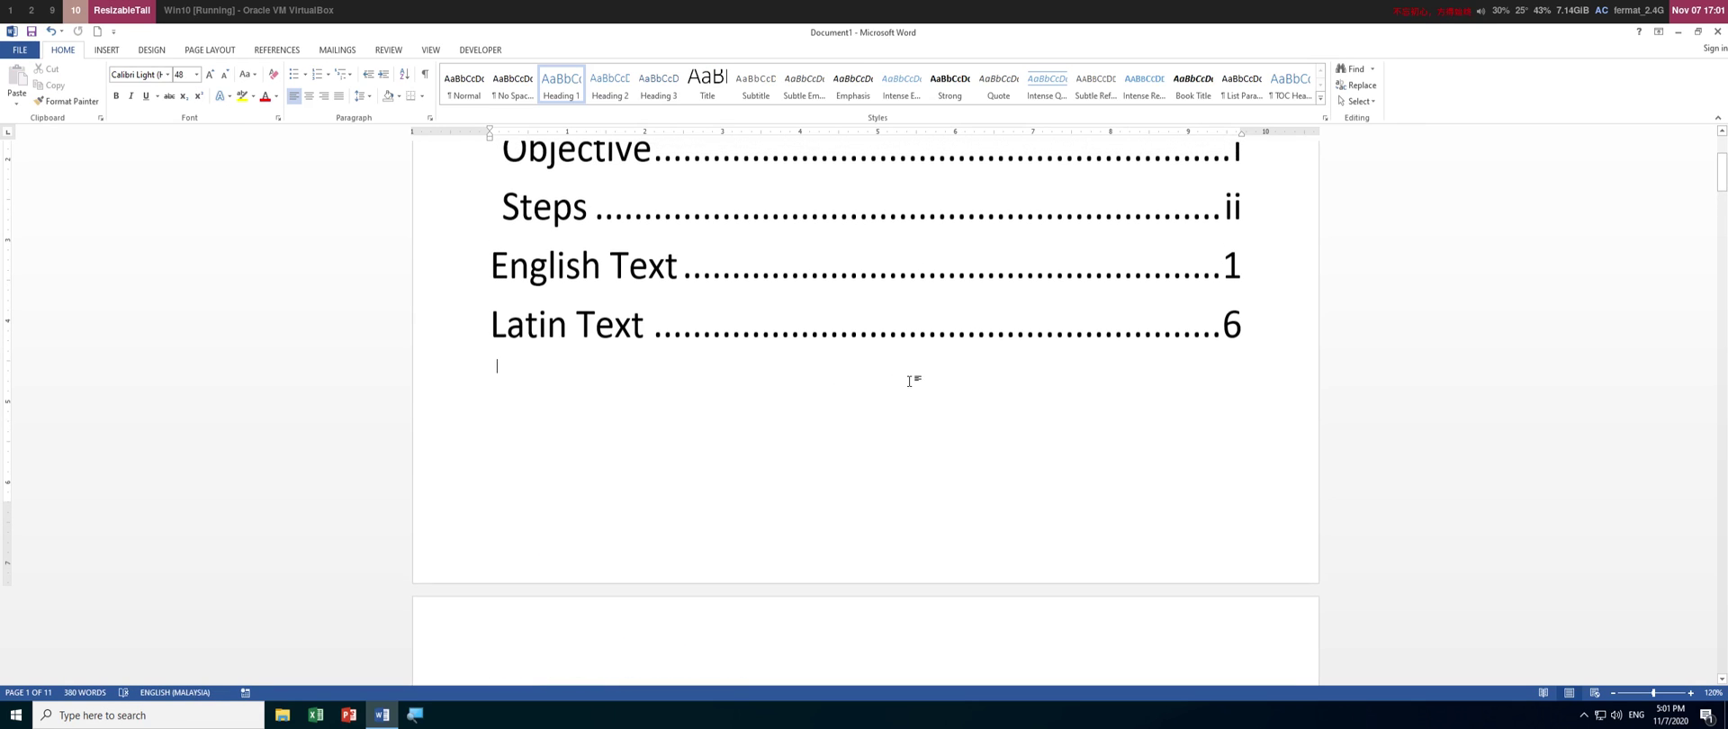
pyautogui.scroll(2, 884, 309)
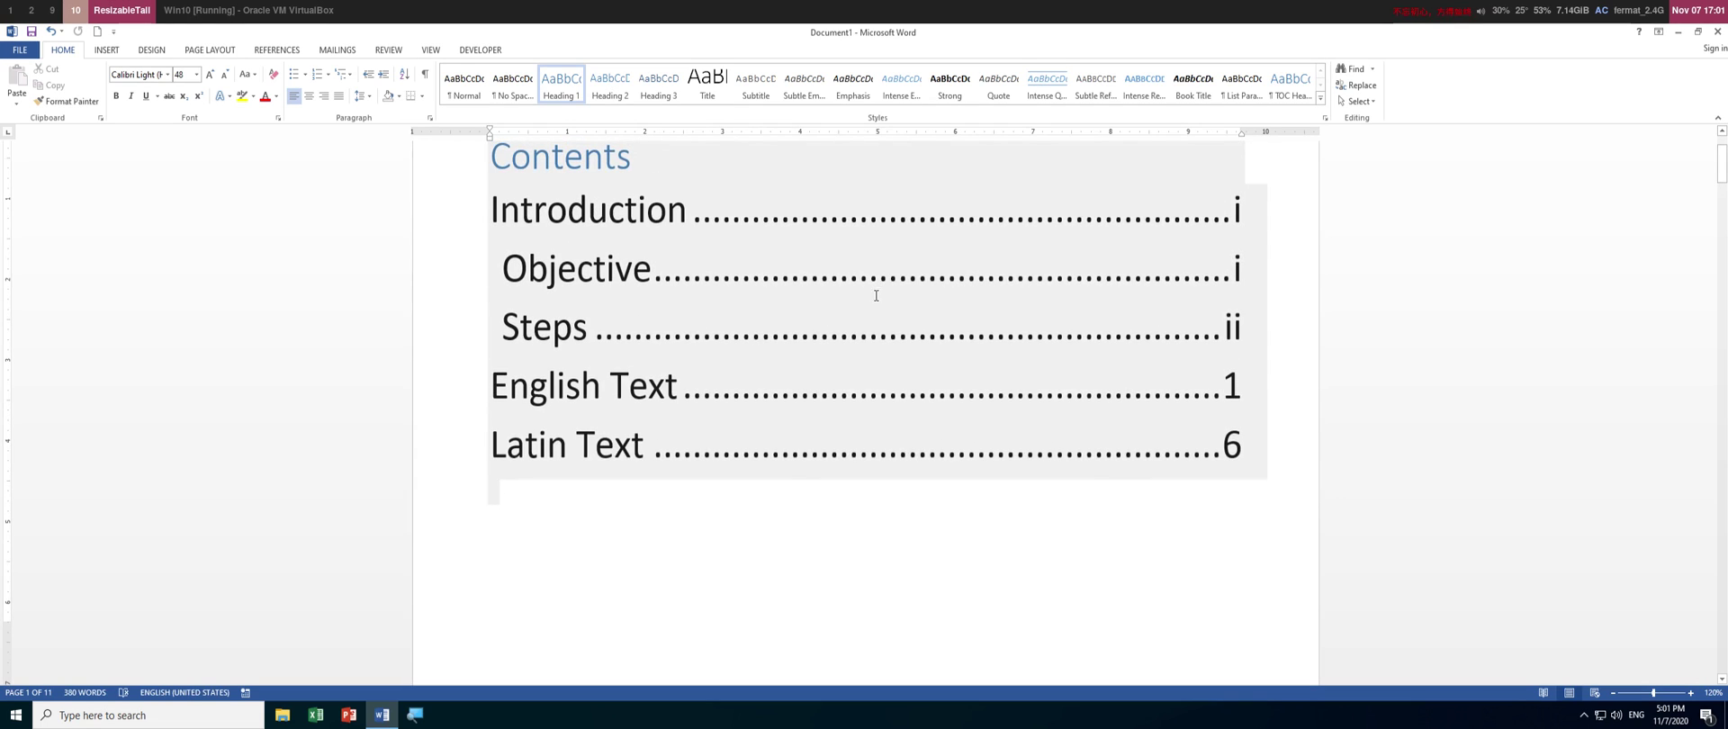
pyautogui.click(714, 327)
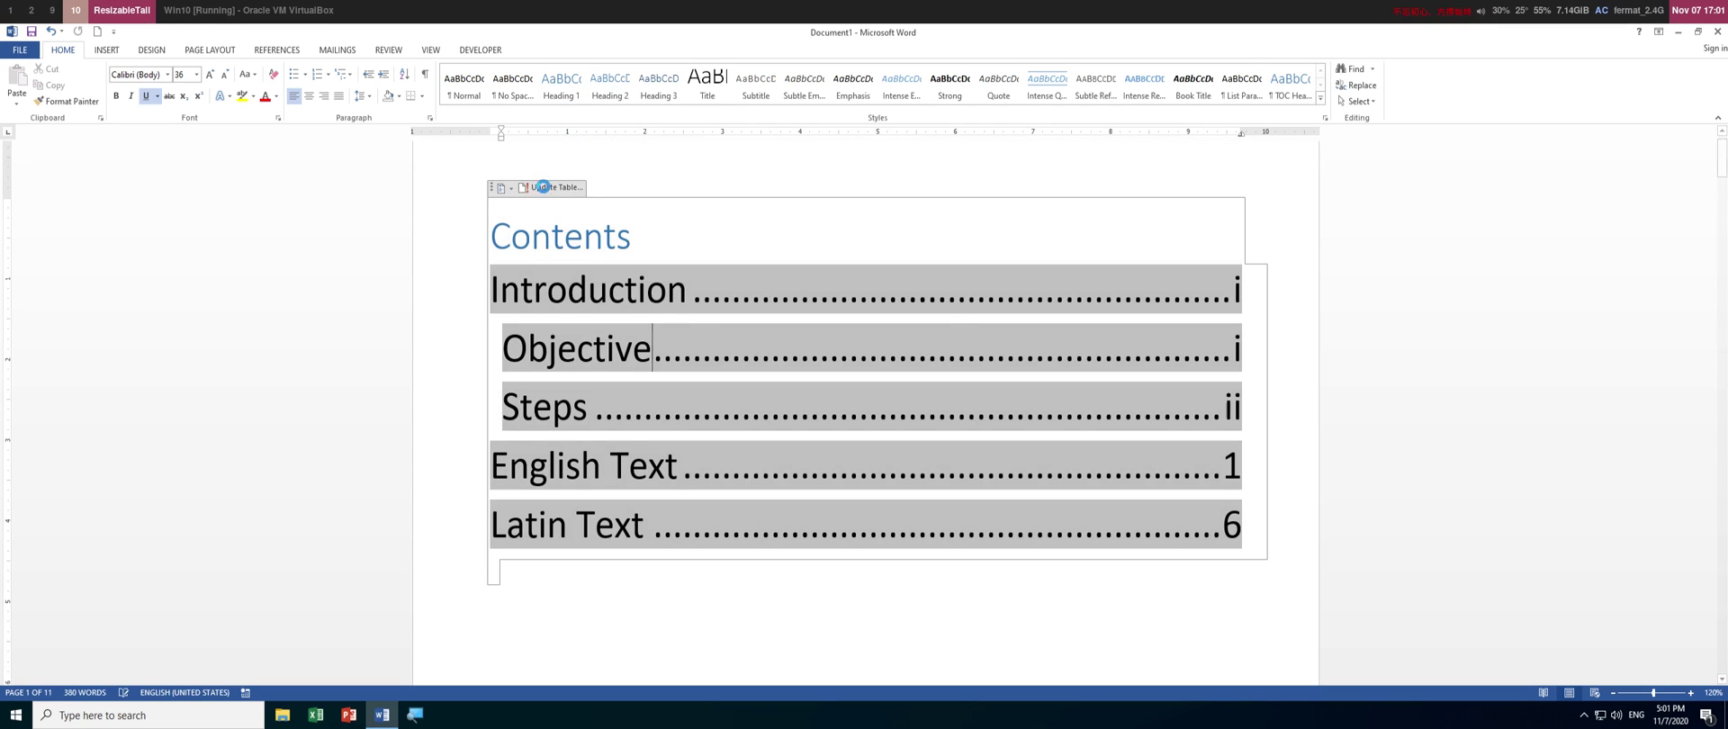
pyautogui.click(551, 187)
pyautogui.click(869, 387)
pyautogui.press('Down')
pyautogui.press('Down')
pyautogui.press('Down')
pyautogui.press('Down')
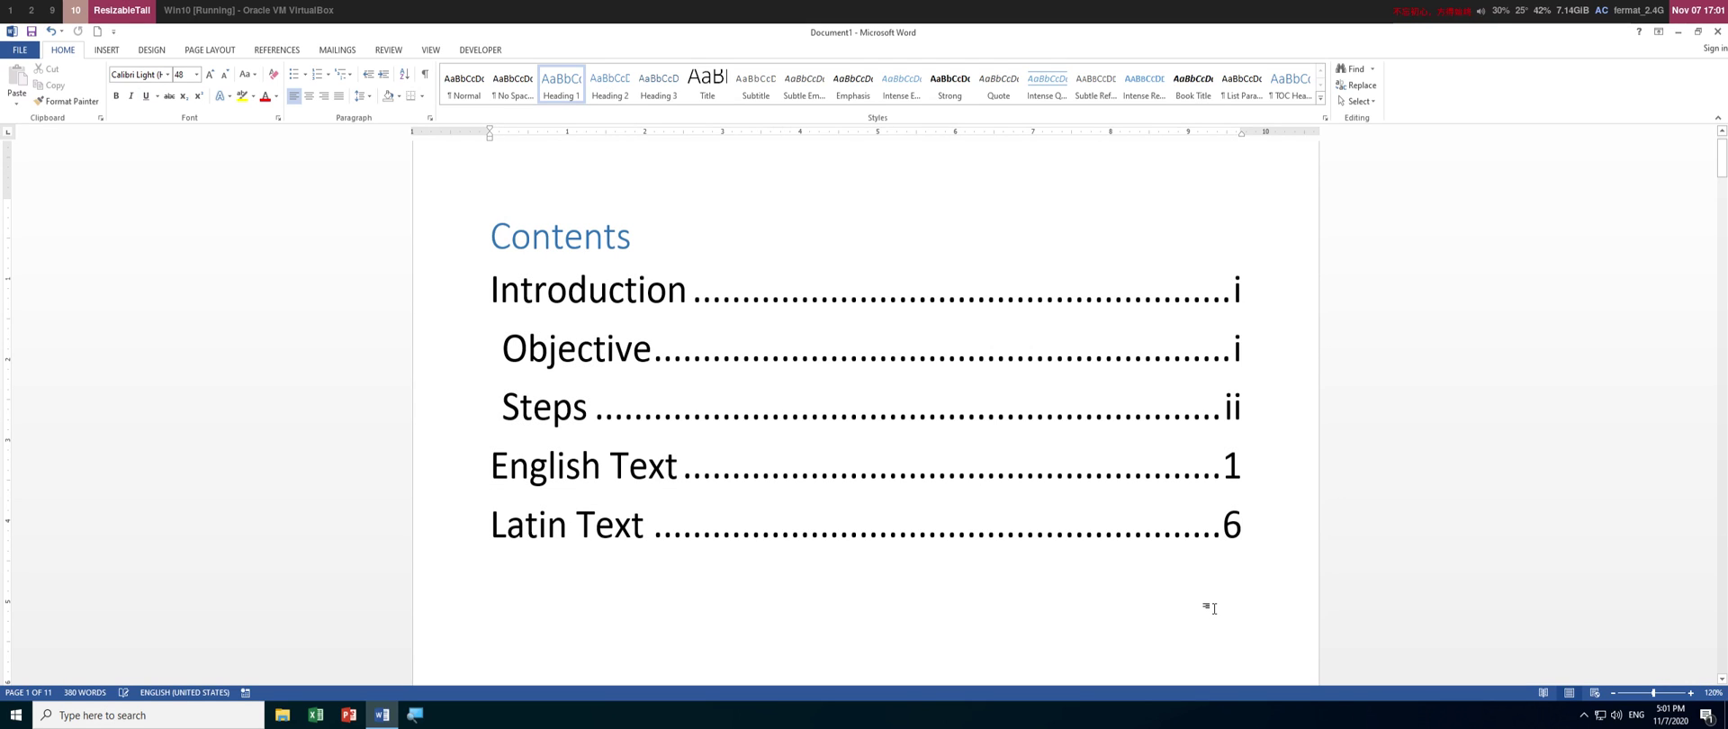
# Check the table of contents page numbers against the contents page footer and the Introduction page footer.
pyautogui.scroll(-15, 1170, 414)
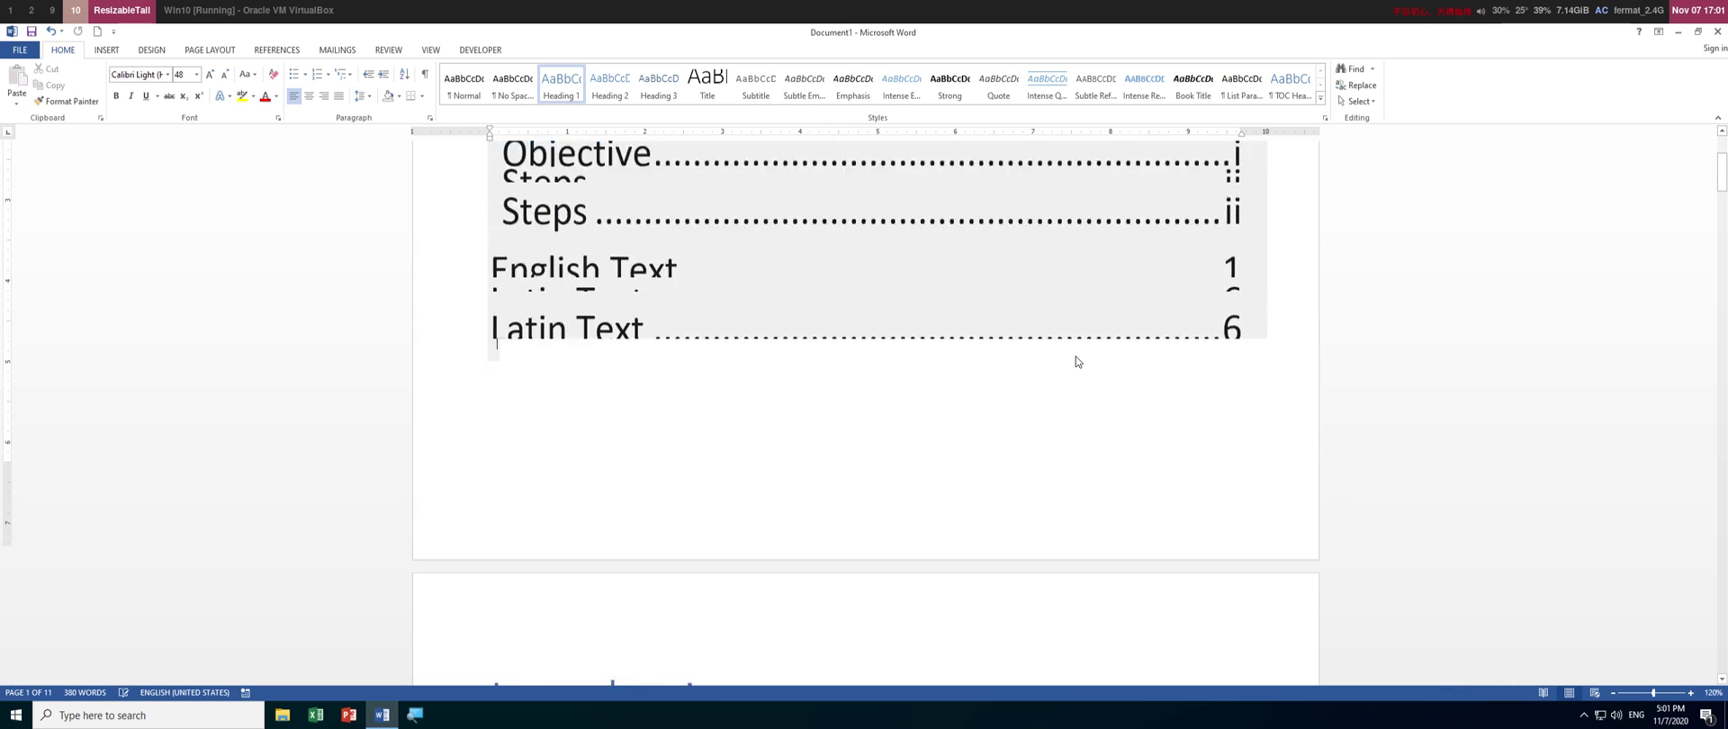
pyautogui.scroll(-1, 852, 532)
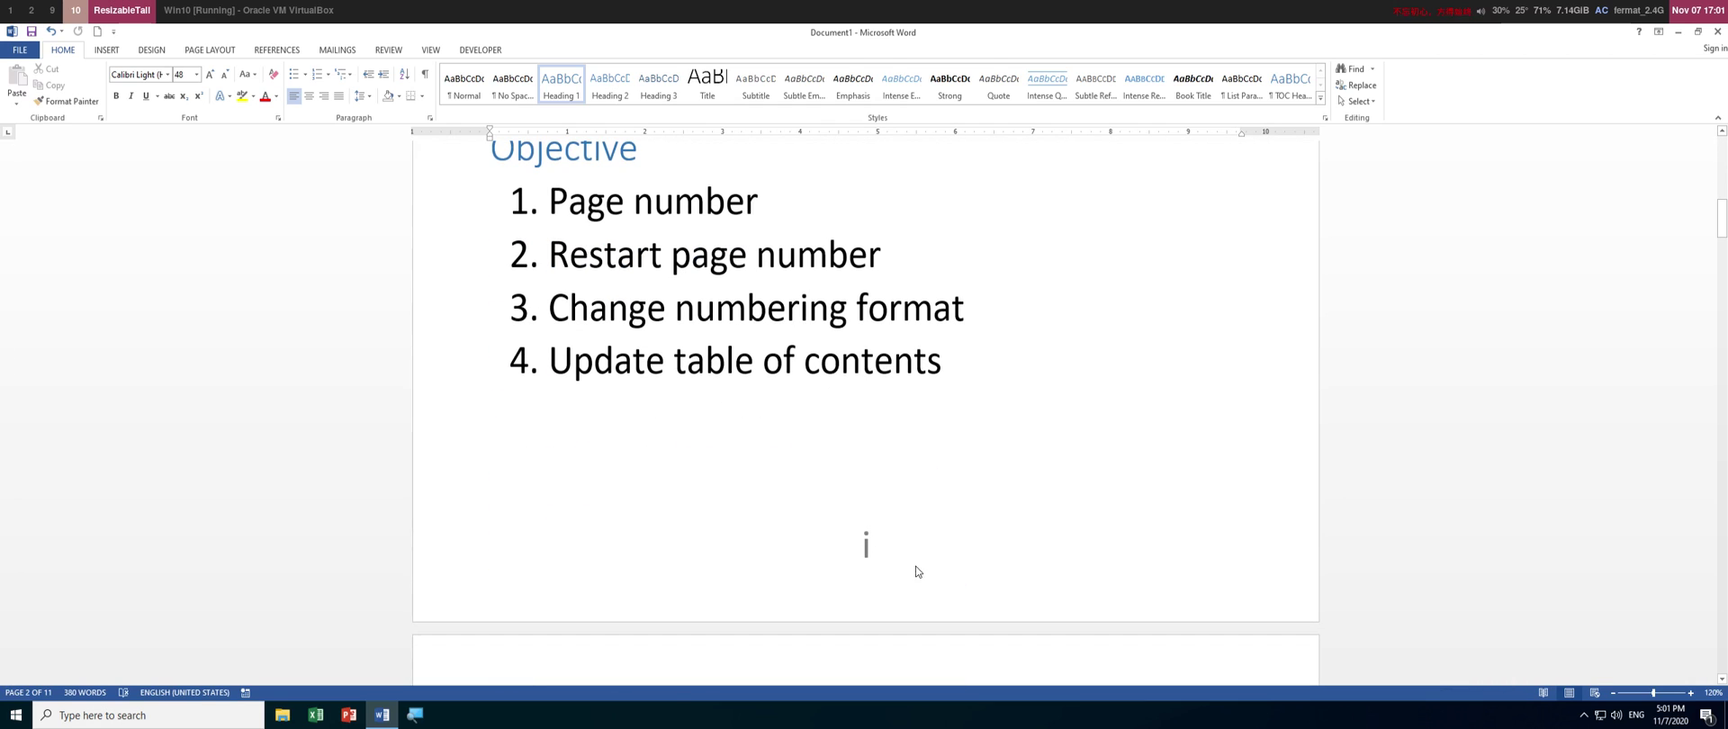
pyautogui.scroll(15, 908, 492)
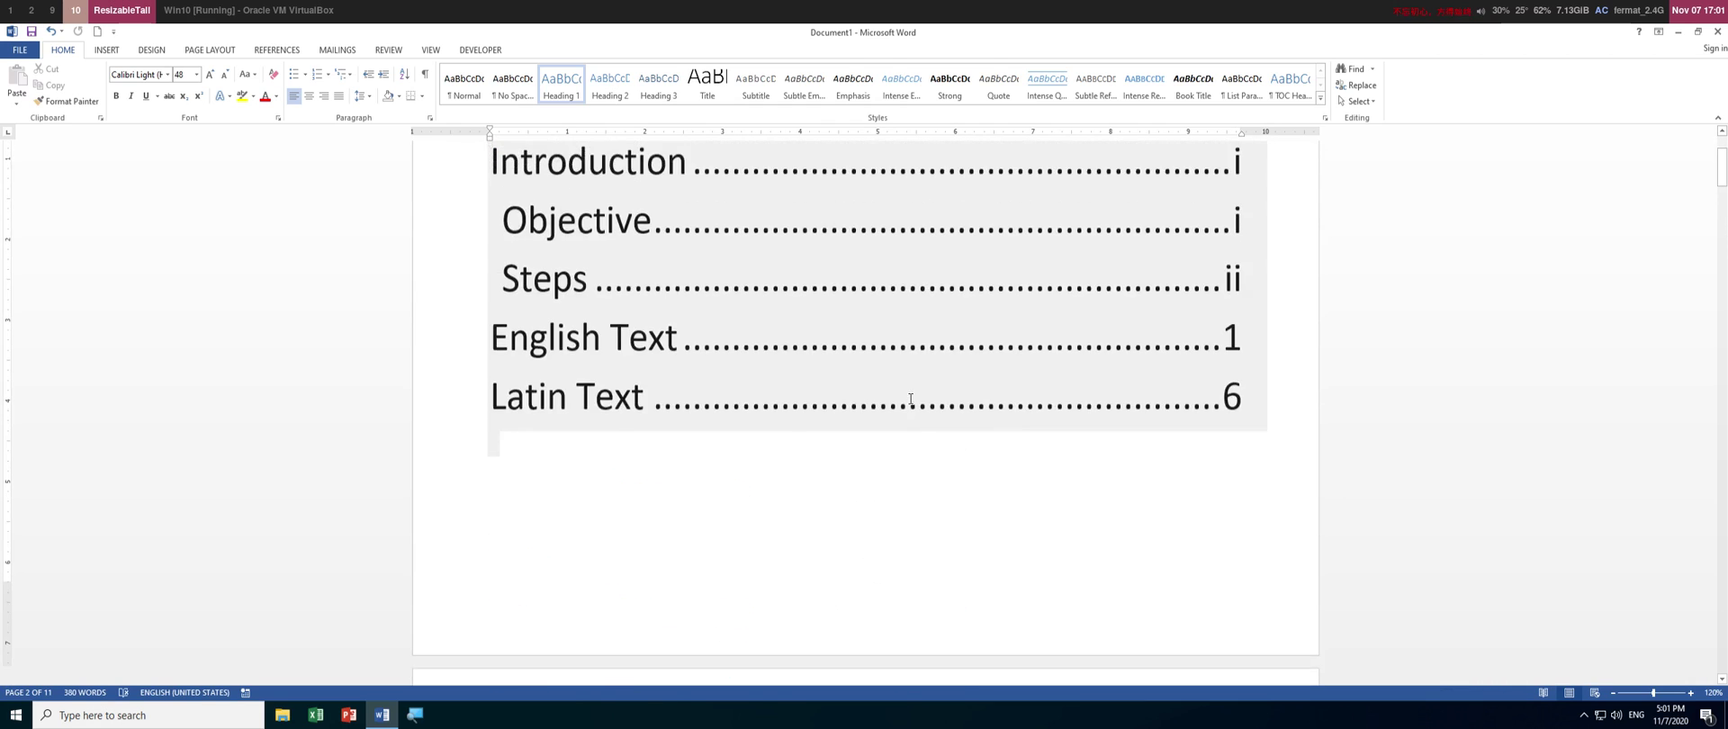
pyautogui.scroll(-3, 792, 504)
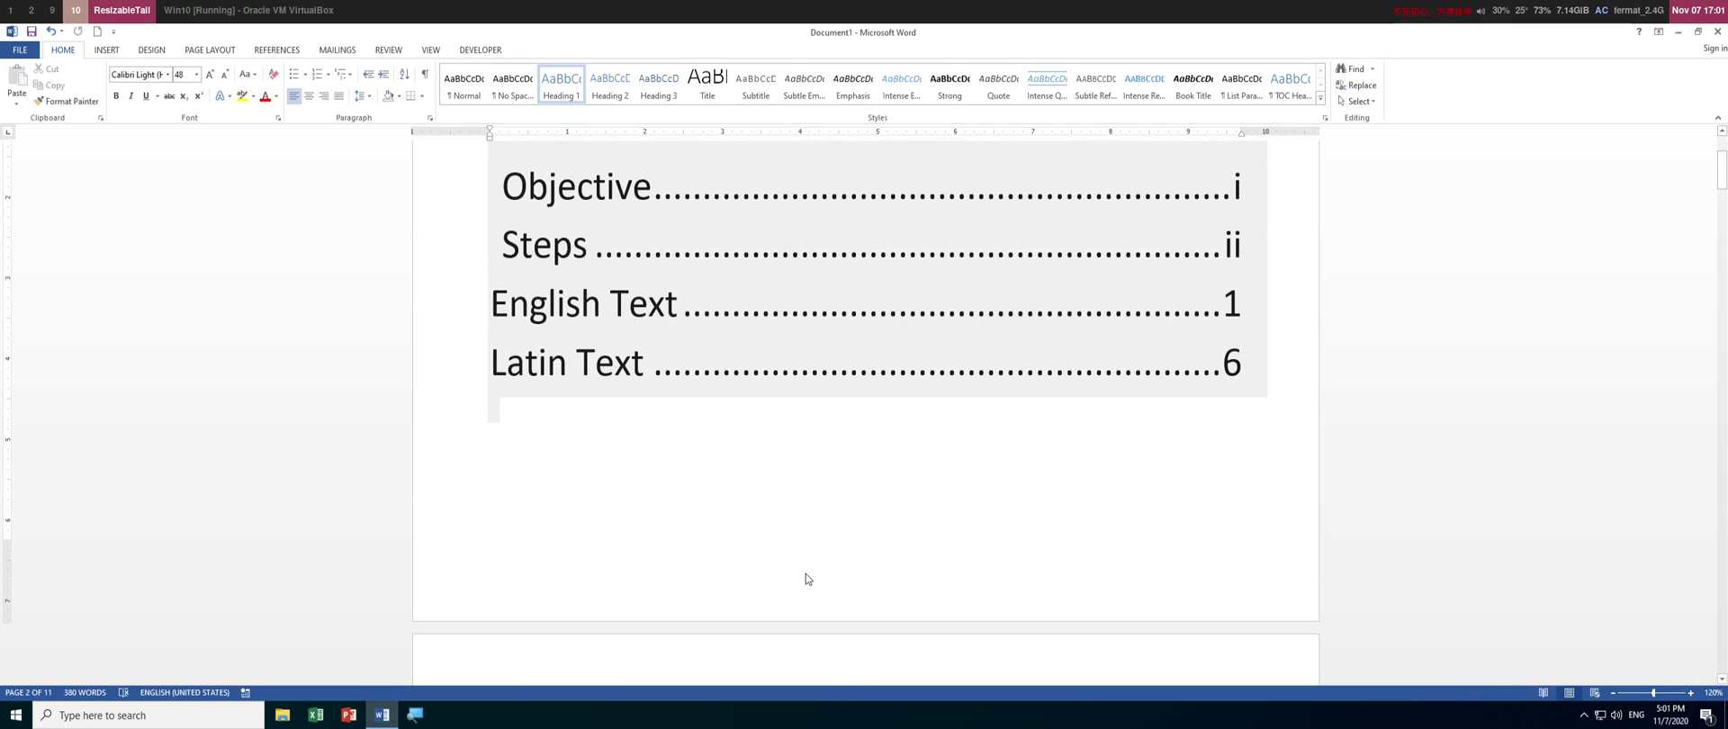
pyautogui.scroll(2, 864, 587)
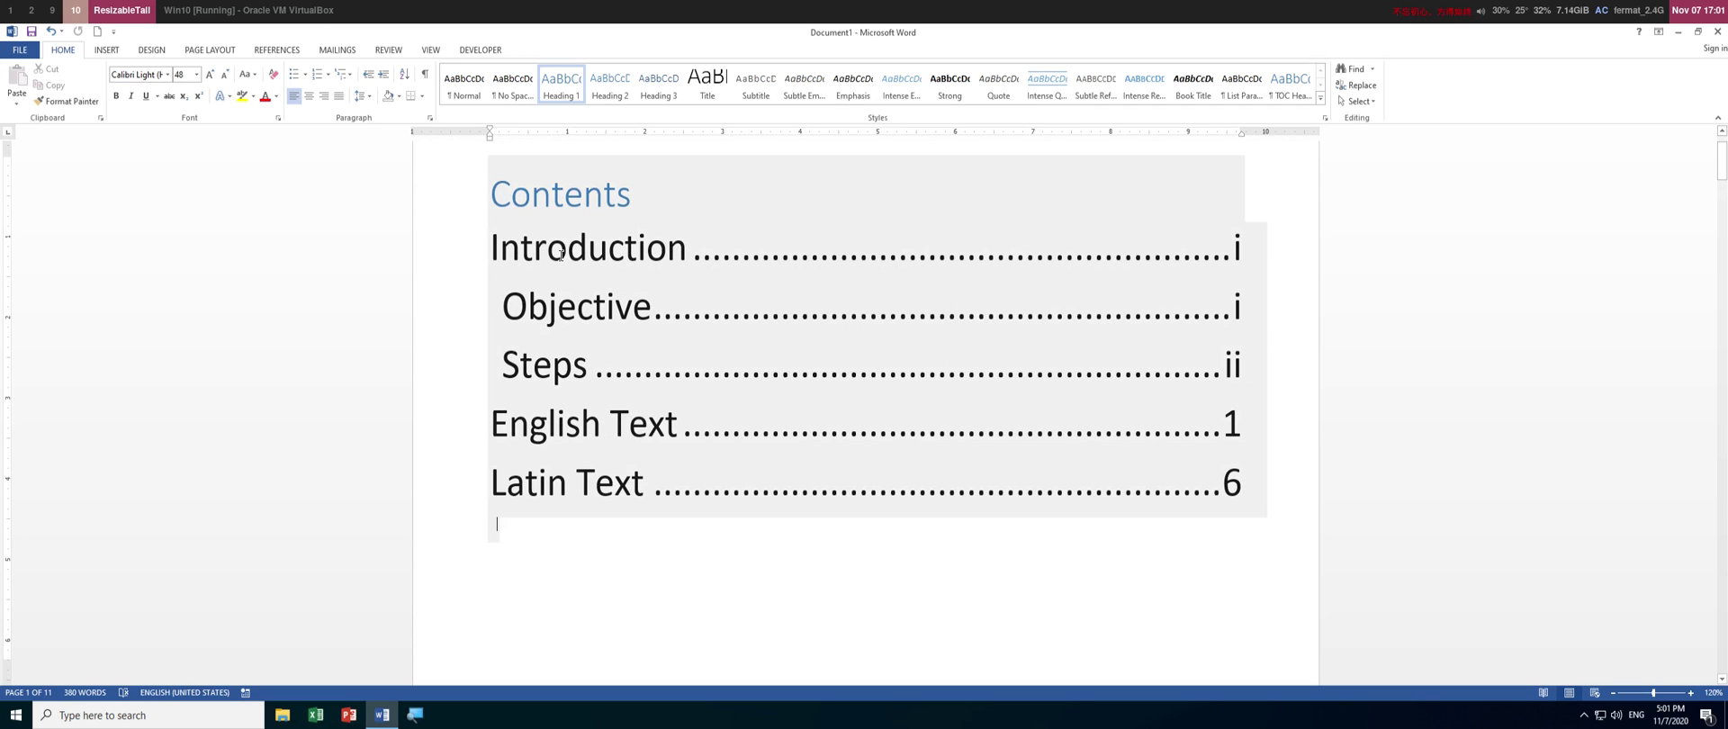
pyautogui.scroll(-6, 765, 252)
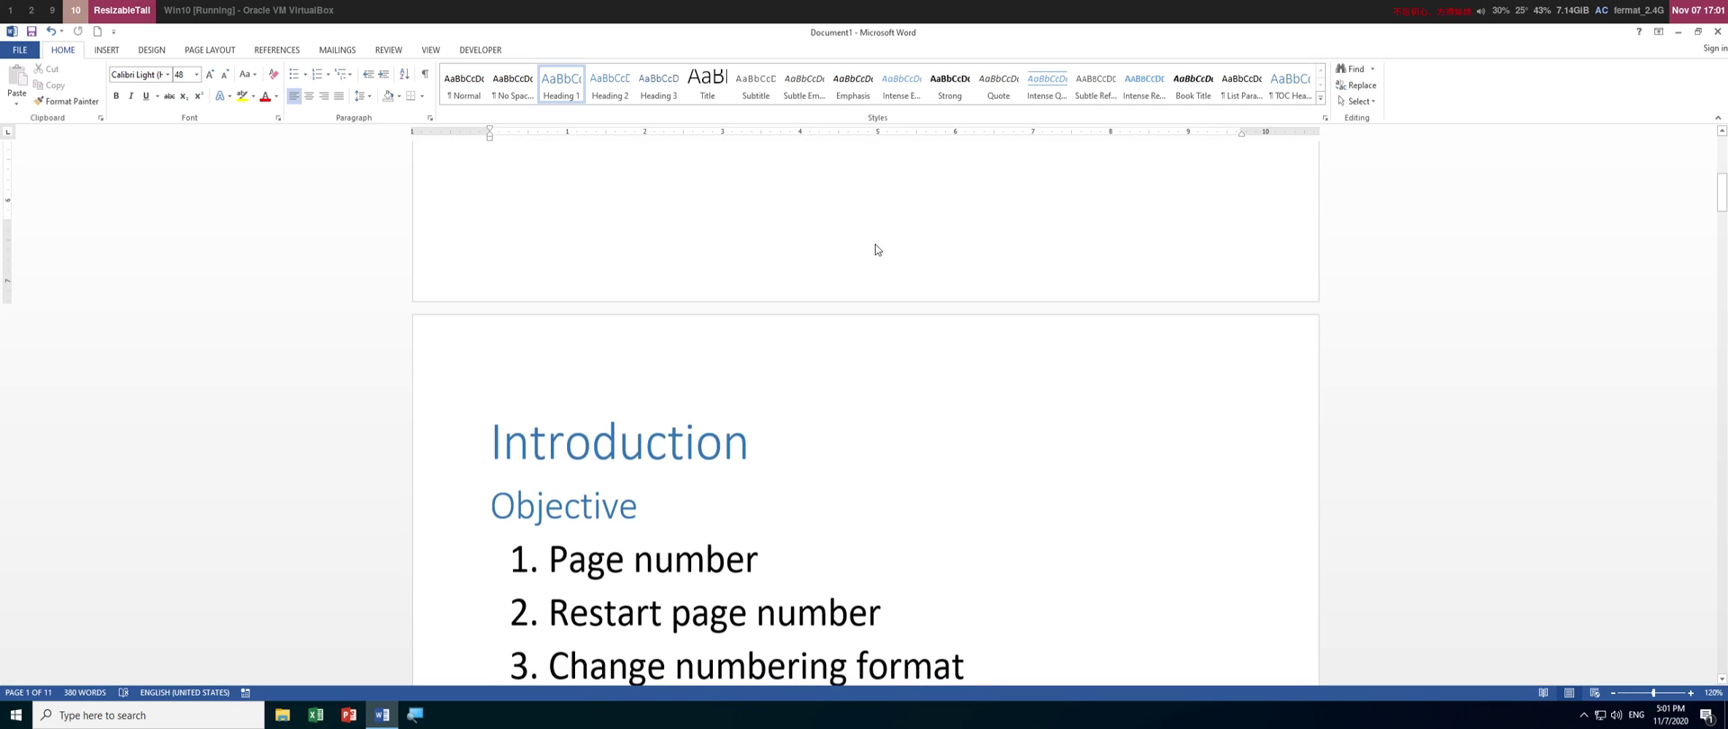